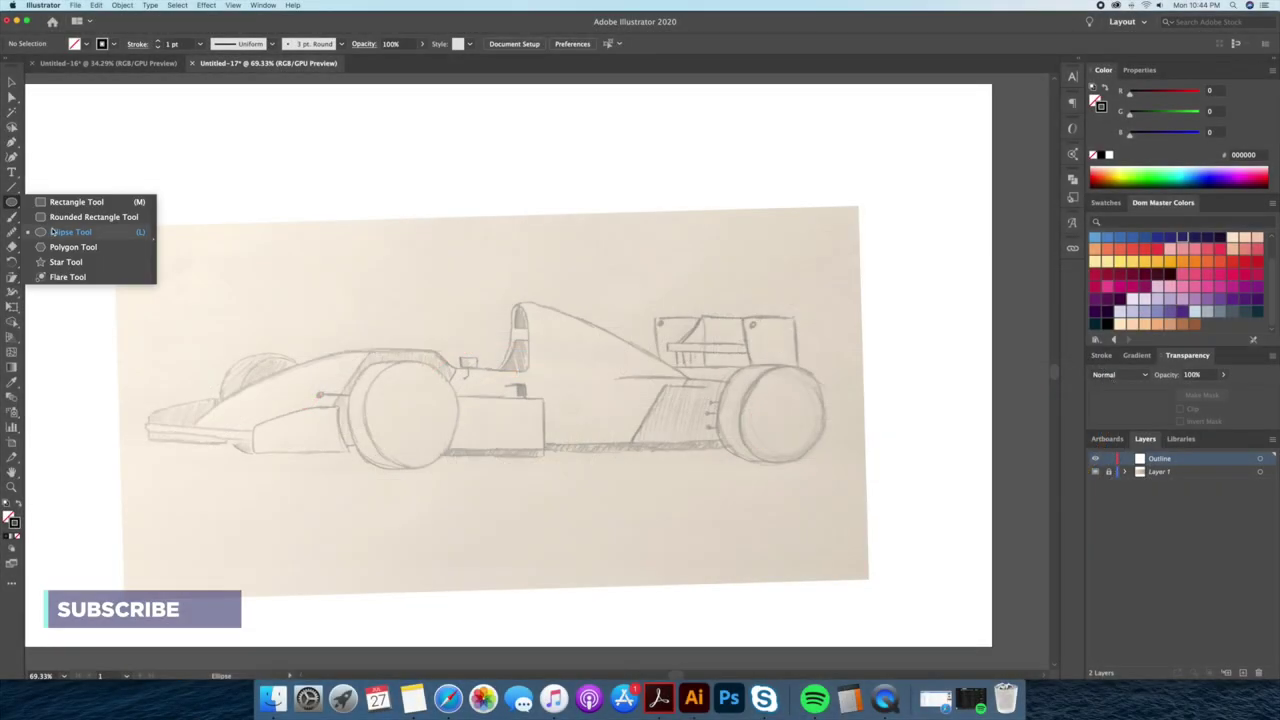
Draw a circle over the sketch's front wheel with a 12 pt stroke.
left_click(100, 231)
left_click_drag(406, 416, 450, 468)
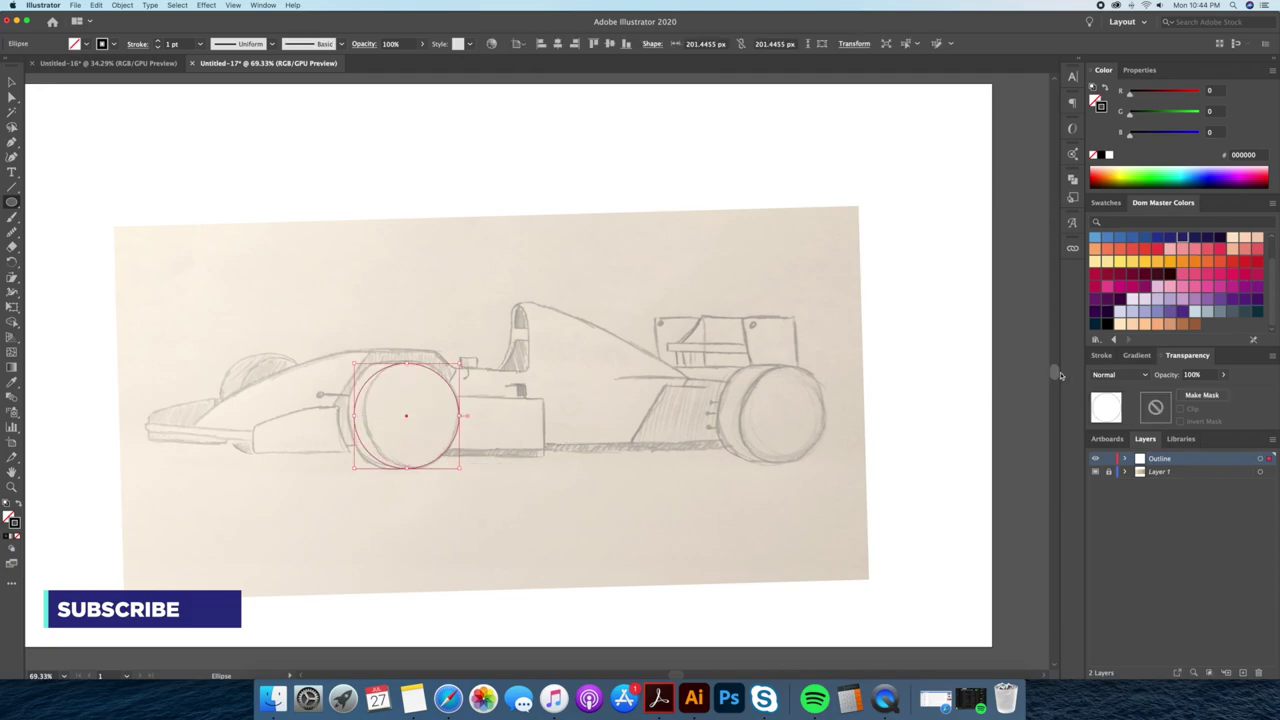
left_click(1094, 357)
scroll(1150, 374, "up", 4)
scroll(1150, 374, "up", 4)
scroll(1150, 374, "up", 3)
key("v")
left_click(586, 438)
Add a rectangle across the circle and offset its left half to show tyre depth.
key("z")
left_click(480, 434)
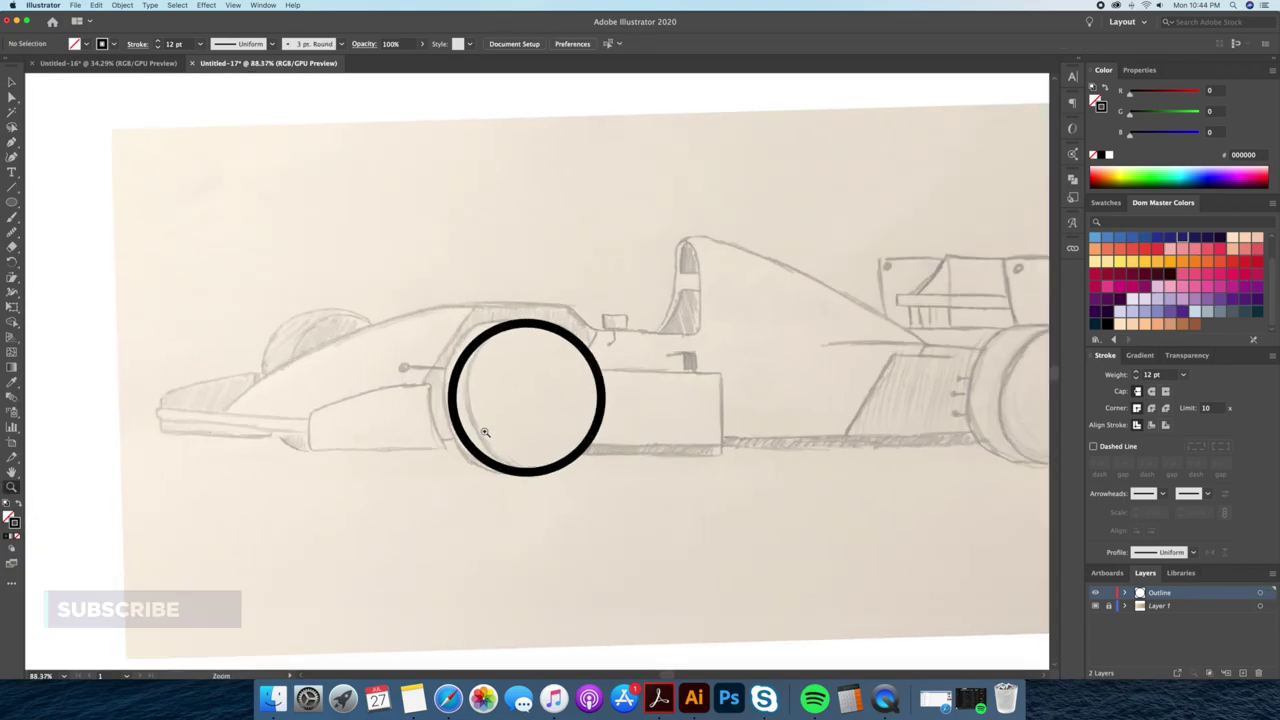
left_click_drag(12, 202, 70, 200)
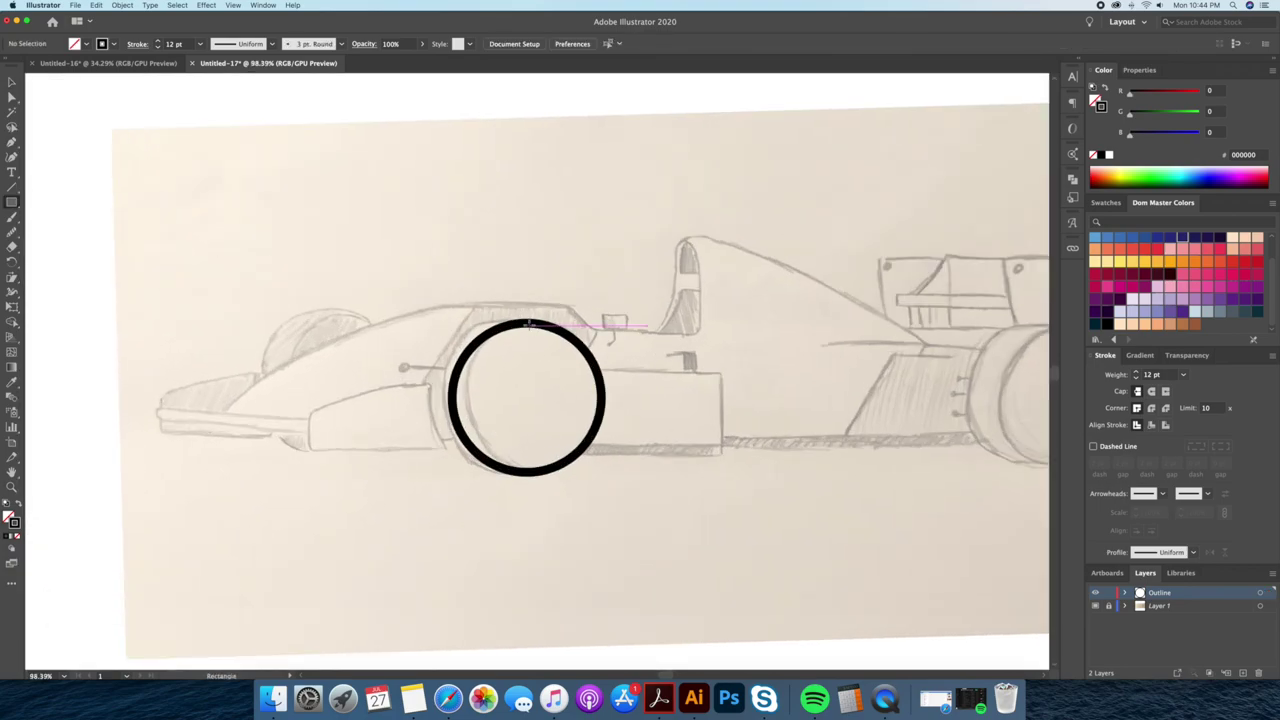
mouse_move(527, 322)
left_mouse_down()
mouse_move(527, 470)
mouse_move(426, 474)
mouse_move(447, 445)
mouse_move(433, 443)
left_mouse_up()
key("a")
left_click(514, 473)
left_click_drag(519, 476, 530, 476)
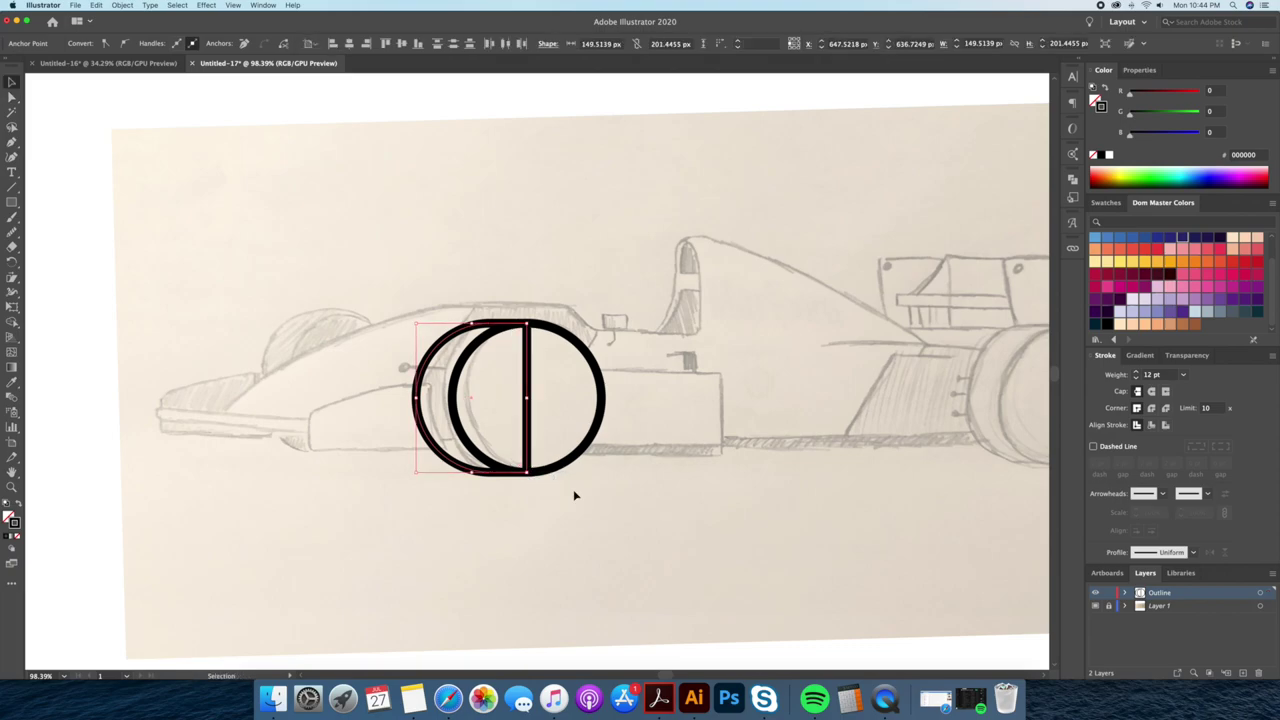
key("v")
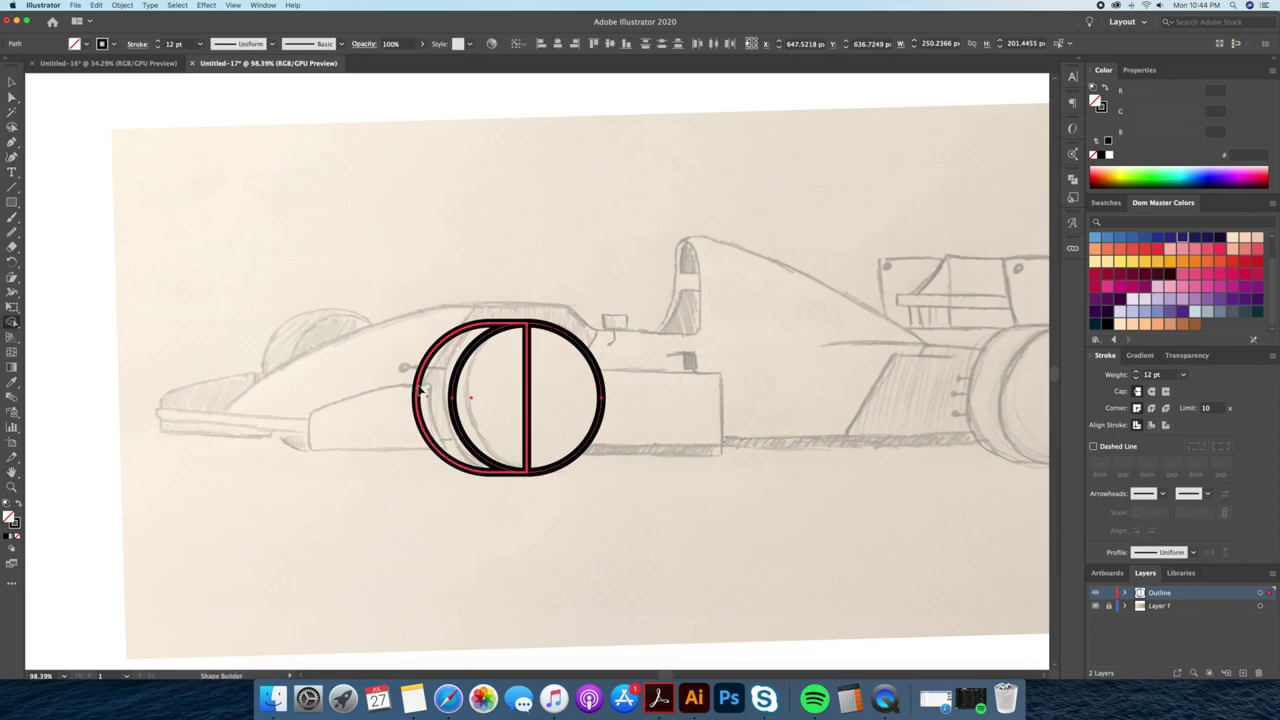
left_click(449, 491)
Draw an inner rim ring and a small hub circle inside the front tyre.
left_click(527, 447)
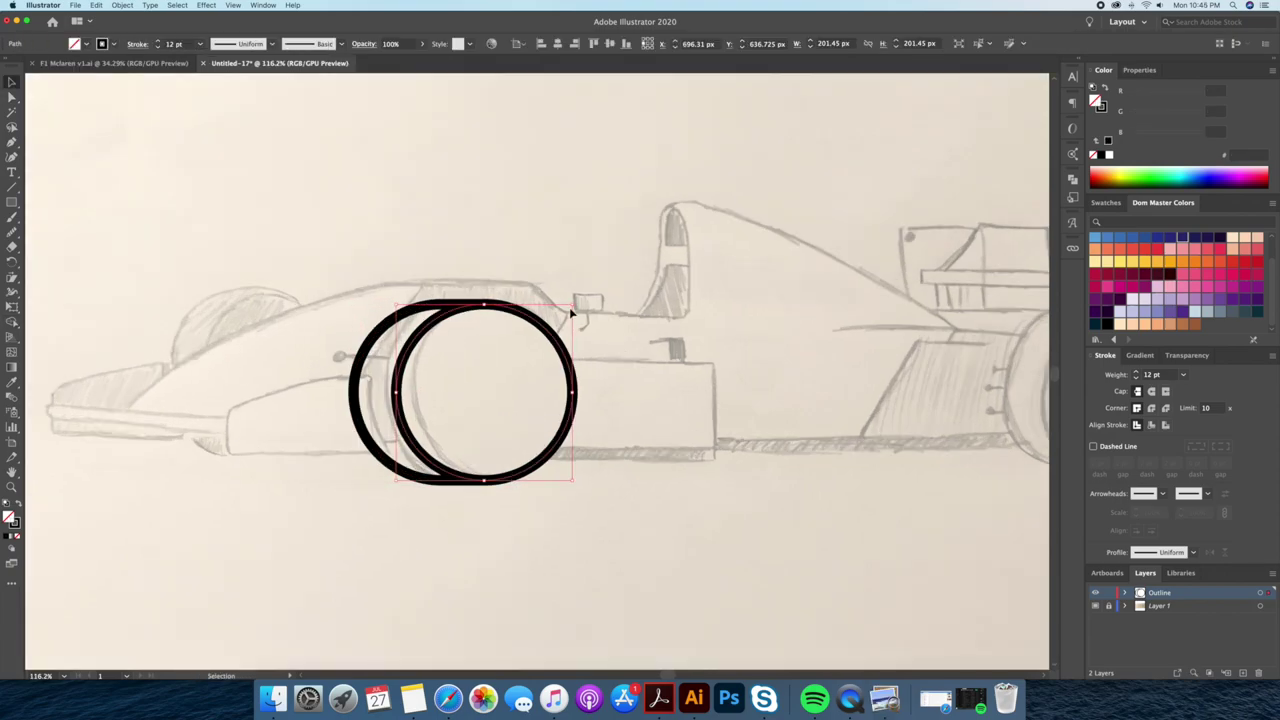
left_click_drag(484, 391, 526, 348)
left_click(562, 345)
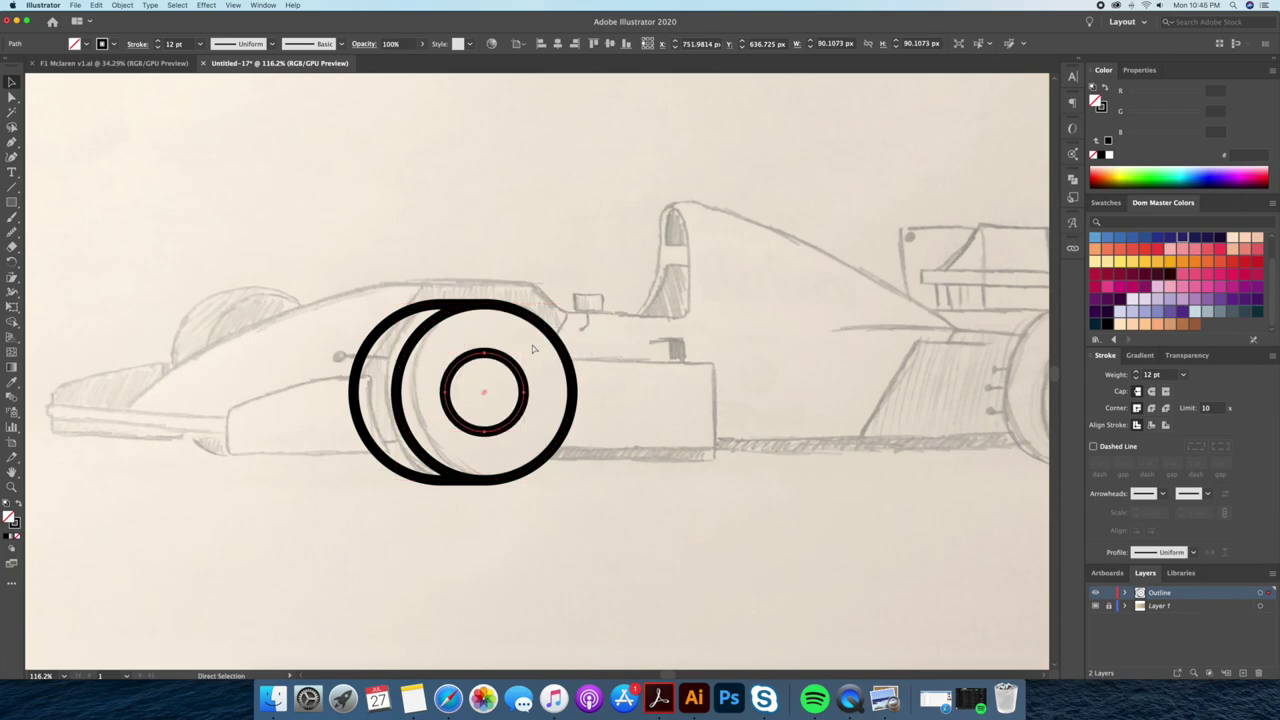
mouse_move(484, 391)
left_mouse_down()
mouse_move(500, 378)
mouse_move(545, 385)
left_mouse_up()
key("z")
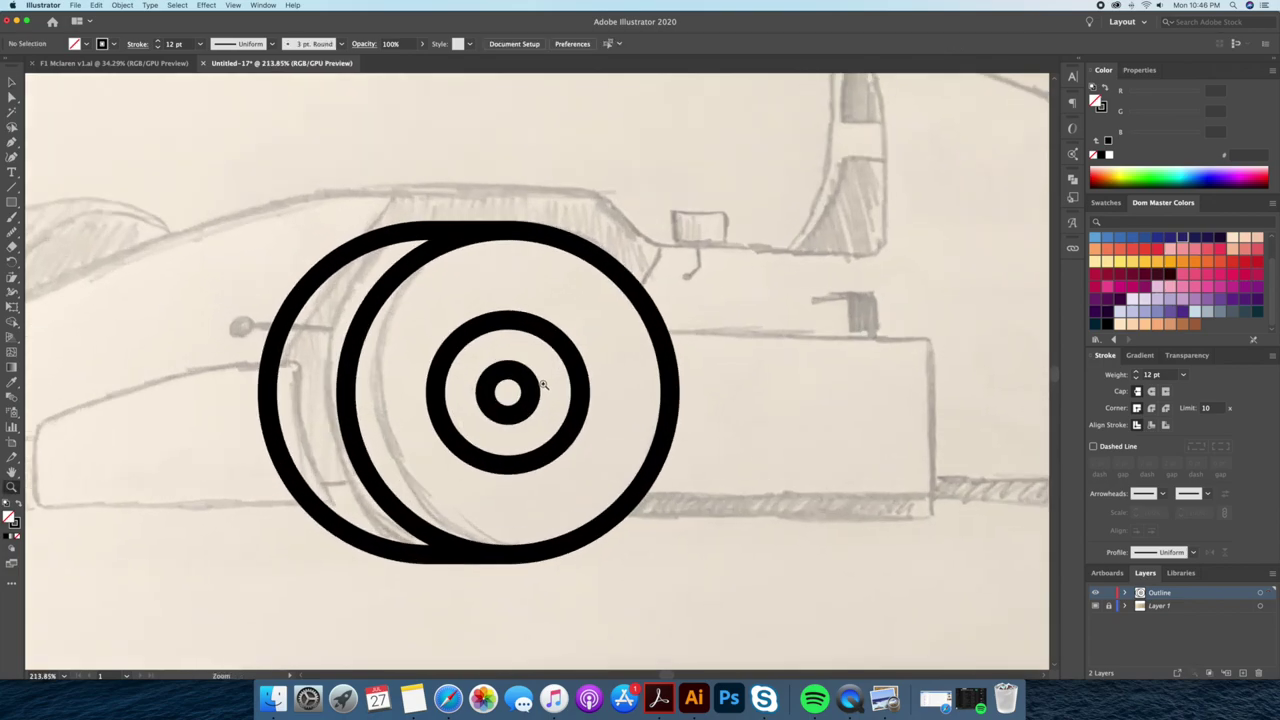
Draw a spoke from hub to rim and rotate-copy it at 72° into five spokes.
left_click(509, 396)
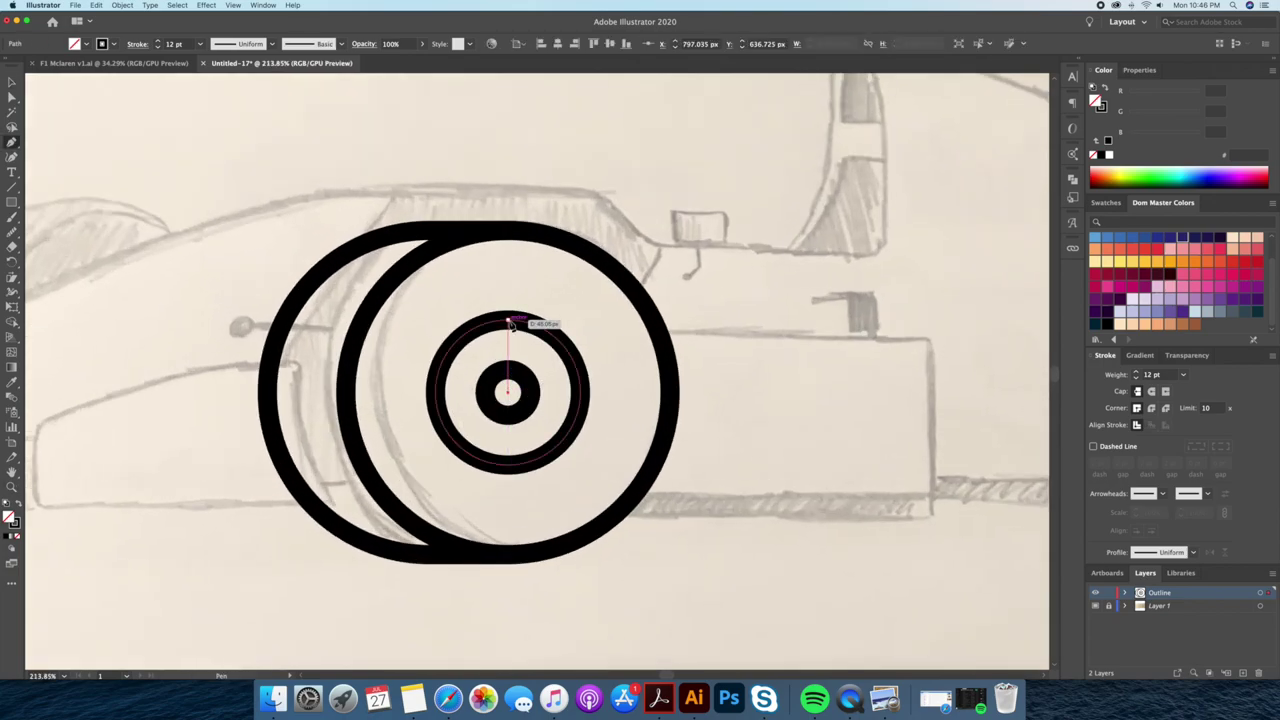
left_click(508, 321)
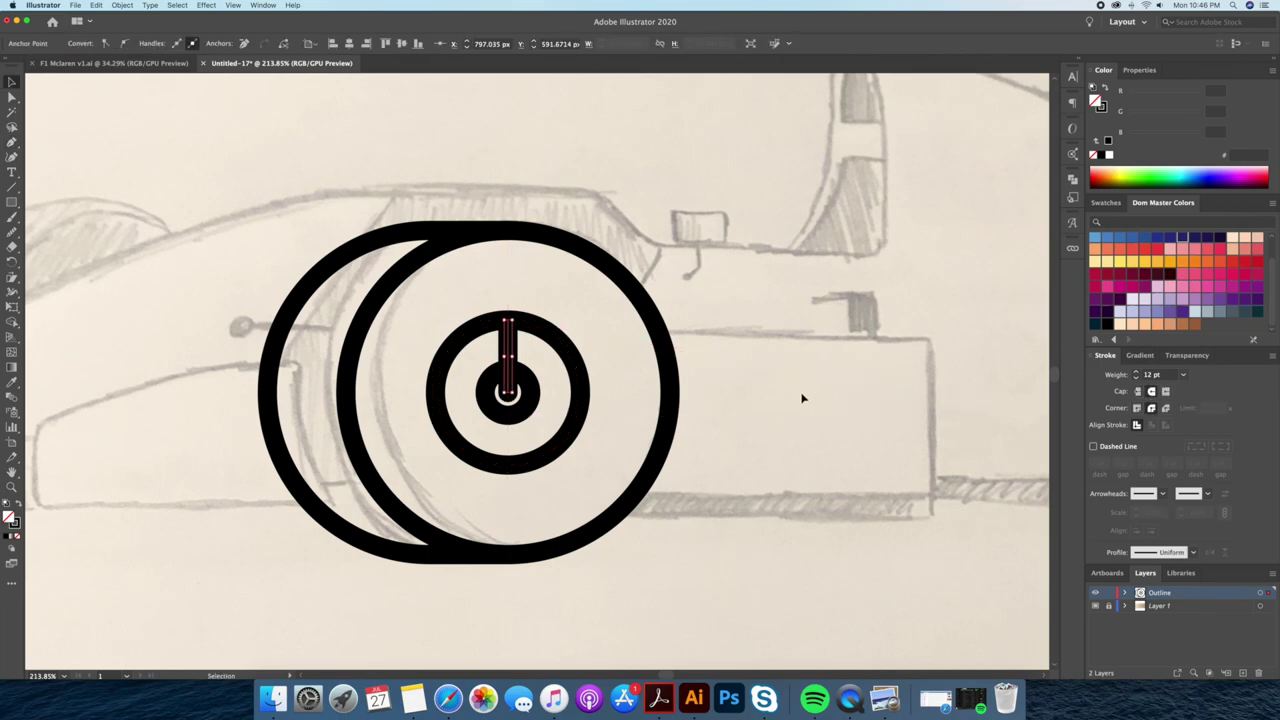
key("v")
left_click(803, 400)
left_click(508, 355)
key("r")
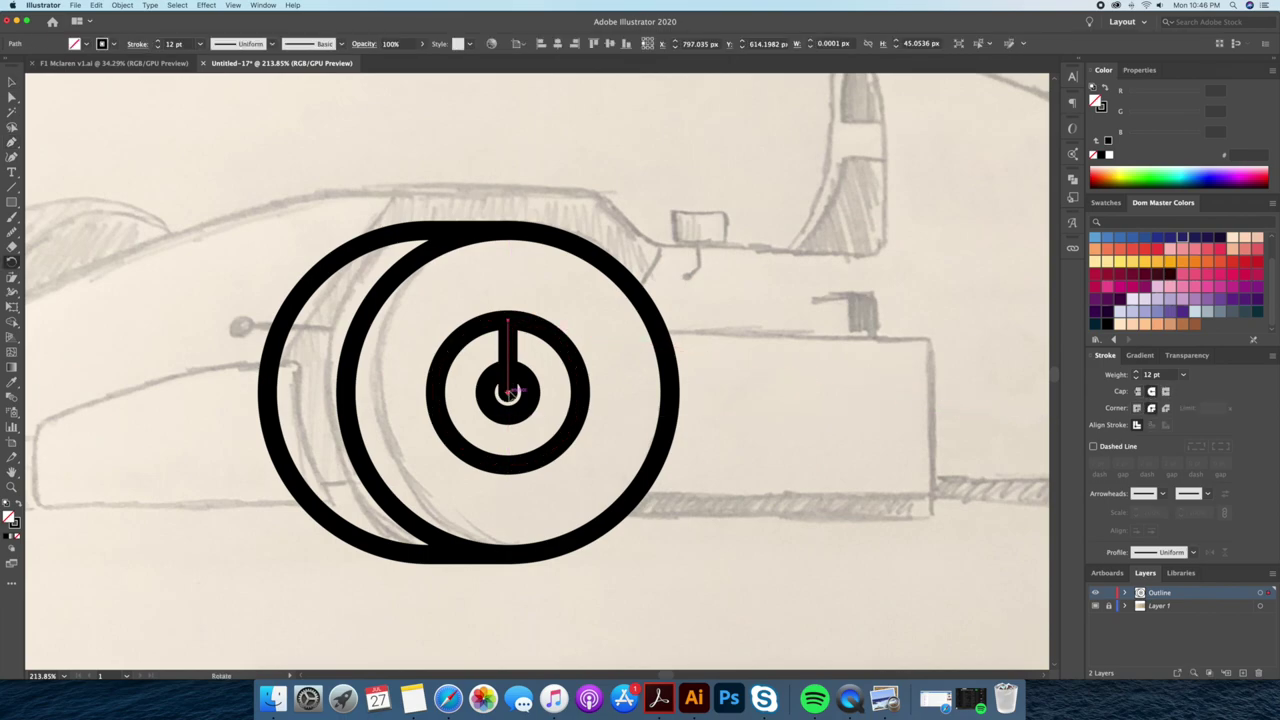
left_click(509, 392, "alt")
left_click(800, 418)
key("ctrl+d")
key("ctrl+d")
key("ctrl+d")
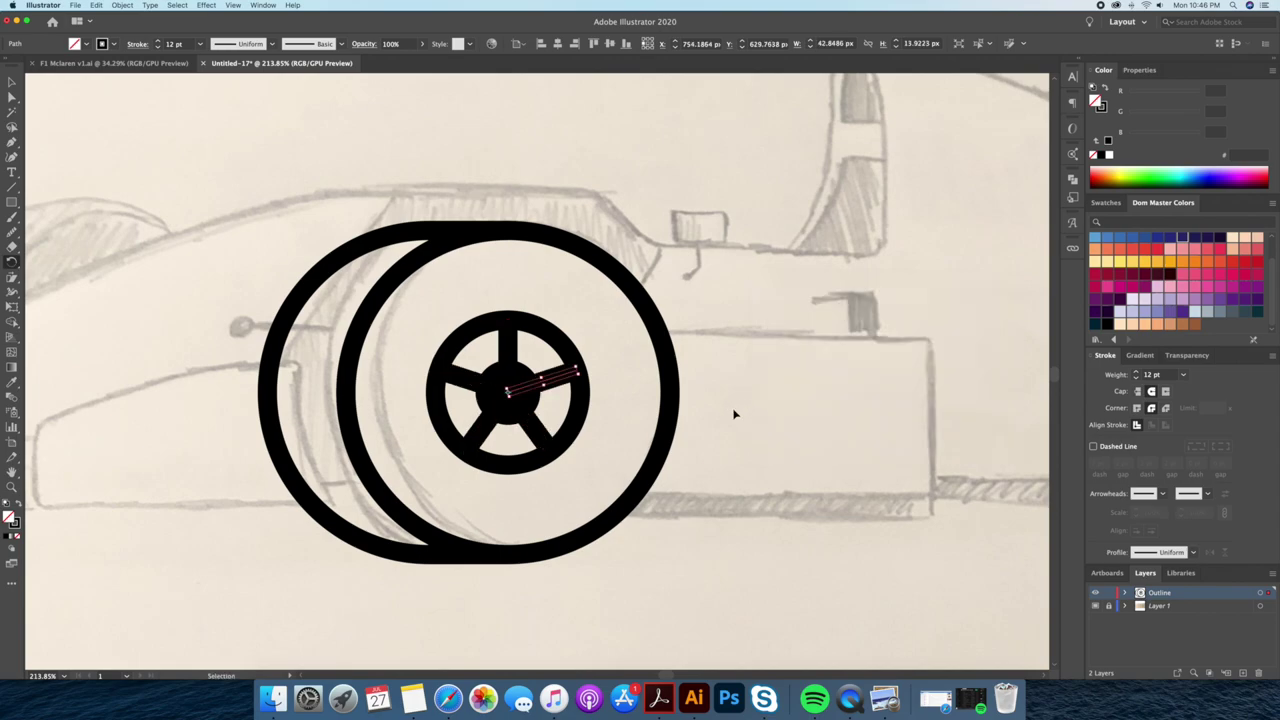
key("v")
Bring the hub circle in front of the spokes and fill it white.
left_click(510, 388)
right_click(533, 401)
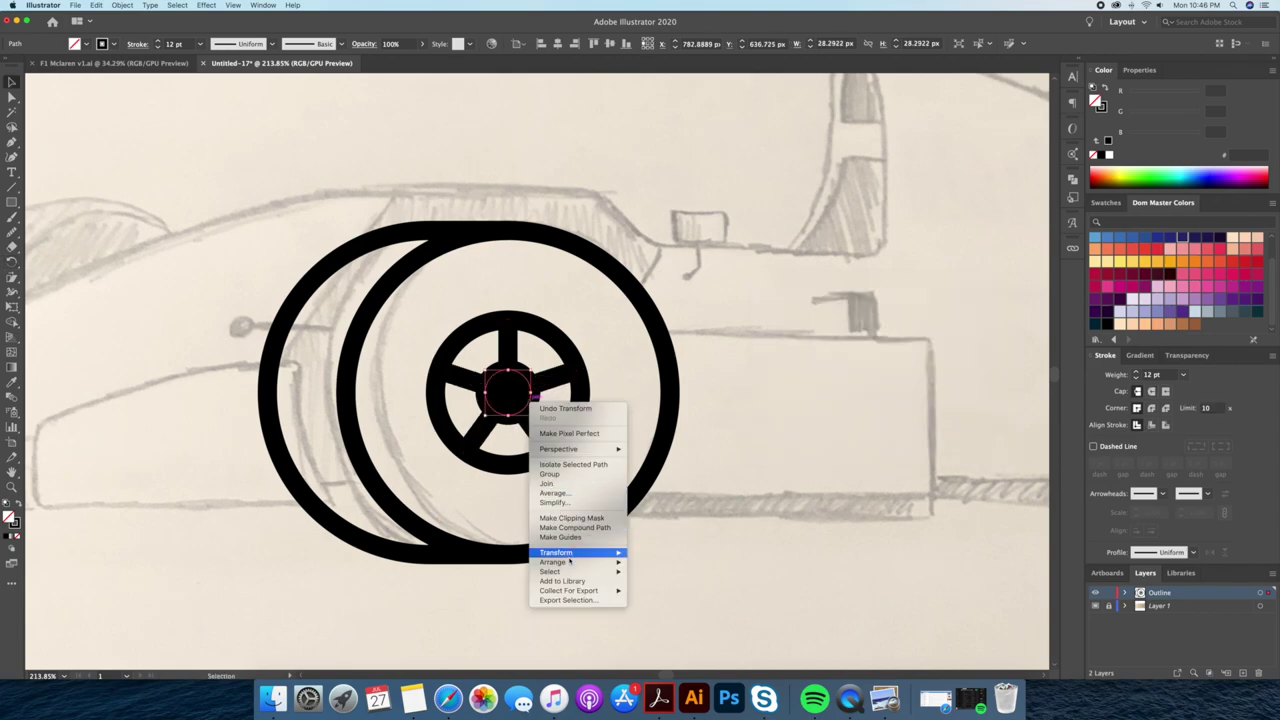
left_click(647, 564)
left_click(1108, 155)
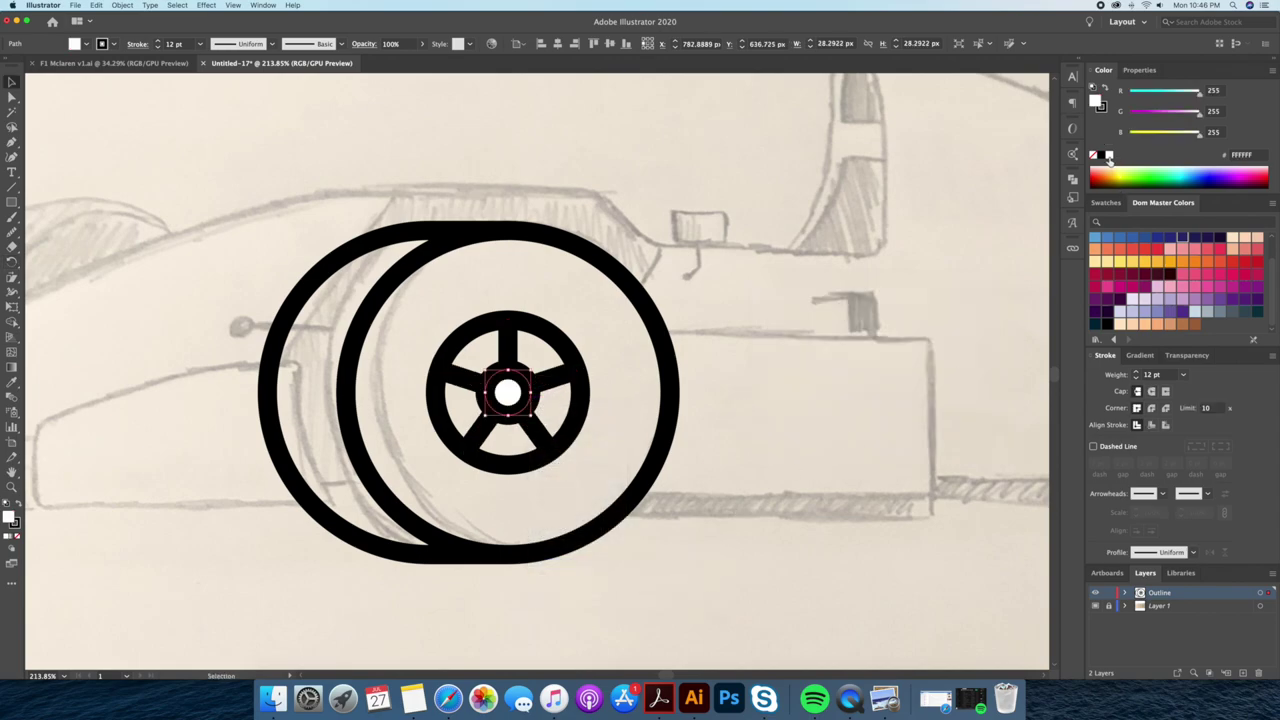
scroll(753, 310, "down", 3)
key("a")
left_click(689, 330)
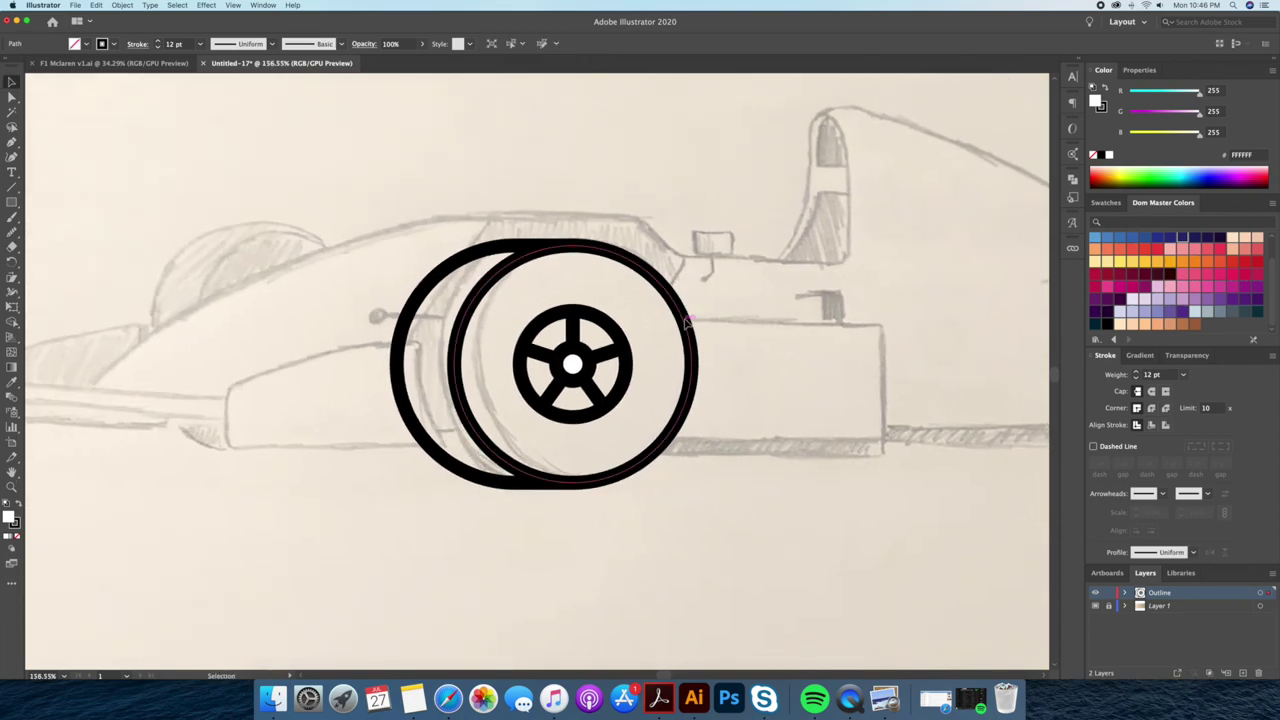
Paste a smaller concentric copy of the tyre circle and add an anchor to it.
key("v")
key("ctrl+c")
key("ctrl+f")
left_click_drag(692, 244, 665, 277)
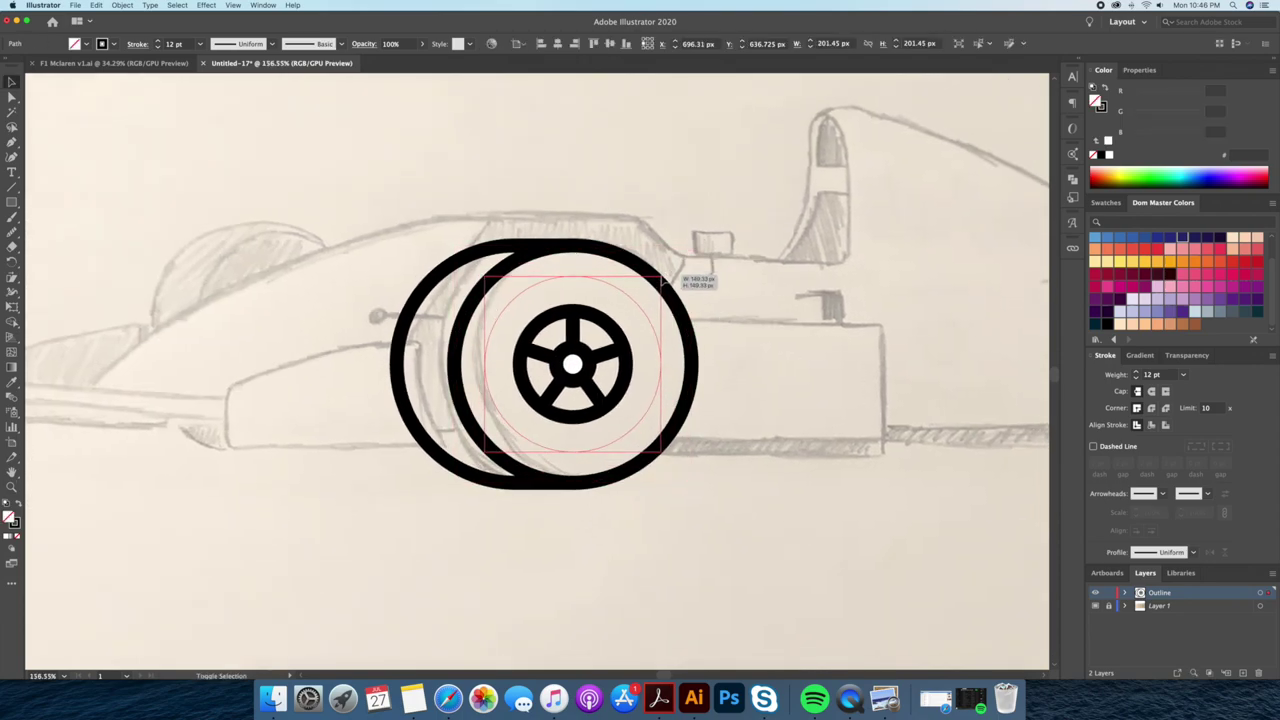
key("p")
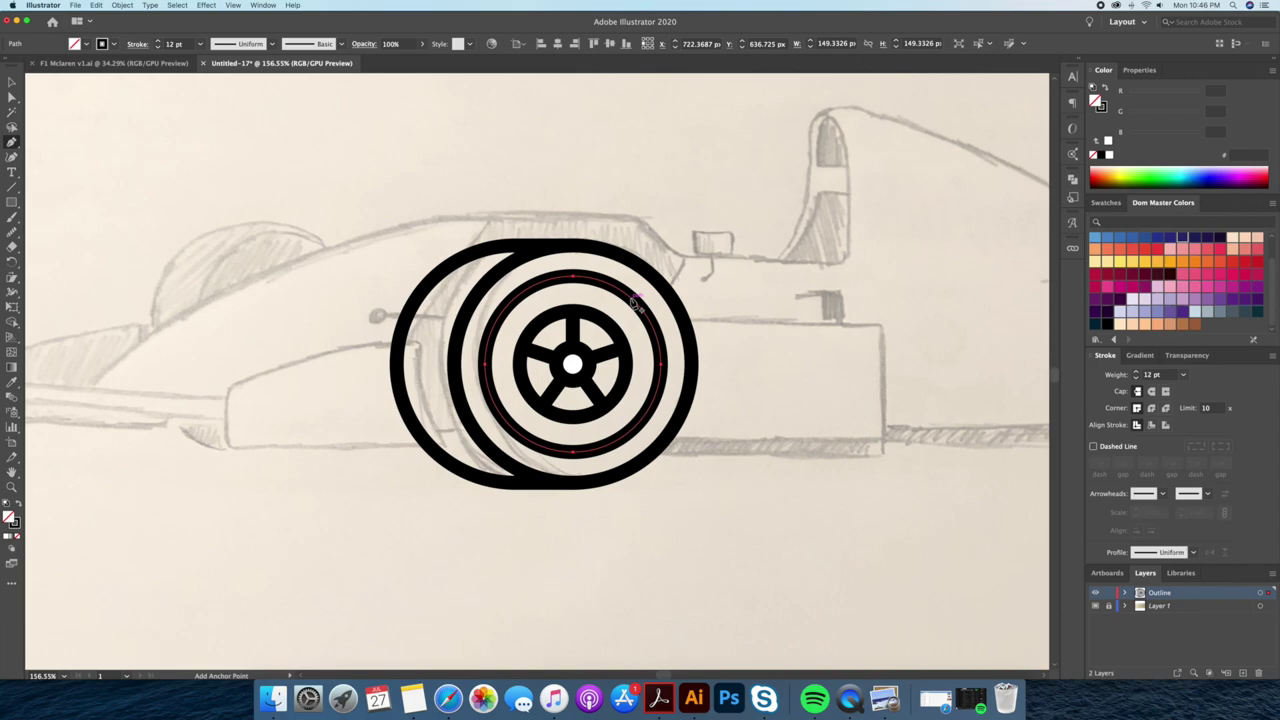
left_click(632, 299)
Delete two opposite segments of the inner ring, leaving 10 pt stripe arcs.
key("a")
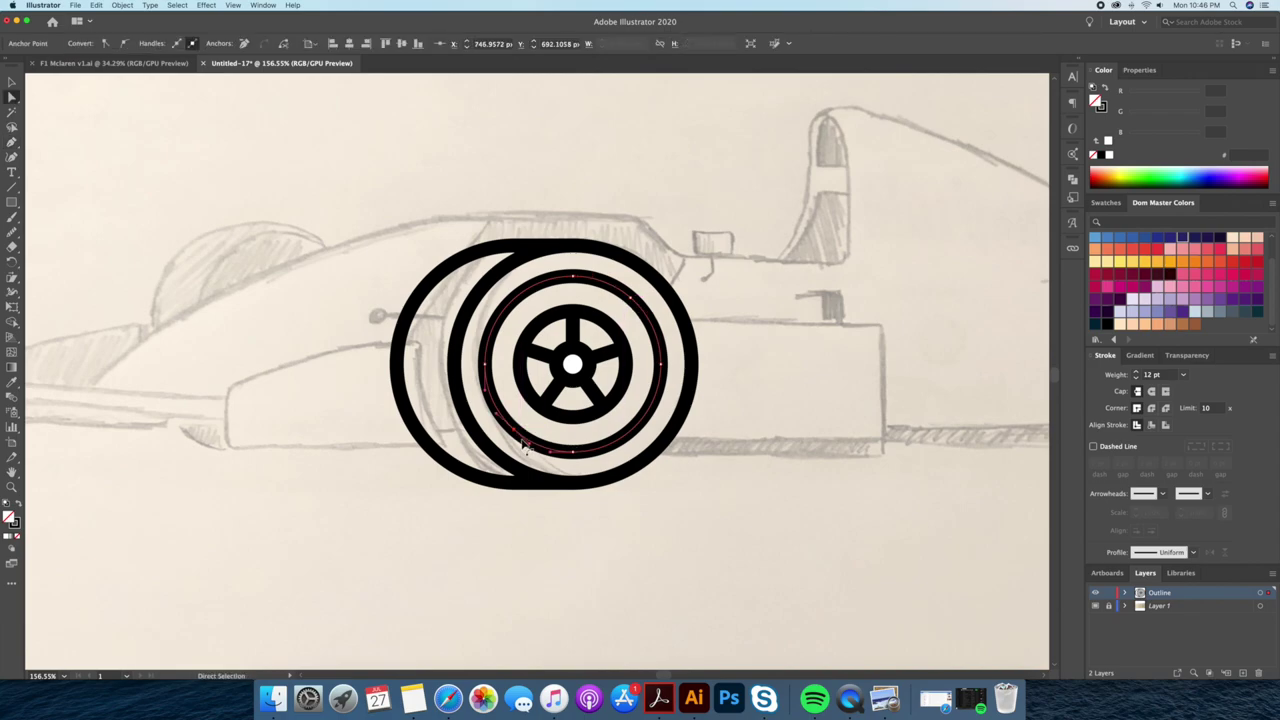
left_click(518, 432)
key("Delete")
left_click(645, 305)
key("Delete")
key("v")
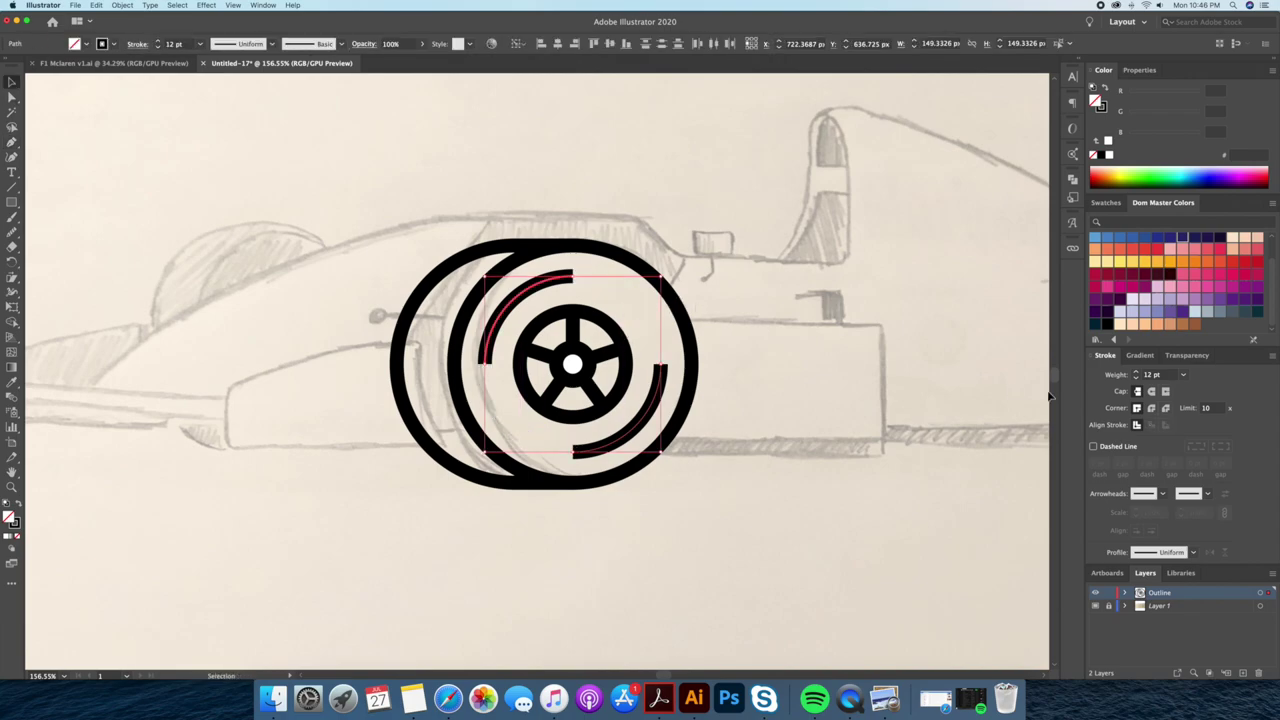
left_click(1135, 377)
left_click(1135, 377)
left_click(830, 439)
Reshape the bottom curve of the tyre's back outline.
scroll(695, 456, "down", 2)
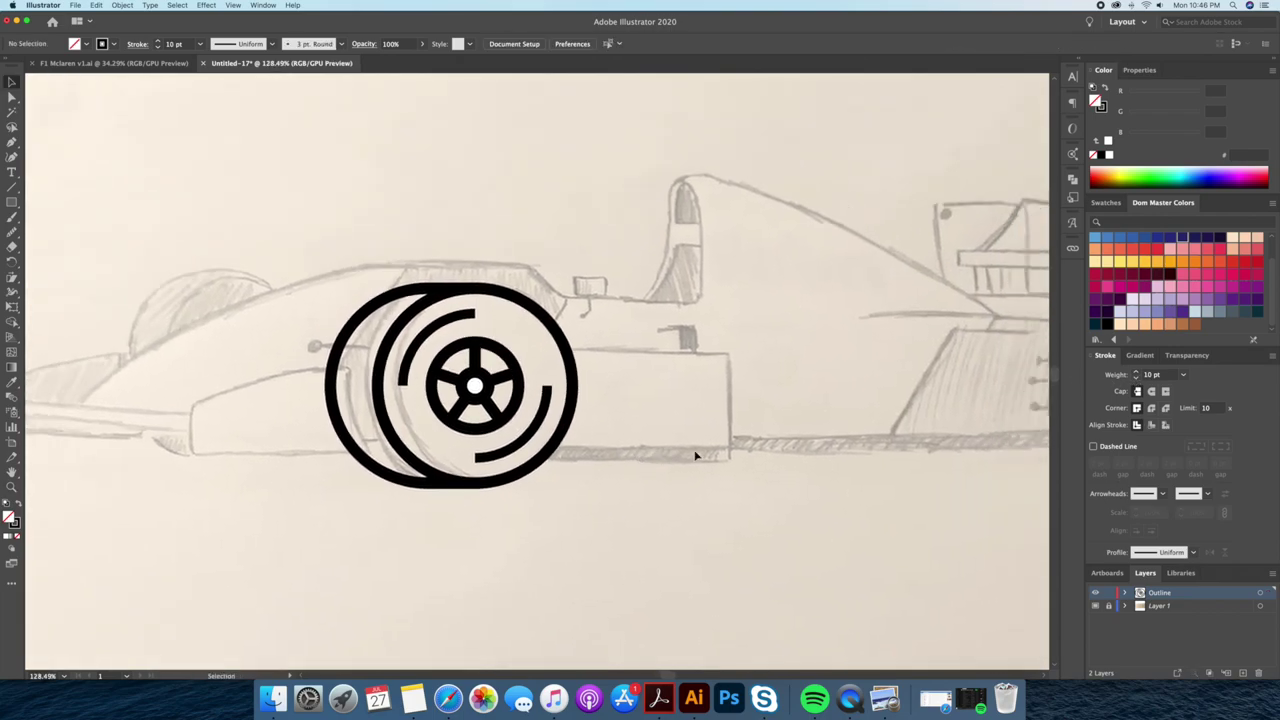
left_click_drag(695, 456, 548, 325)
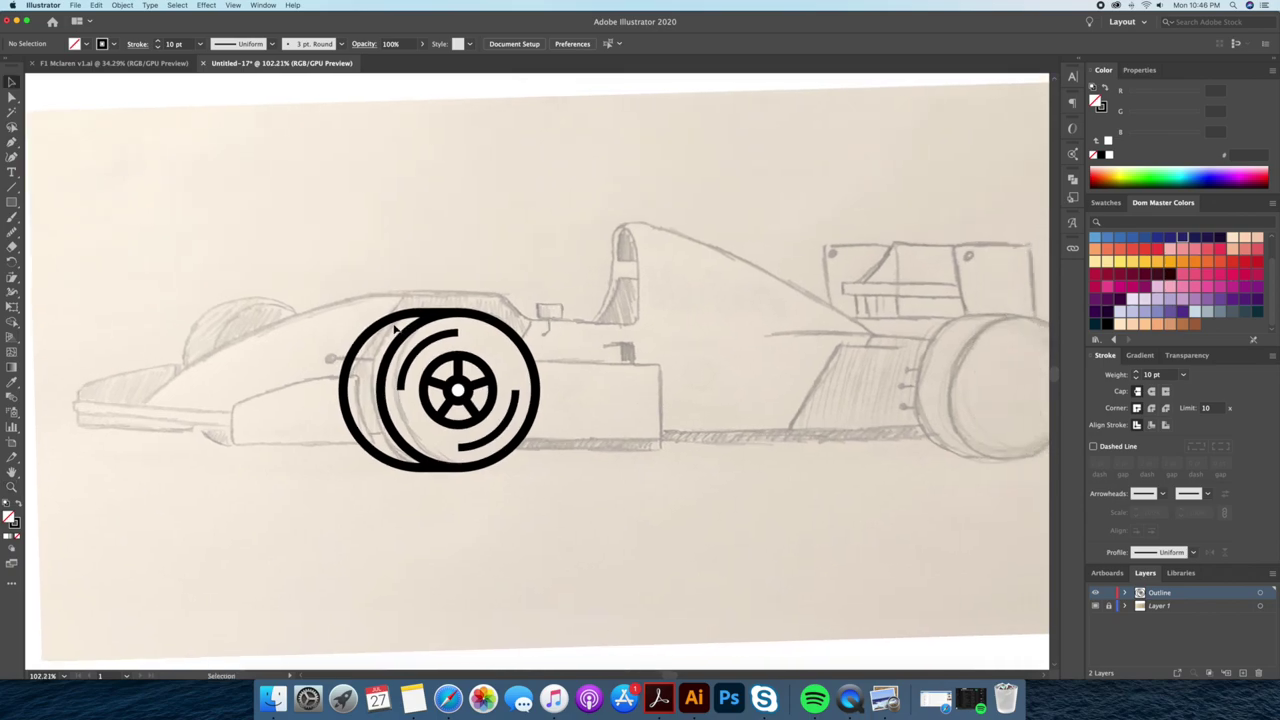
double_click(345, 375)
key("a")
left_click(340, 378)
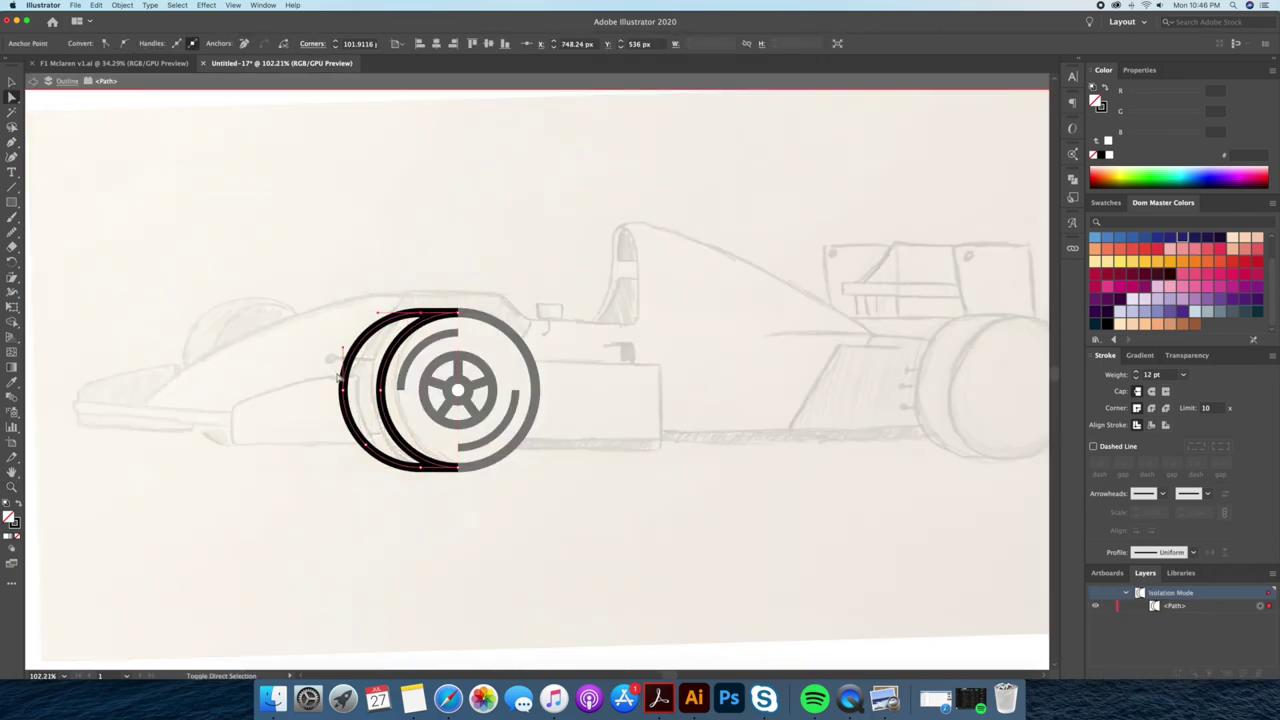
left_click_drag(420, 467, 423, 474)
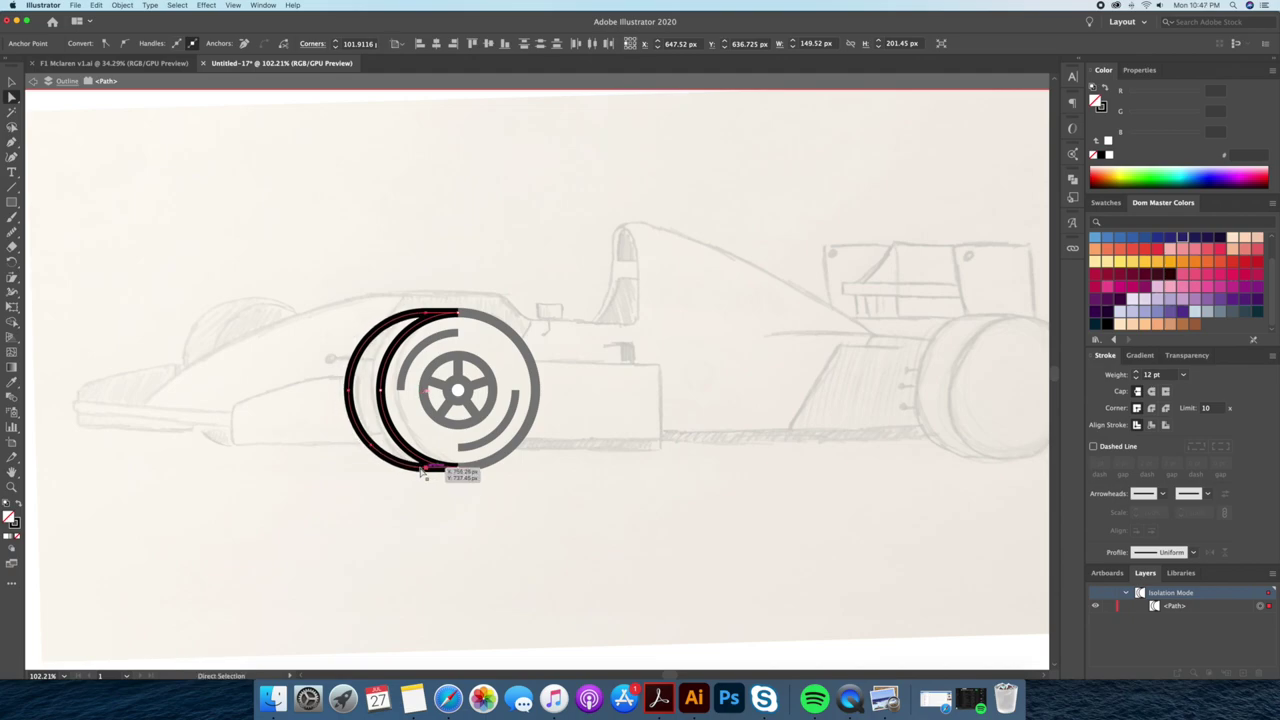
left_click(483, 523)
key("Escape")
Copy the finished front wheel onto the sketch's rear wheel.
key("v")
left_click(311, 465)
left_click_drag(316, 465, 866, 478)
left_click(579, 432)
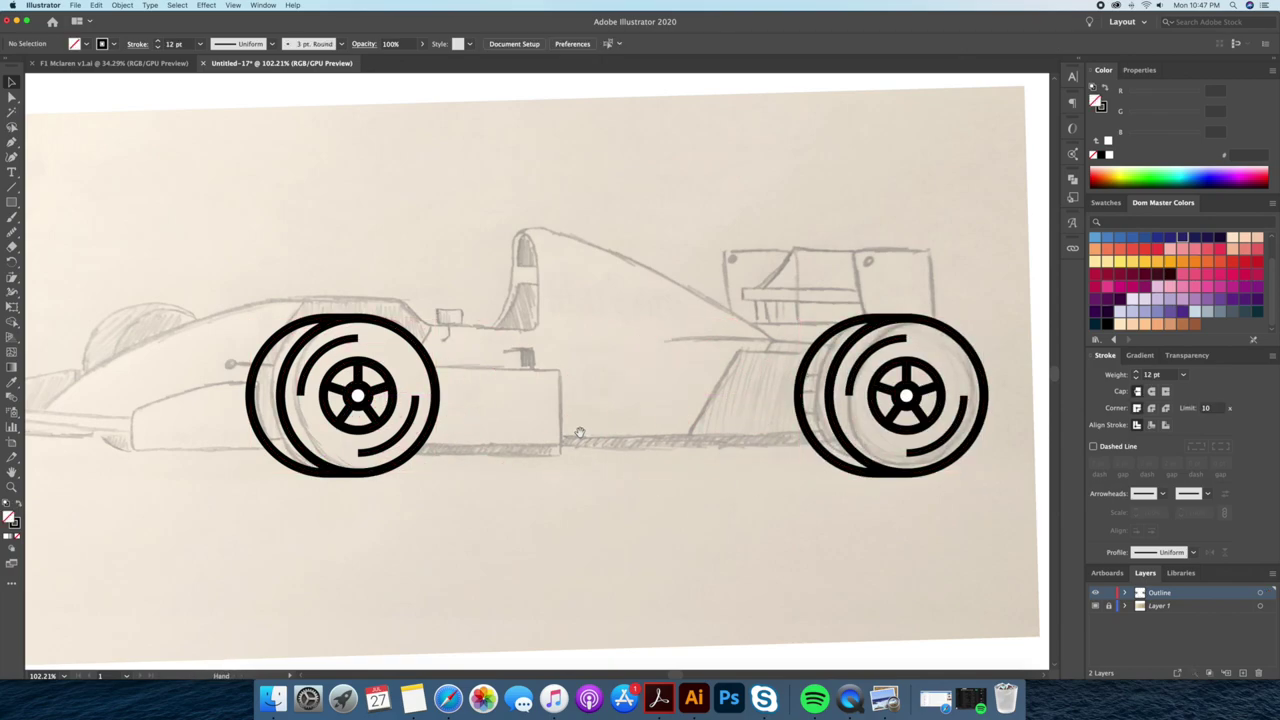
Draw a body rectangle running back from the front wheel.
left_click_drag(579, 432, 656, 435)
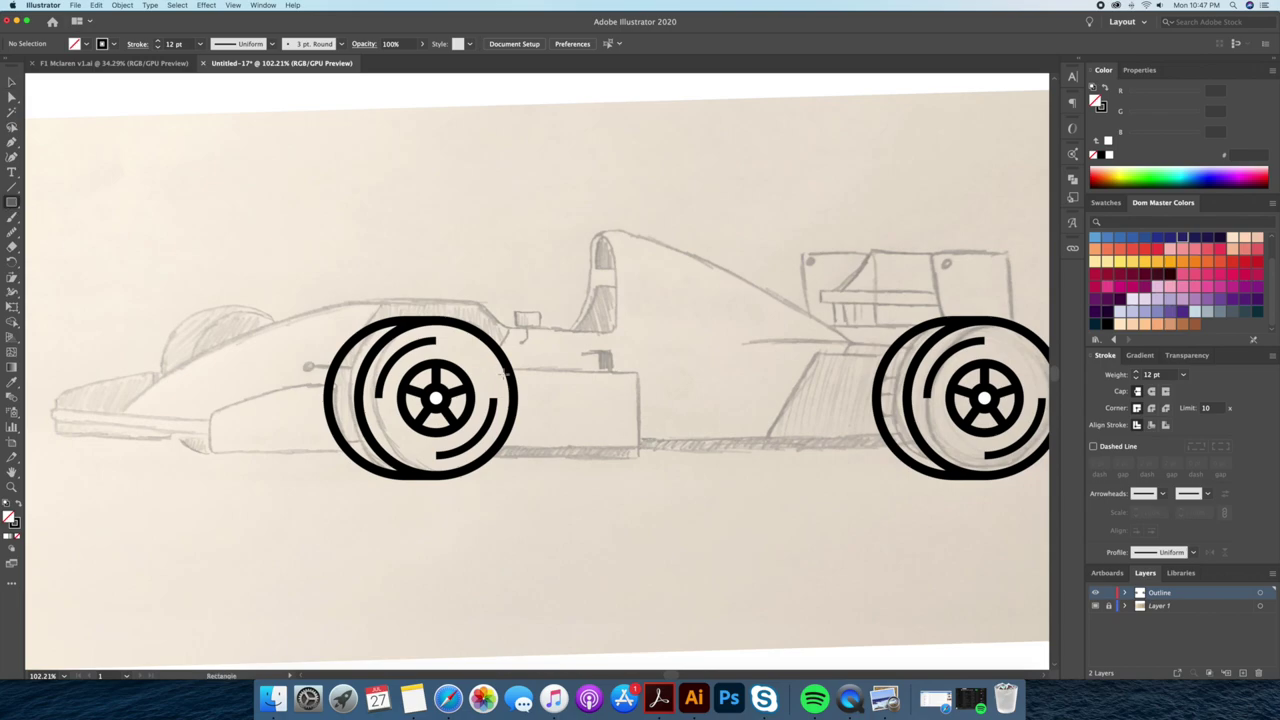
left_click_drag(502, 372, 638, 456)
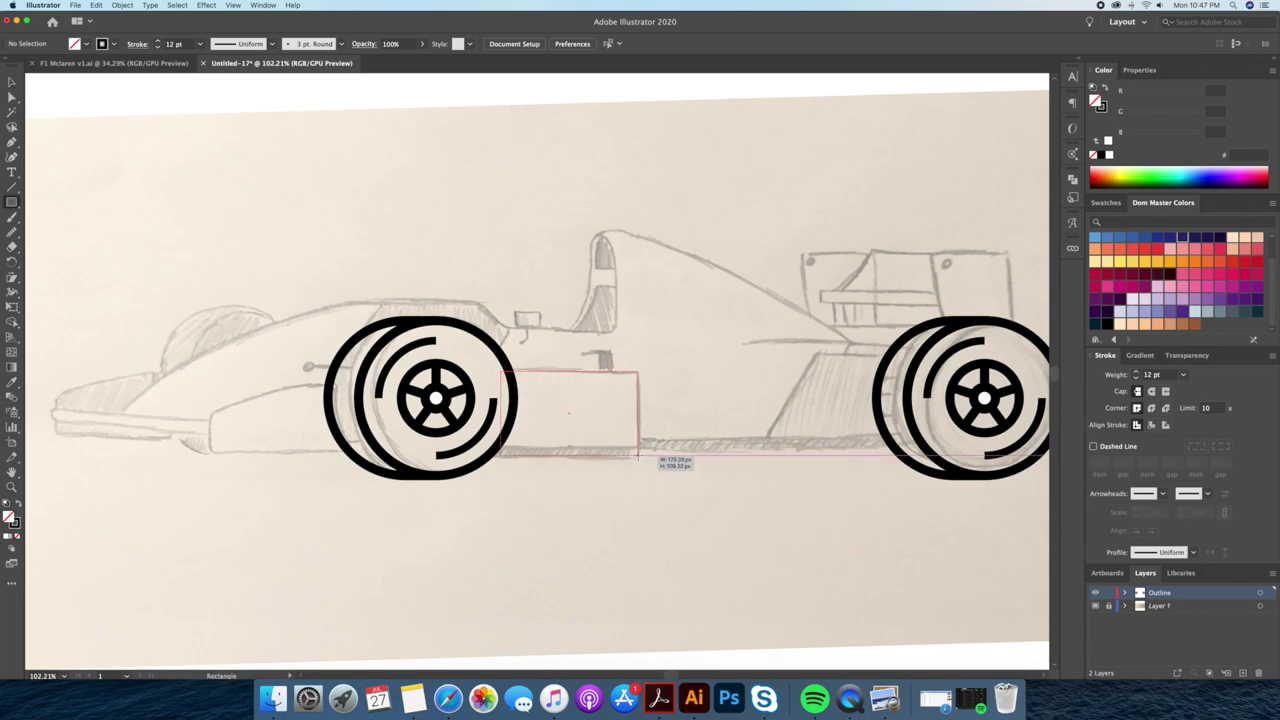
left_click_drag(502, 413, 482, 413)
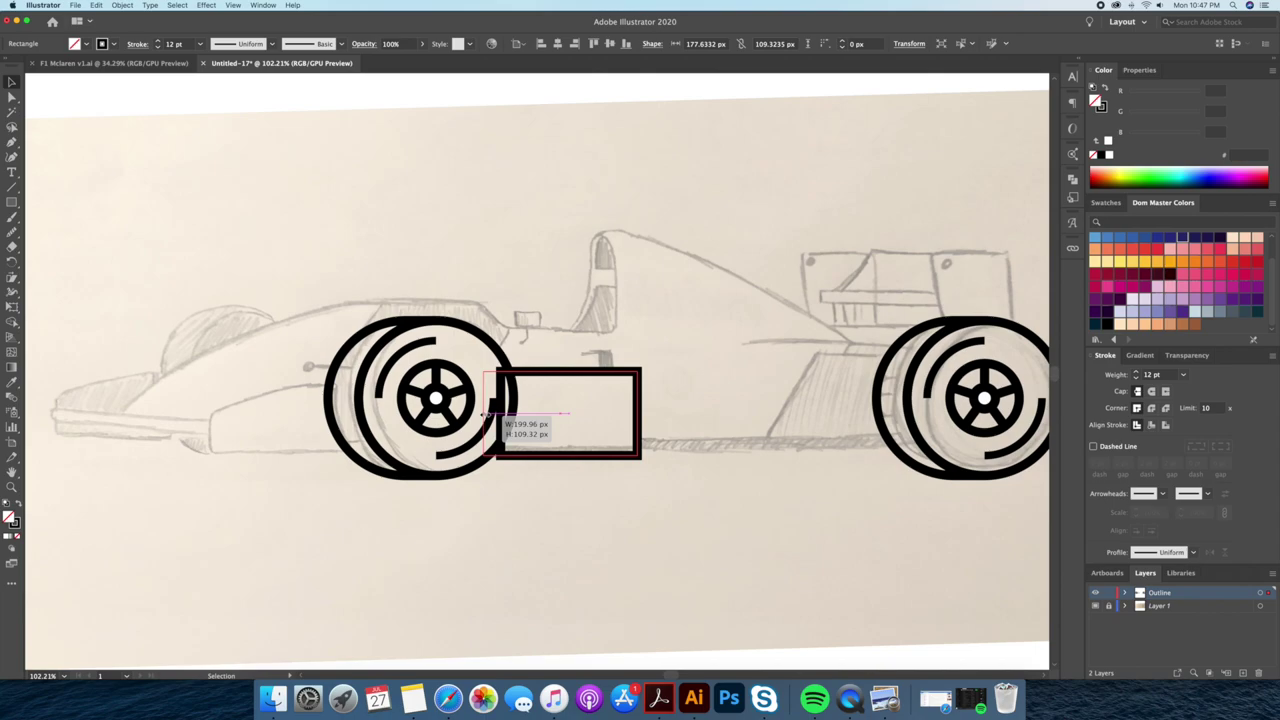
left_click(500, 412)
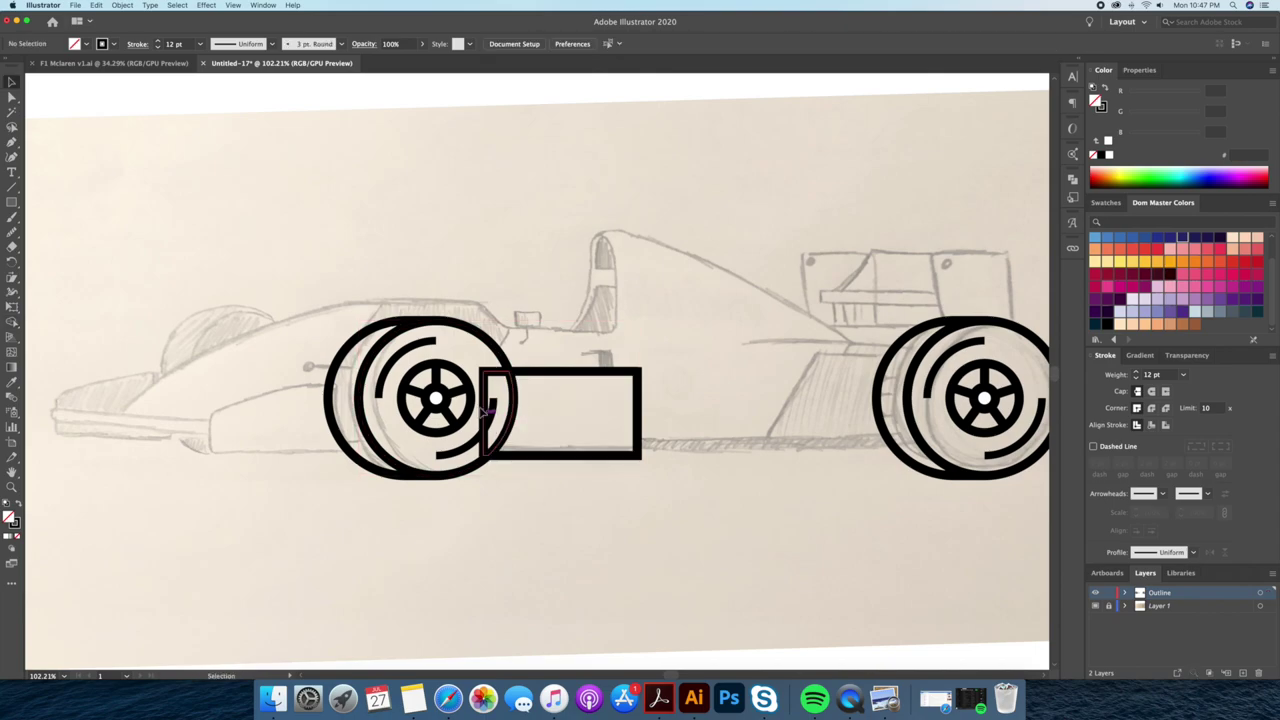
key("ctrl+z")
key("ctrl+z")
Round the body rectangle's corners with its live corner widget.
left_click(664, 373)
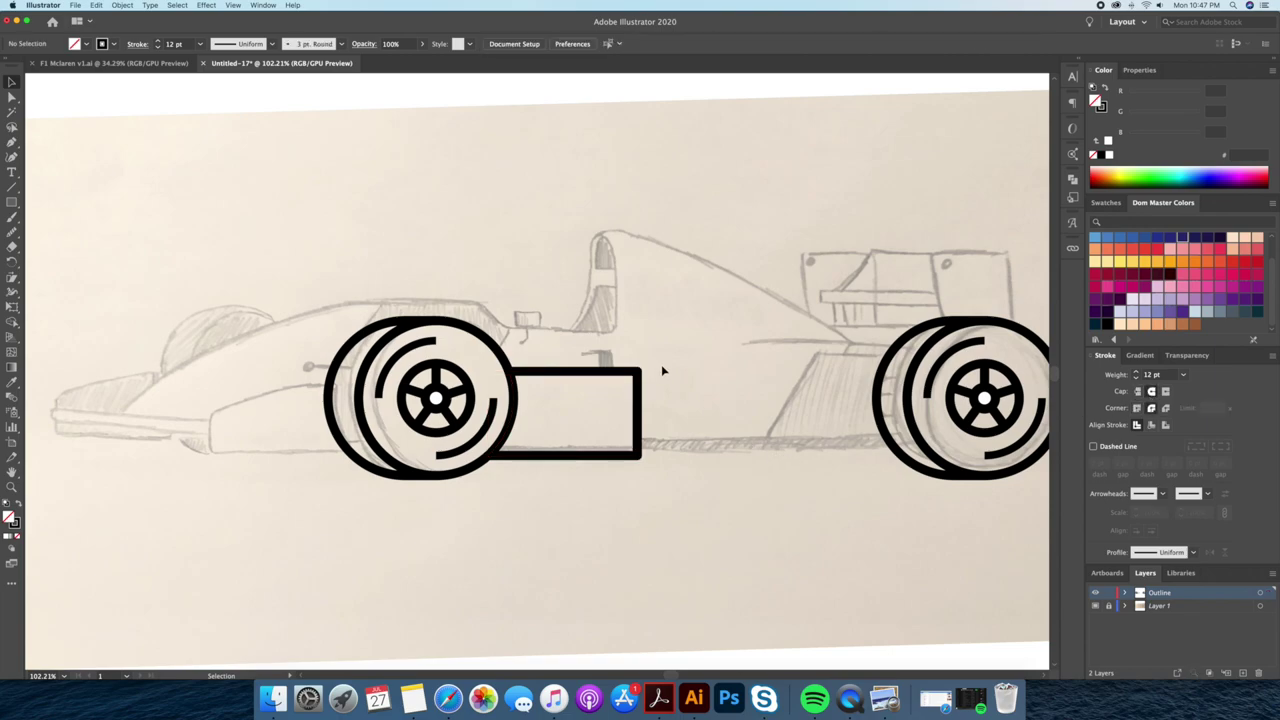
left_click(629, 454)
left_click_drag(627, 455, 629, 457)
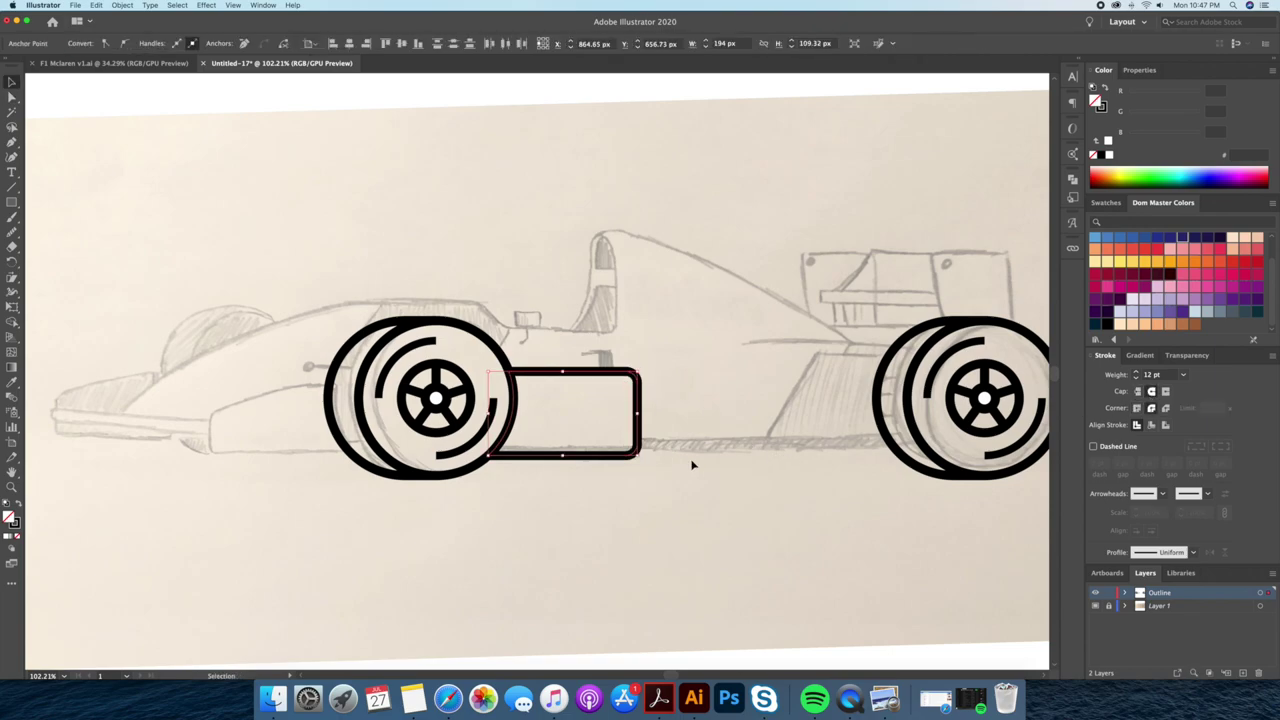
left_click(691, 488)
scroll(670, 490, "right", 2)
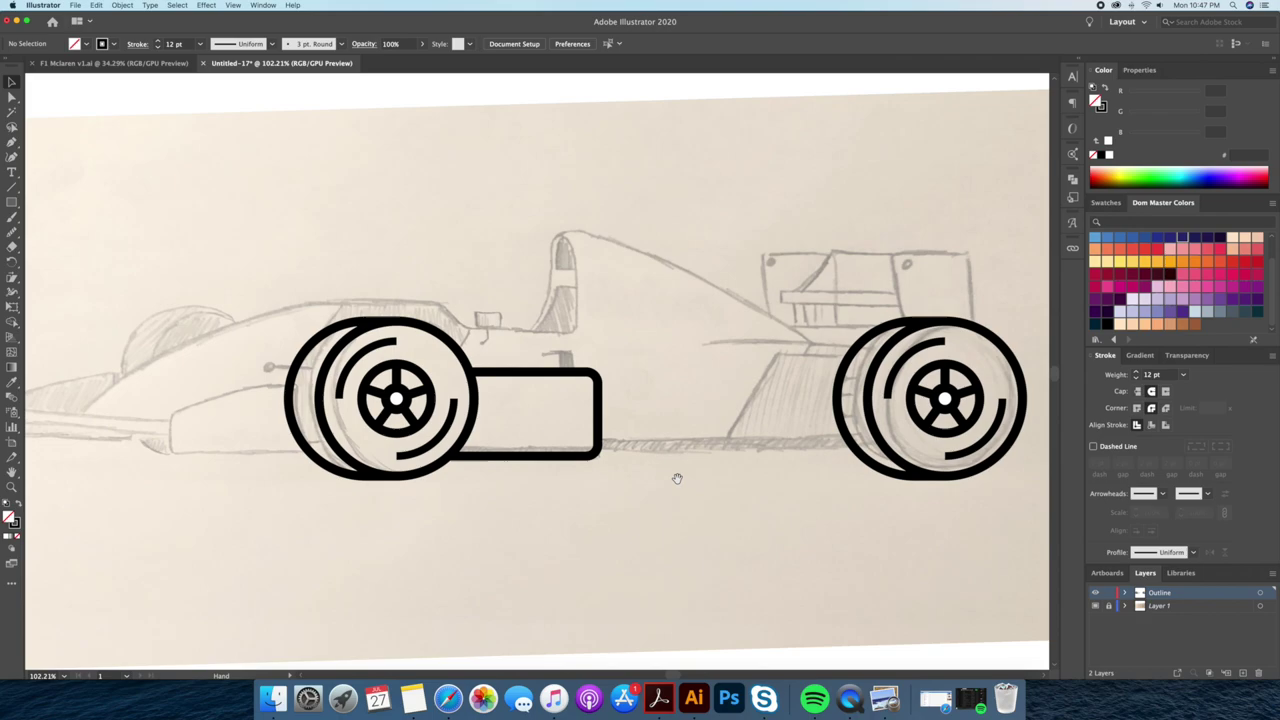
scroll(676, 479, "right", 2)
scroll(629, 503, "left", 5)
scroll(650, 490, "left", 4)
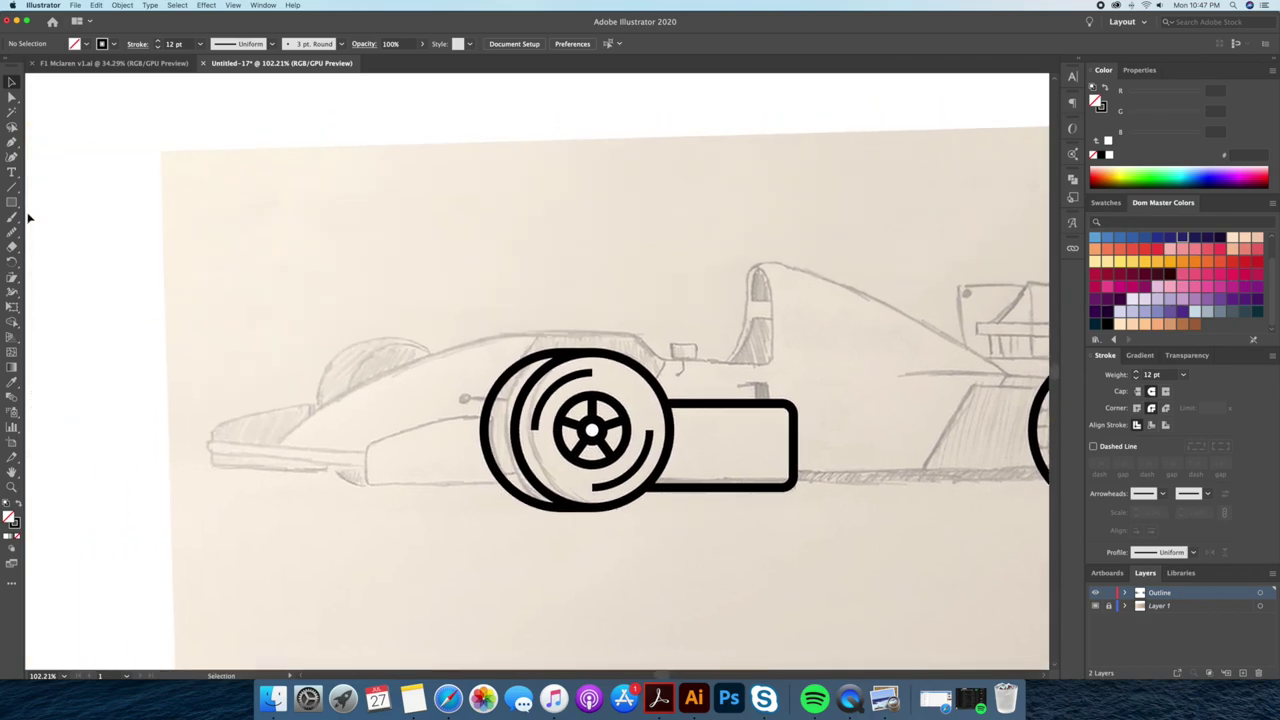
Draw a nose rectangle ahead of the front wheel and pull its top-left corner down into a wedge.
left_click_drag(474, 411, 342, 488)
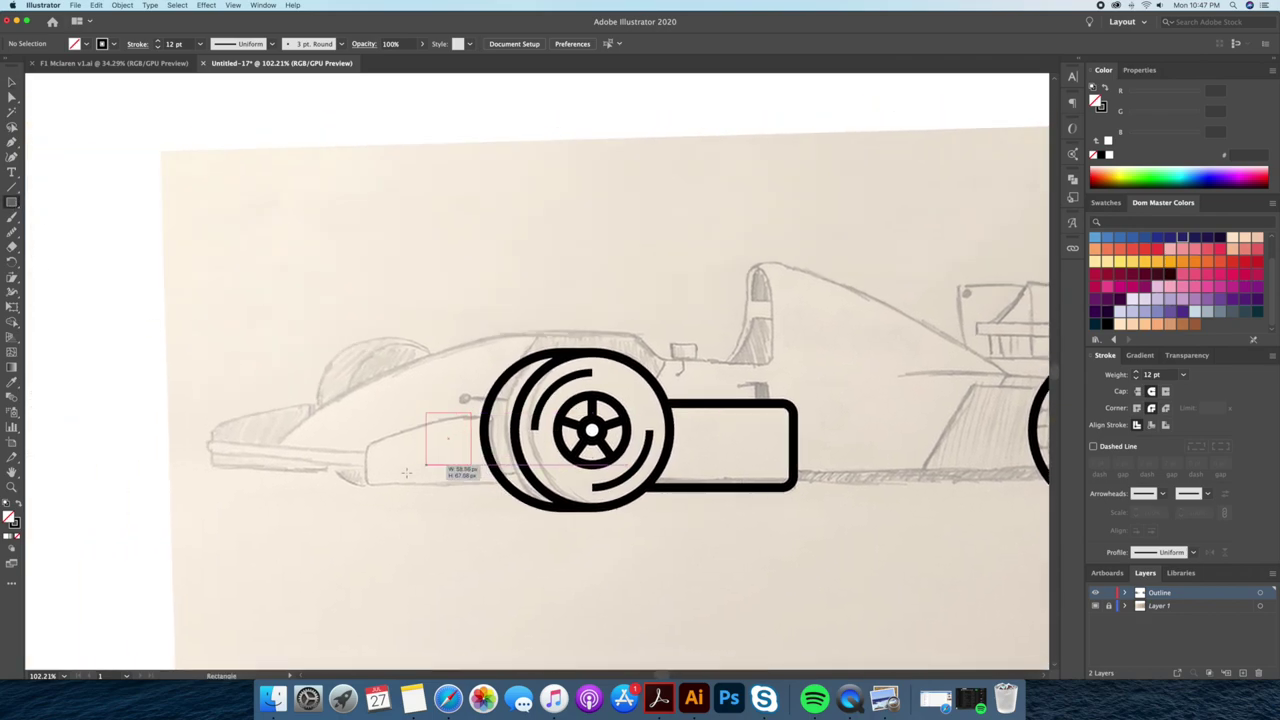
key("a")
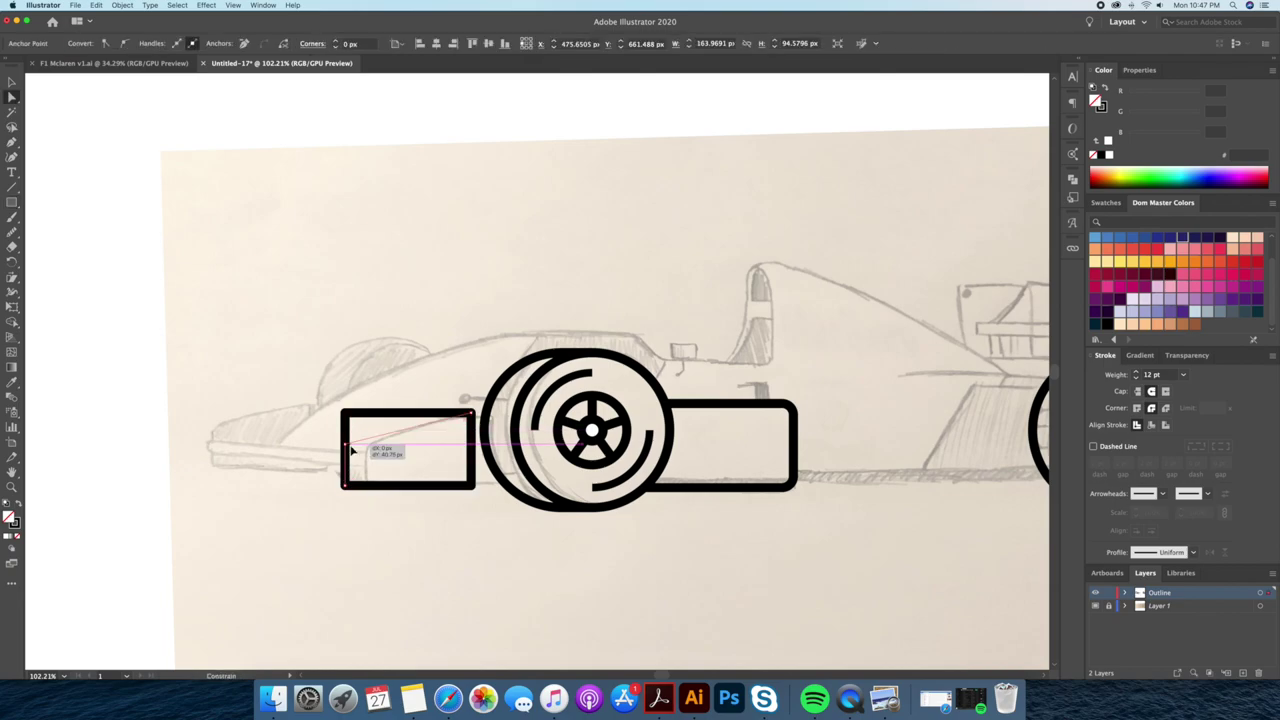
mouse_move(344, 412)
left_mouse_down()
mouse_move(344, 453)
mouse_move(436, 520)
left_mouse_up()
key("v")
left_click(435, 369)
Nudge the wedge's left anchors leftward and round its front corners.
key("a")
left_click_drag(400, 420, 316, 503)
key("Left")
key("Left")
key("Left")
key("Left")
key("Left")
key("Left")
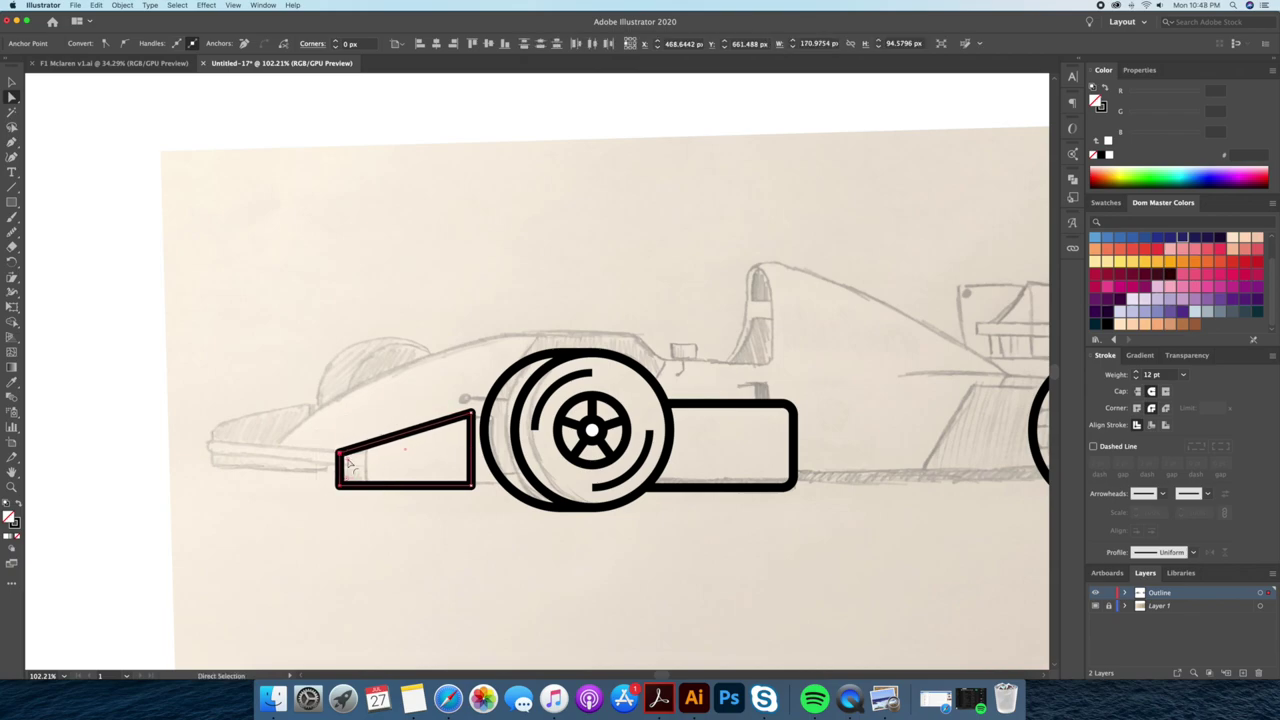
left_click_drag(349, 463, 360, 466)
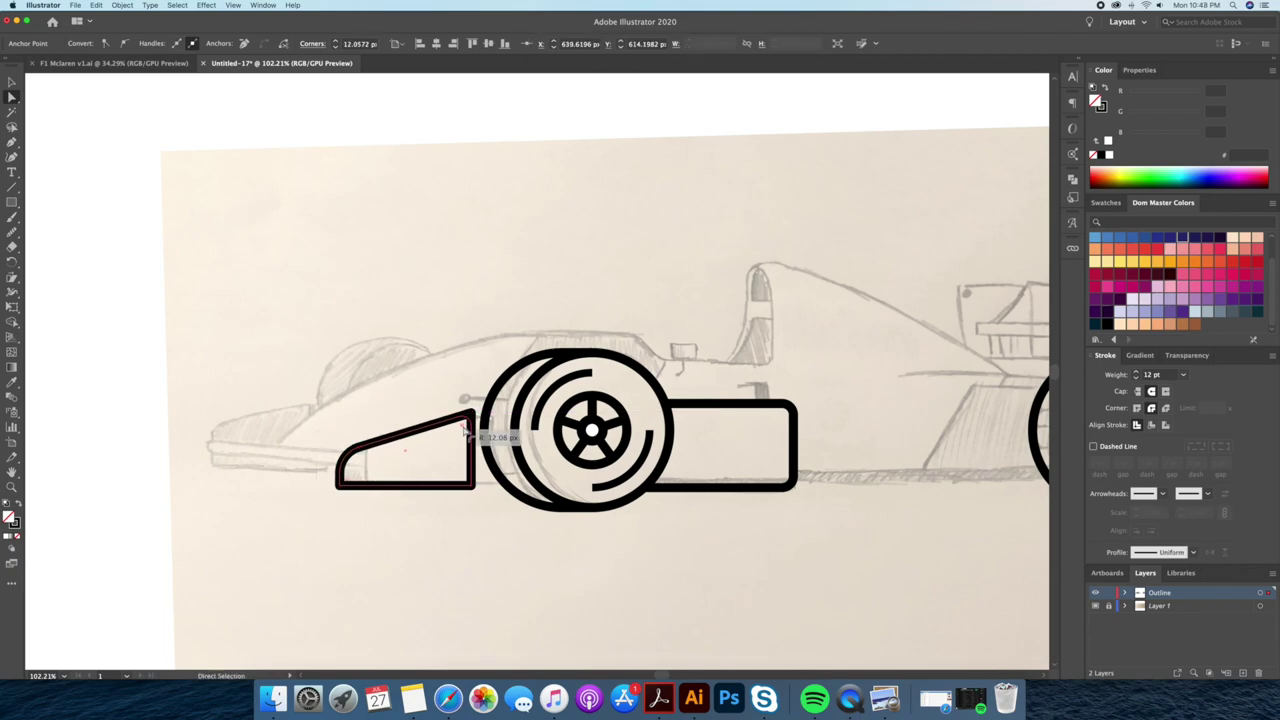
left_click(463, 430)
scroll(465, 410, "right", 1)
scroll(465, 400, "right", 3)
scroll(465, 385, "right", 3)
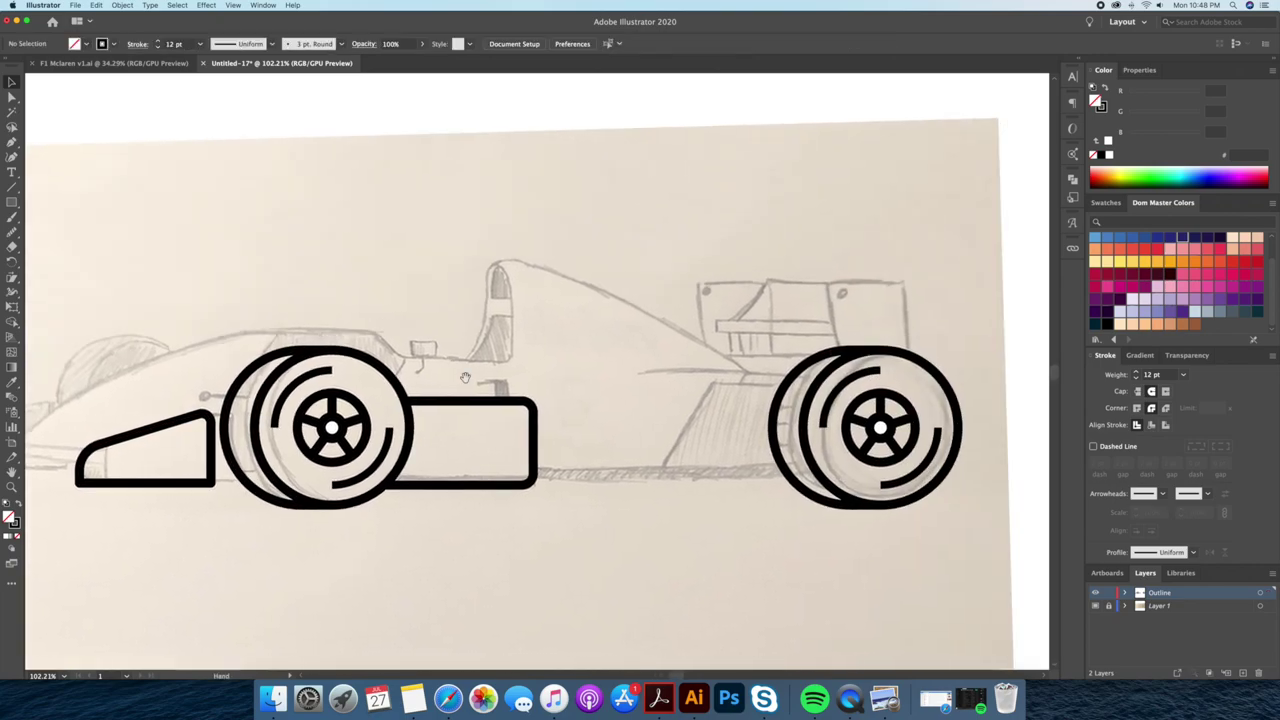
Pen a path along the floor to the rear wheel, up its front edge, then forward.
key("p")
left_click(537, 475)
left_click(790, 478)
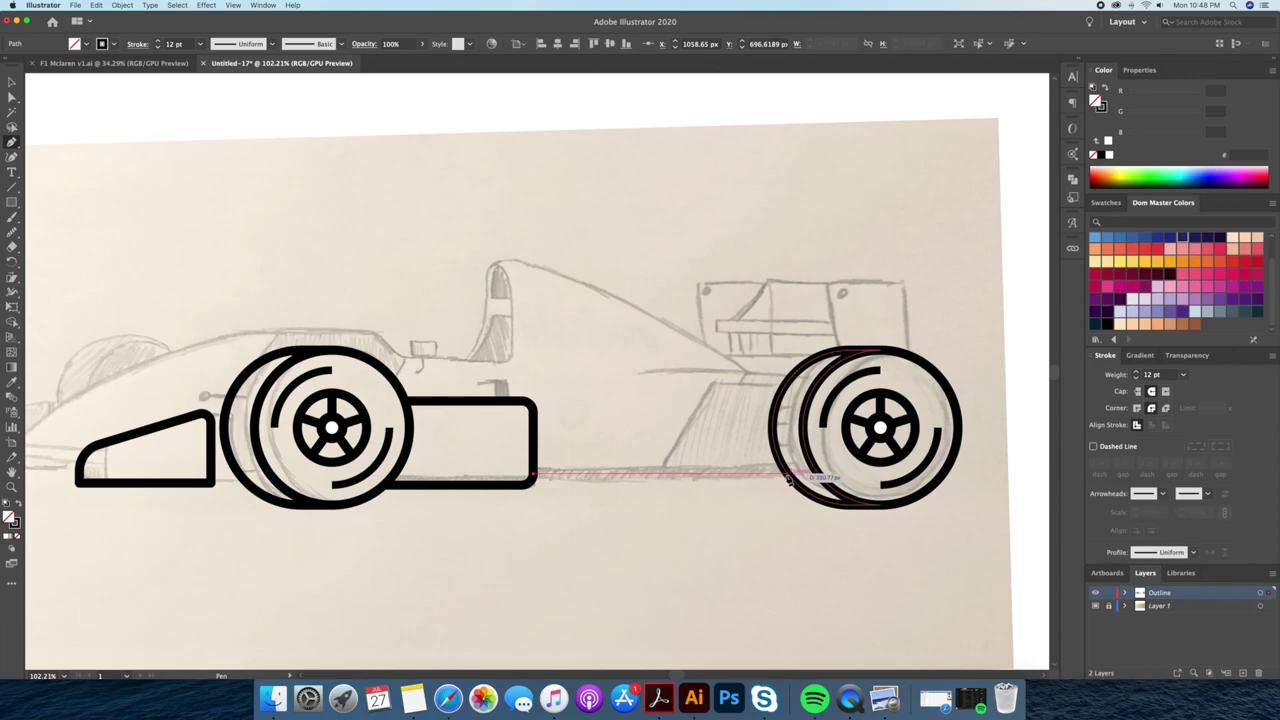
left_click(793, 476)
left_click(795, 378)
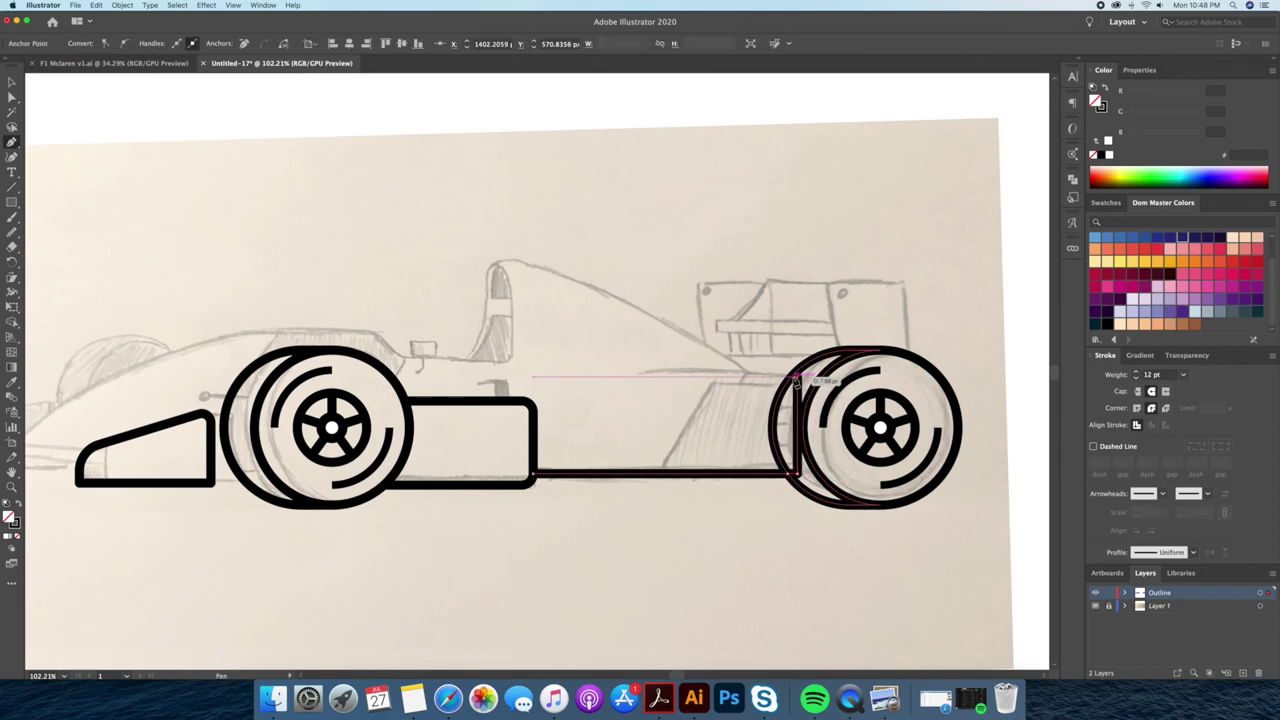
left_click(644, 378)
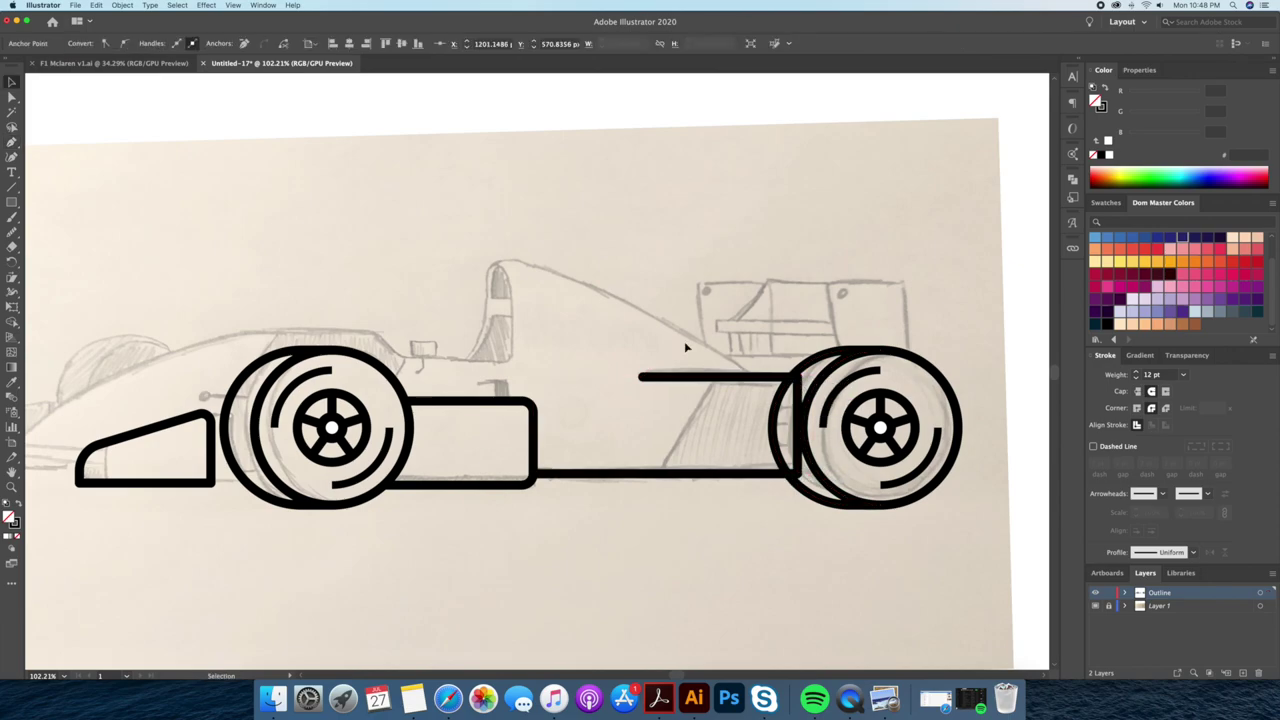
left_click(688, 345, "super")
left_click(752, 378)
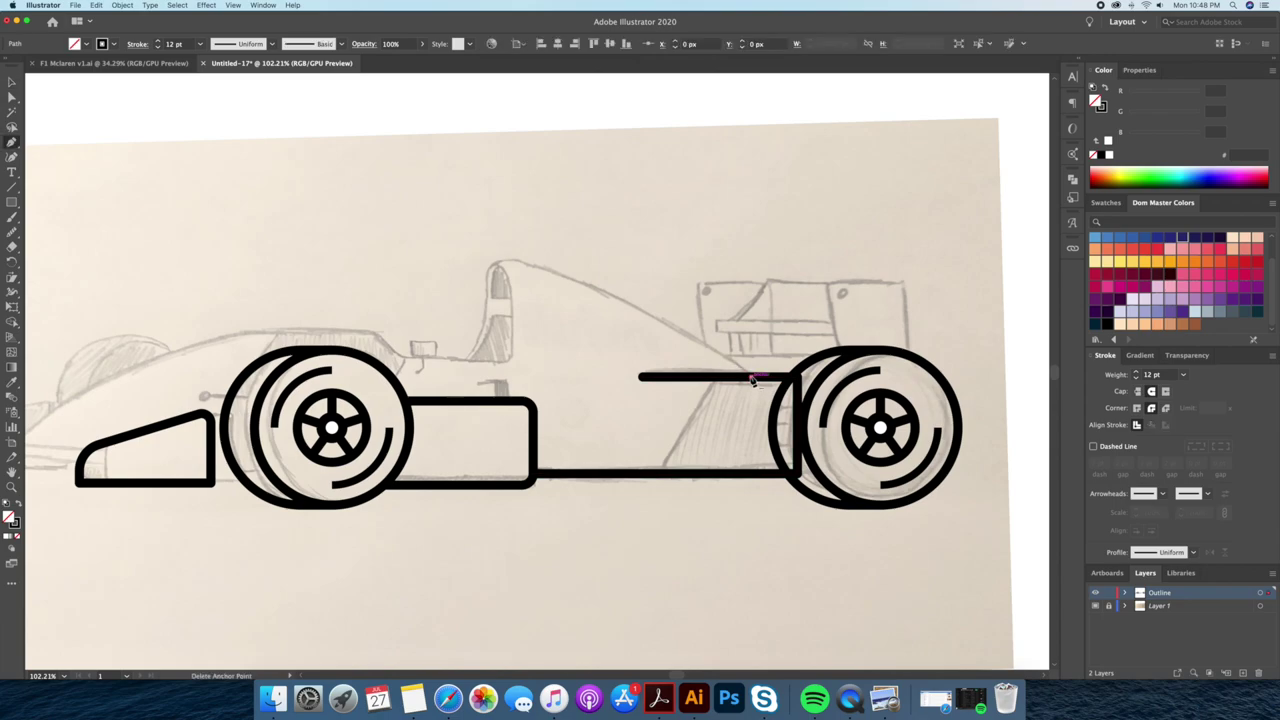
Trace the outline up over the roll hoop and down along the cockpit rim.
left_click(517, 260)
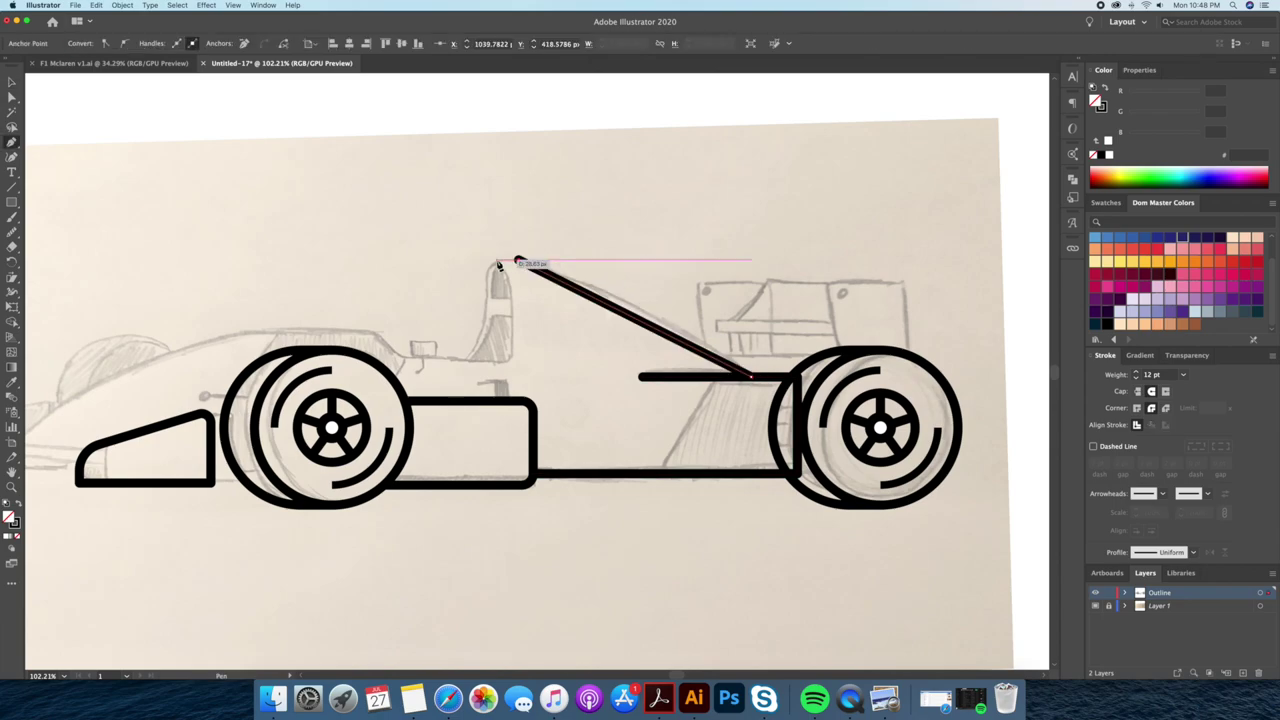
left_click(485, 322)
left_click(465, 362)
key("super+z")
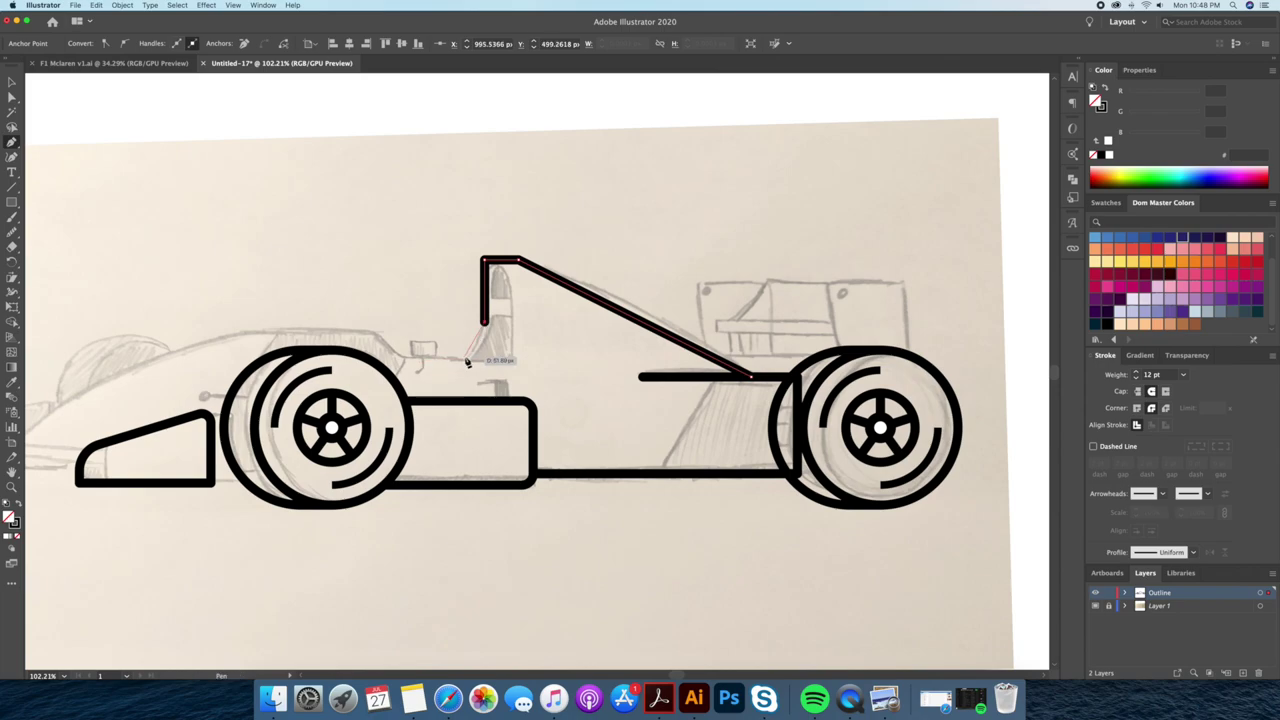
left_click(466, 356)
left_click(400, 355)
left_click(376, 337)
Continue the outline over the front wheel to the nose tip and close it along the bottom.
scroll(420, 340, "left", 5)
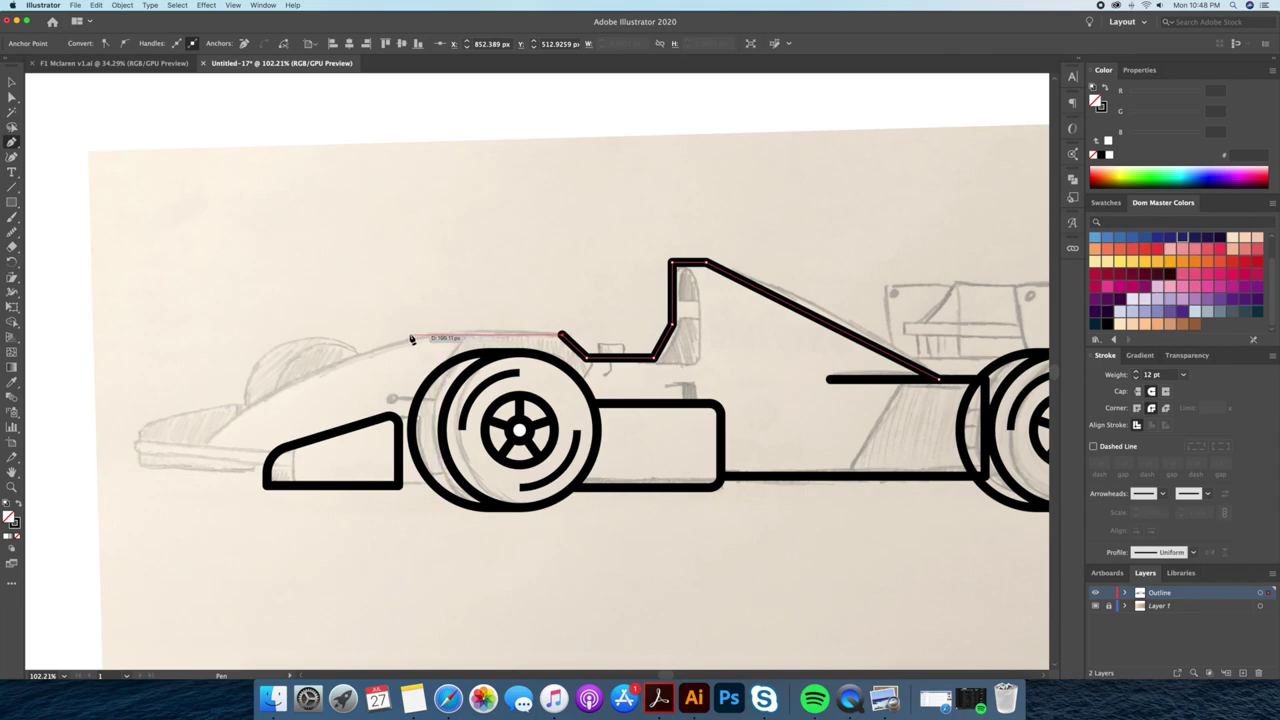
left_click(409, 337)
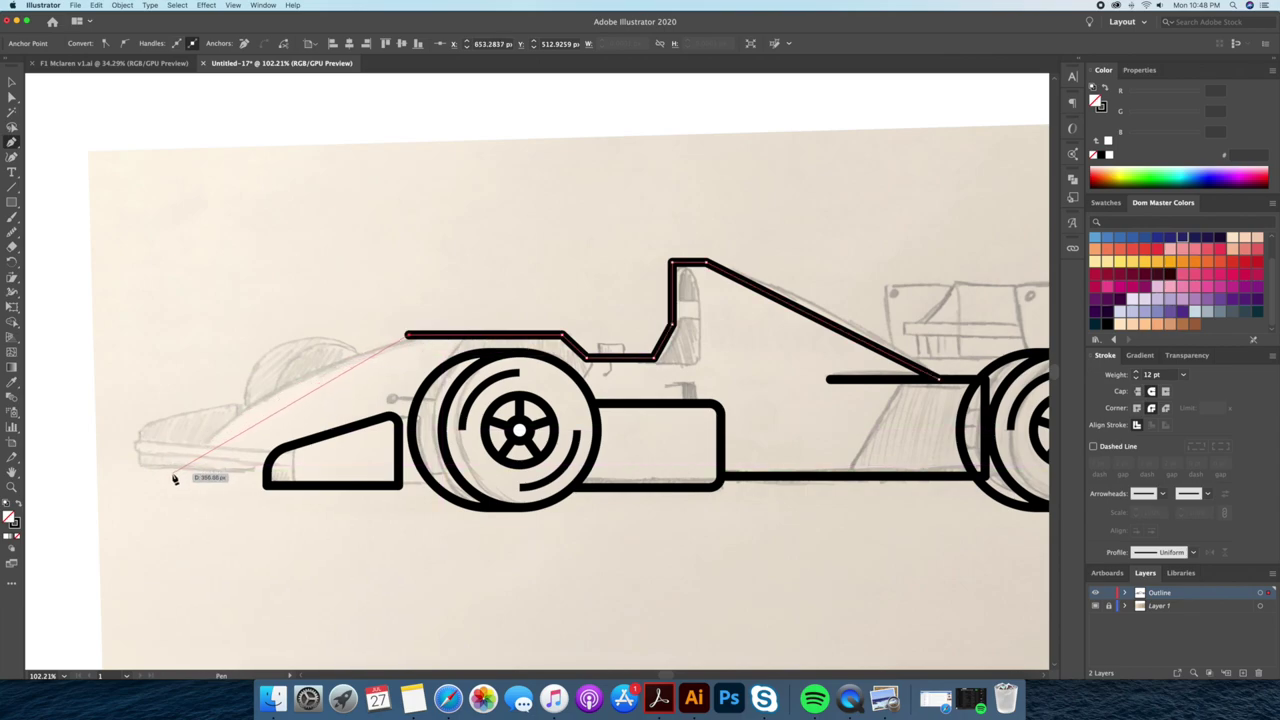
left_click(161, 476)
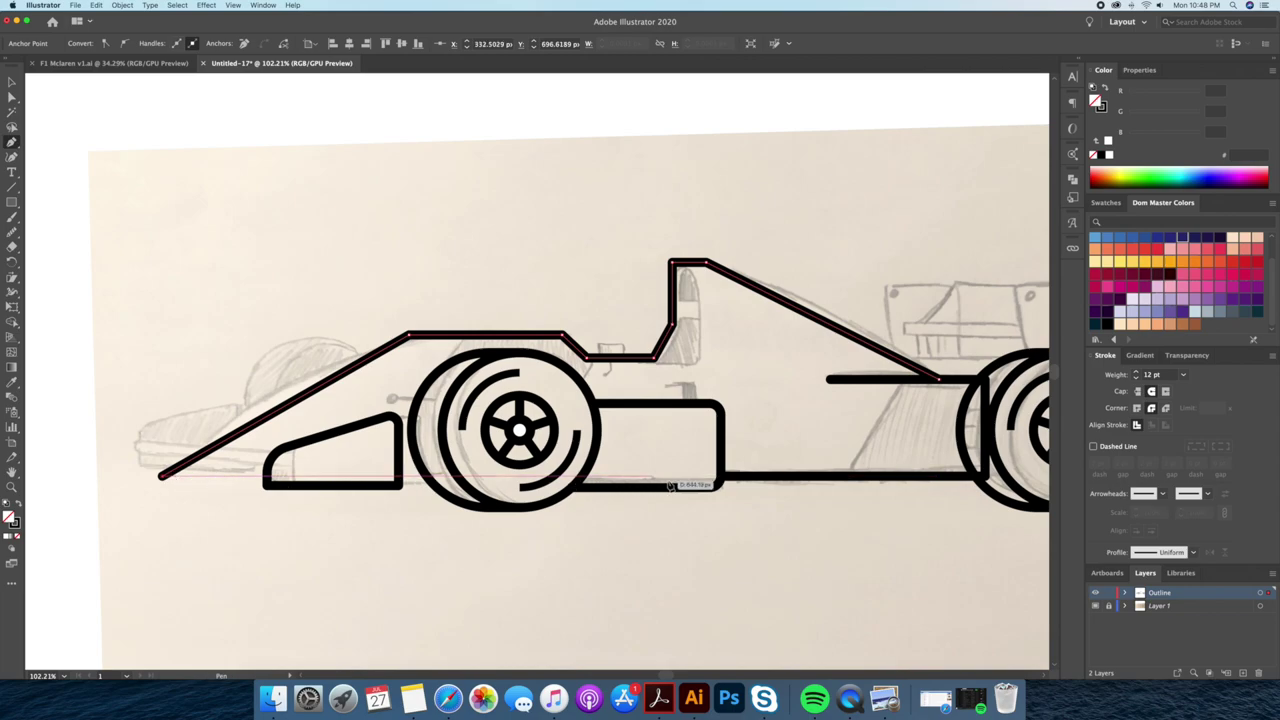
left_click(720, 478)
key("v")
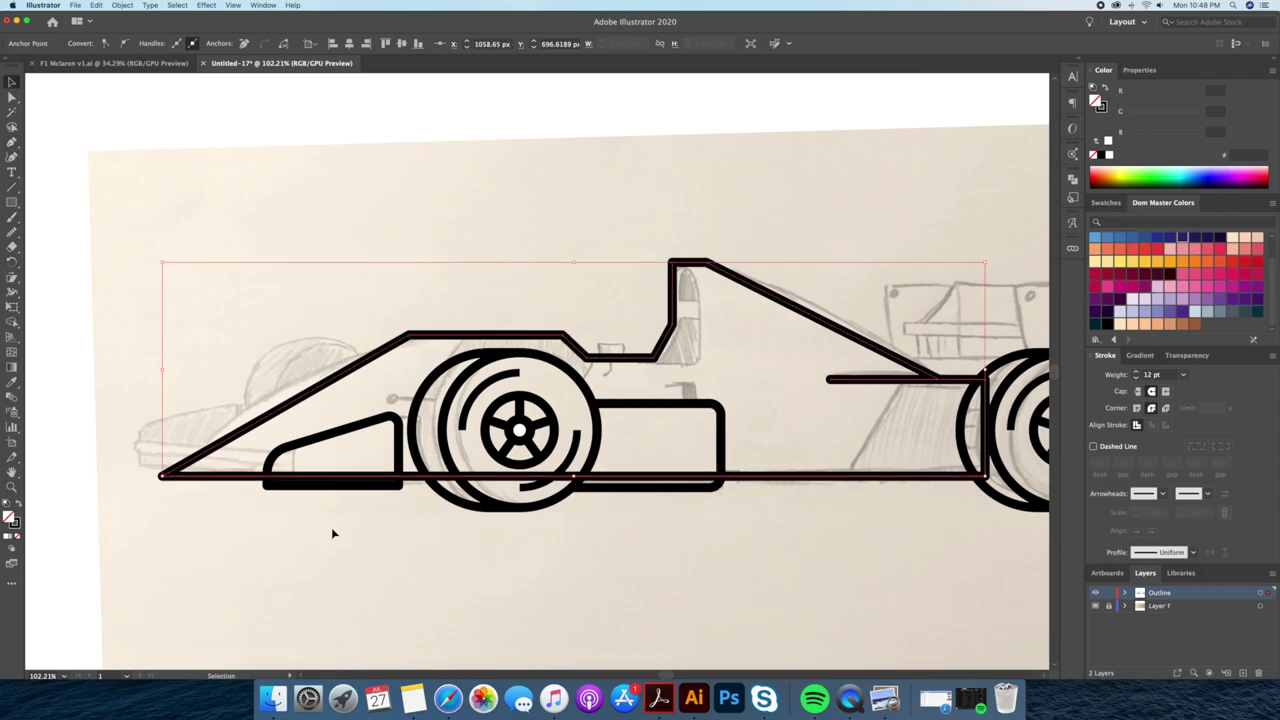
left_click(247, 512)
left_click(376, 354)
key("shift+grave")
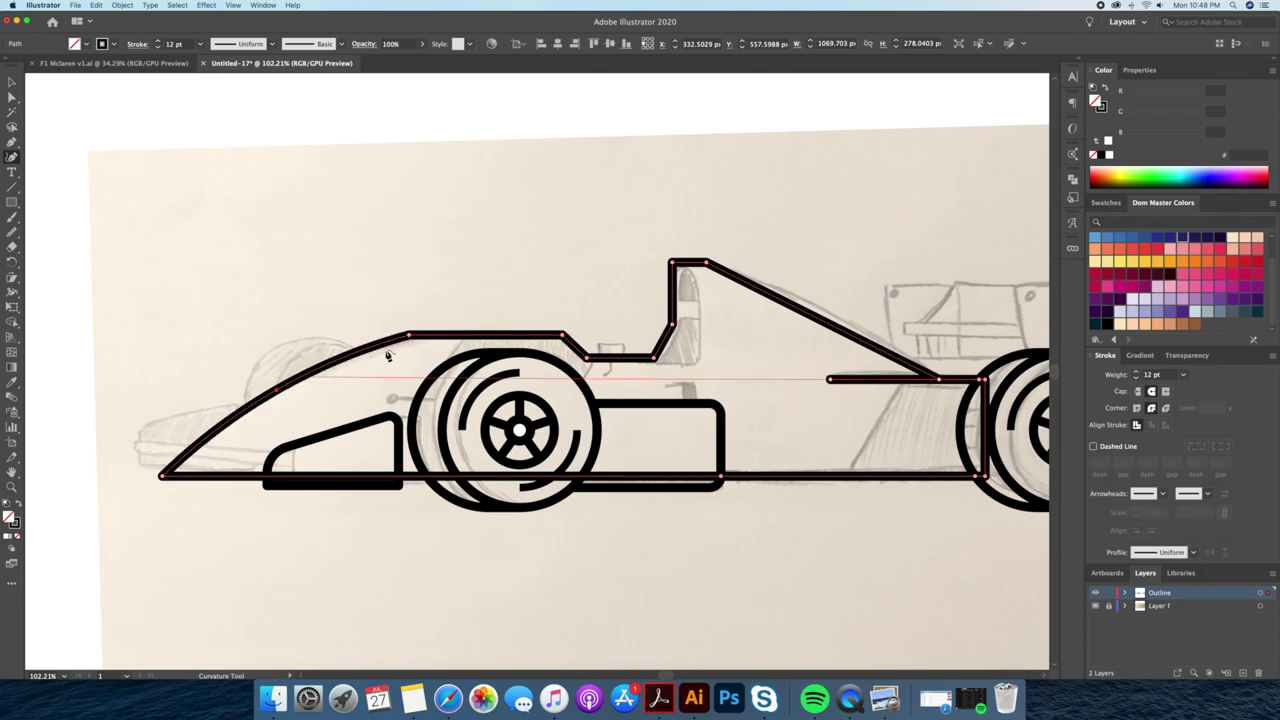
Curve the engine cover line and extend the cockpit path to close the roll hoop's back edge.
scroll(386, 343, "right", 5)
left_click_drag(617, 344, 617, 338)
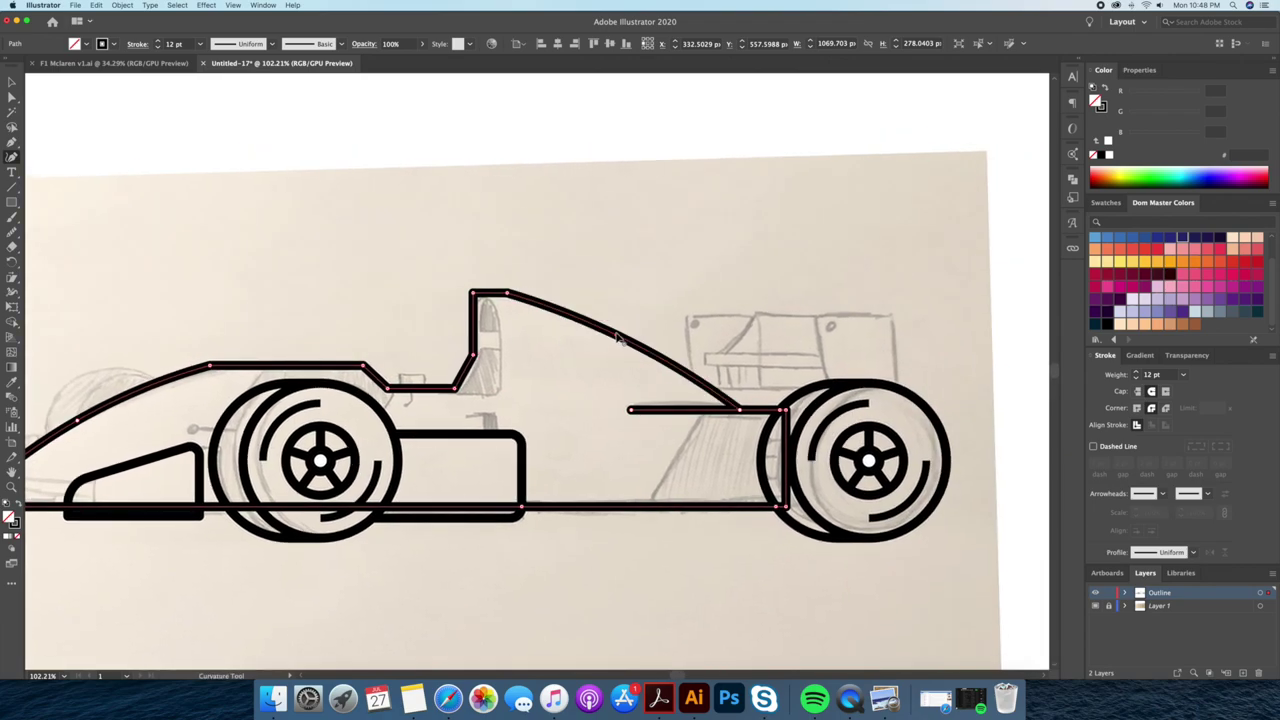
key("ctrl+shift+a")
key("p")
scroll(445, 441, "up", 3)
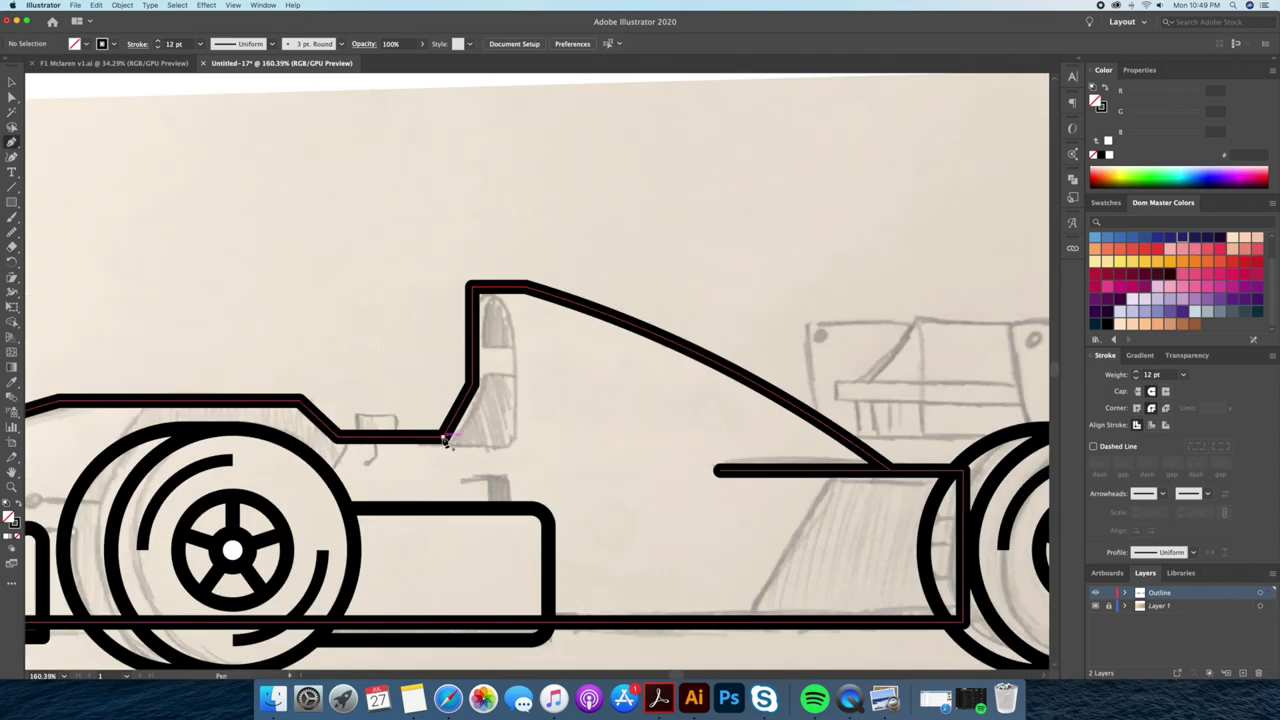
left_click(443, 439)
left_click(518, 438)
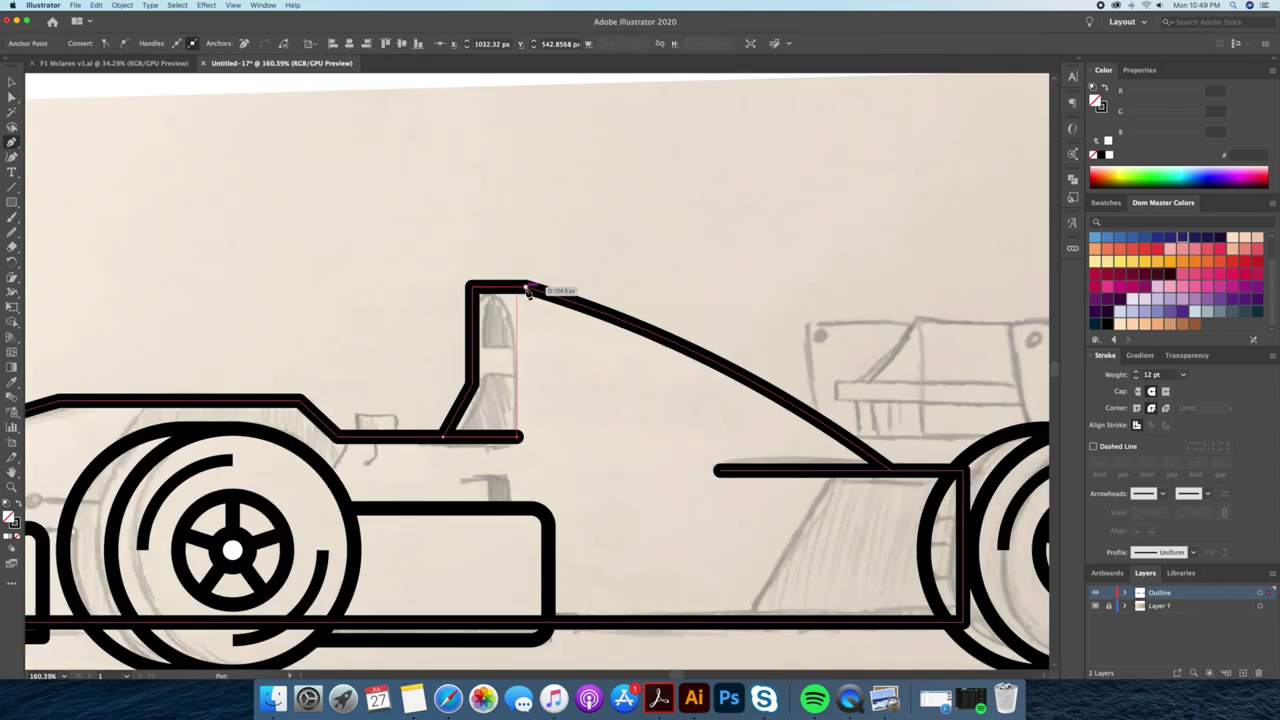
left_click(518, 289)
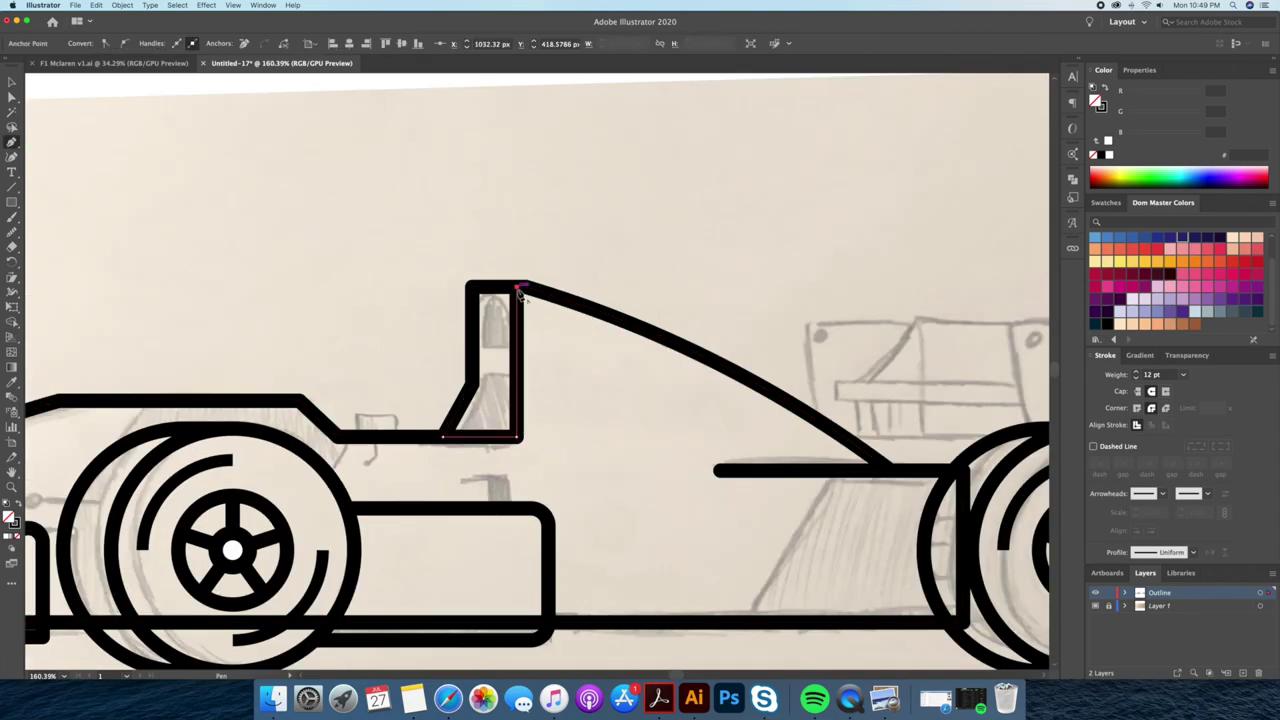
Shift the roll hoop's top and lower back corners slightly to the right.
key("a")
left_click_drag(517, 440, 528, 440)
left_click_drag(519, 287, 527, 288)
Draw a taller frame around the roll hoop, then delete that extra frame.
key("p")
left_click(528, 256)
left_click(428, 256)
left_click(443, 434)
key("v")
left_click(460, 415)
left_click(580, 225)
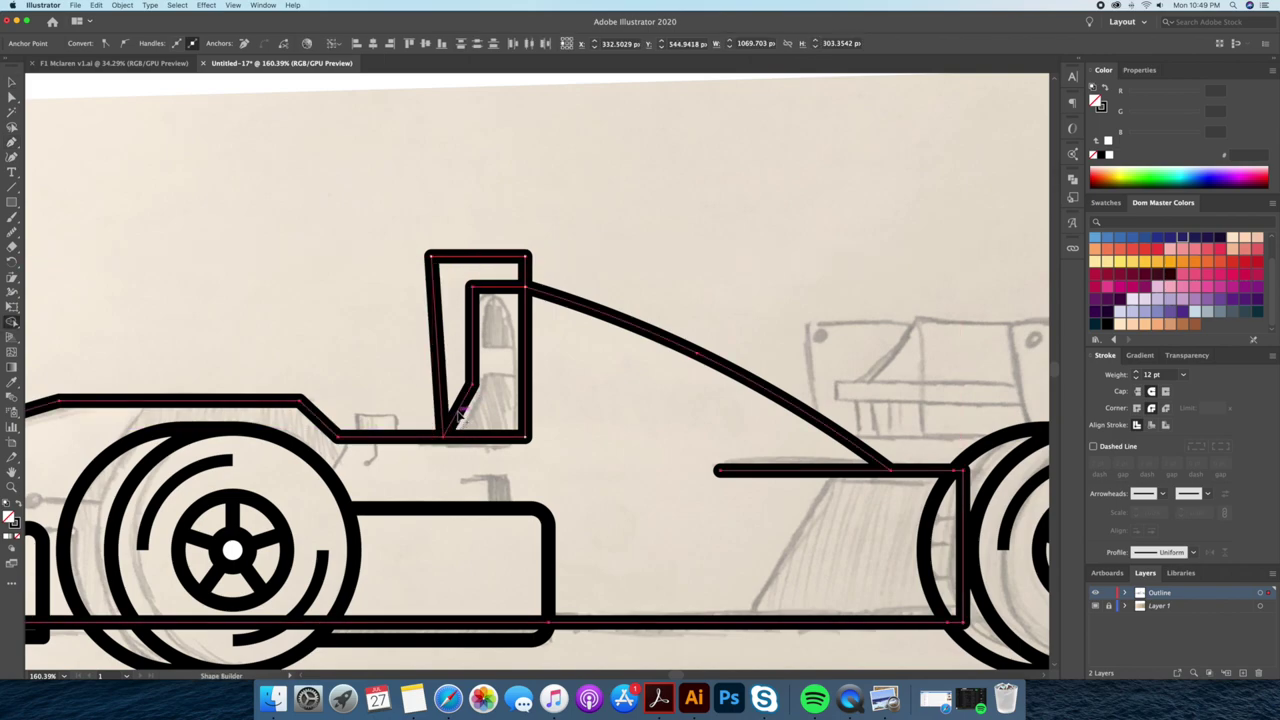
left_click(430, 300)
key("Delete")
Select the roll hoop's top corner points on the cockpit outline.
left_click(522, 297)
key("a")
left_click_drag(458, 267, 512, 312)
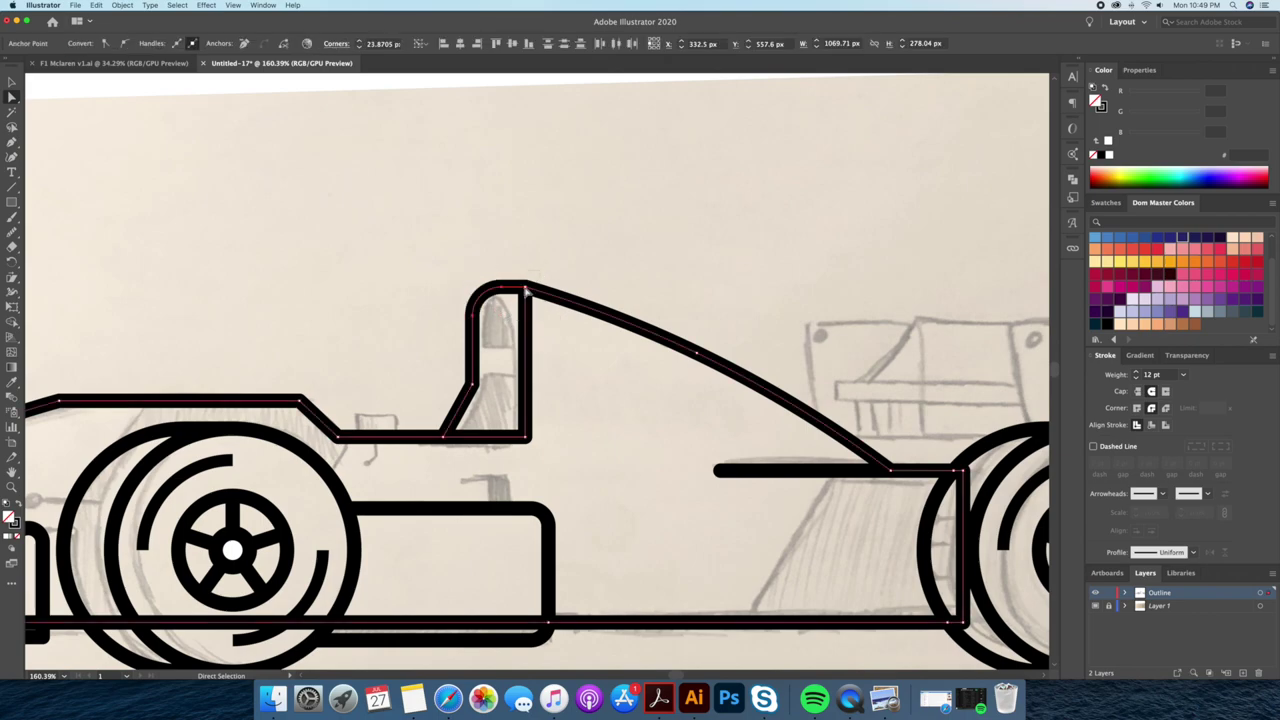
left_click(524, 288)
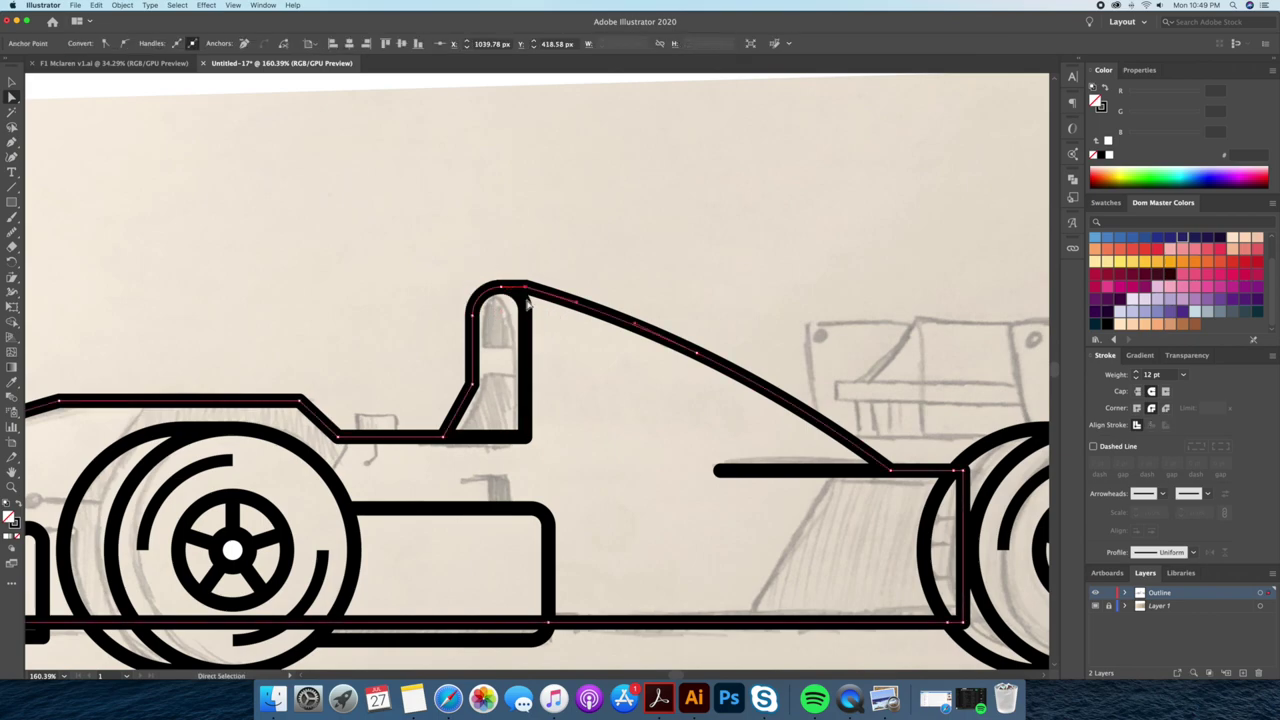
left_click(516, 305)
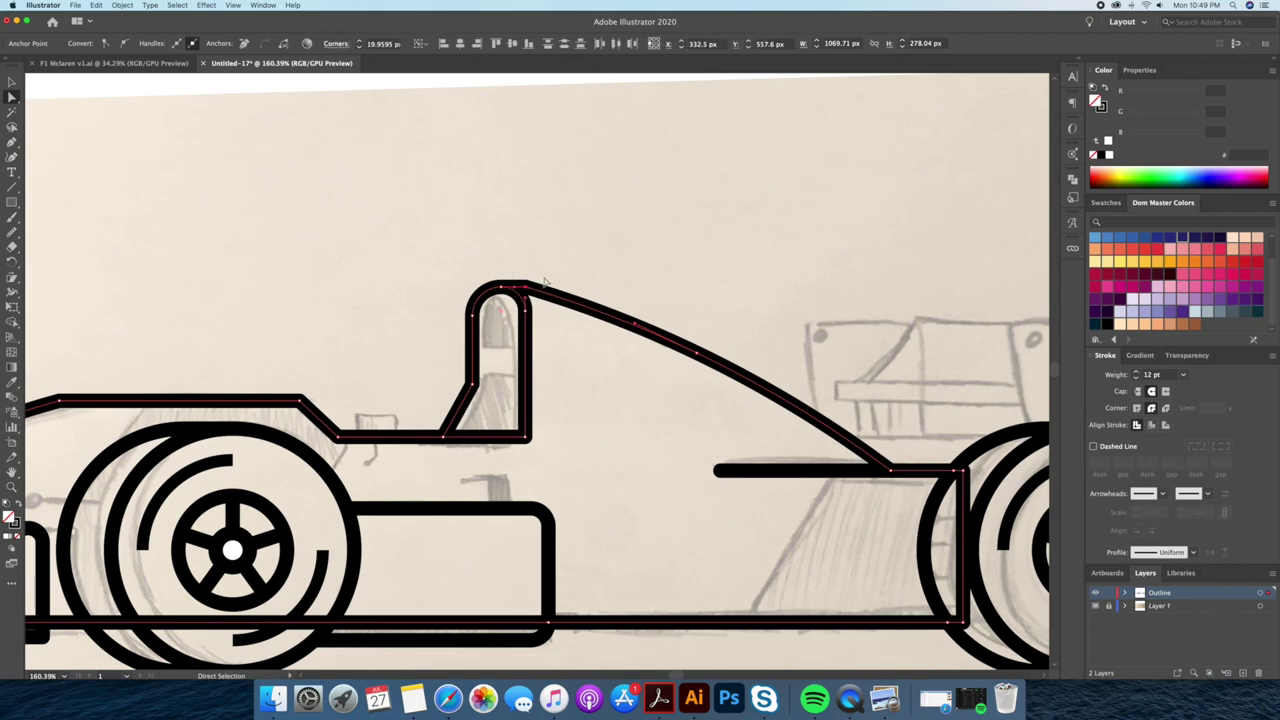
left_click(564, 277)
Round the roll hoop's lower back corner with its corner widget.
scroll(540, 380, "down", 2)
left_click(540, 395)
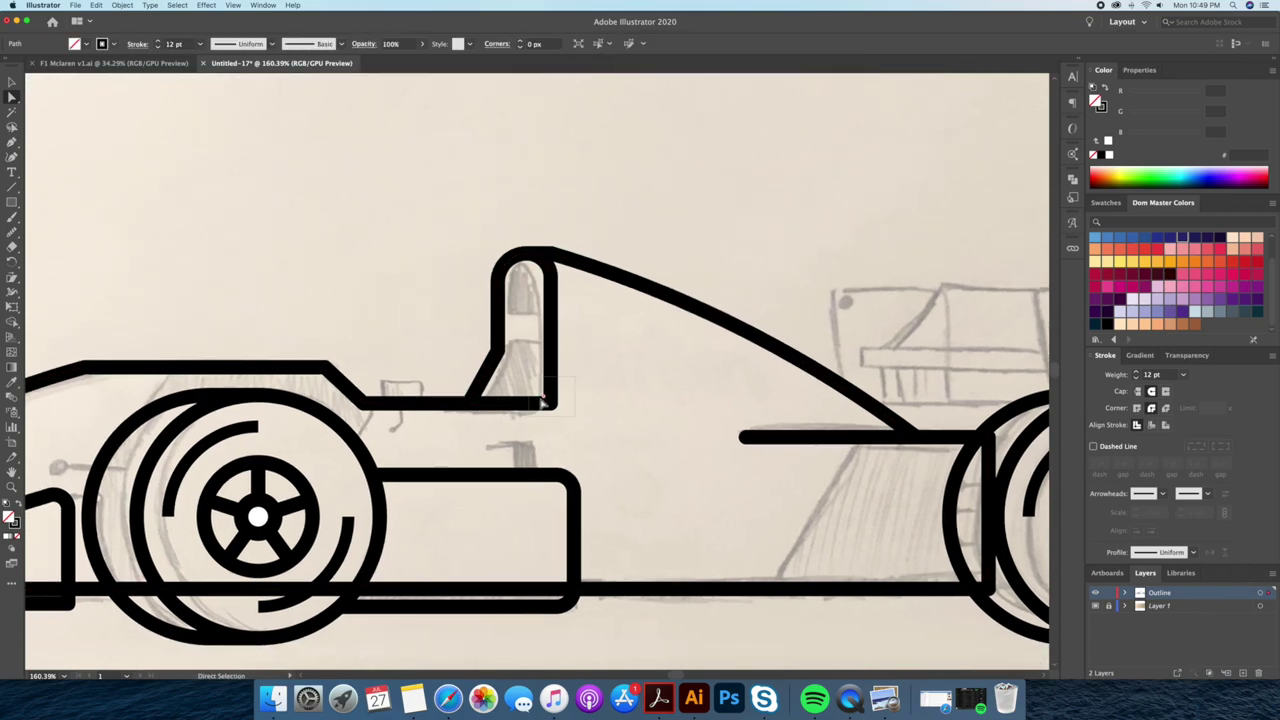
left_click_drag(540, 395, 532, 386)
left_click(494, 356)
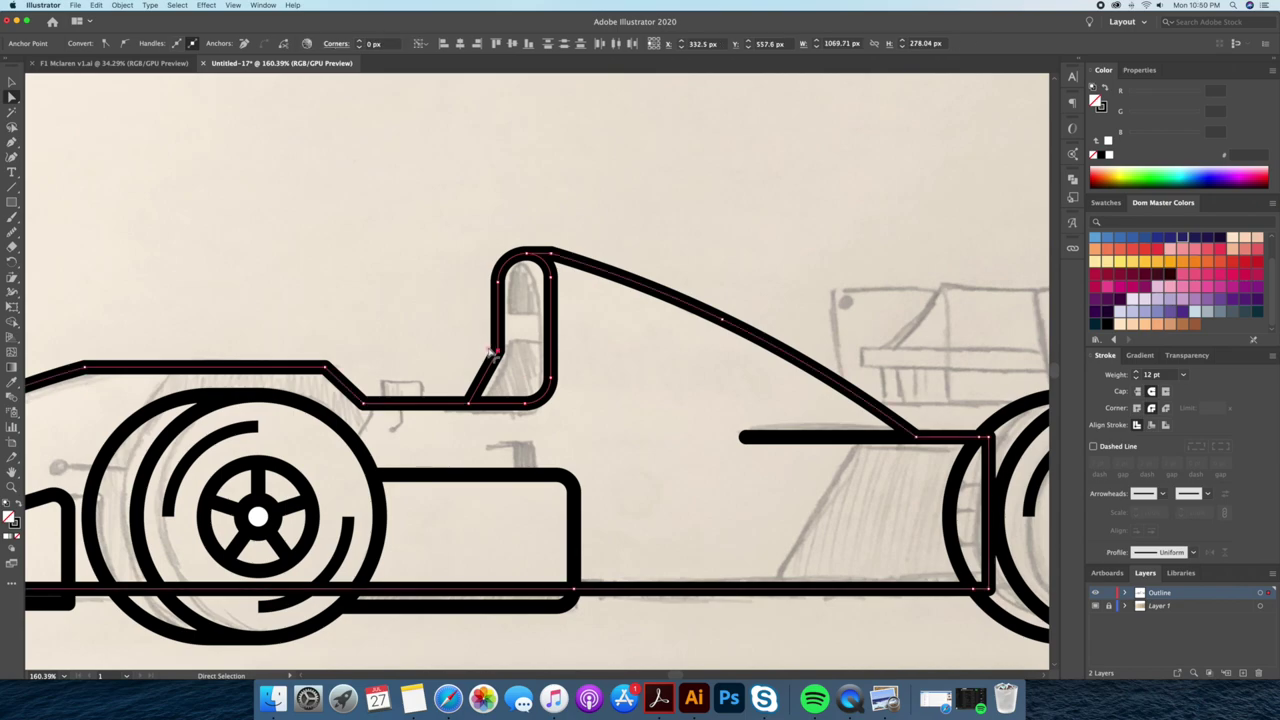
left_click(405, 320)
scroll(605, 240, "down", 3)
scroll(605, 240, "down", 2)
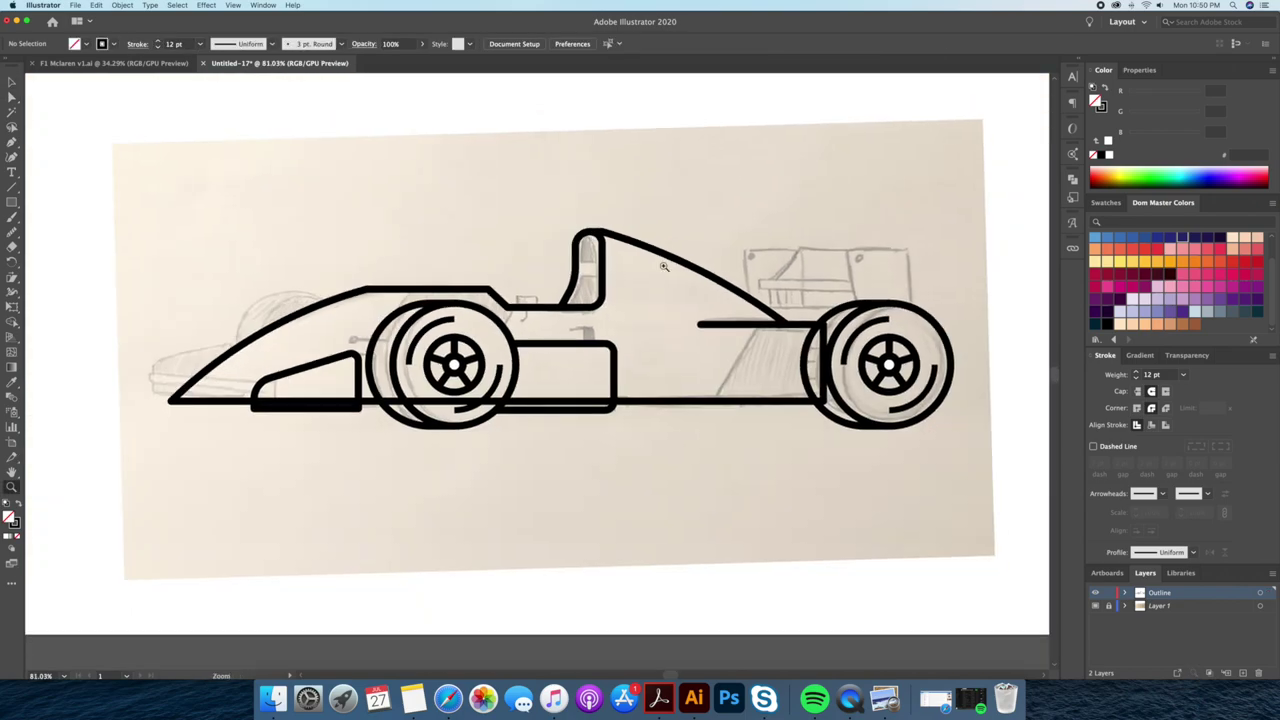
Recentre and zoom on the car, then delete the stray vertical line by the rear wheel.
left_click_drag(738, 333, 690, 358)
left_click_drag(518, 353, 549, 385)
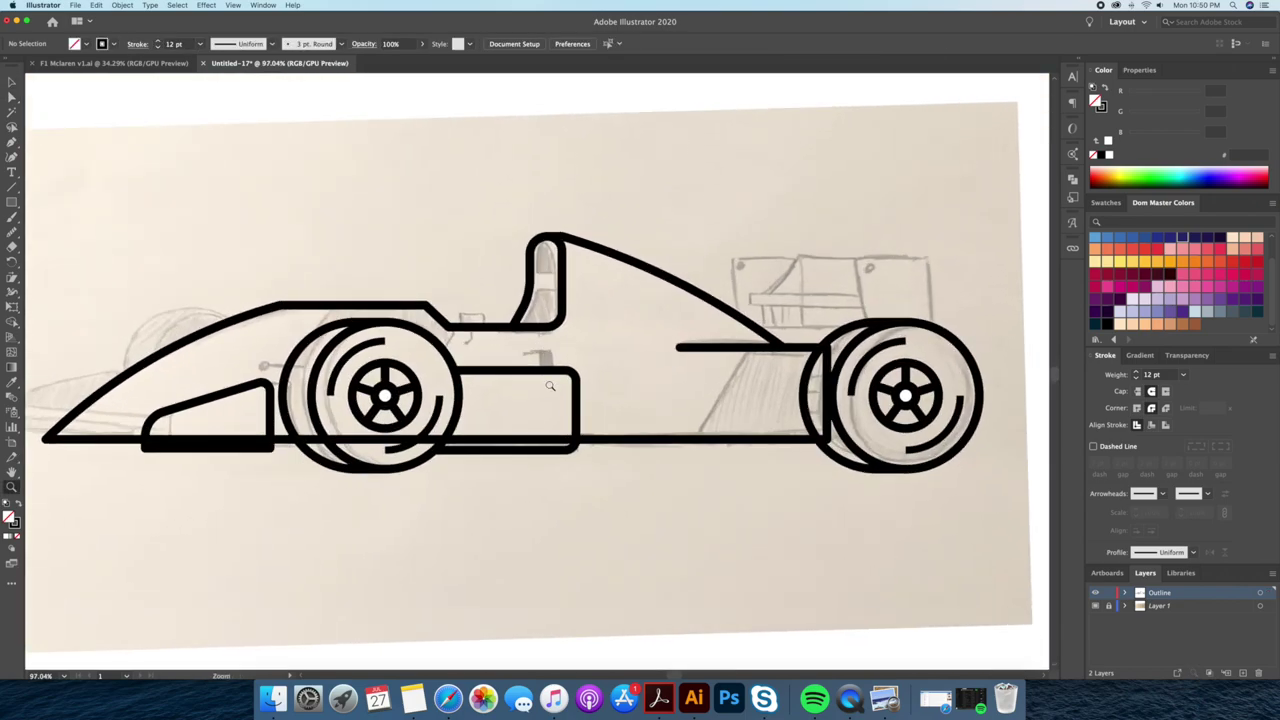
scroll(536, 414, "left", 3)
key("a")
left_click(338, 304)
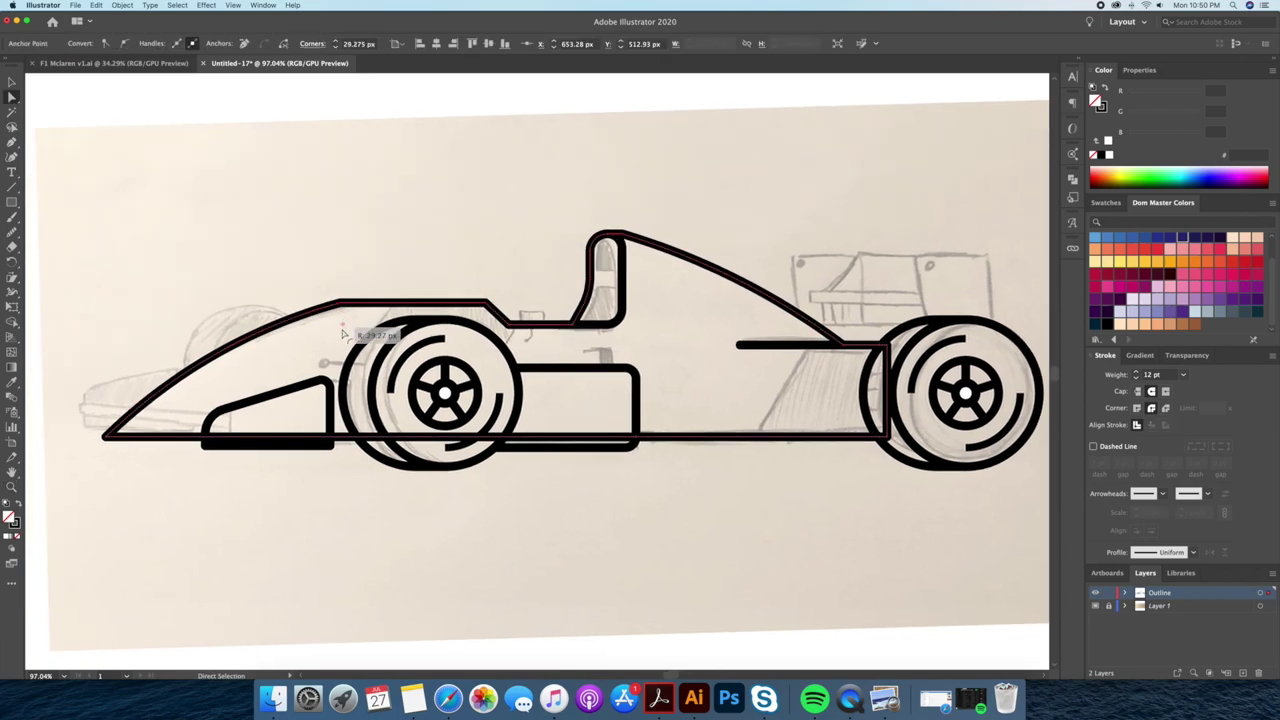
key("v")
left_click(354, 523)
scroll(290, 428, "right", 2)
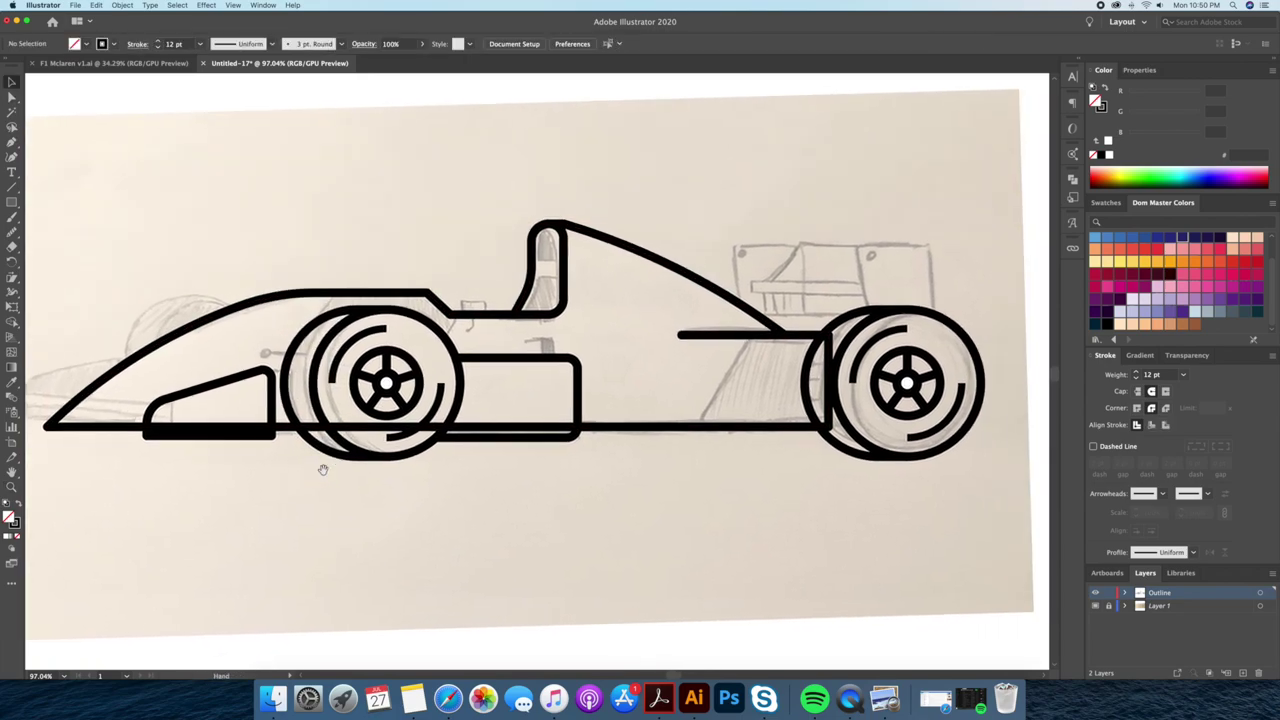
left_click(290, 428)
key("shift+m")
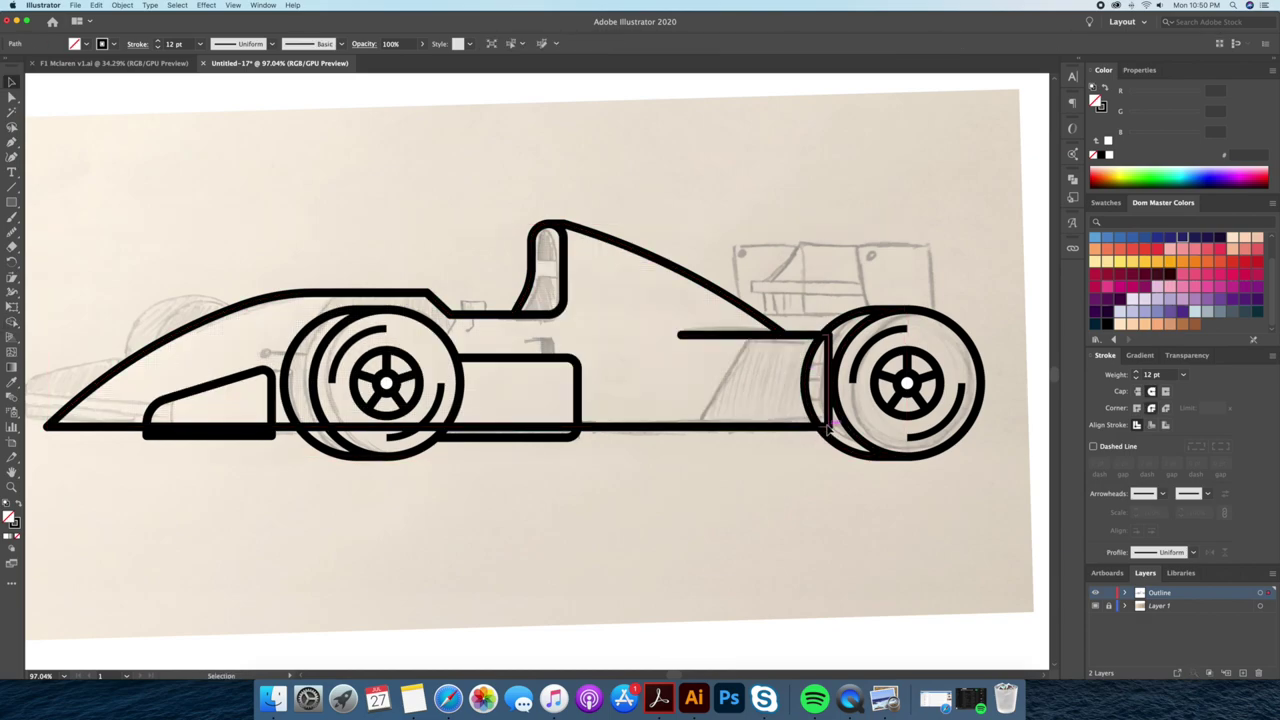
key("Delete")
Trim the overlapping body outline segment with Shape Builder and check the merged path.
left_click(667, 428)
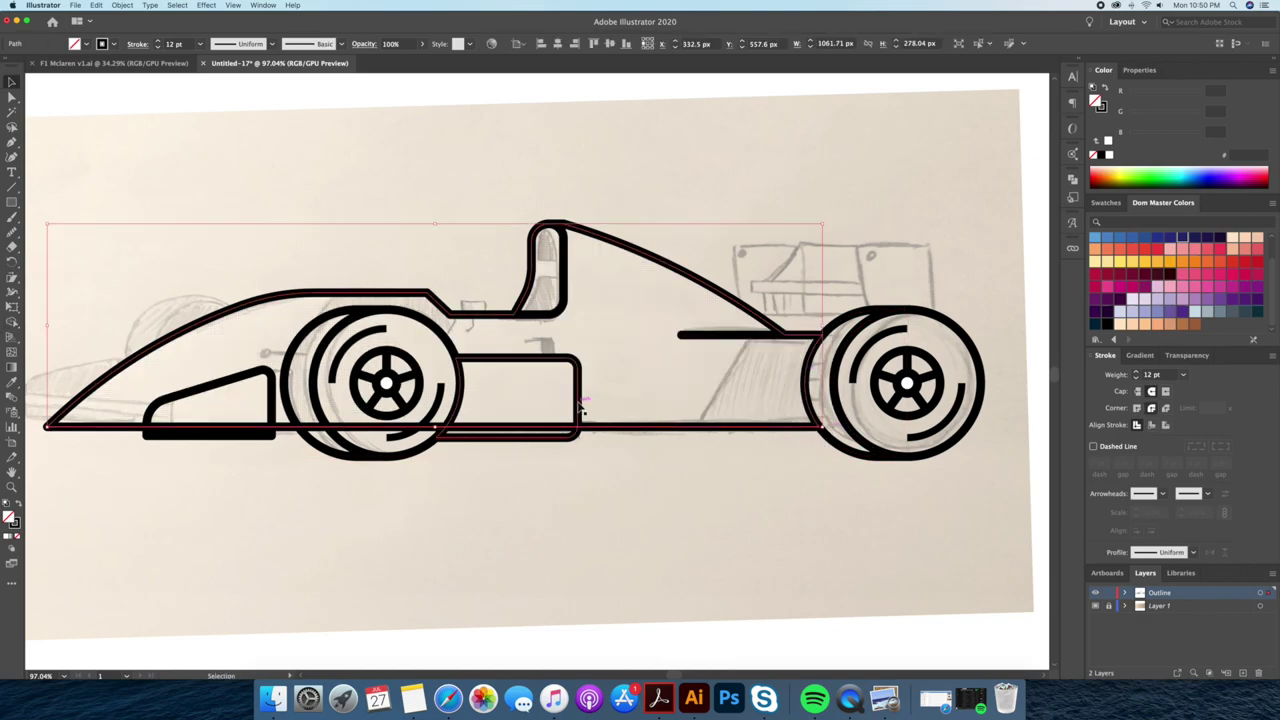
key("shift+m")
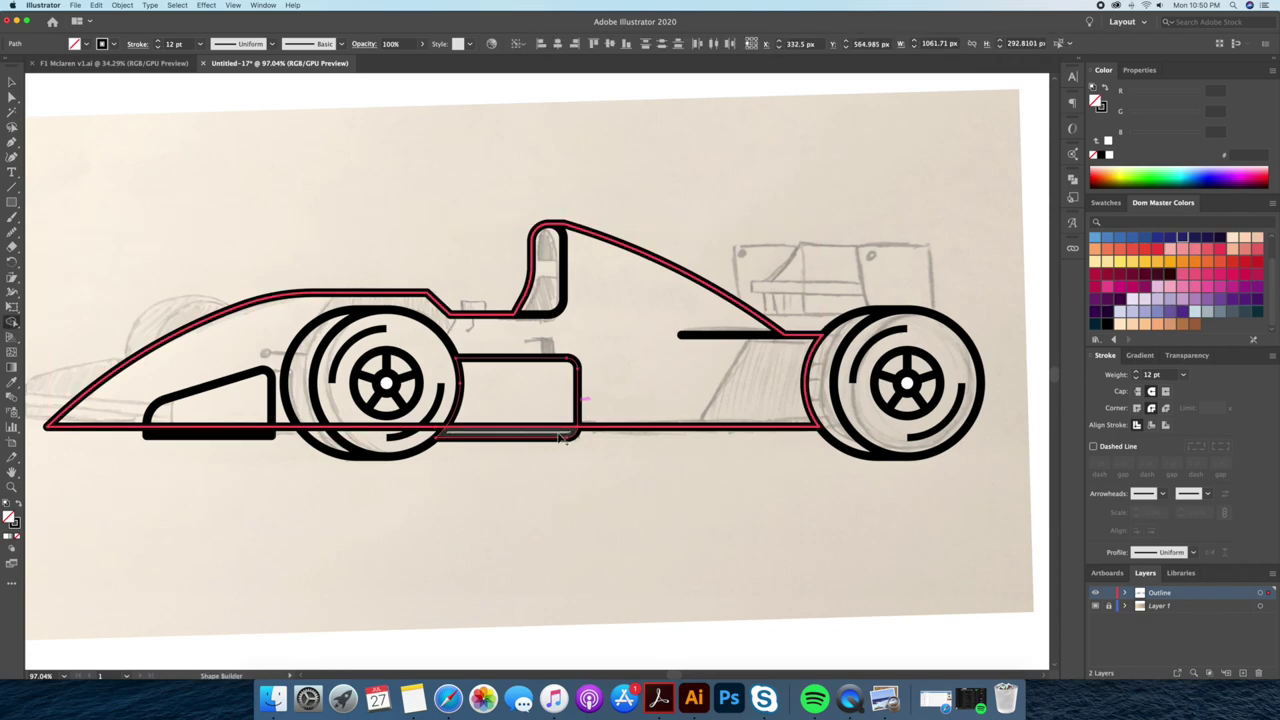
key("v")
left_click(525, 471)
scroll(487, 452, "left", 5)
left_click(462, 441)
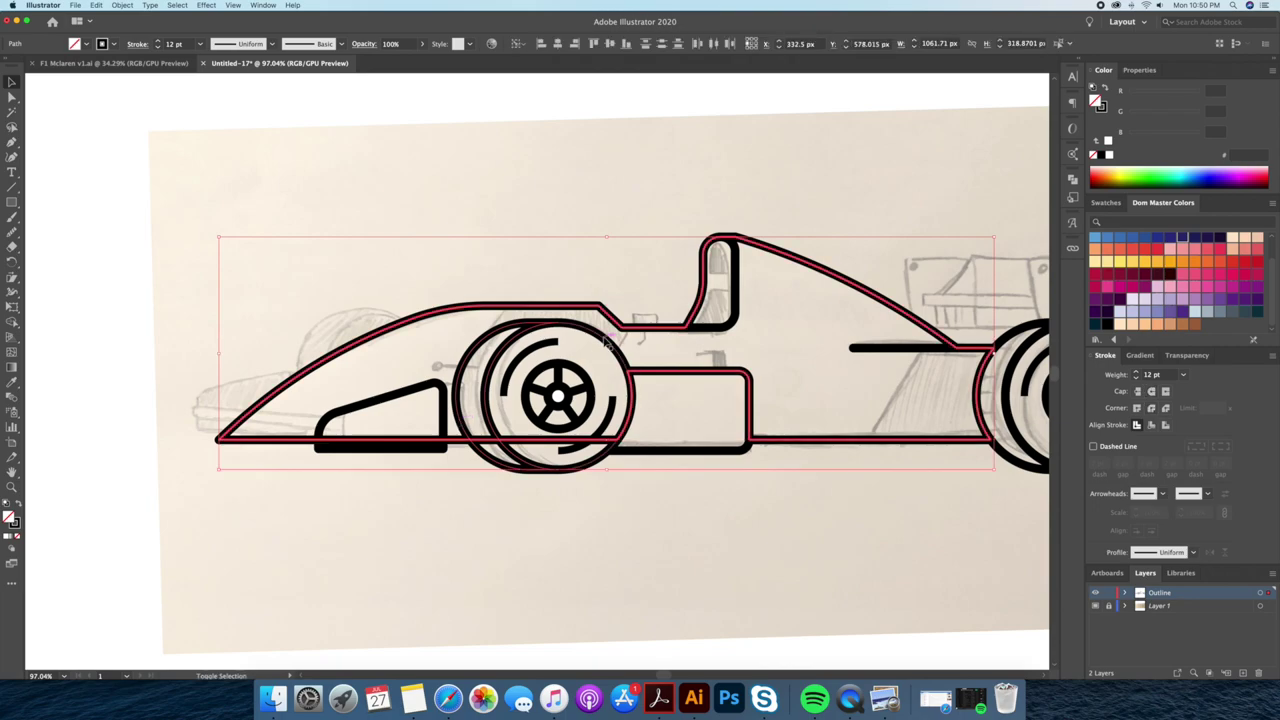
left_click(711, 462)
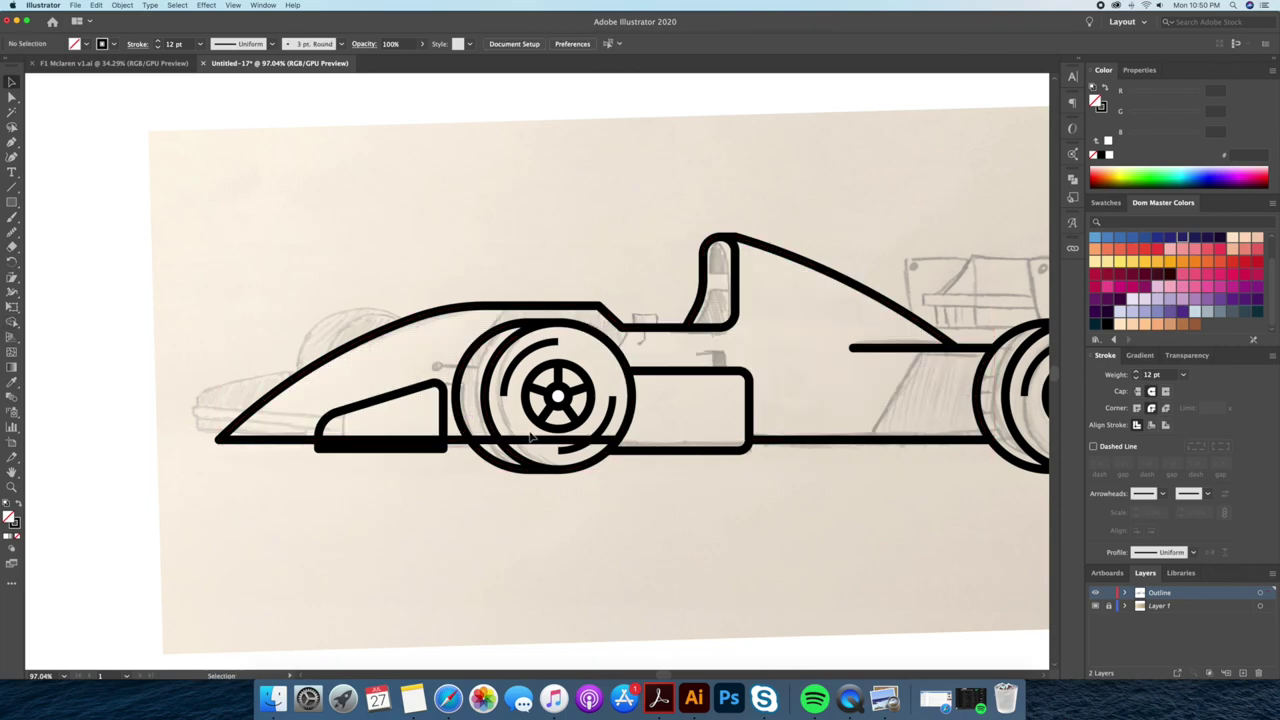
left_click(322, 402)
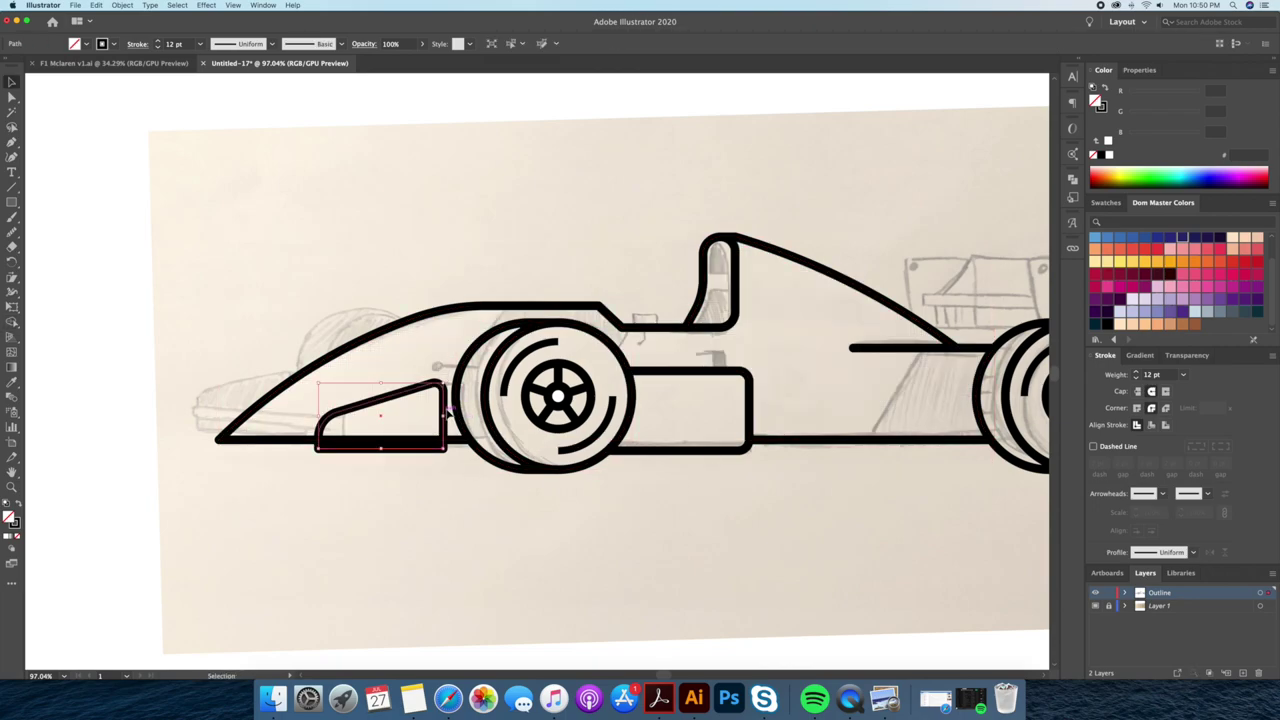
Alt-drag a copy of the slanted side panel out to the nose tip as the front wing.
mouse_move(318, 383)
left_mouse_down()
mouse_move(317, 420)
mouse_move(201, 412)
left_mouse_up()
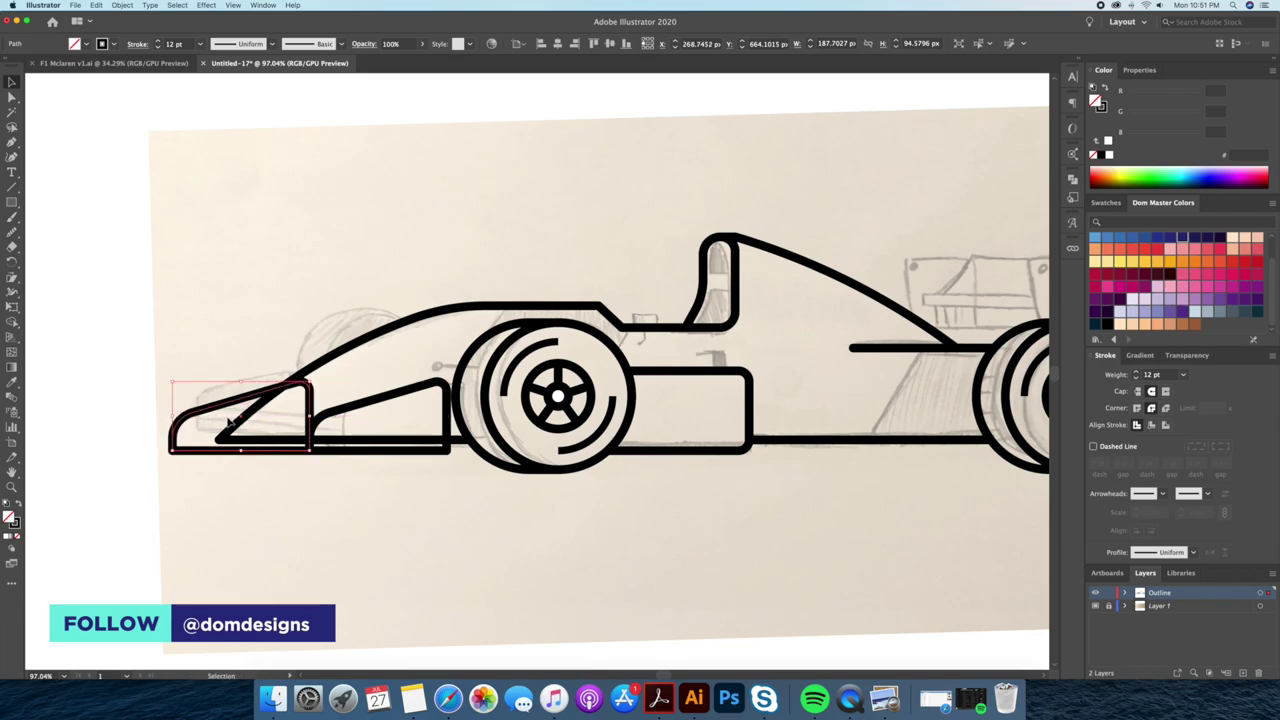
left_click(240, 438, "shift")
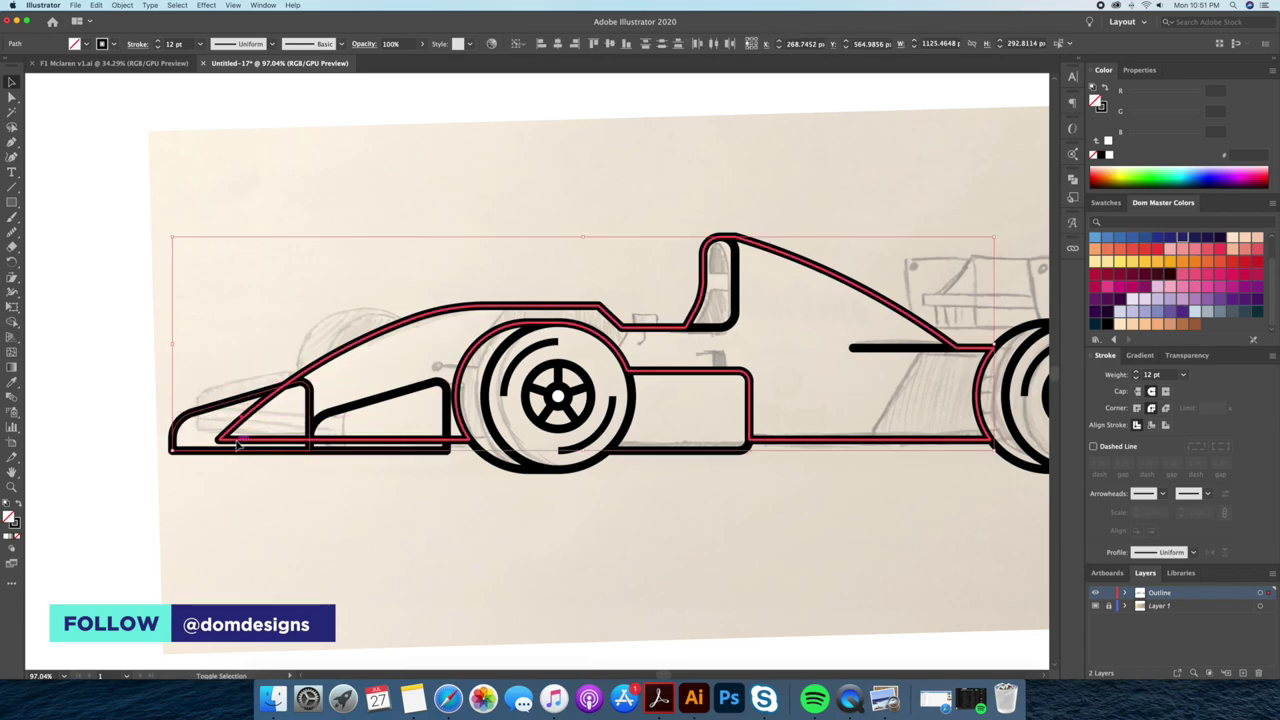
left_click(277, 508)
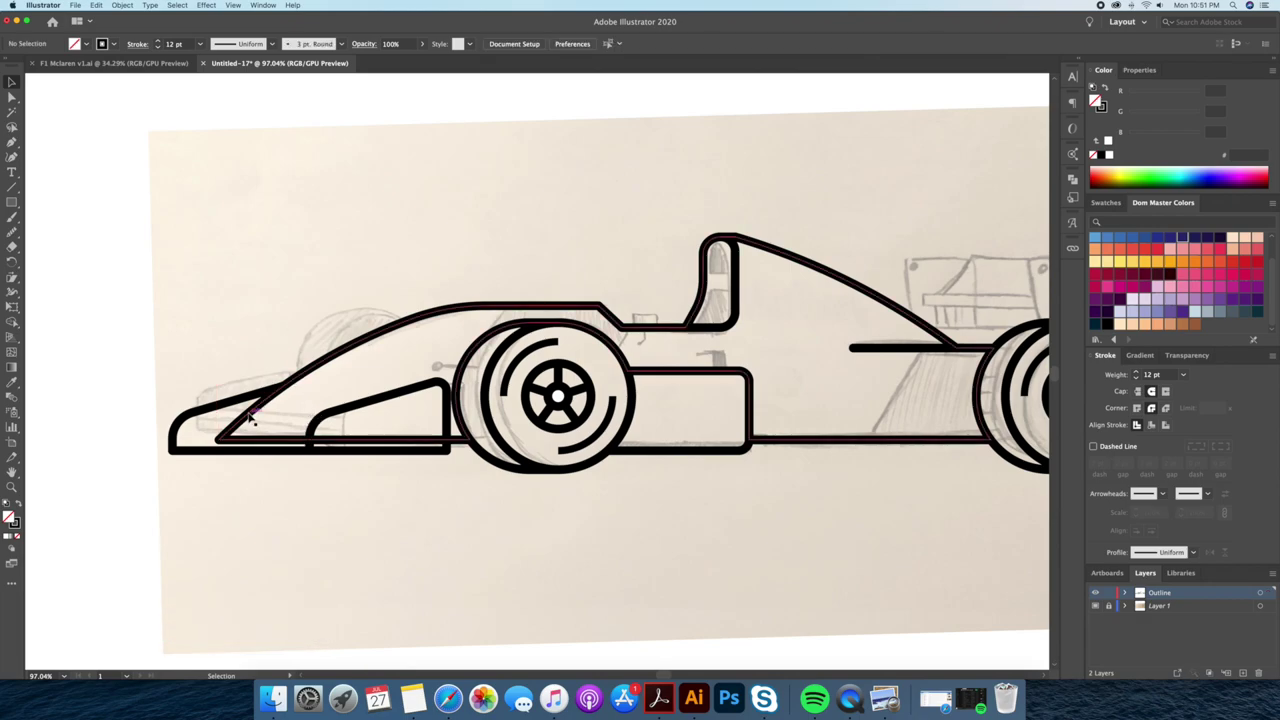
key("z")
left_click(138, 459)
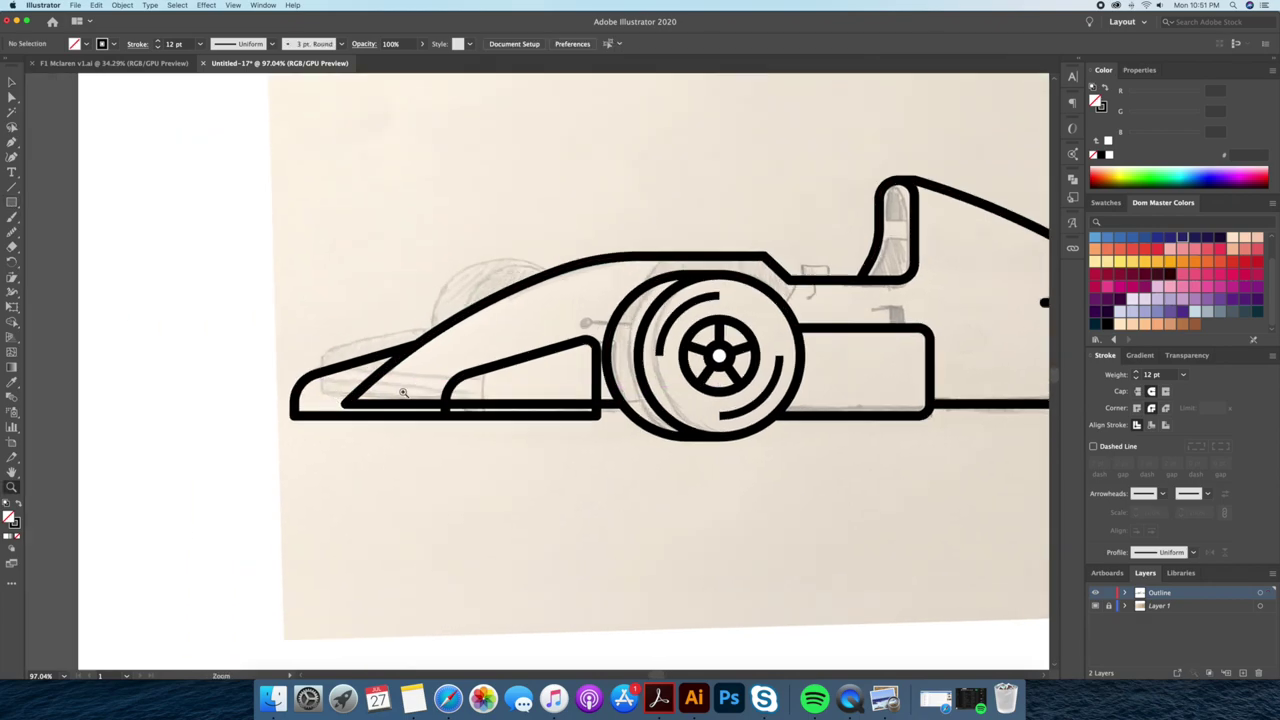
Draw a long rectangle along the front wing's base and round its left corners.
left_click_drag(315, 375, 465, 406)
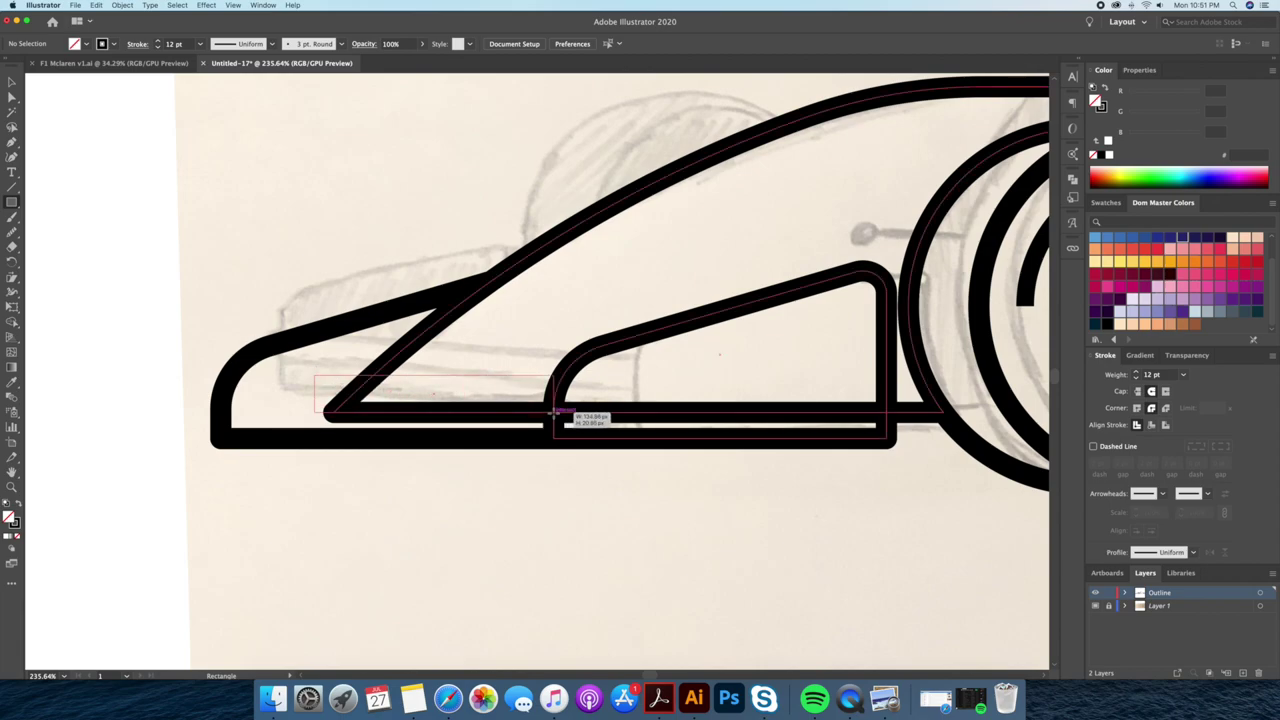
left_click_drag(462, 406, 594, 410)
key("v")
left_click_drag(330, 393, 423, 415)
left_click(583, 355)
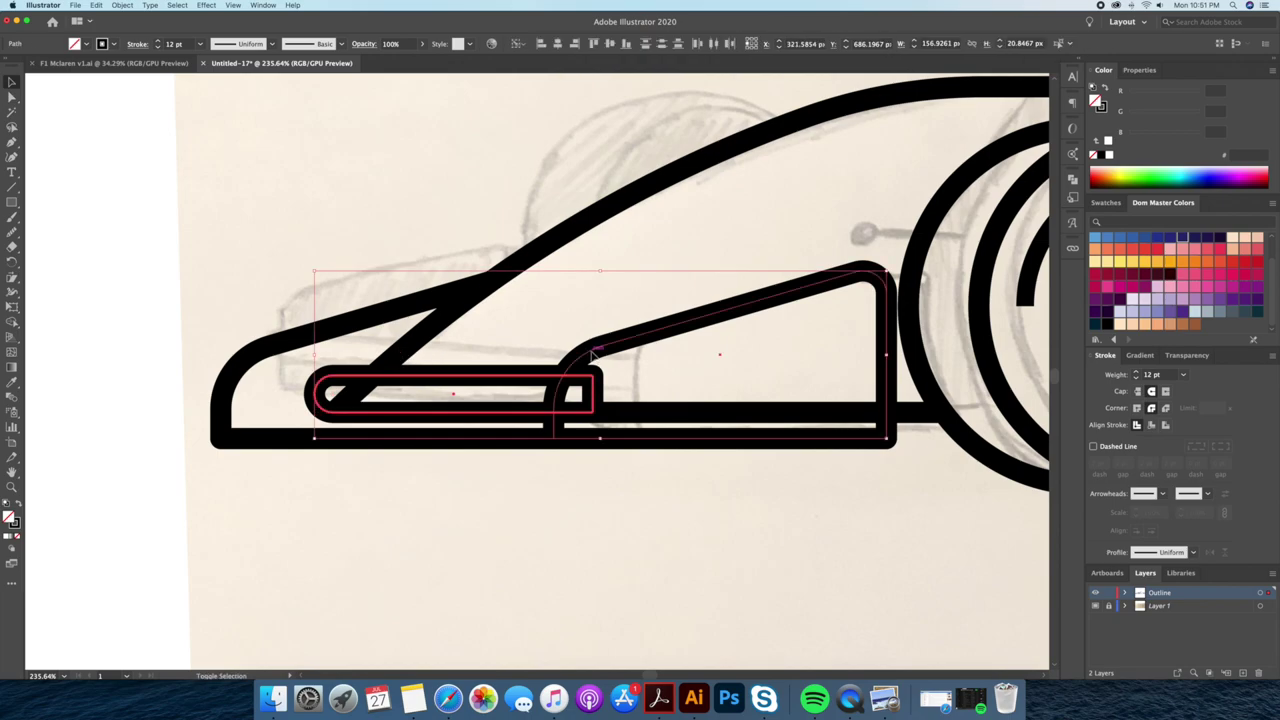
left_click(551, 505)
Erase the diagonal line inside the rounded bar with Shape Builder.
key("z")
mouse_move(526, 486)
left_mouse_down()
mouse_move(241, 472)
mouse_move(371, 460)
left_mouse_up()
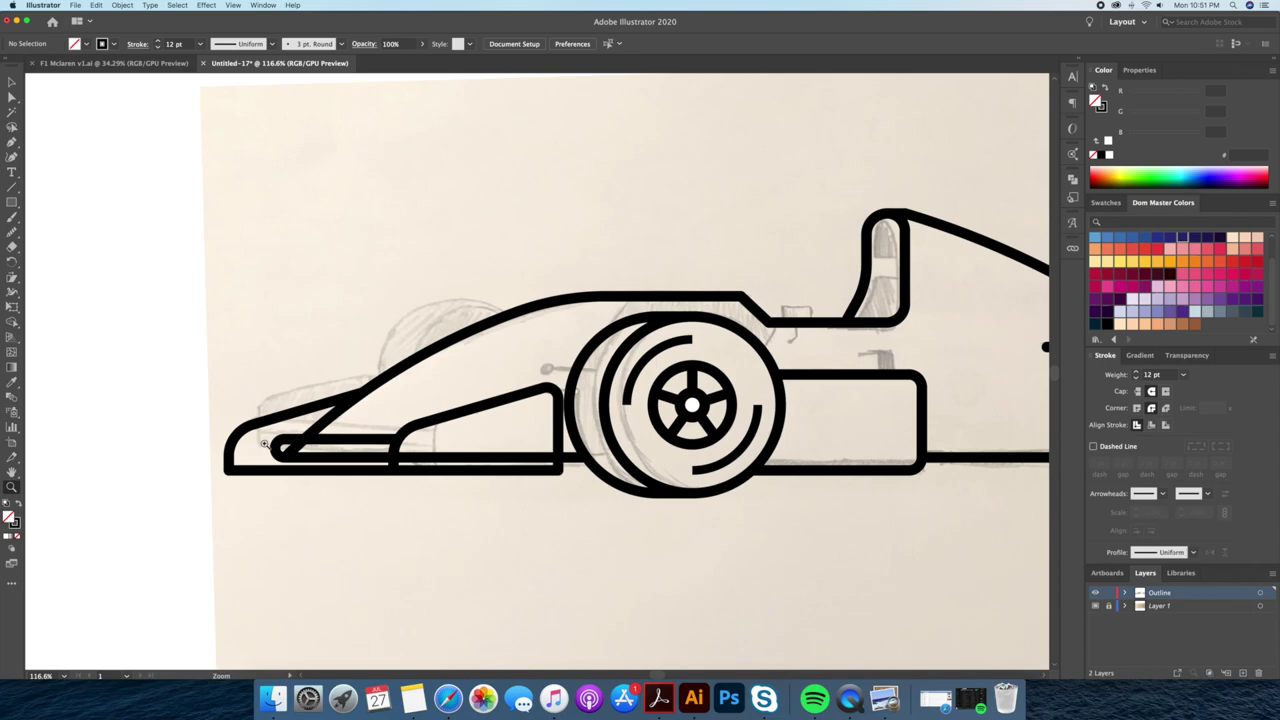
left_click_drag(272, 420, 340, 420)
key("v")
left_click(304, 437)
left_click(304, 437, "shift")
key("shift+m")
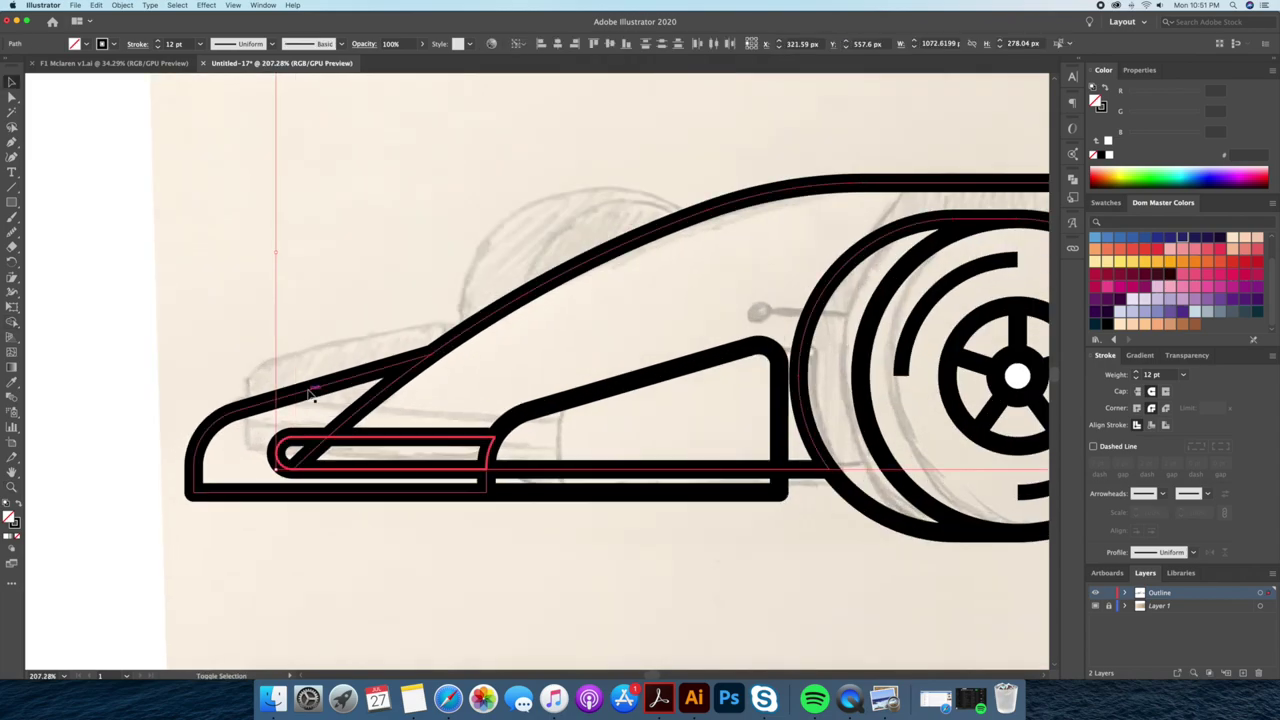
left_click_drag(300, 455, 378, 470)
key("v")
left_click(429, 529)
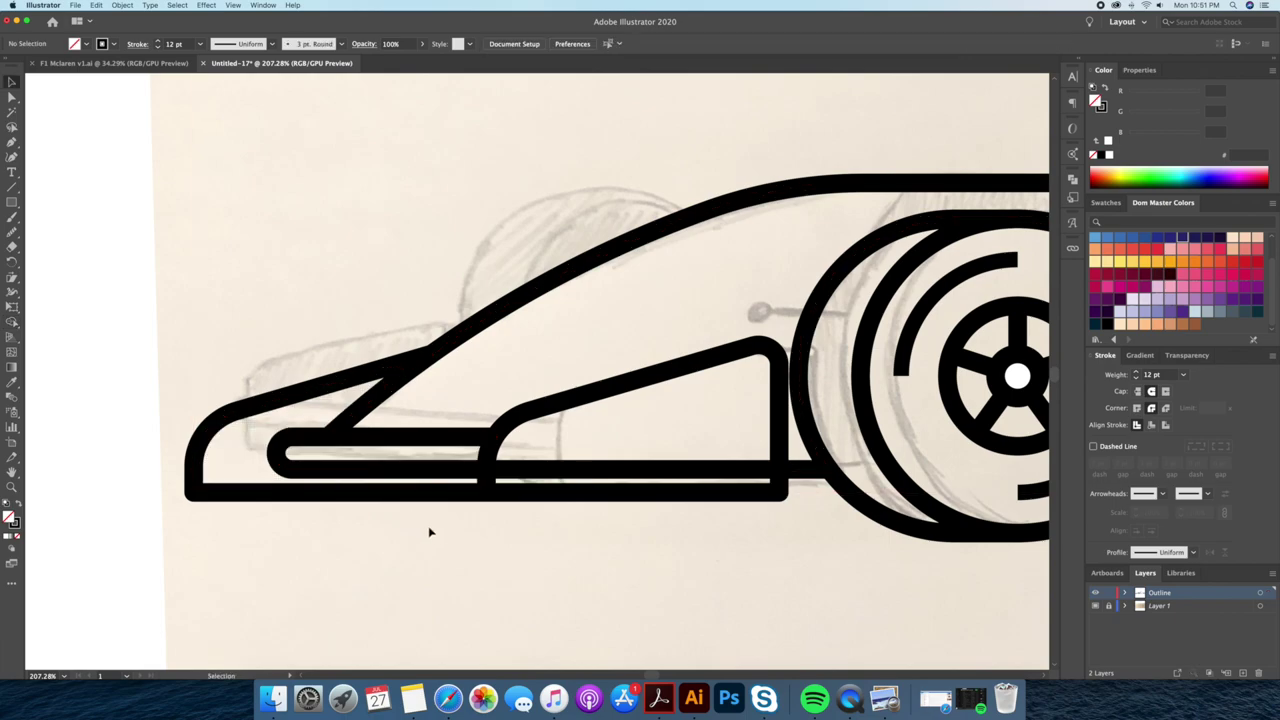
Check the combined body and wing path, then zoom out to the whole car.
left_click(548, 468)
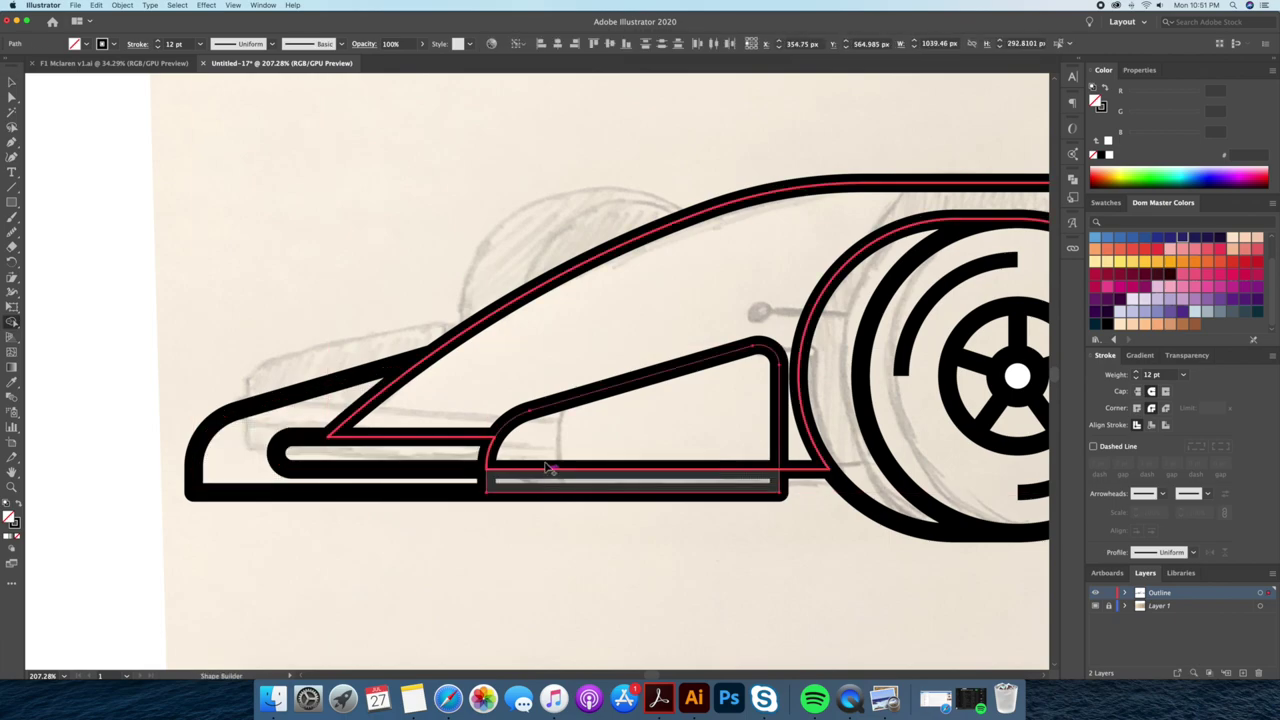
left_click(554, 546)
key("z")
mouse_move(571, 531)
left_mouse_down()
mouse_move(377, 534)
mouse_move(362, 411)
left_mouse_up()
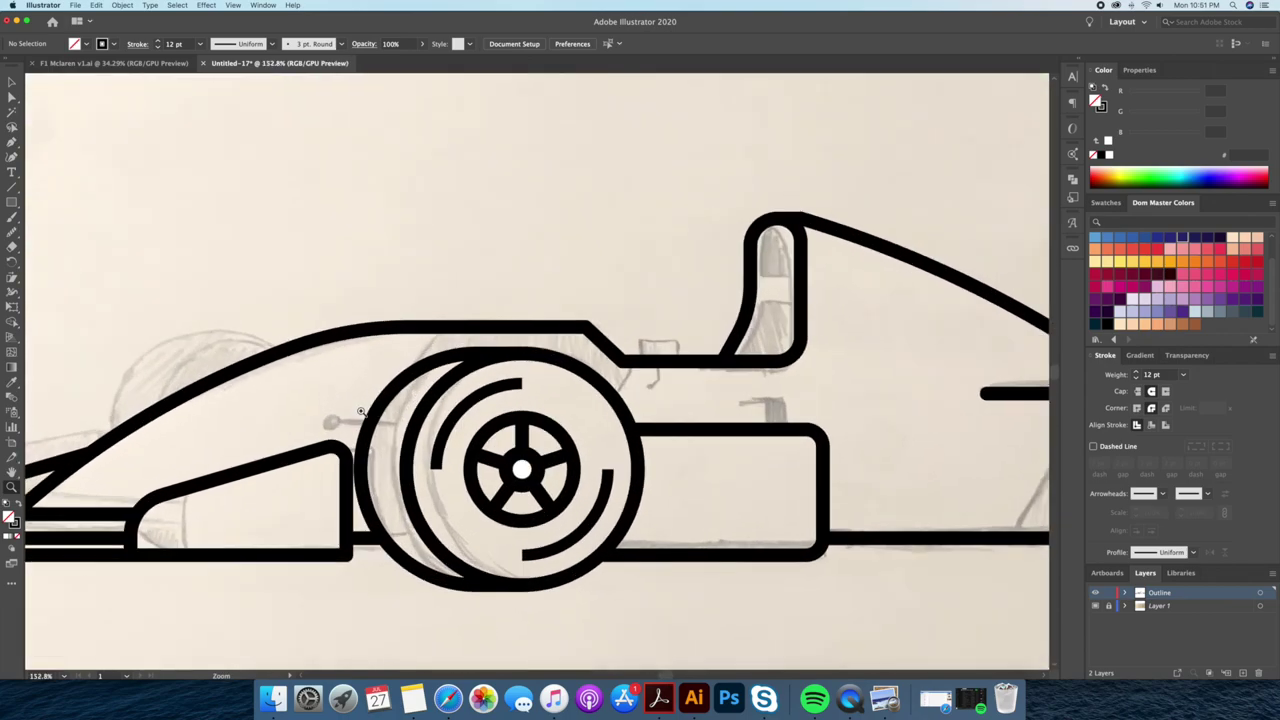
Draw a short stem by the front wheel and place a shrunken 8 pt hub ring in front of it.
left_click(375, 412)
key("v")
left_click(566, 412)
left_click_drag(541, 481, 425, 293)
scroll(425, 293, "up", 5)
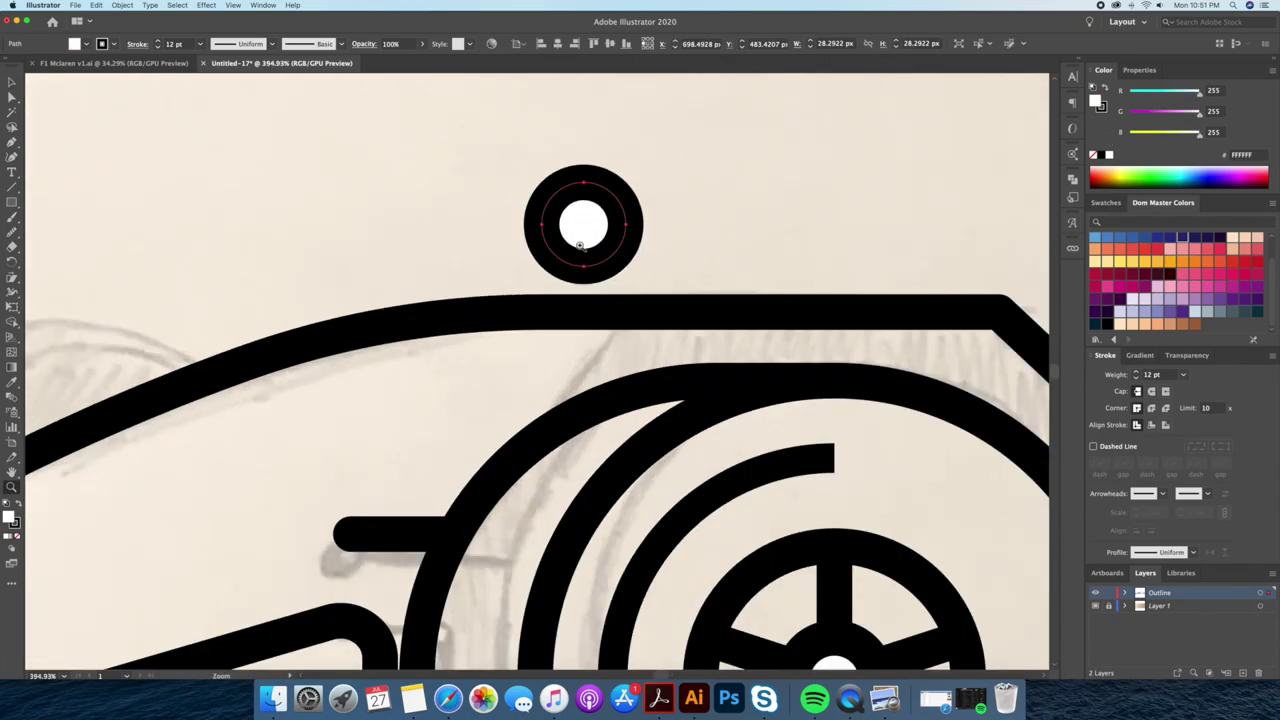
left_click_drag(610, 197, 361, 538)
left_click(1137, 379)
left_click(1137, 379)
left_click(1137, 379)
left_click(1137, 379)
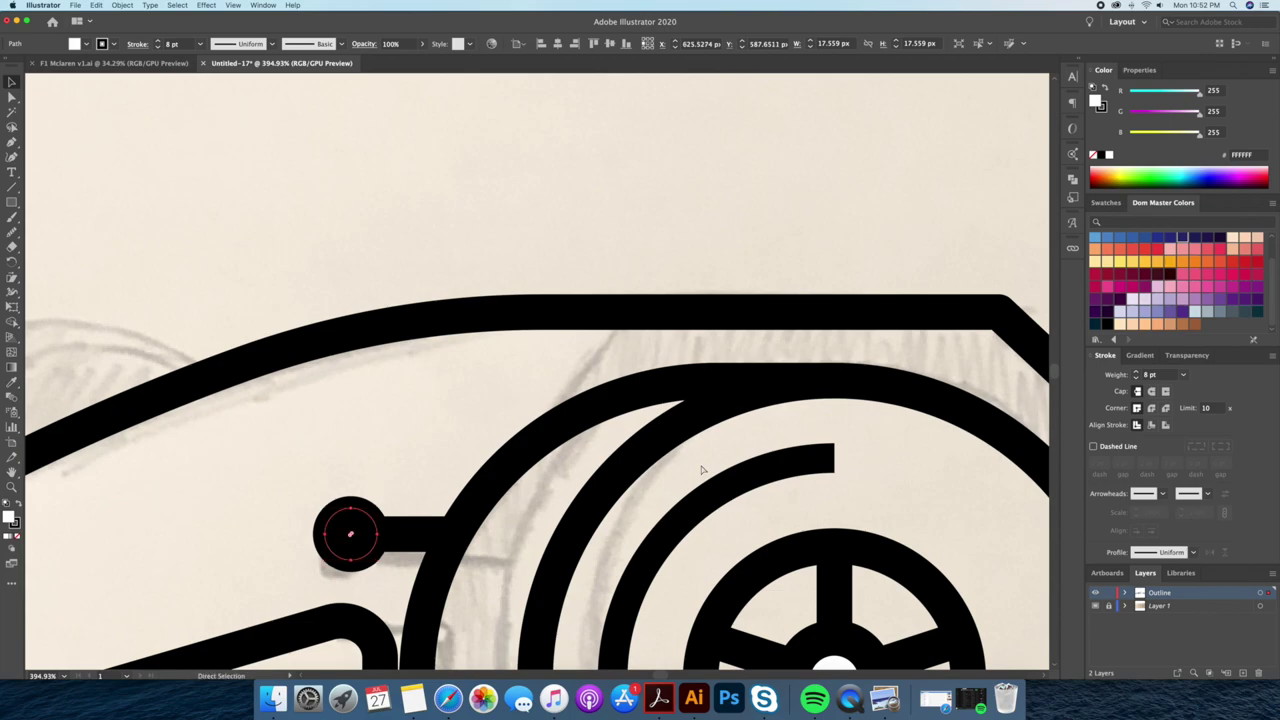
right_click(352, 472)
left_click(500, 627)
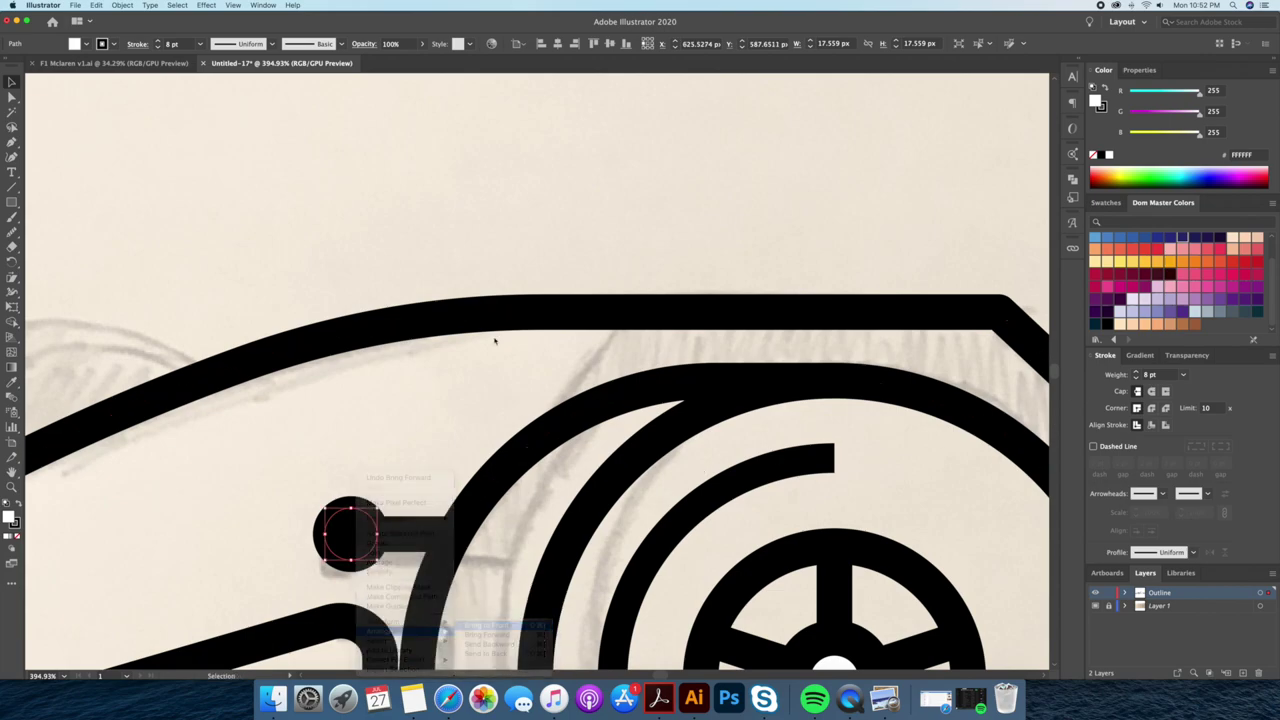
left_click(494, 255)
Place two stacked ring-and-stem copies just before the rear tyre.
scroll(557, 247, "down", 5)
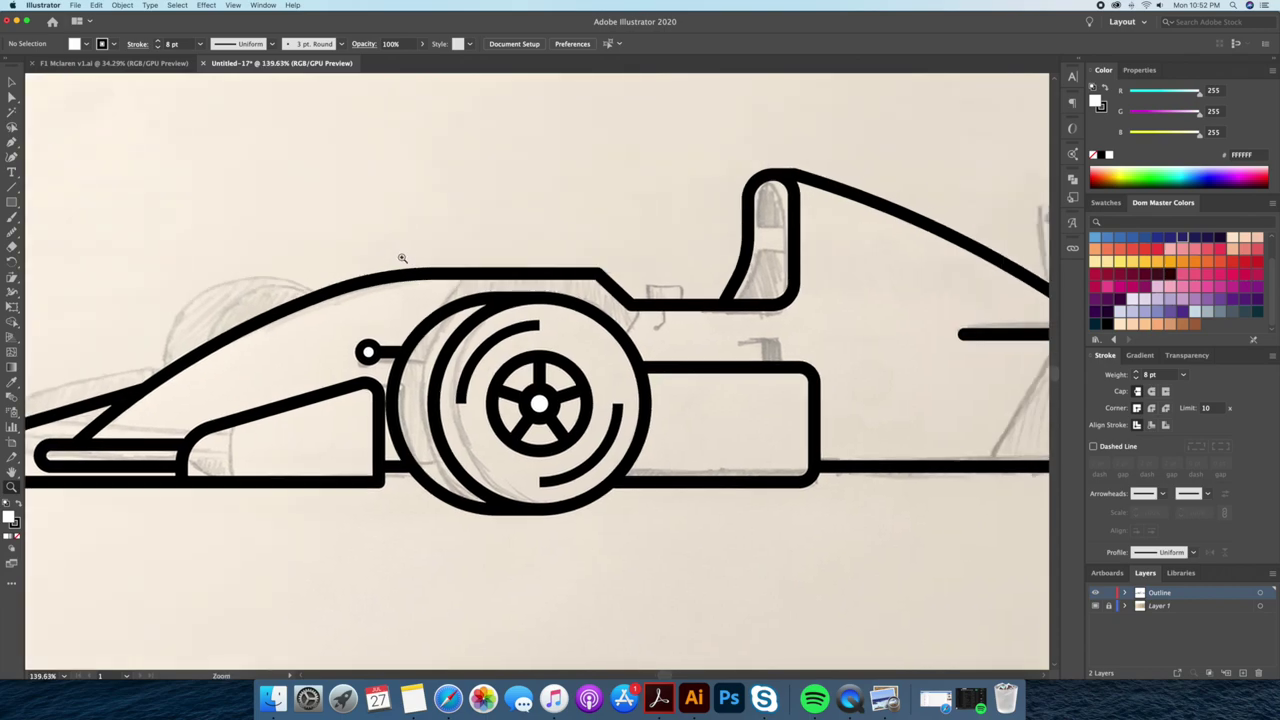
scroll(556, 393, "right", 3)
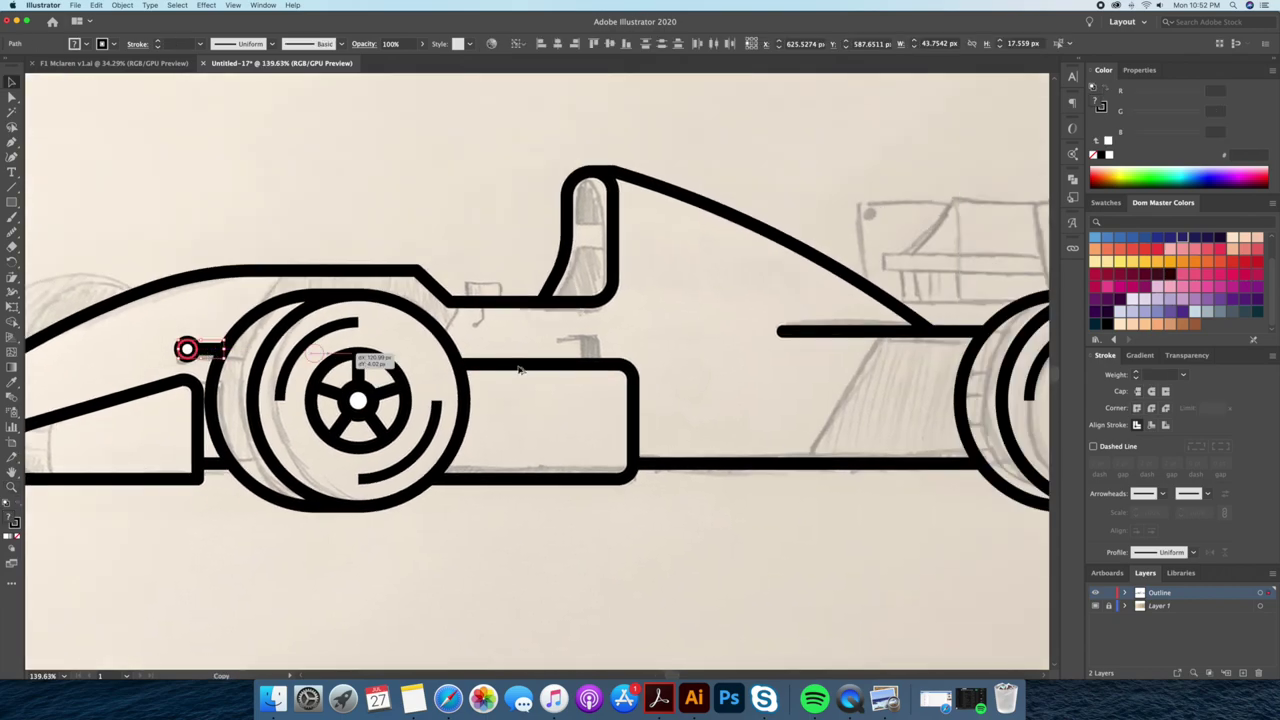
left_click_drag(186, 349, 866, 409)
scroll(866, 409, "up", 5)
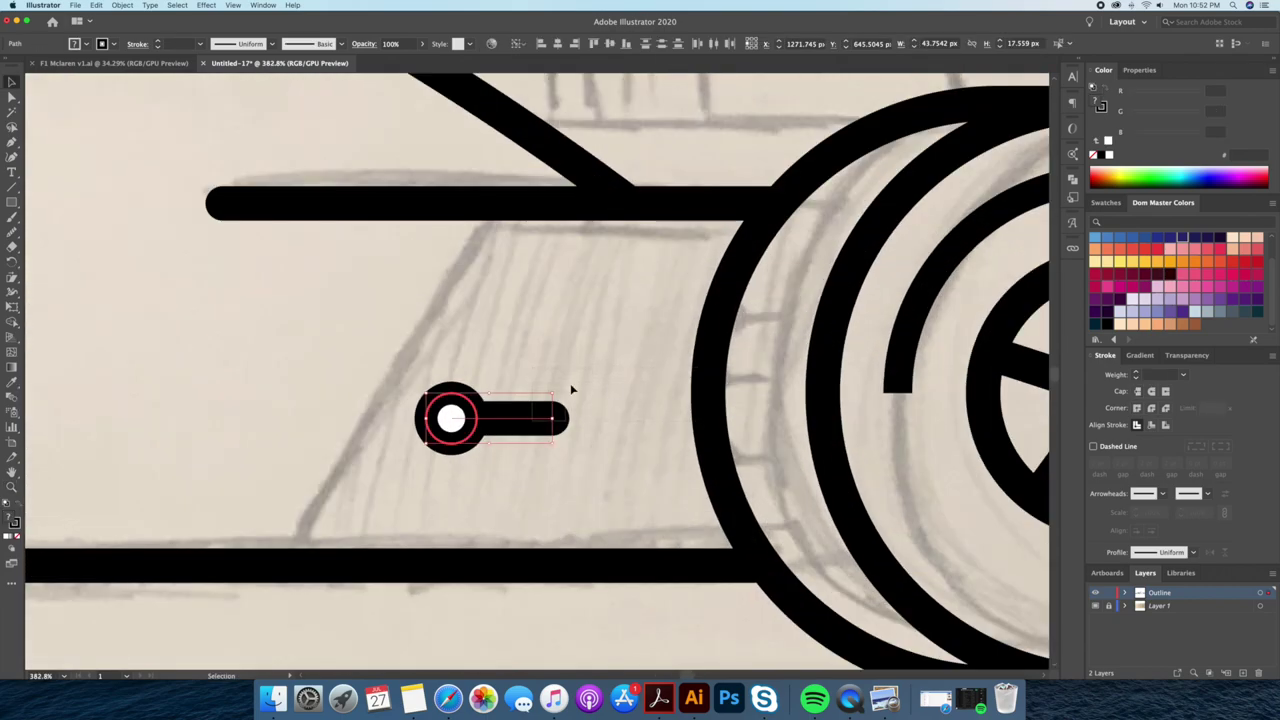
left_click_drag(516, 425, 673, 357)
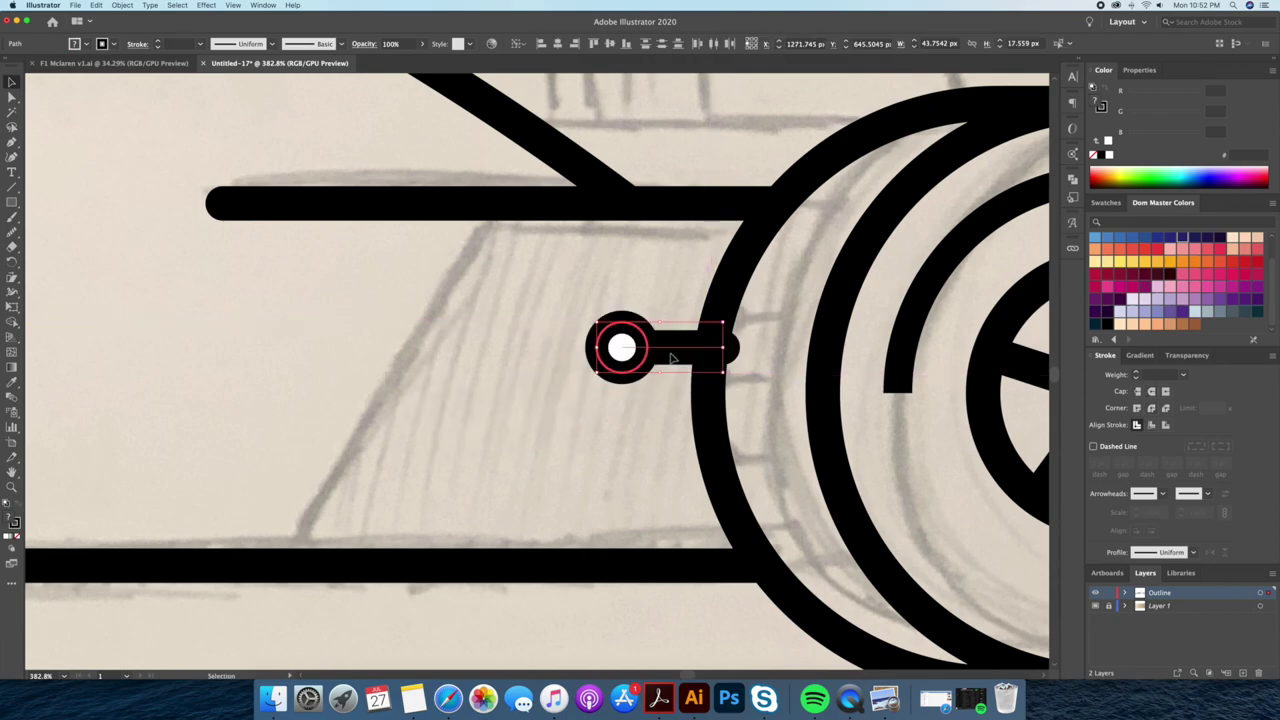
key("Left")
key("Left")
key("Left")
key("Left")
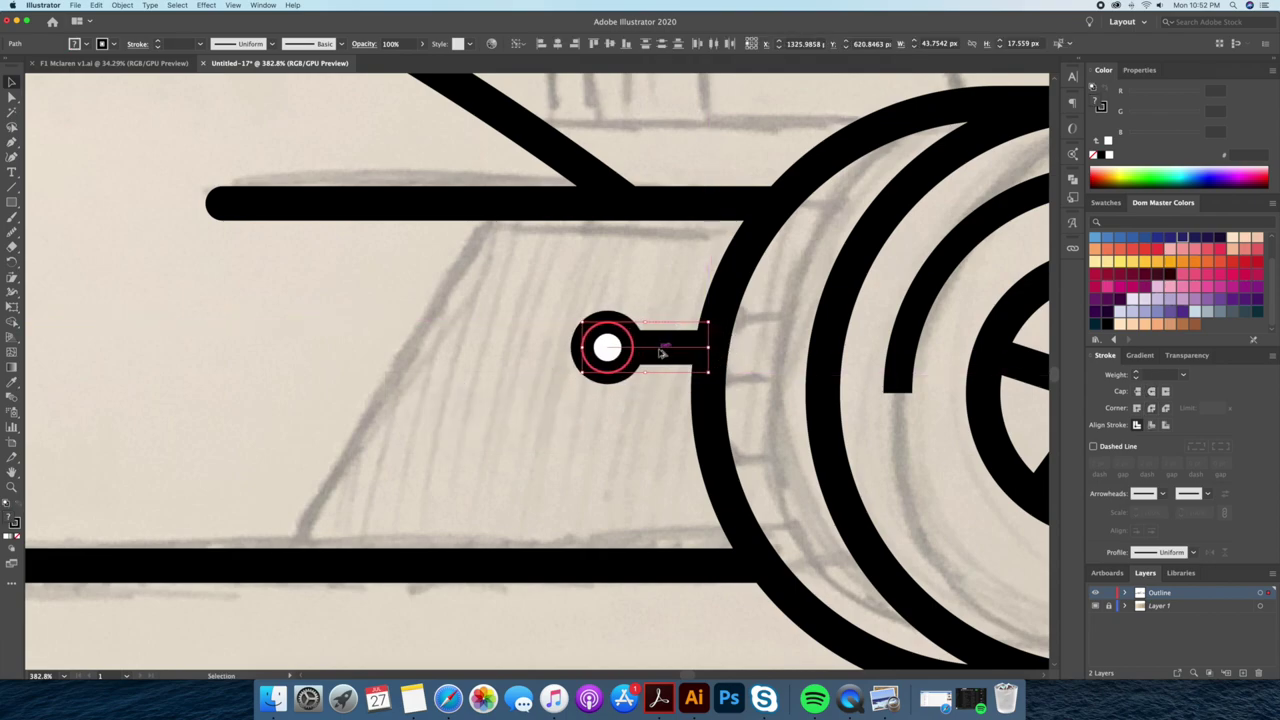
left_click_drag(660, 352, 664, 478)
key("Left")
key("Left")
key("Left")
key("Left")
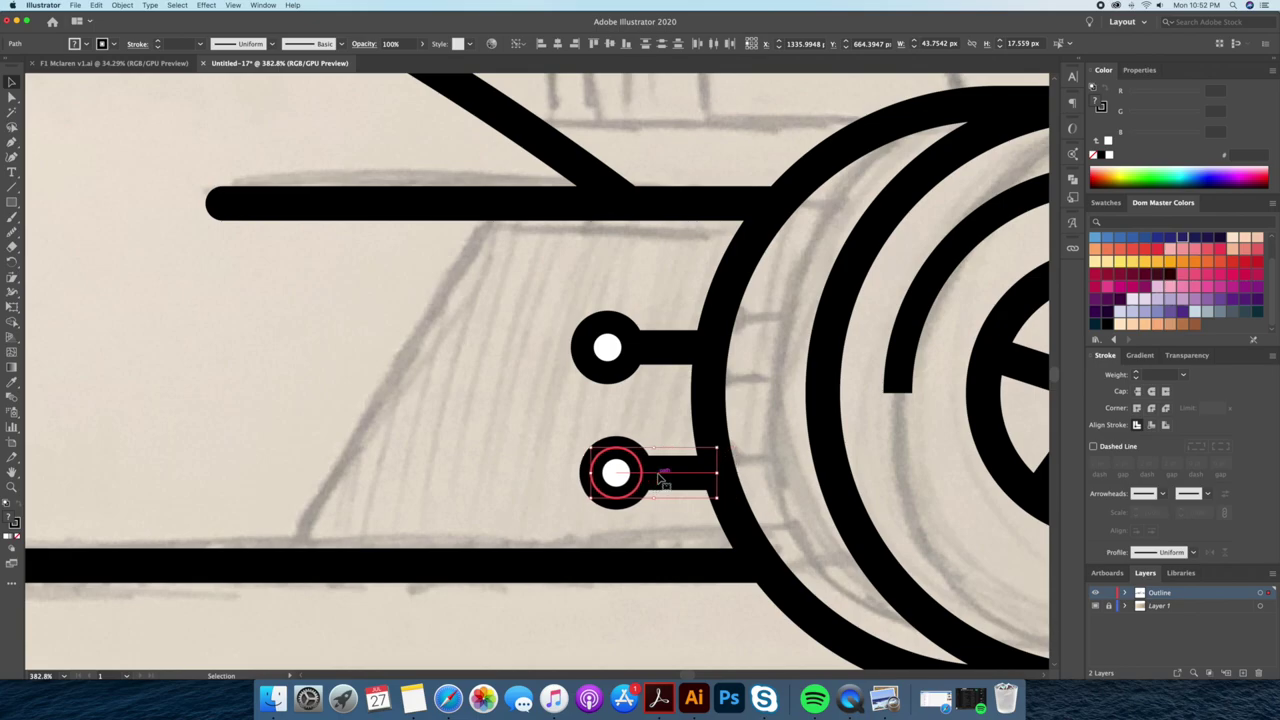
Draw a small rounded-corner rectangle on top of the sidepod.
key("ctrl+0")
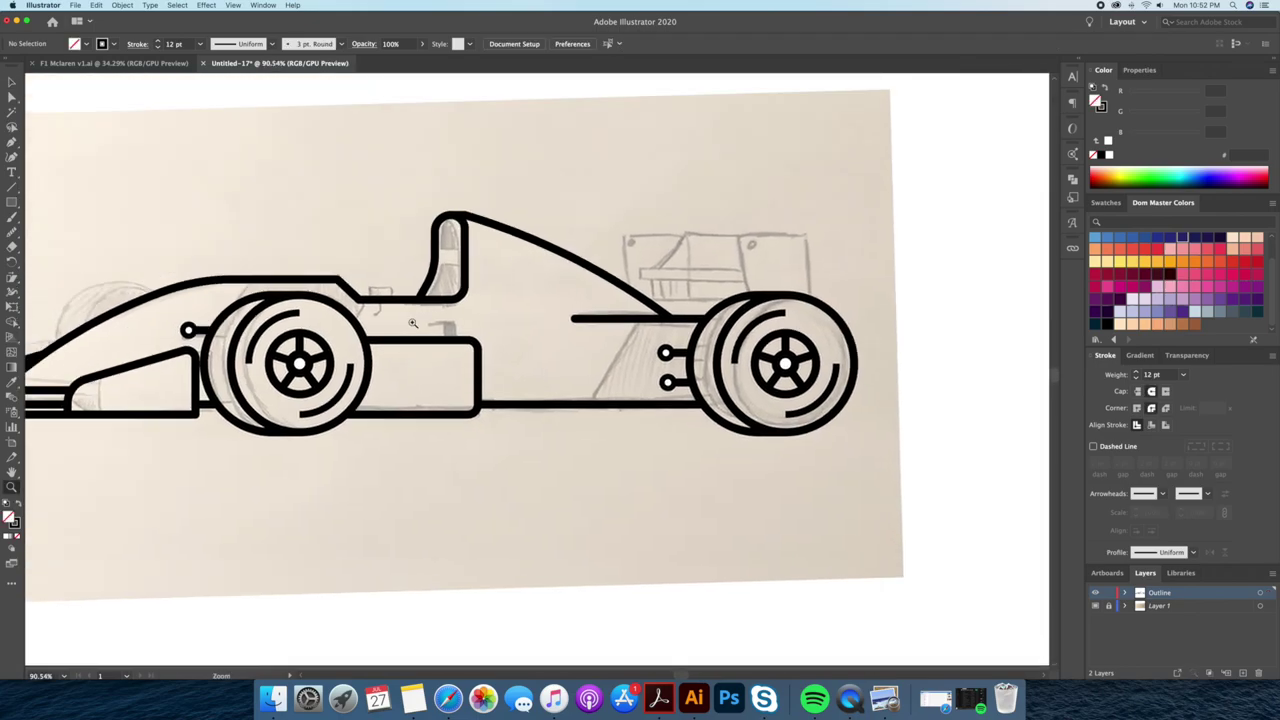
left_click_drag(400, 200, 168, 287)
left_click_drag(522, 328, 563, 377)
key("a")
left_click_drag(557, 337, 490, 350)
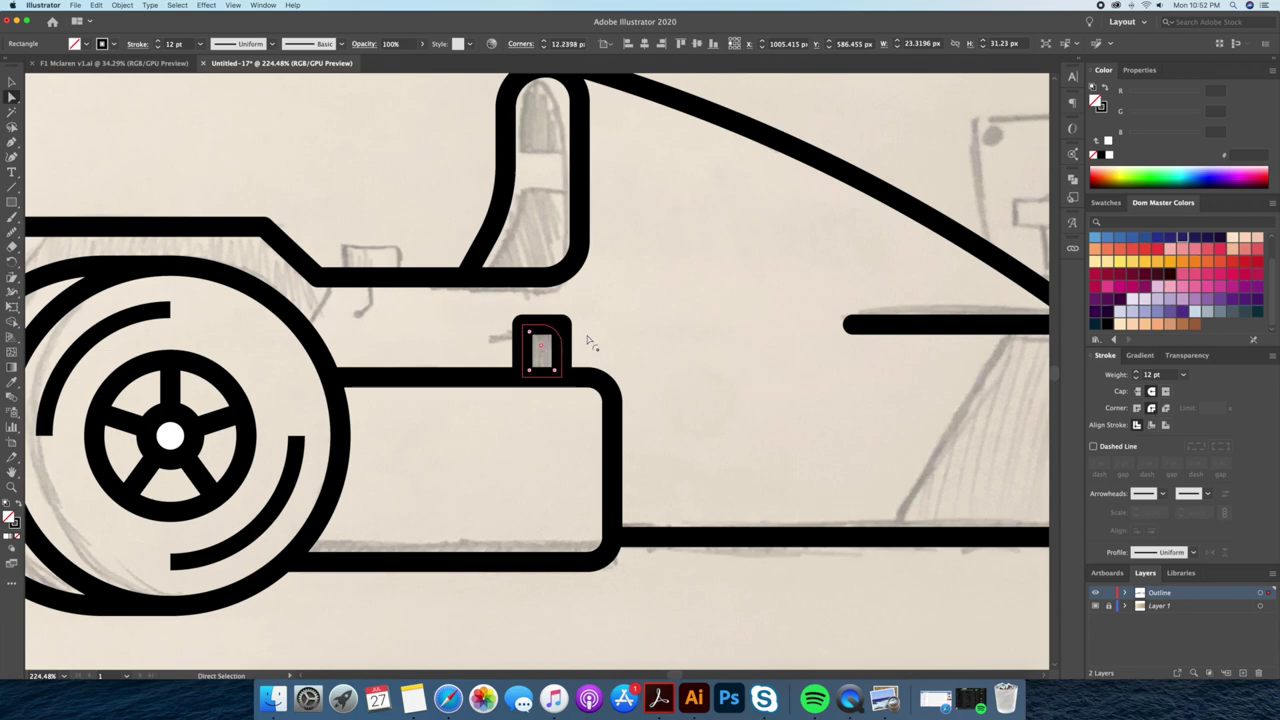
Draw a trapezoid wing plate above the rear wheel with the Pen tool.
left_click(500, 342)
key("p")
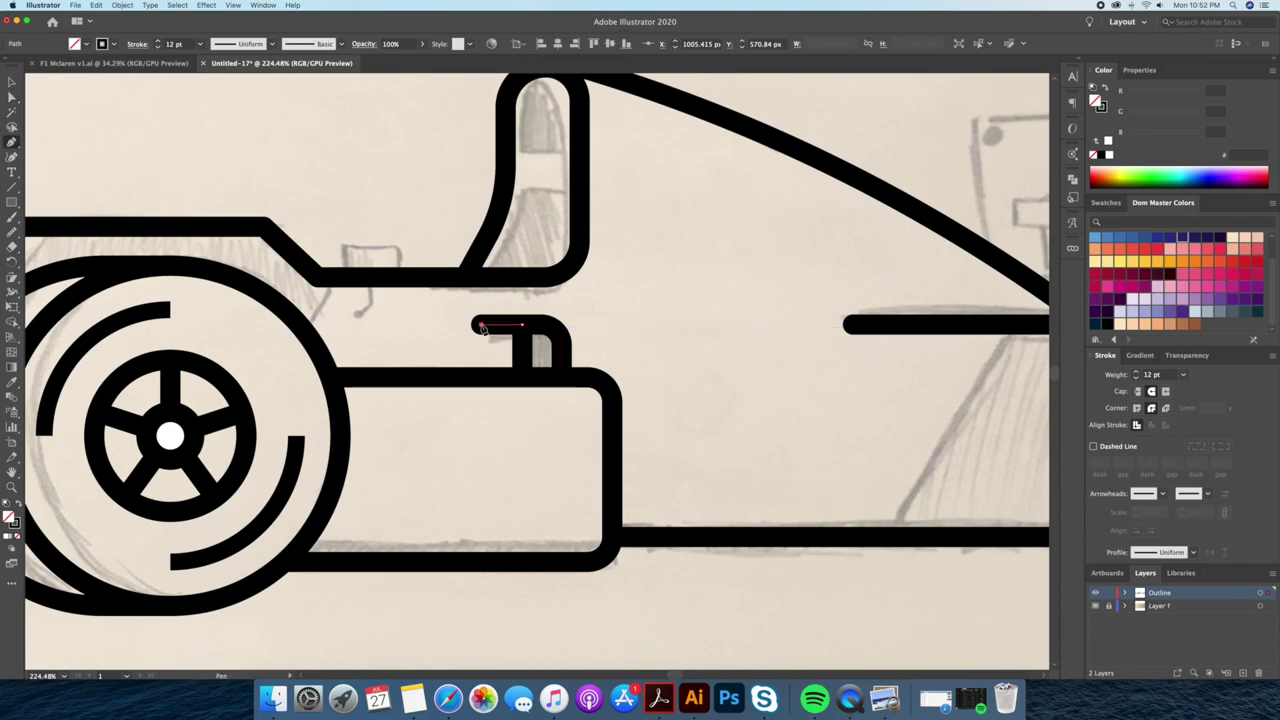
mouse_move(710, 317)
left_mouse_down()
mouse_move(602, 318)
mouse_move(567, 371)
left_mouse_up()
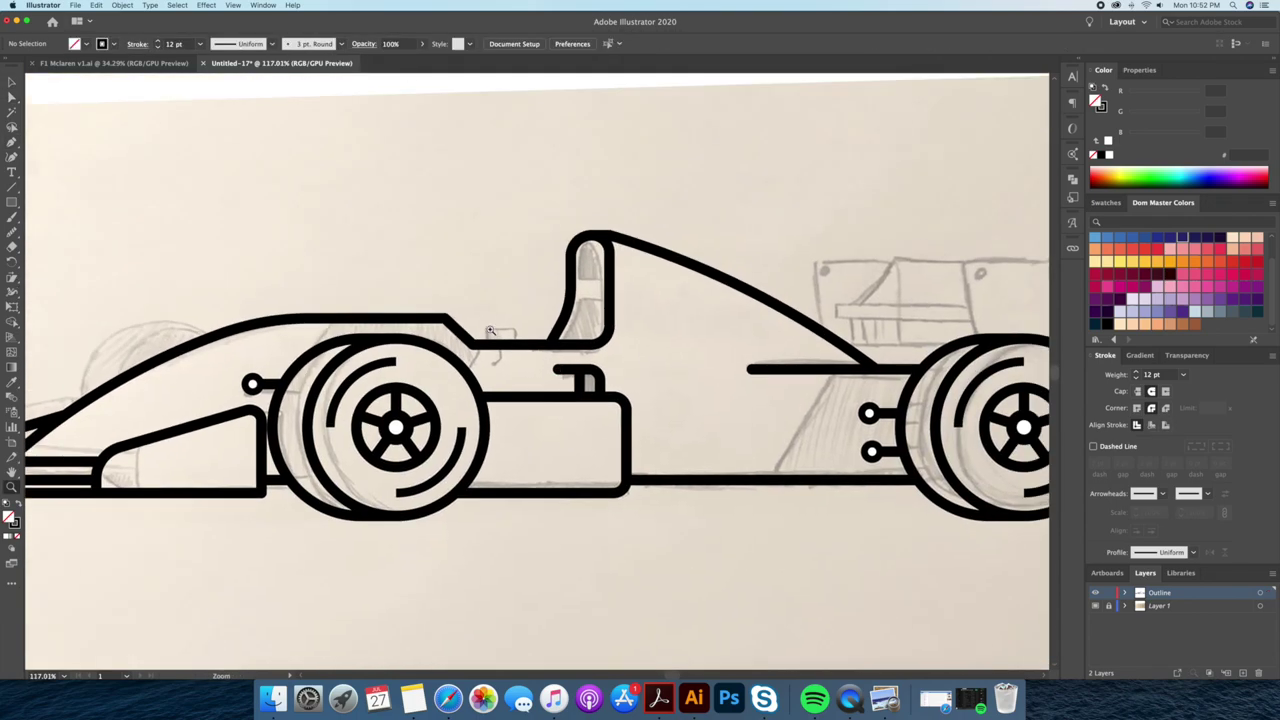
left_click_drag(490, 330, 537, 286)
scroll(650, 350, "right", 10)
left_click(772, 406)
left_click(771, 262)
left_click(641, 261)
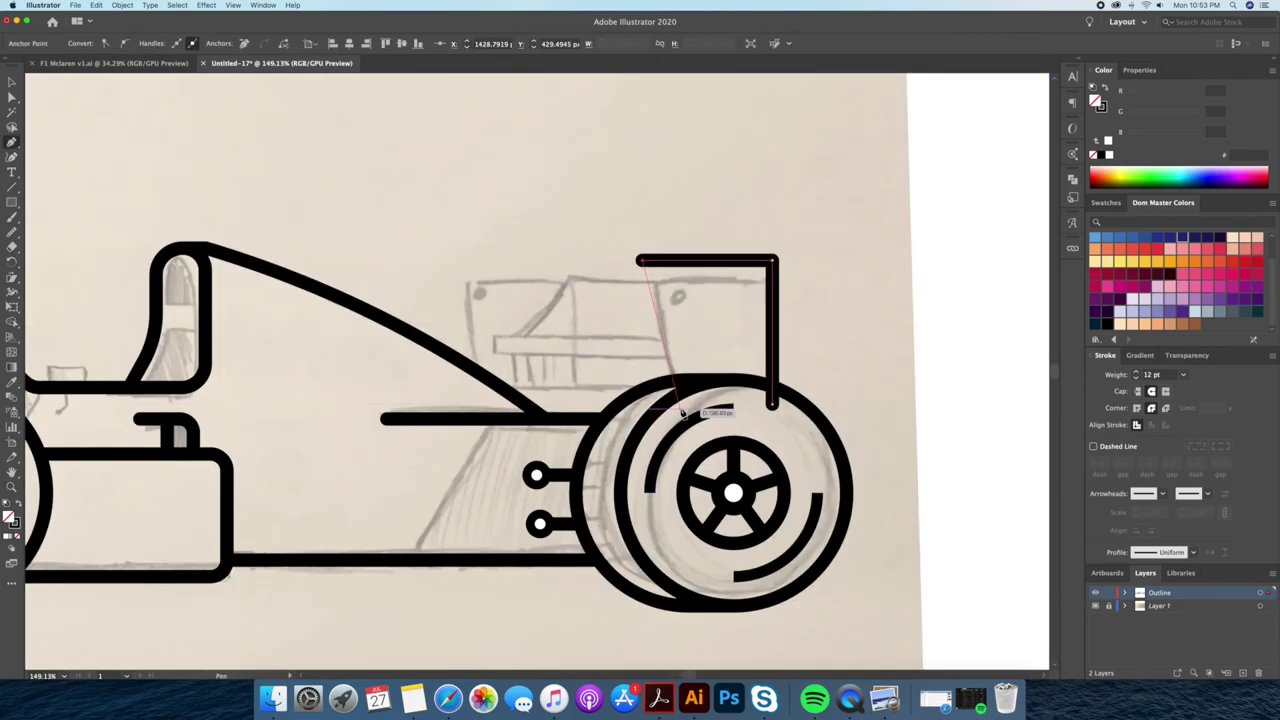
left_click(680, 405)
left_click(773, 408)
key("v")
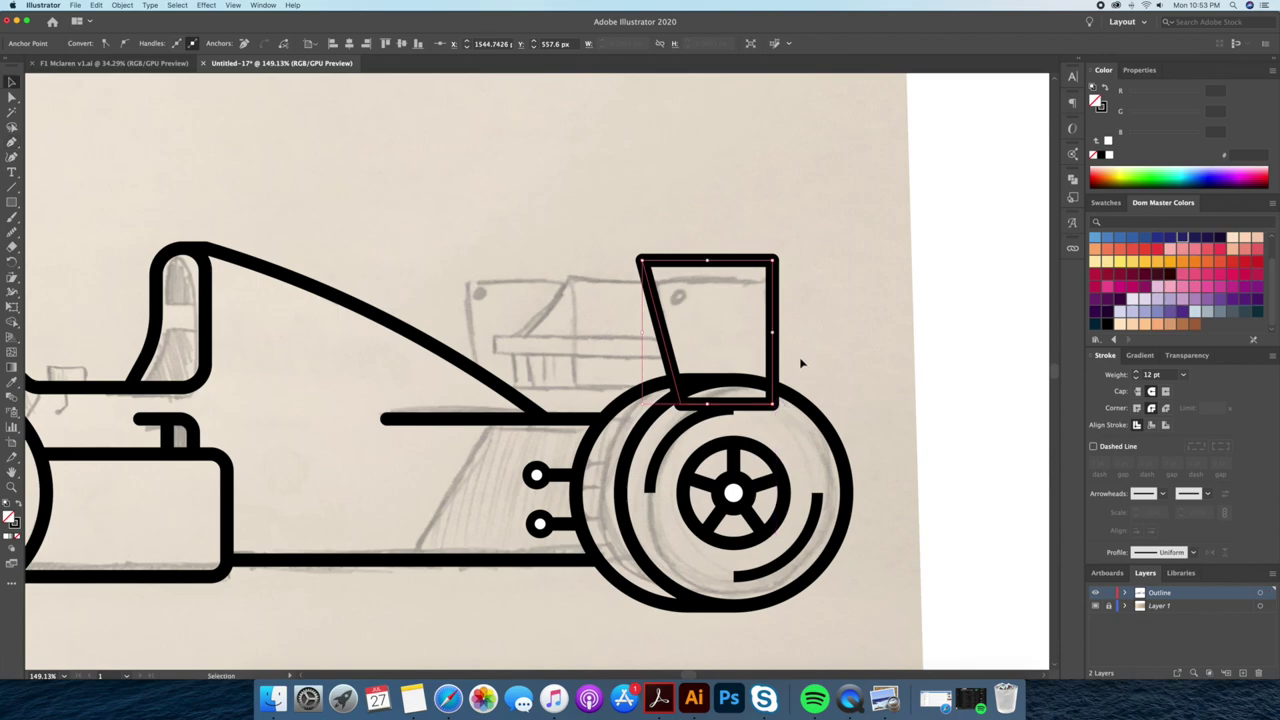
key("super+shift+a")
Copy the wing plate straight left and trim the small triangle below it.
left_click_drag(776, 366, 574, 366)
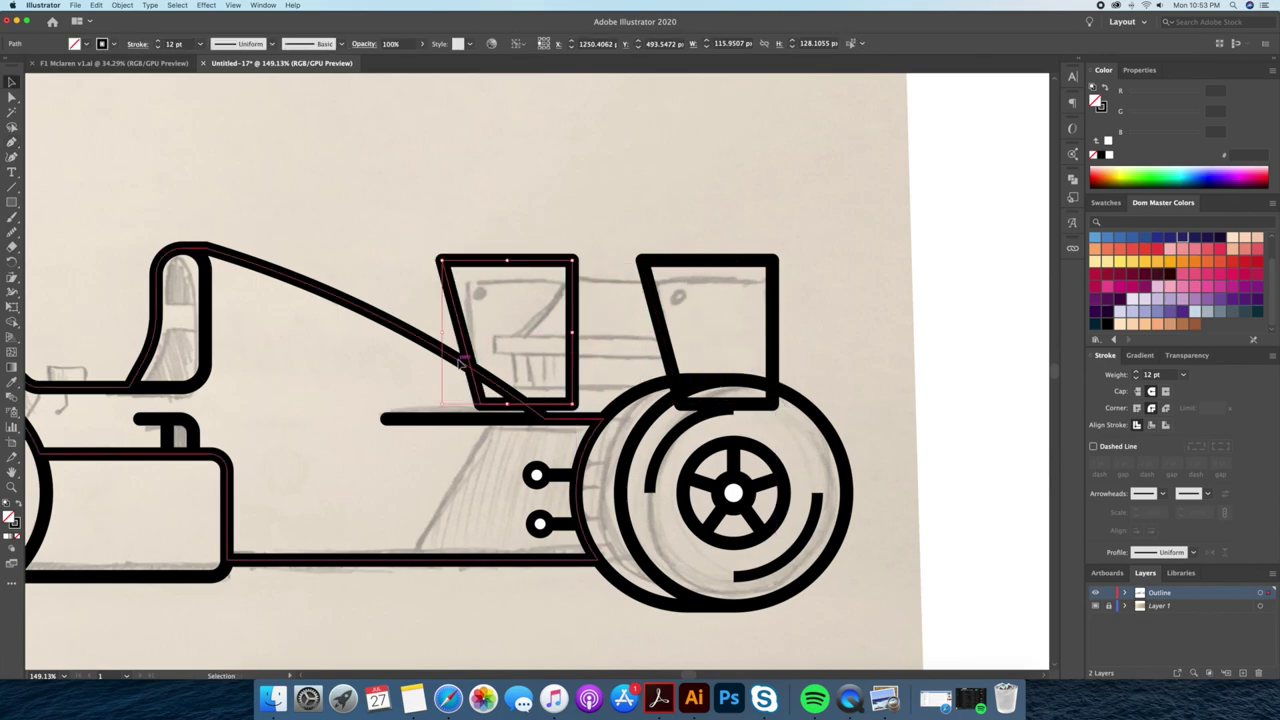
key("shift+m")
left_click_drag(490, 388, 440, 392)
key("super+shift+a")
key("v")
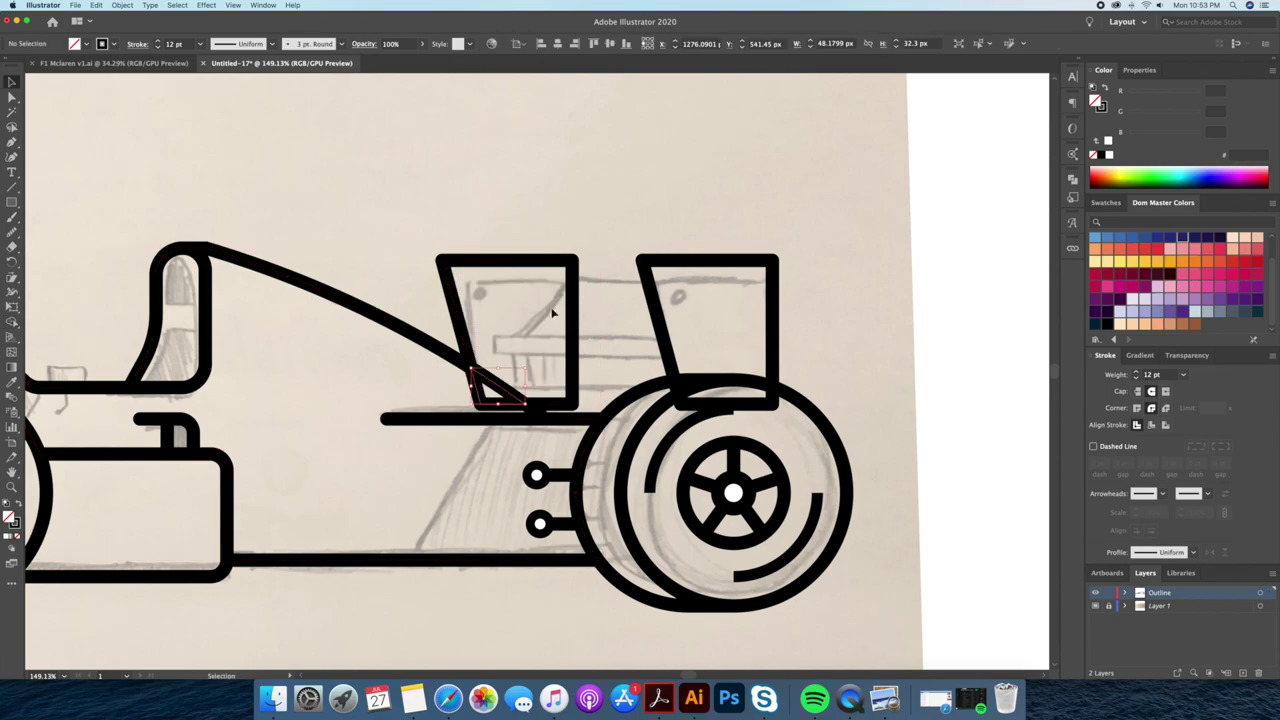
Trim away the right plate's part overlapping the rear wheel with Shape Builder.
left_click(776, 335)
left_click(652, 392, "shift")
key("shift+m")
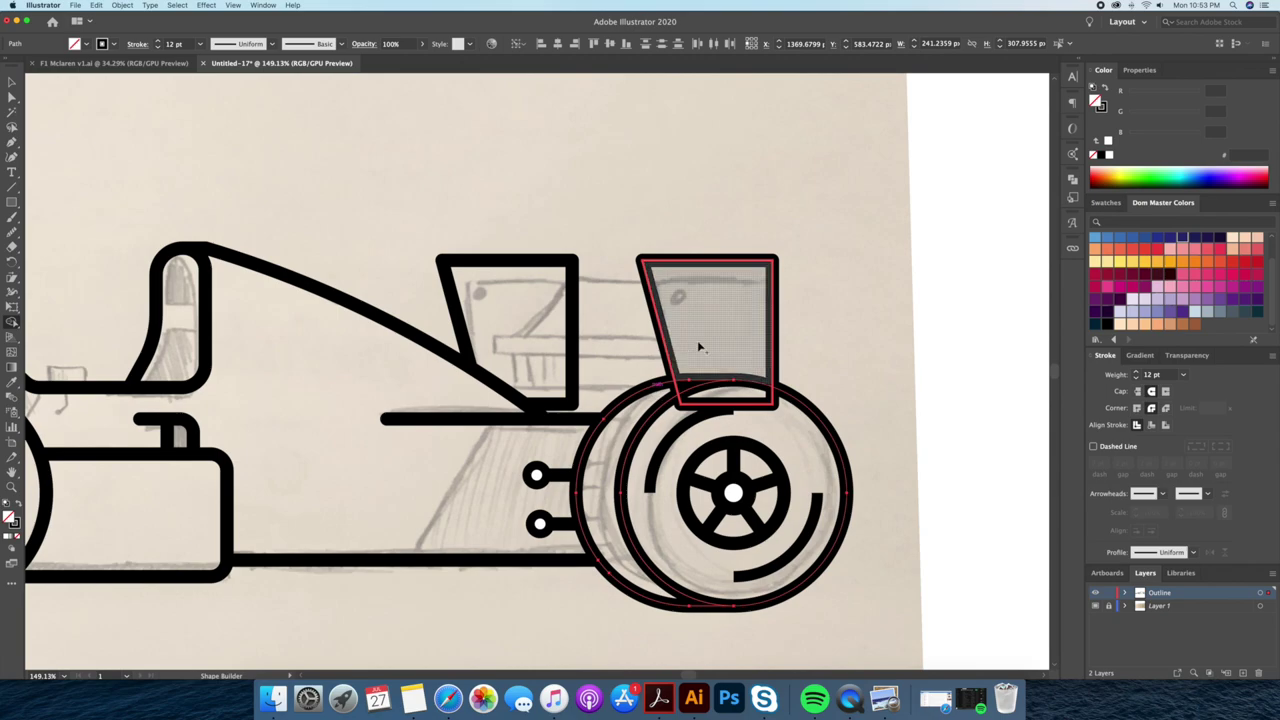
left_click(725, 396, "alt")
key("super+shift+a")
key("v")
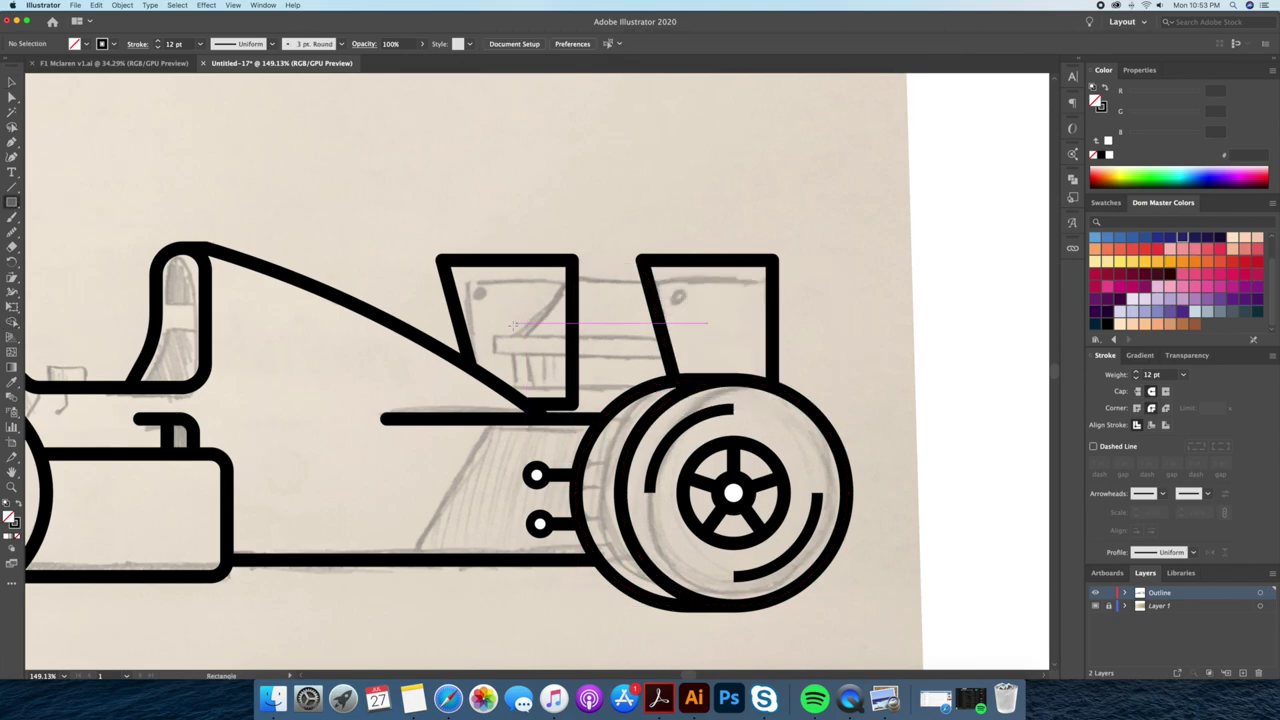
Draw a rectangular crossbar across both rear-wing plates and shorten its right end.
left_click_drag(494, 340, 688, 357)
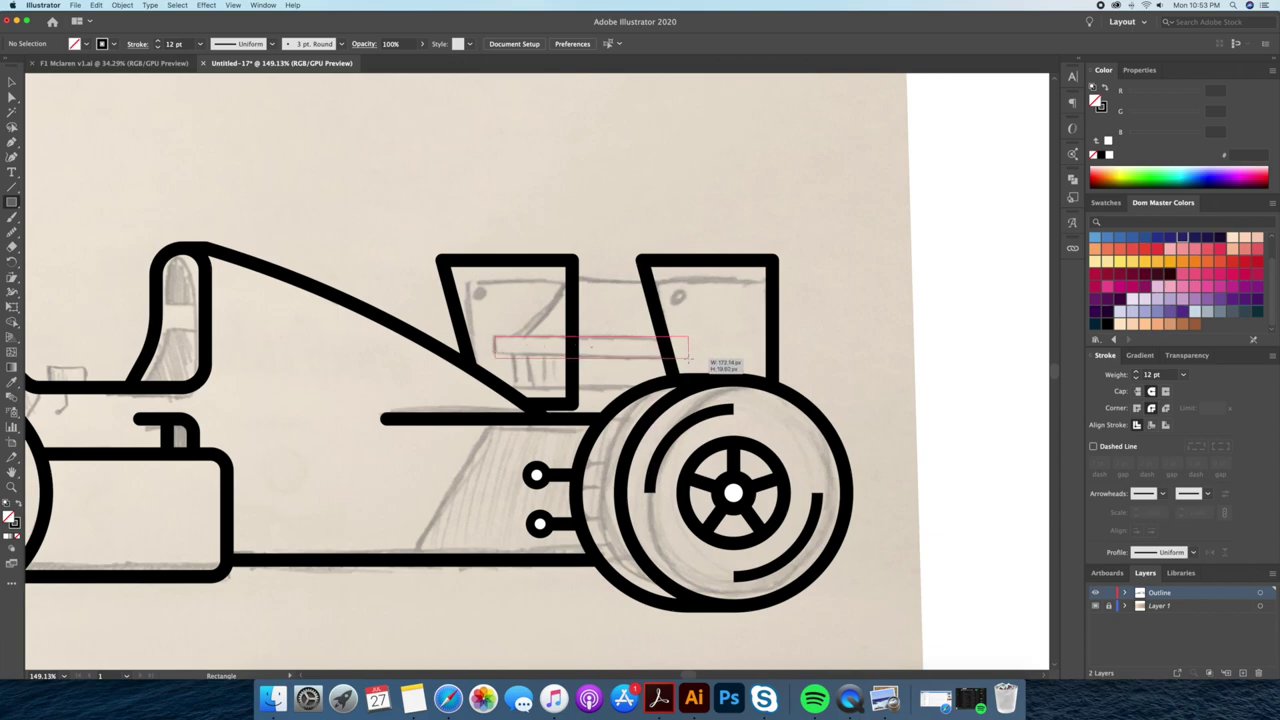
key("super+shift+a")
key("q")
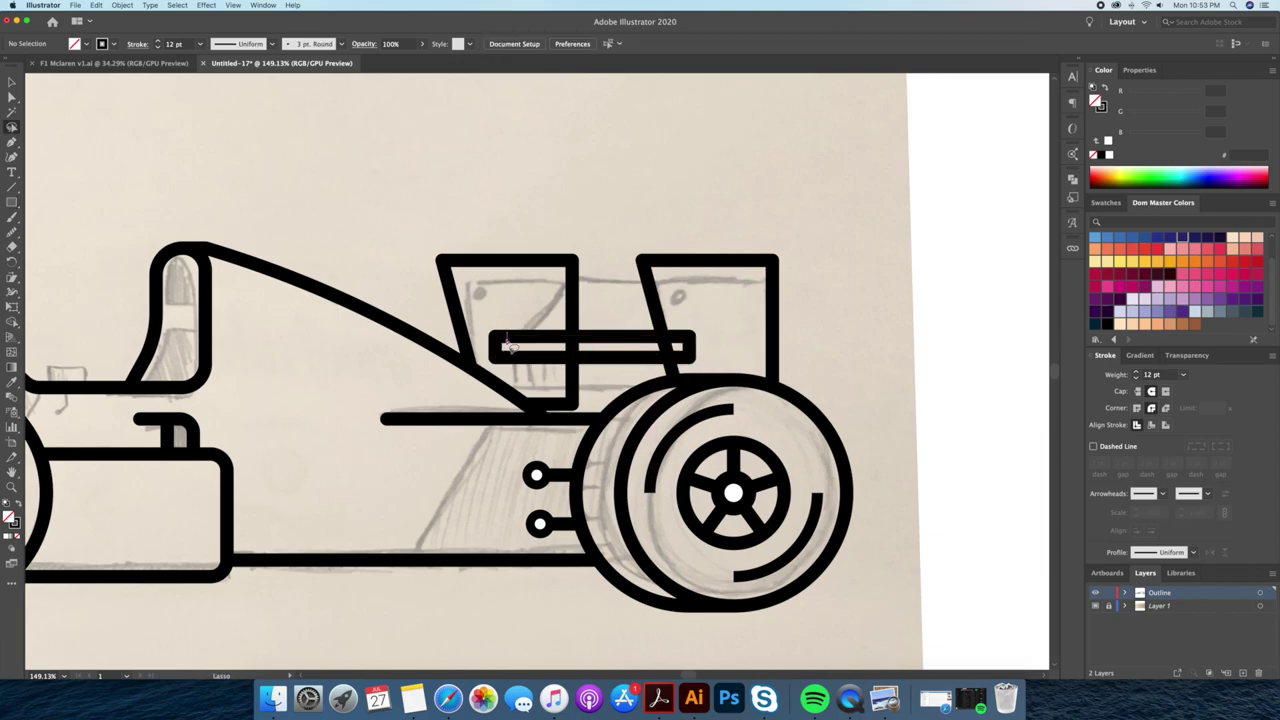
scroll(497, 350, "up", 3)
left_click(508, 343)
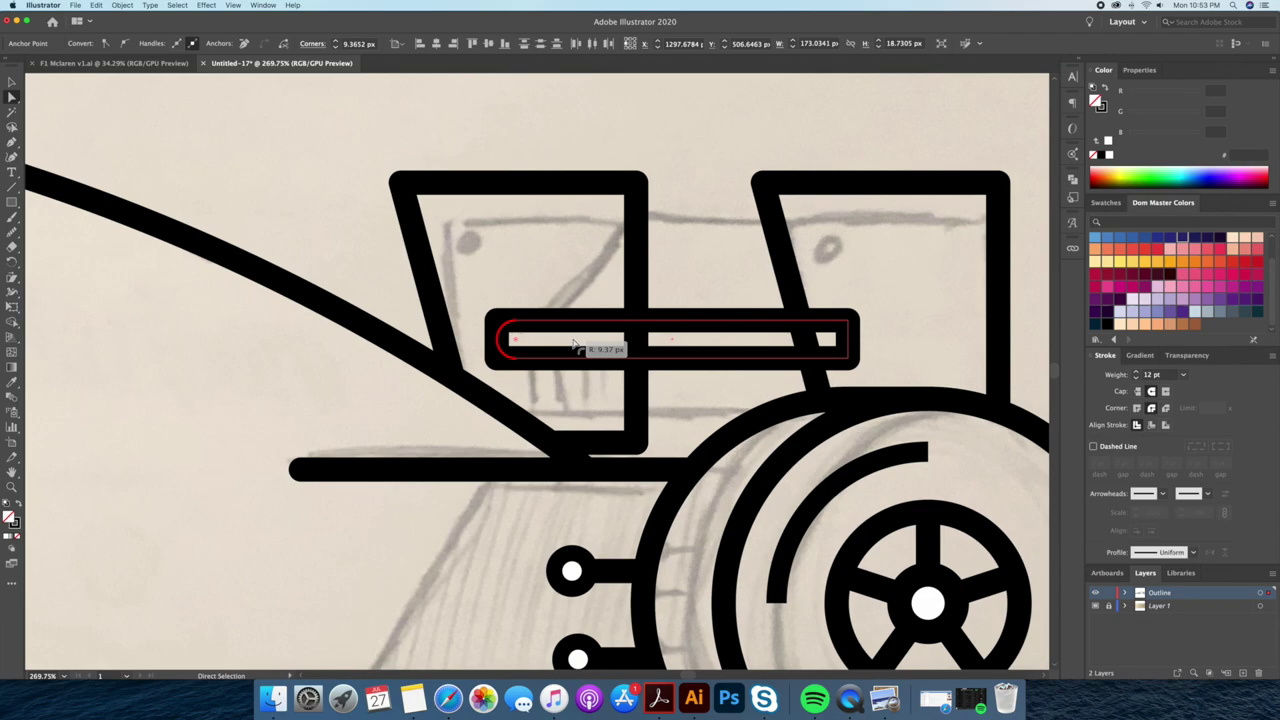
left_click(671, 284)
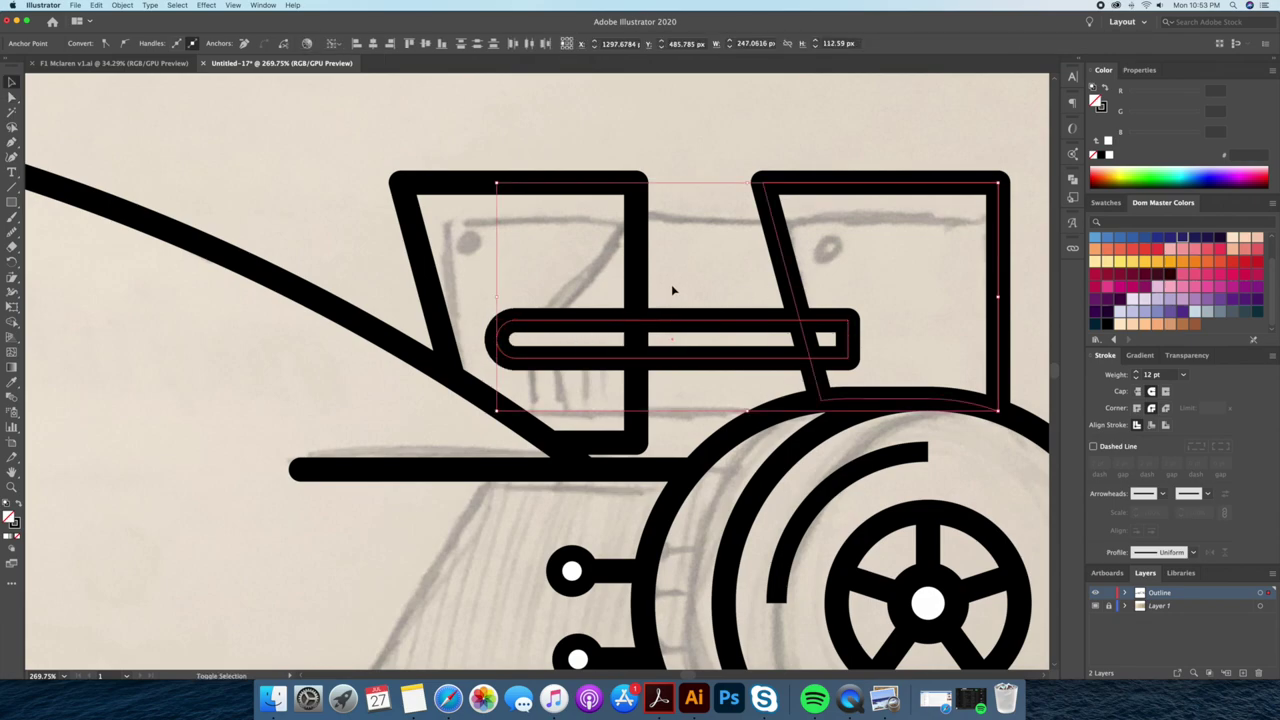
left_click_drag(841, 326, 809, 326)
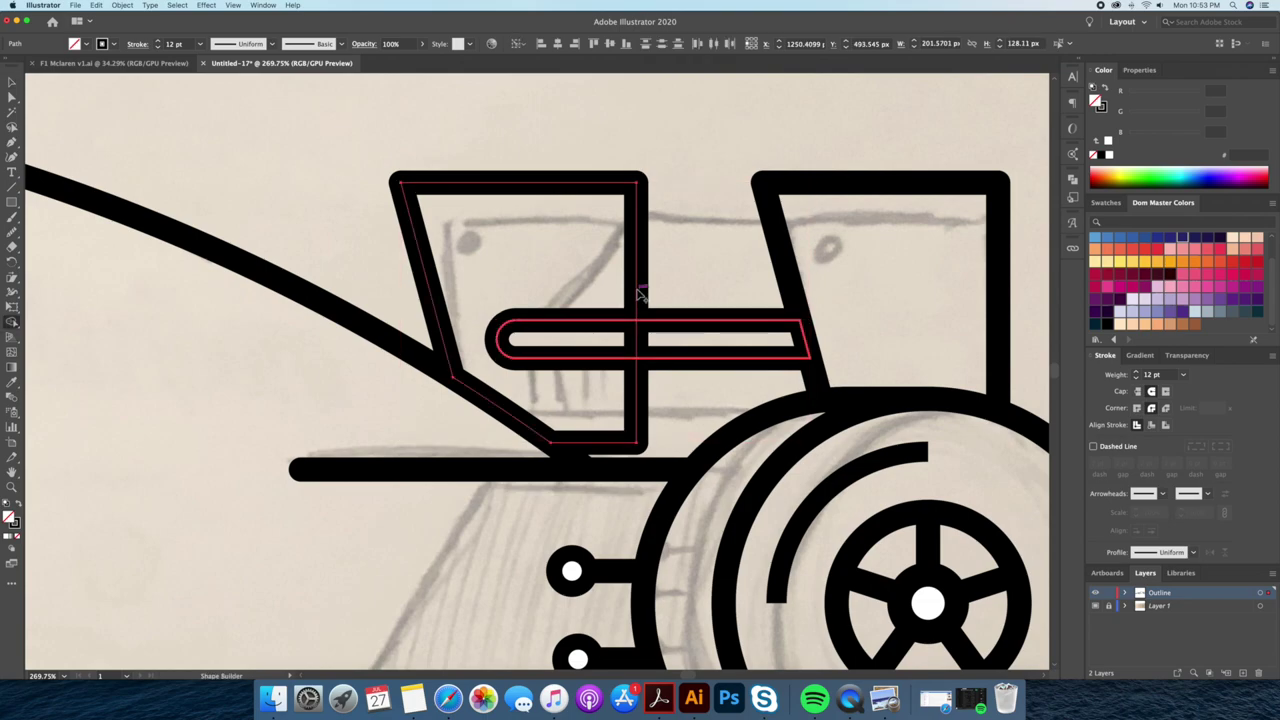
left_click(700, 228)
key("z")
left_click_drag(702, 222, 660, 222)
Draw an angled Pen-tool brace above the crossbar and merge the two with Shape Builder.
key("p")
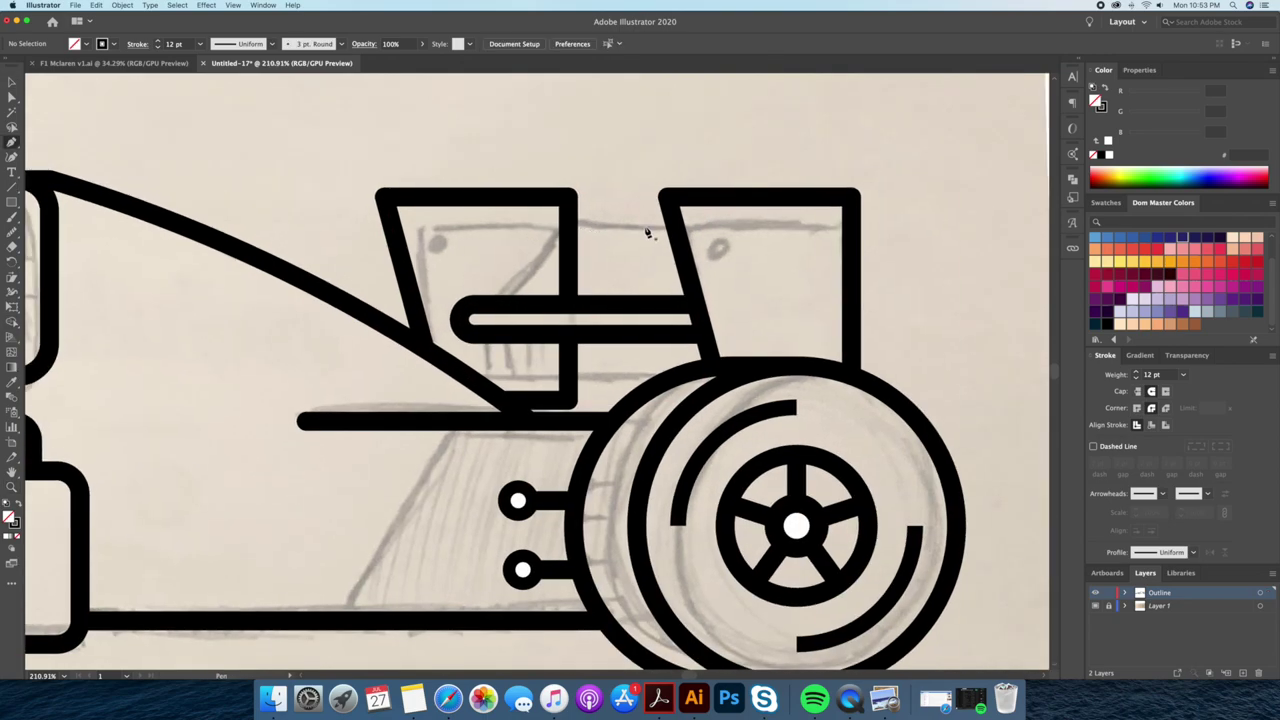
left_click(674, 219)
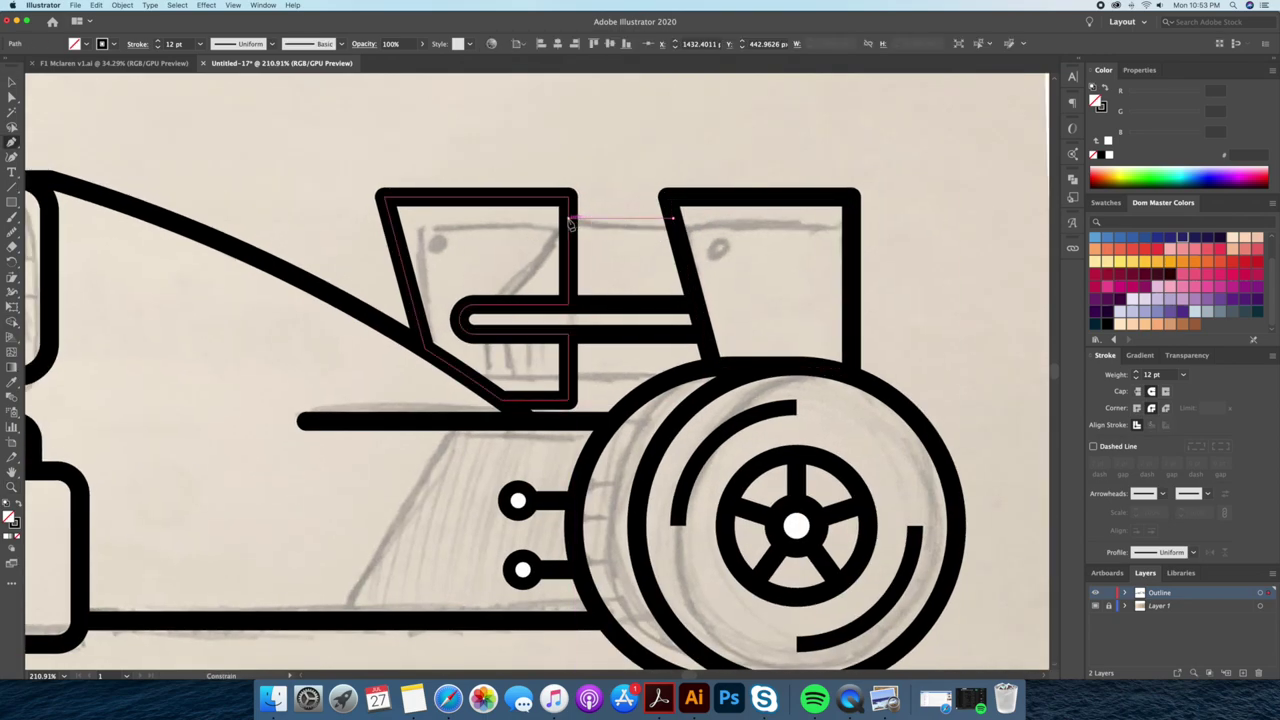
left_click(568, 219)
left_click(490, 302)
left_click(695, 302)
left_click(674, 219)
key("v")
key("shift+m")
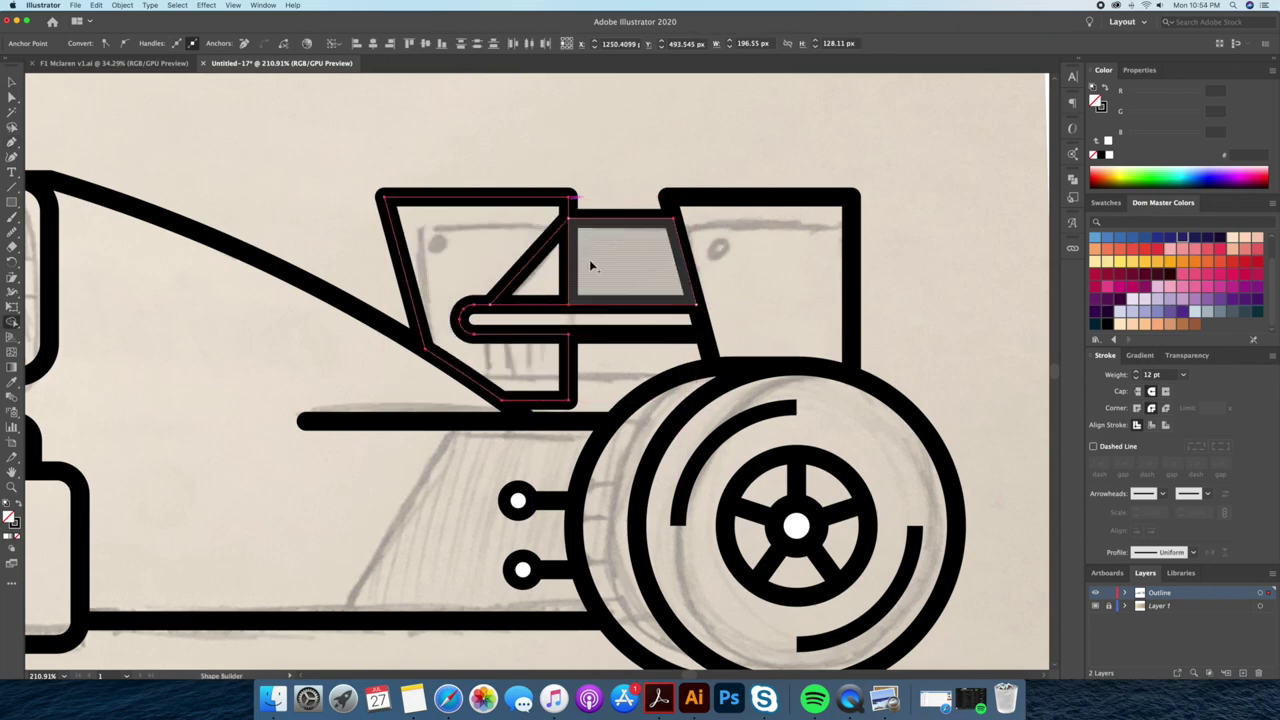
left_click(589, 259)
left_click(603, 144)
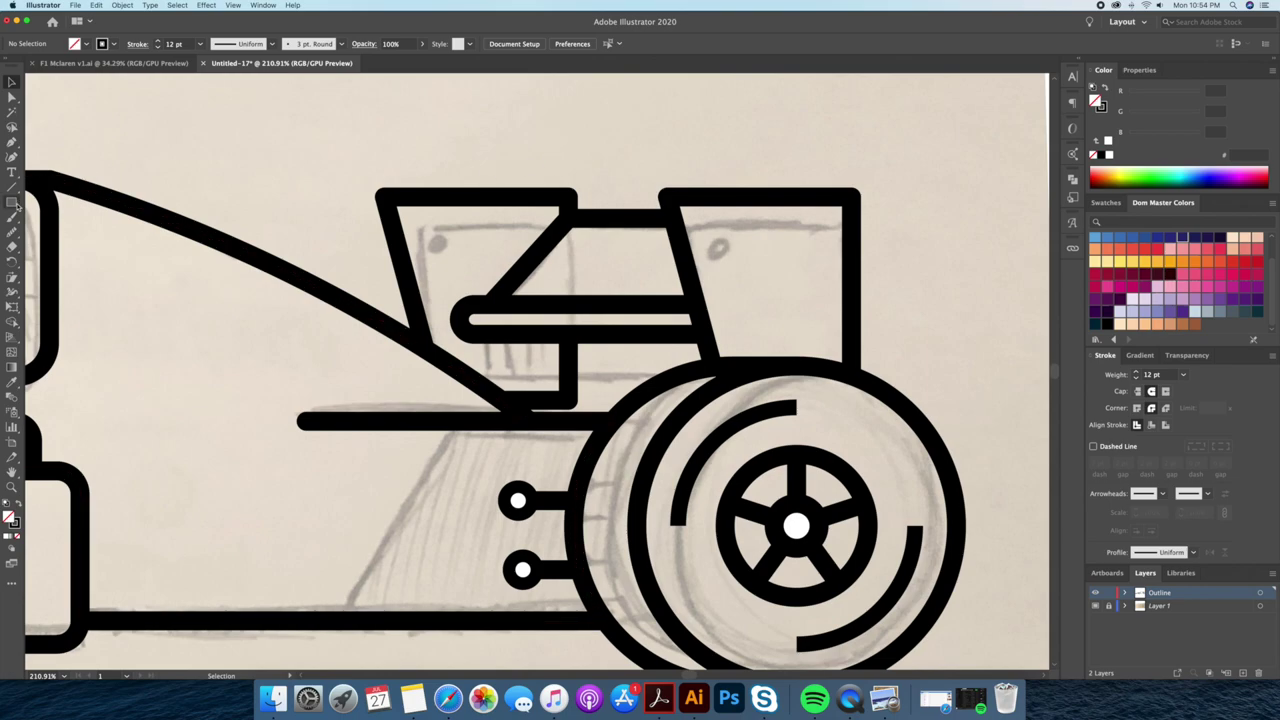
Add a lower bar beneath the wing crossbar and merge it into the surrounding outline.
left_click_drag(487, 336, 713, 369)
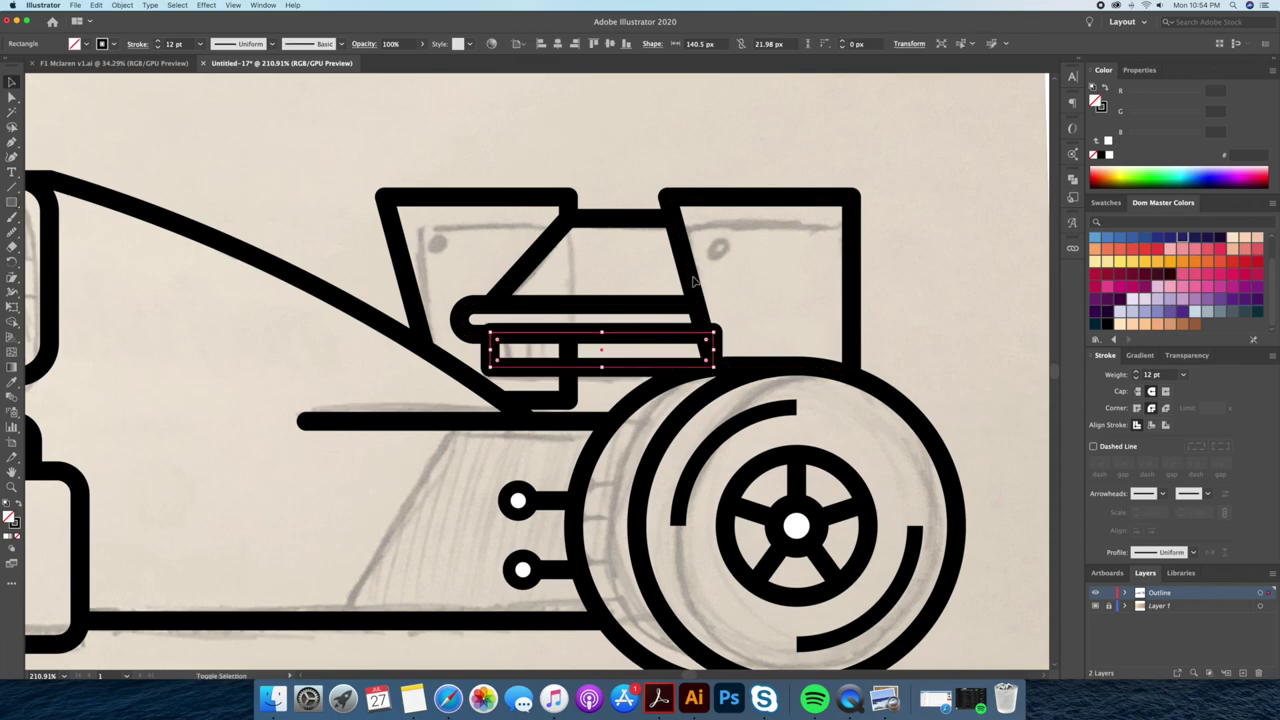
key("v")
scroll(720, 340, "up", 3)
left_click_drag(585, 320, 586, 323)
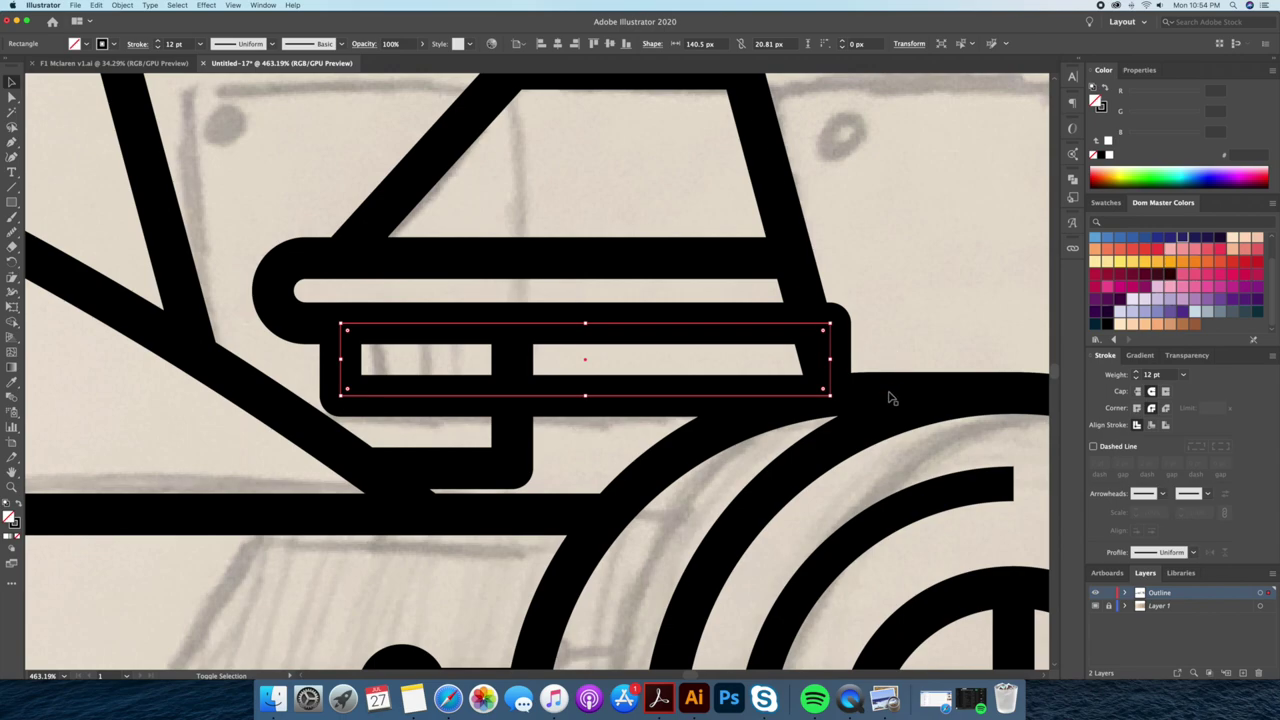
left_click(608, 428)
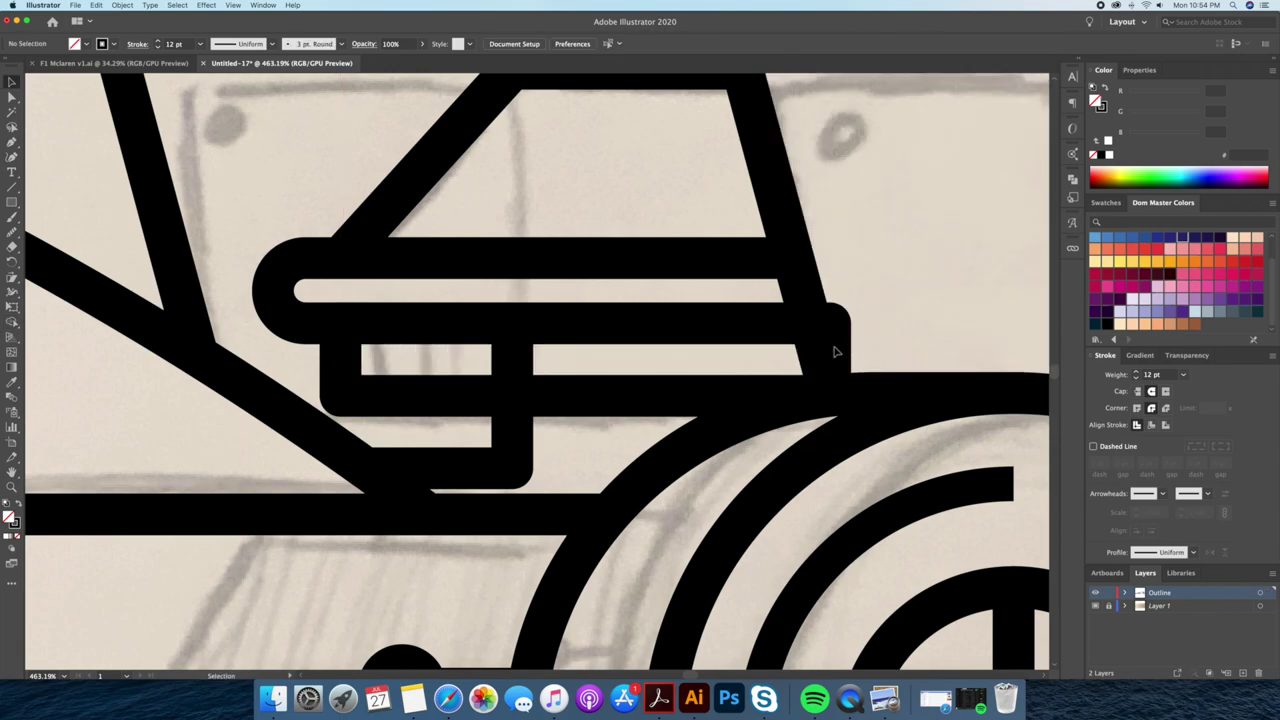
left_click(566, 400)
left_click(515, 437, "shift")
key("shift+m")
left_click_drag(531, 374, 537, 429)
key("z")
left_click_drag(720, 381, 571, 231)
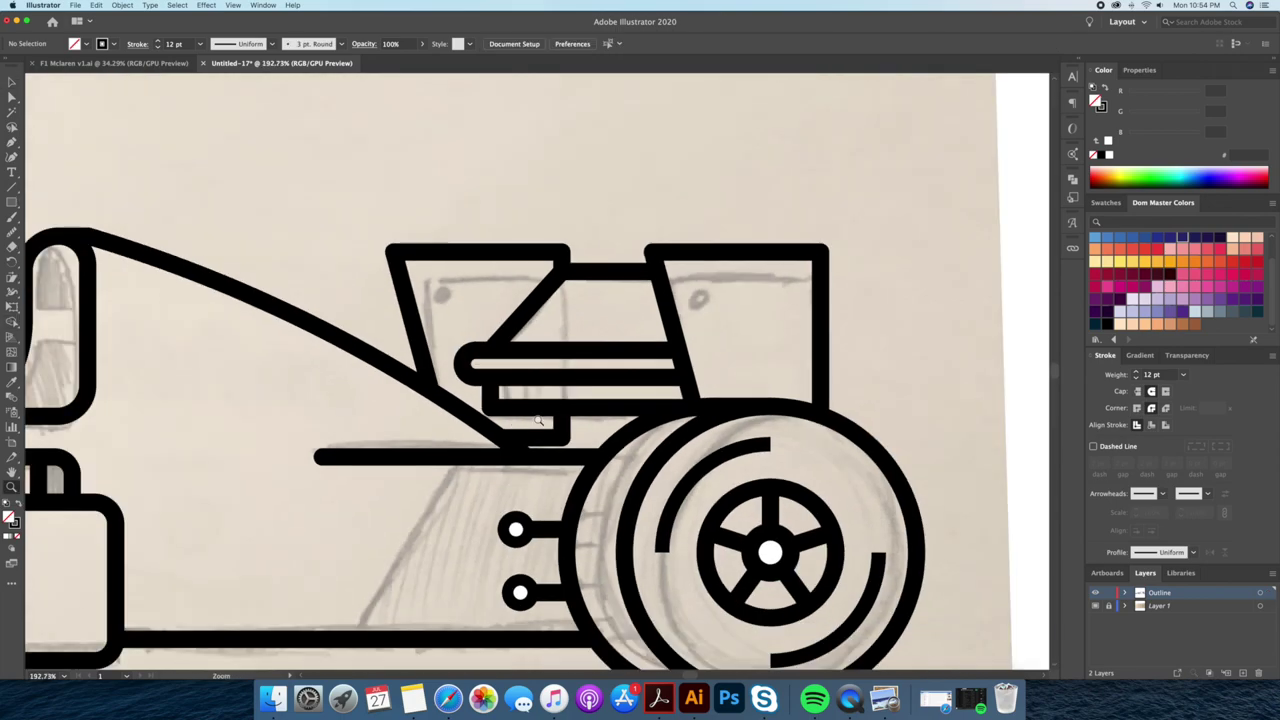
Draw small black dots on top of the right and left rear-wing plates.
left_click_drag(15, 203, 90, 231)
left_click_drag(773, 263, 948, 302)
scroll(760, 240, "up", 3)
left_click_drag(786, 292, 308, 300)
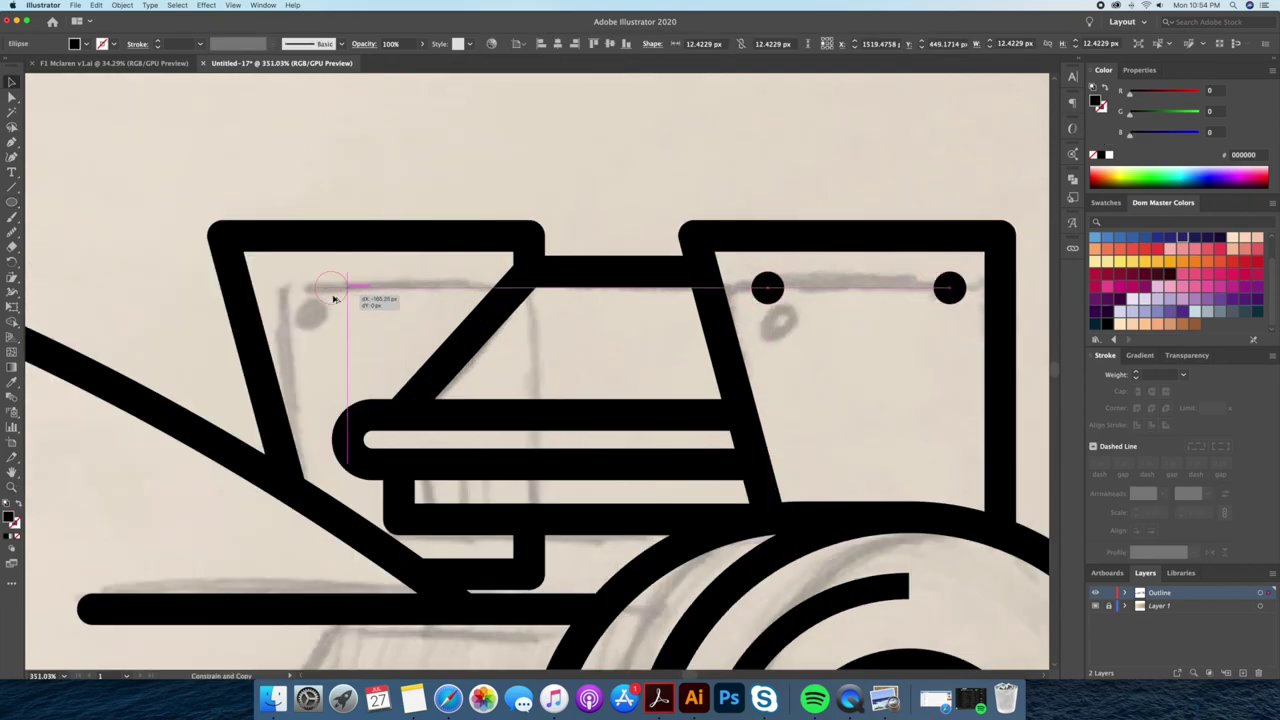
mouse_move(358, 259)
left_mouse_down()
mouse_move(300, 292)
mouse_move(505, 292)
left_mouse_up()
left_click(532, 177, "alt")
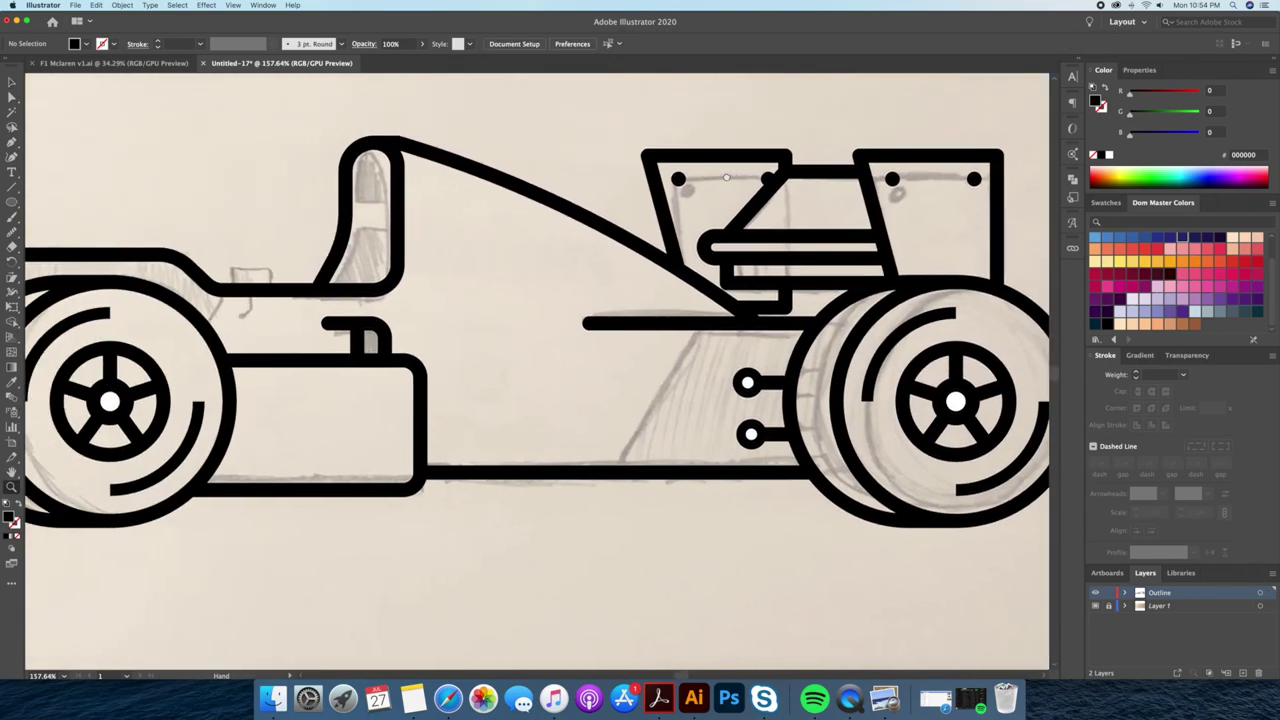
Repeat dots in a row along the engine cover, and add two smaller ones near the sidepod.
mouse_move(678, 180)
left_mouse_down()
mouse_move(423, 224)
mouse_move(478, 230)
left_mouse_up()
scroll(423, 224, "up", 3)
key("super+d")
key("super+d")
scroll(662, 238, "down", 5)
left_click(594, 233, "shift")
left_click_drag(594, 233, 372, 338)
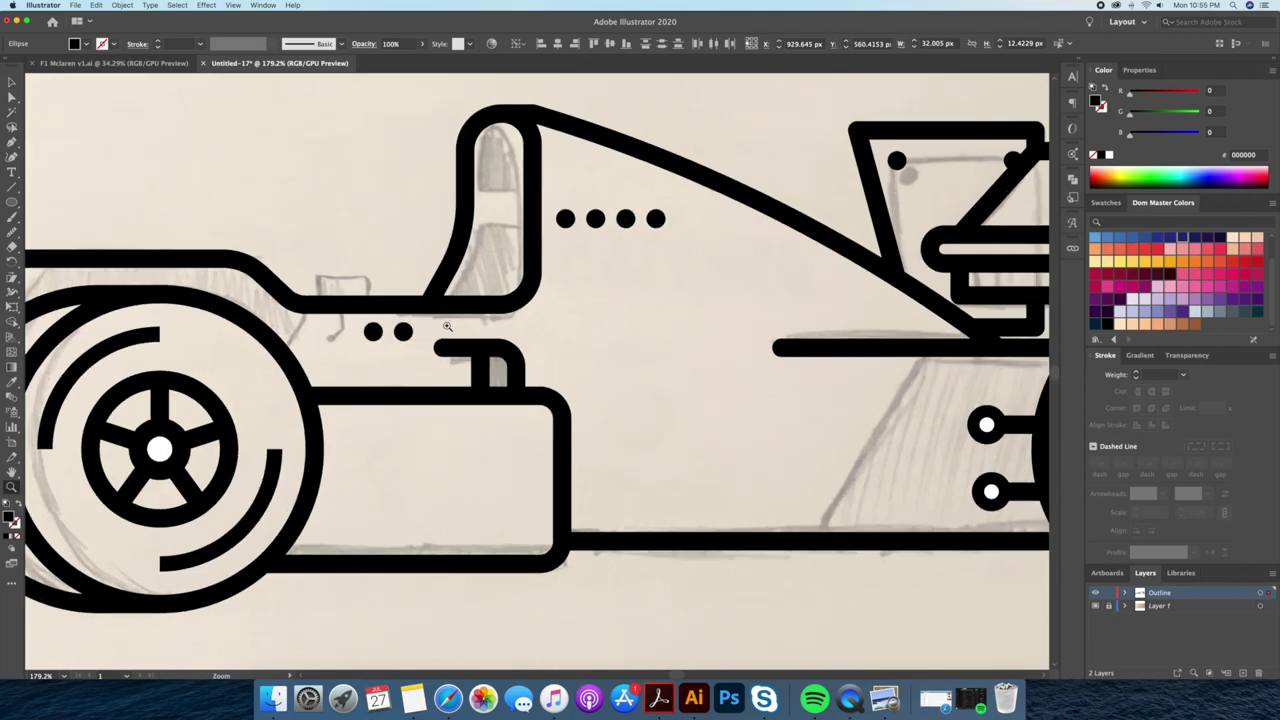
scroll(372, 338, "up", 5)
left_click_drag(502, 366, 480, 352)
Select the front wheel outline together with both rear wheel circles.
scroll(471, 237, "down", 5)
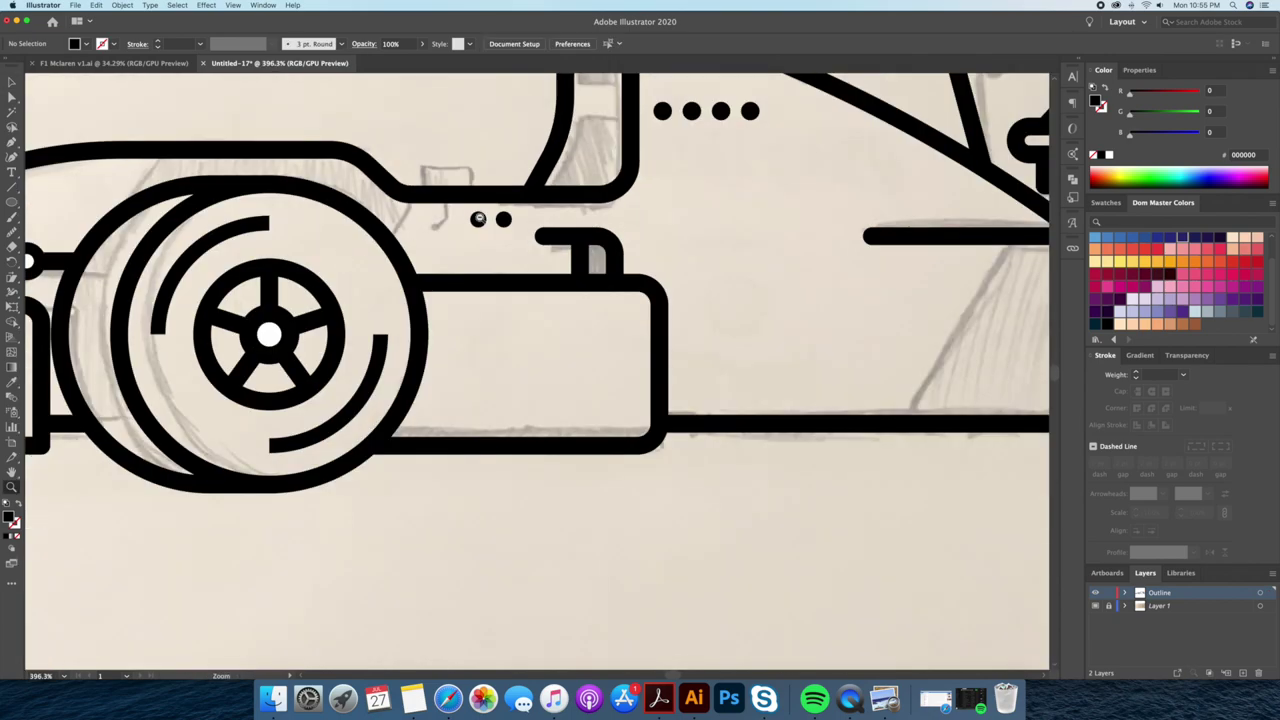
scroll(471, 300, "down", 5)
left_click(515, 462)
left_click(815, 457, "shift")
left_click(910, 455, "shift")
key("a")
key("v")
Move the new layer between Outline and Layer 1 and name it Color.
left_click_drag(1140, 592, 1168, 613)
double_click(1140, 605)
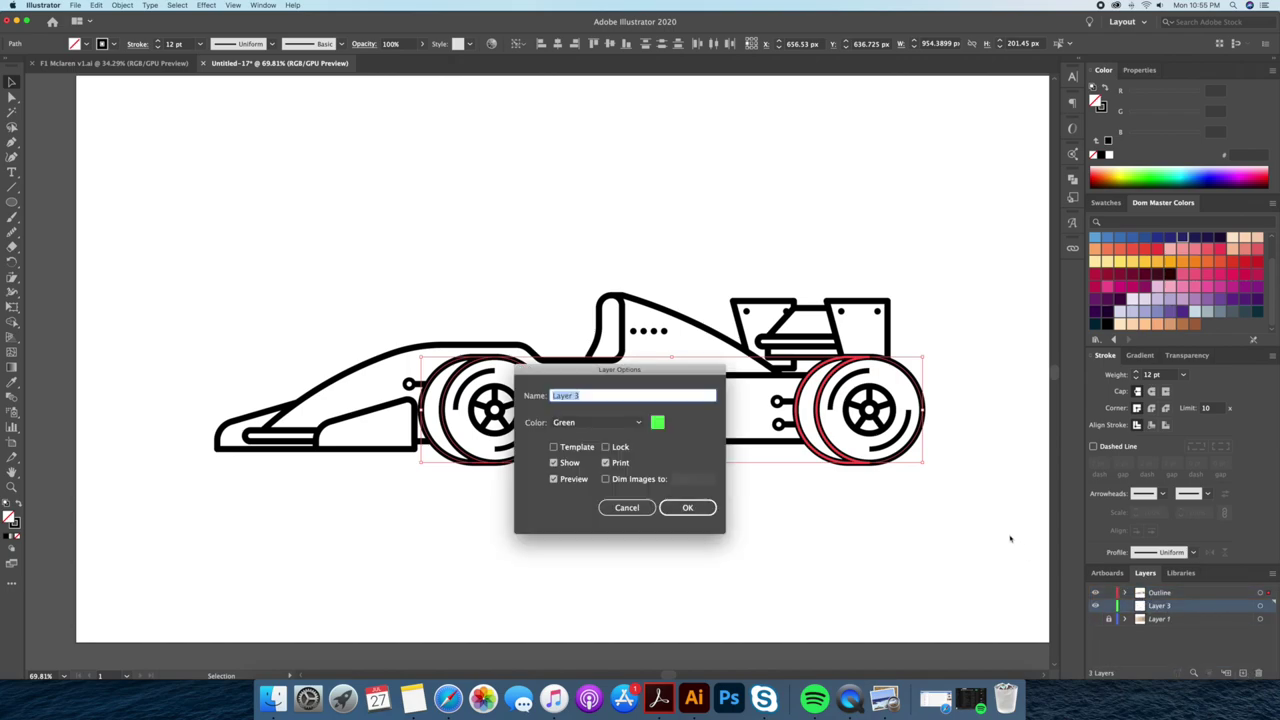
type("r")
key("Return")
Put the wheel copies on the Color layer and fill them dark grey.
key("a")
left_click(1106, 202)
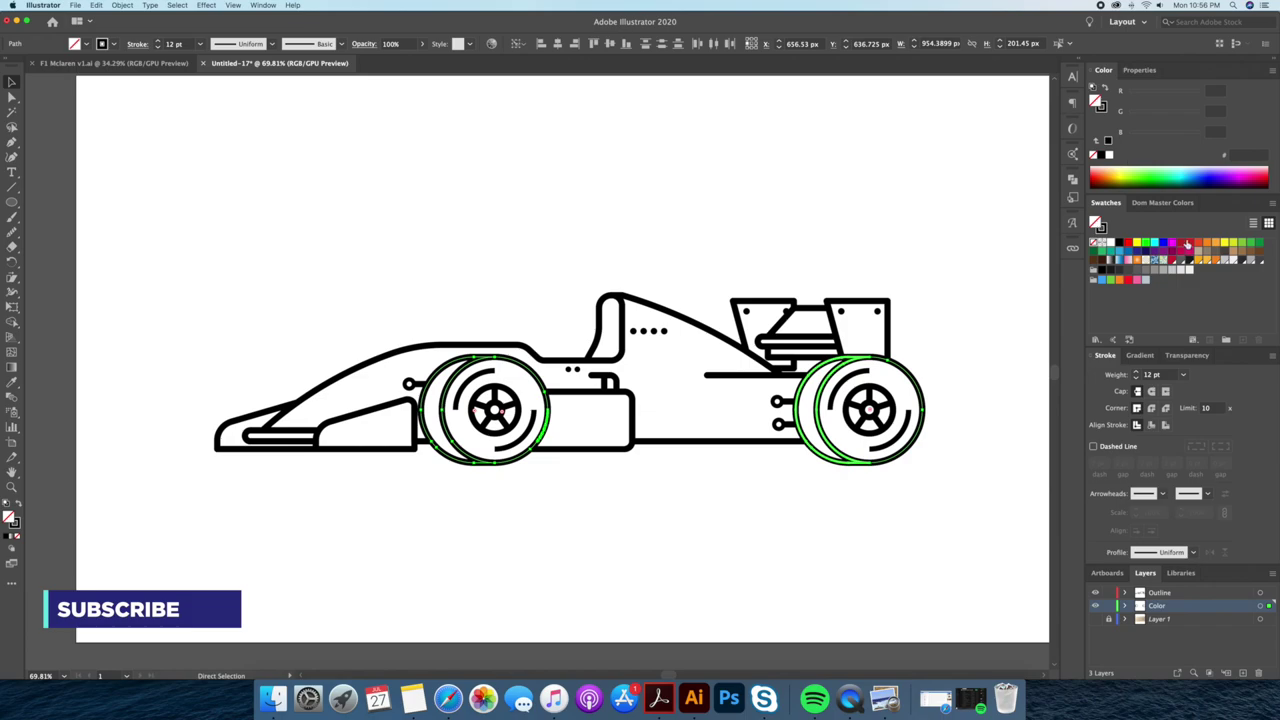
left_click(1241, 263)
left_click(878, 213)
left_click_drag(704, 251, 726, 233)
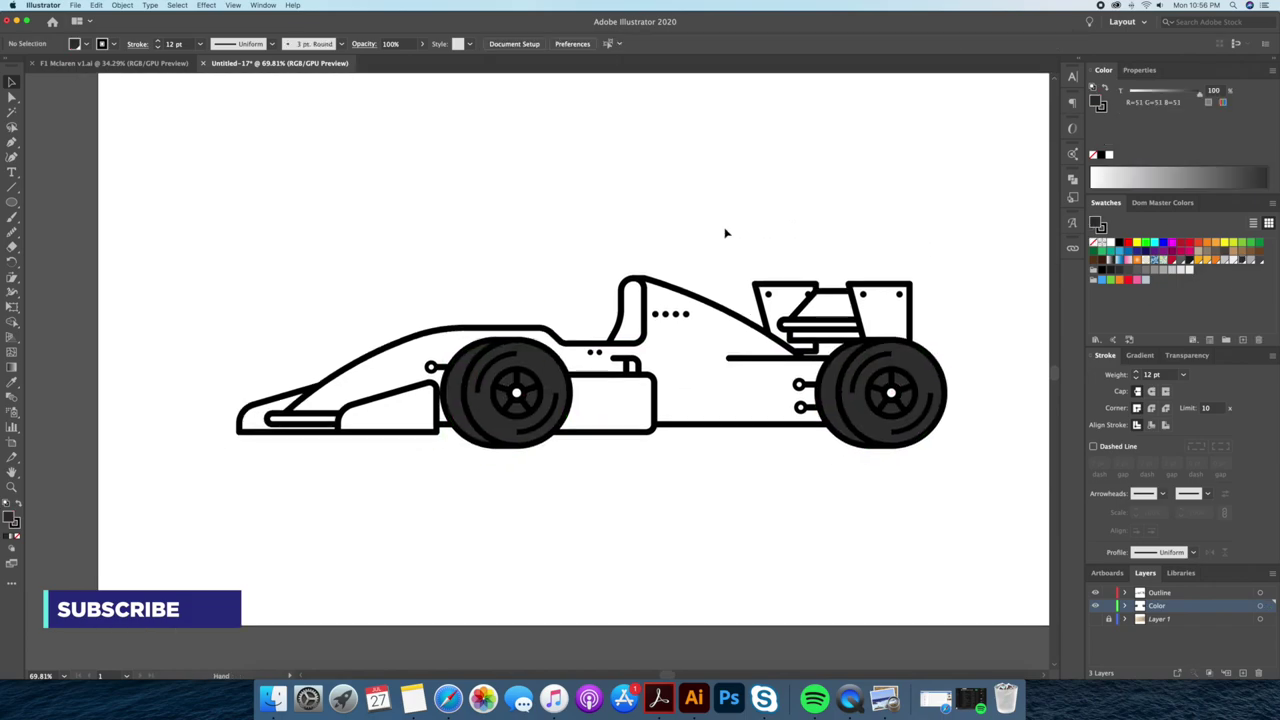
Move the car body outline onto the Color layer and fill it light grey.
left_click(687, 294)
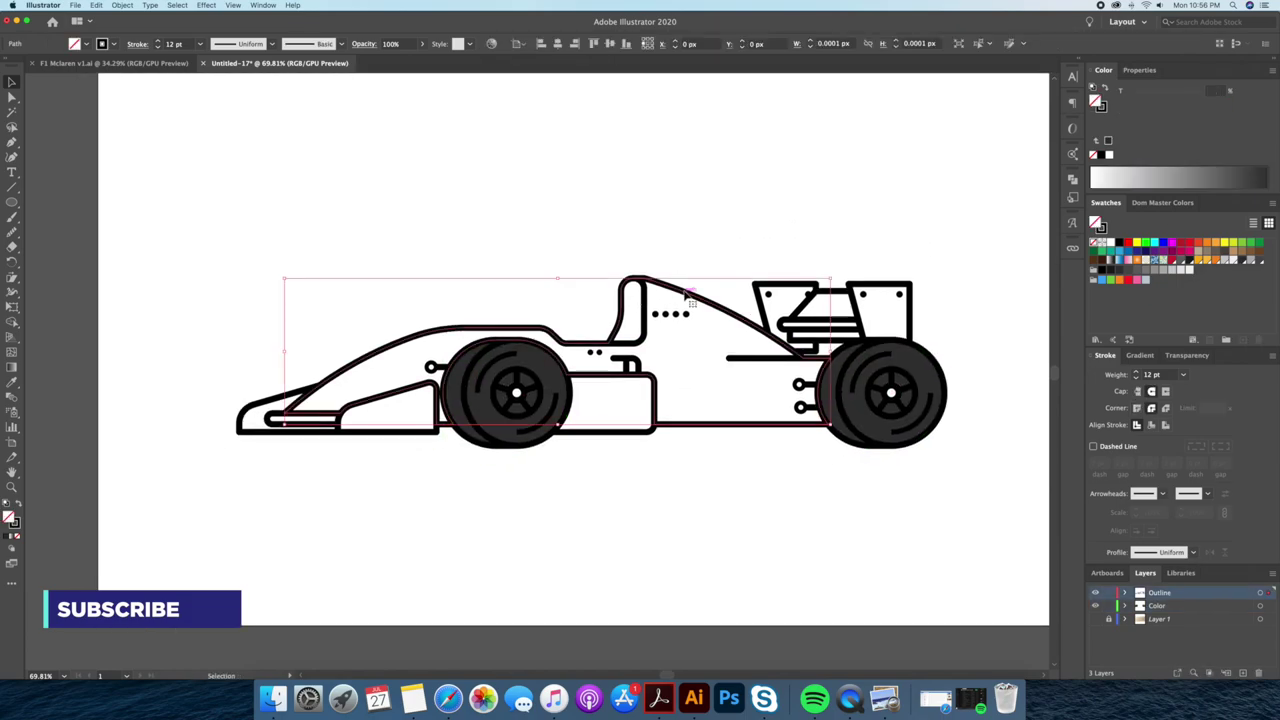
left_click(614, 437)
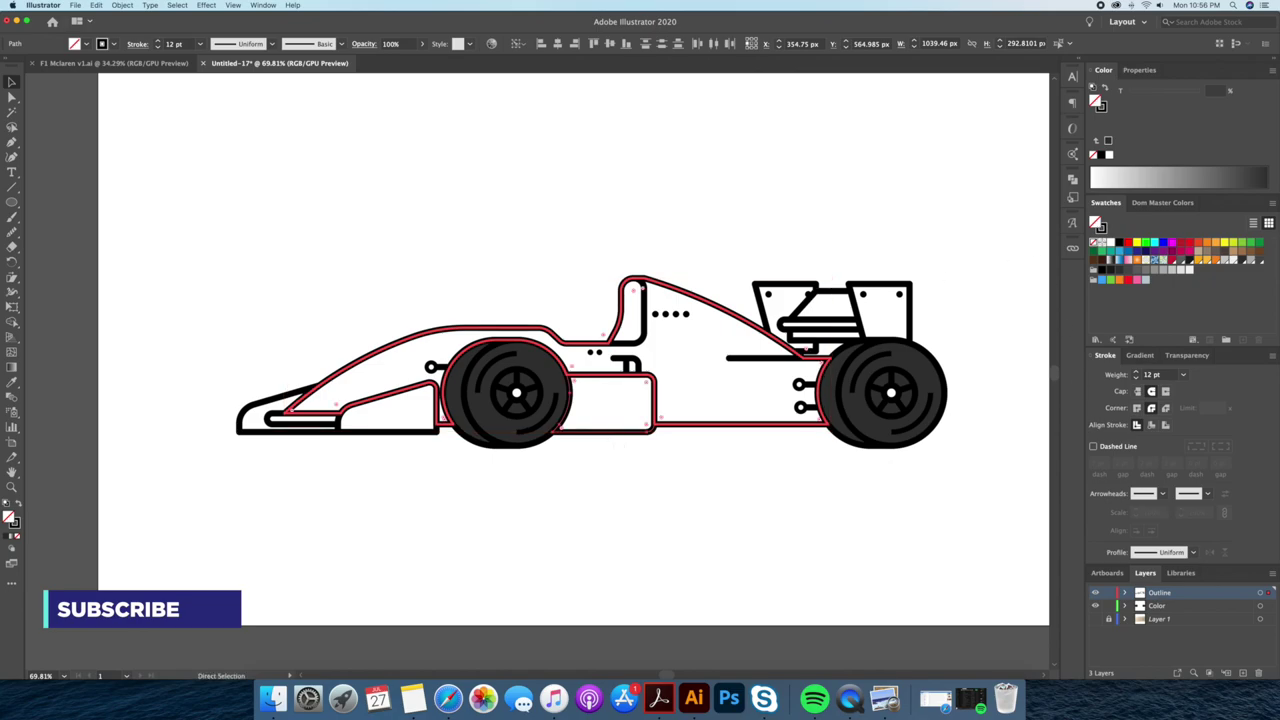
left_click_drag(1269, 593, 1268, 607)
left_click(1234, 261)
left_click(698, 266)
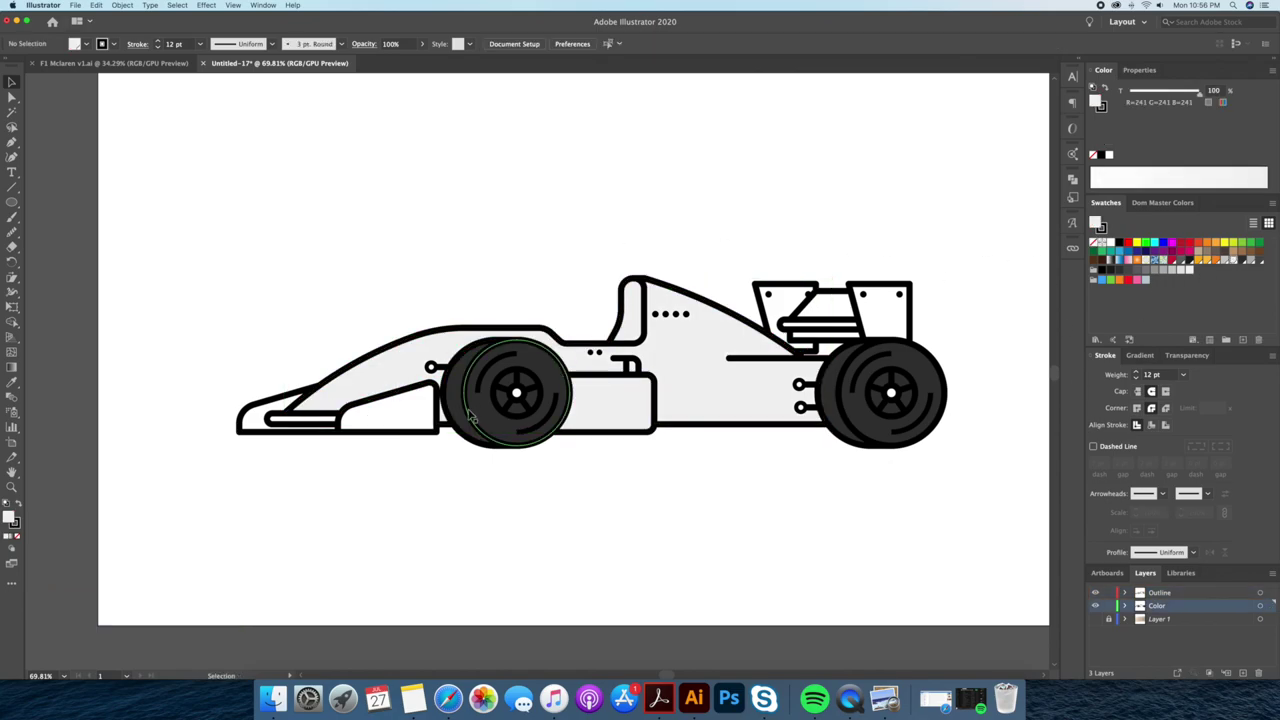
Give the front wing the body's light grey fill on the Color layer.
left_click(312, 427)
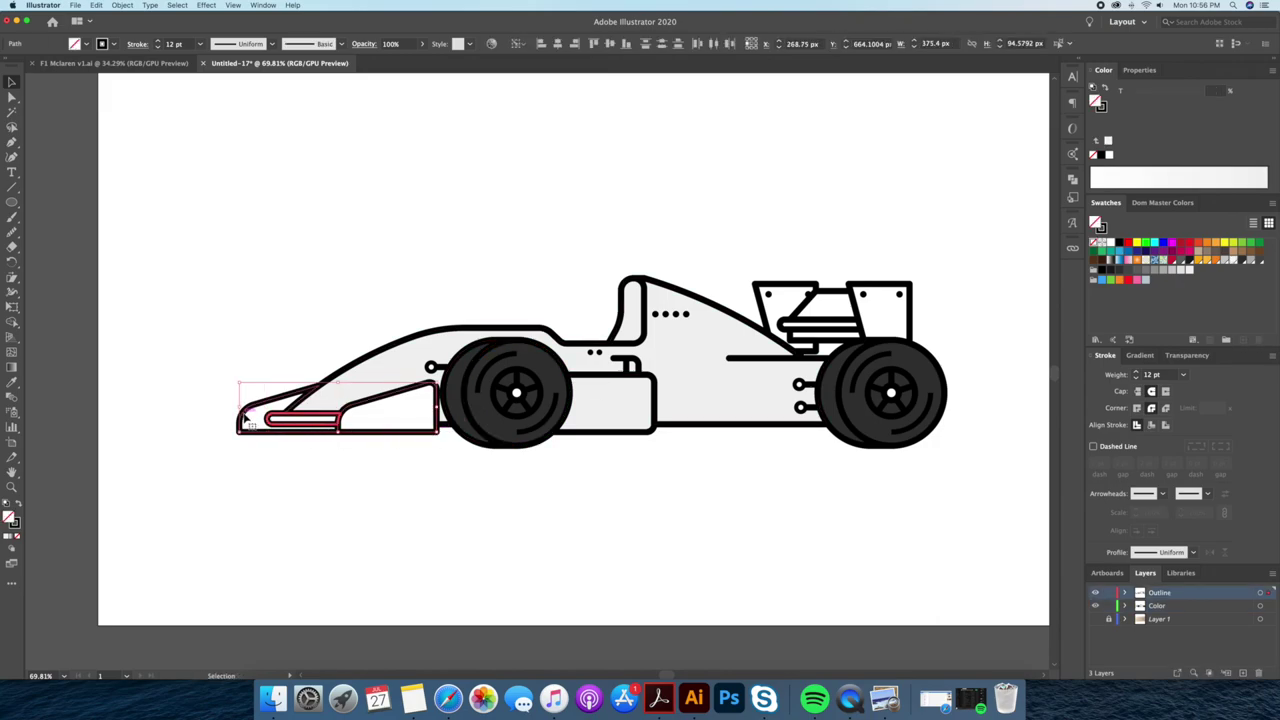
key("i")
left_click(345, 388)
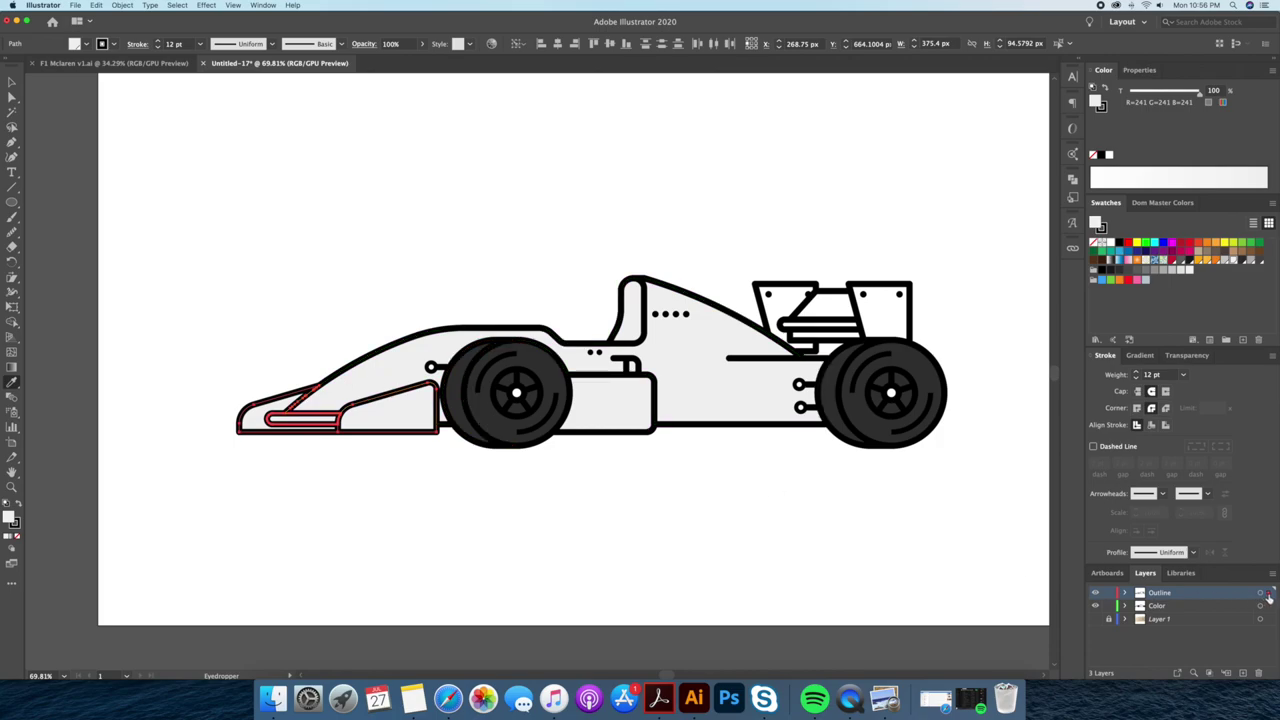
left_click_drag(1268, 597, 1268, 606)
left_click(735, 571)
left_click_drag(741, 560, 766, 578)
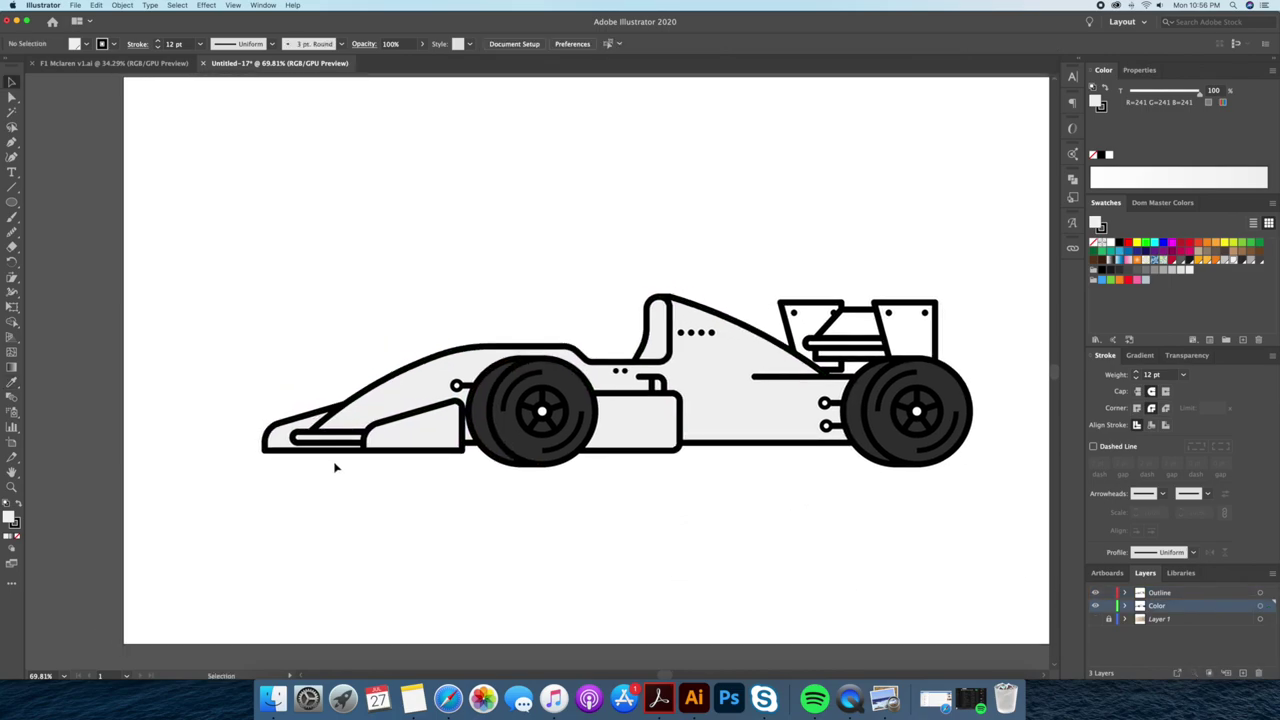
Fill the nose shape dark grey.
left_click(281, 455)
left_click(285, 449)
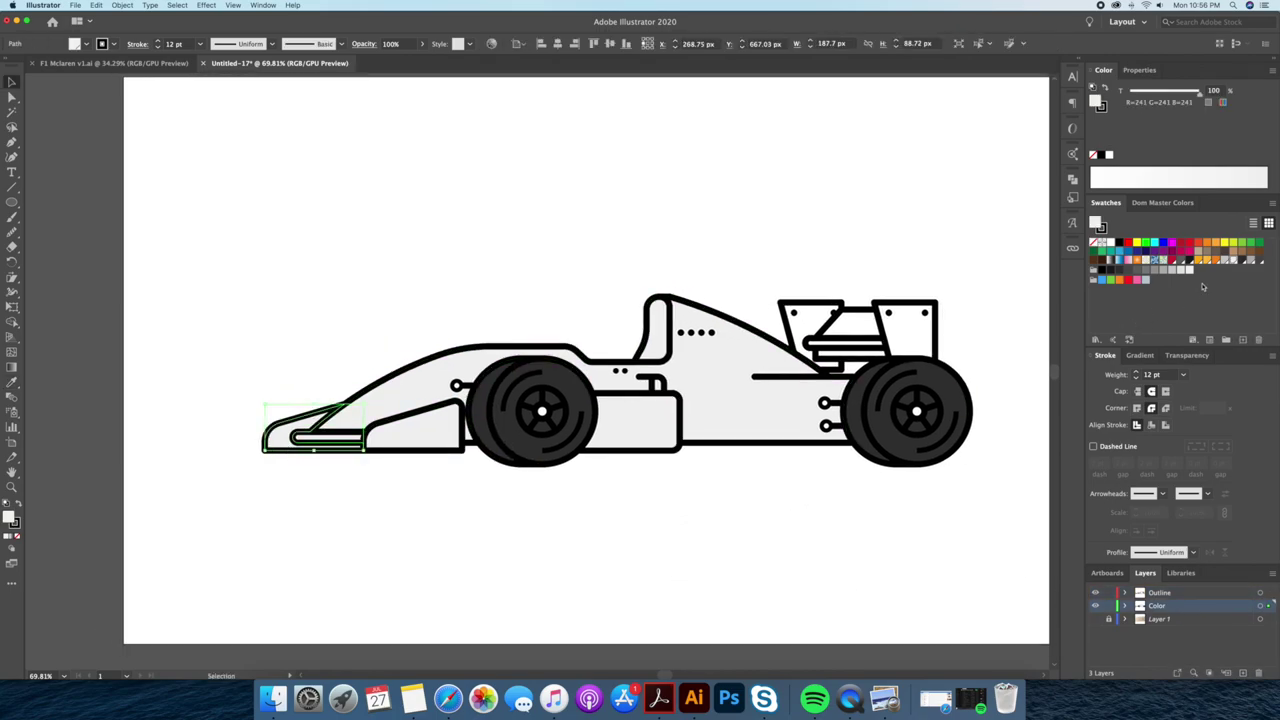
left_click(1243, 262)
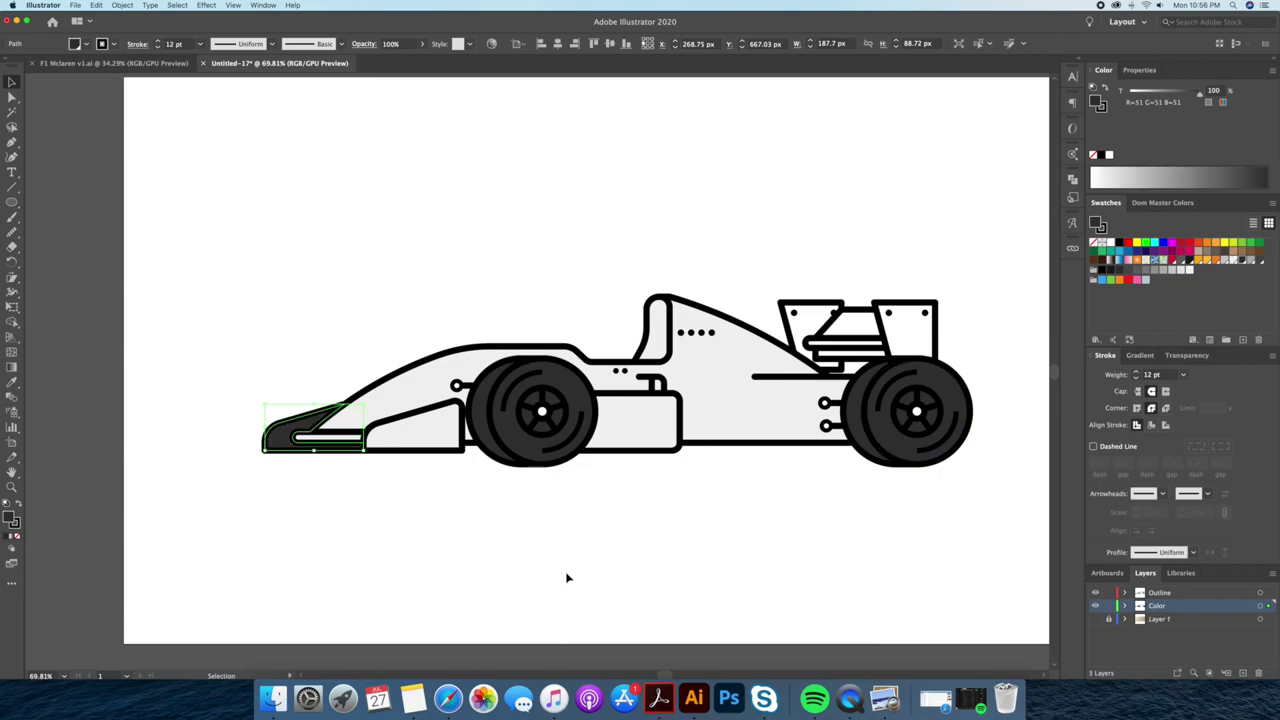
left_click(566, 576)
scroll(566, 578, "right", 3)
scroll(551, 583, "right", 2)
scroll(523, 294, "up", 3)
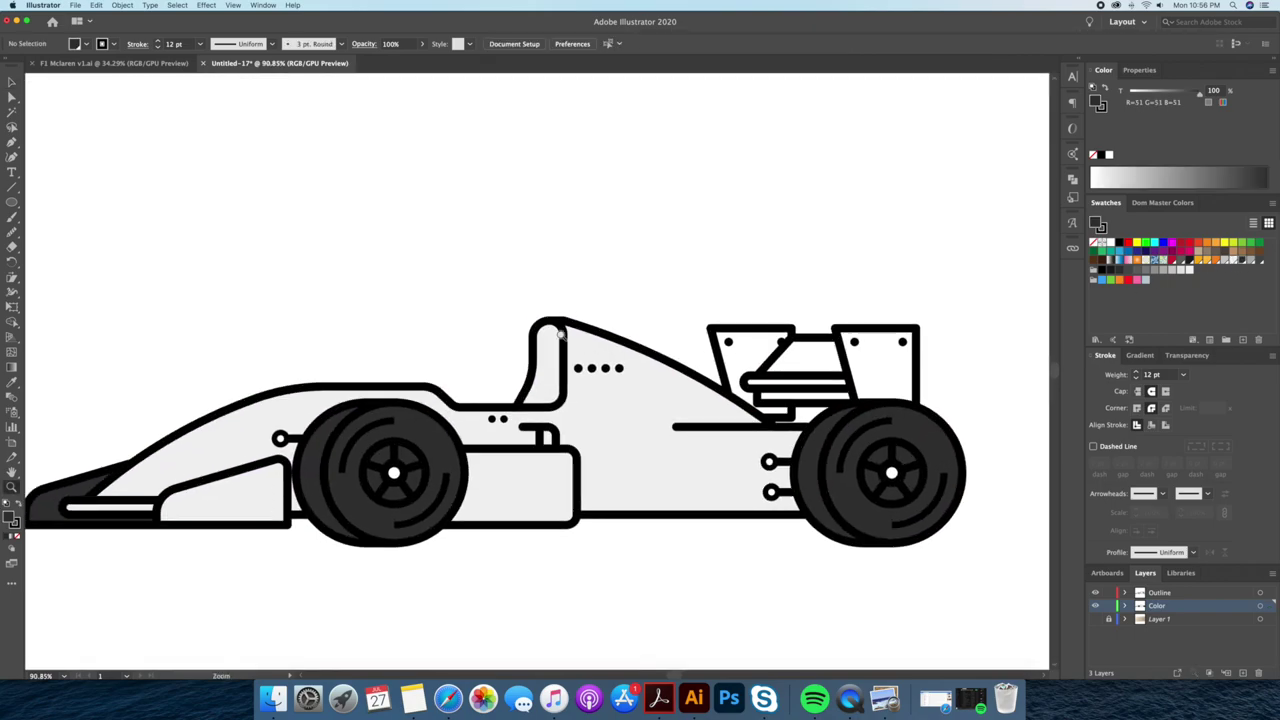
Give the cockpit headrest and front rear-wing piece the tyre's dark fill on the Color layer.
left_click(536, 345)
key("i")
left_click(345, 500)
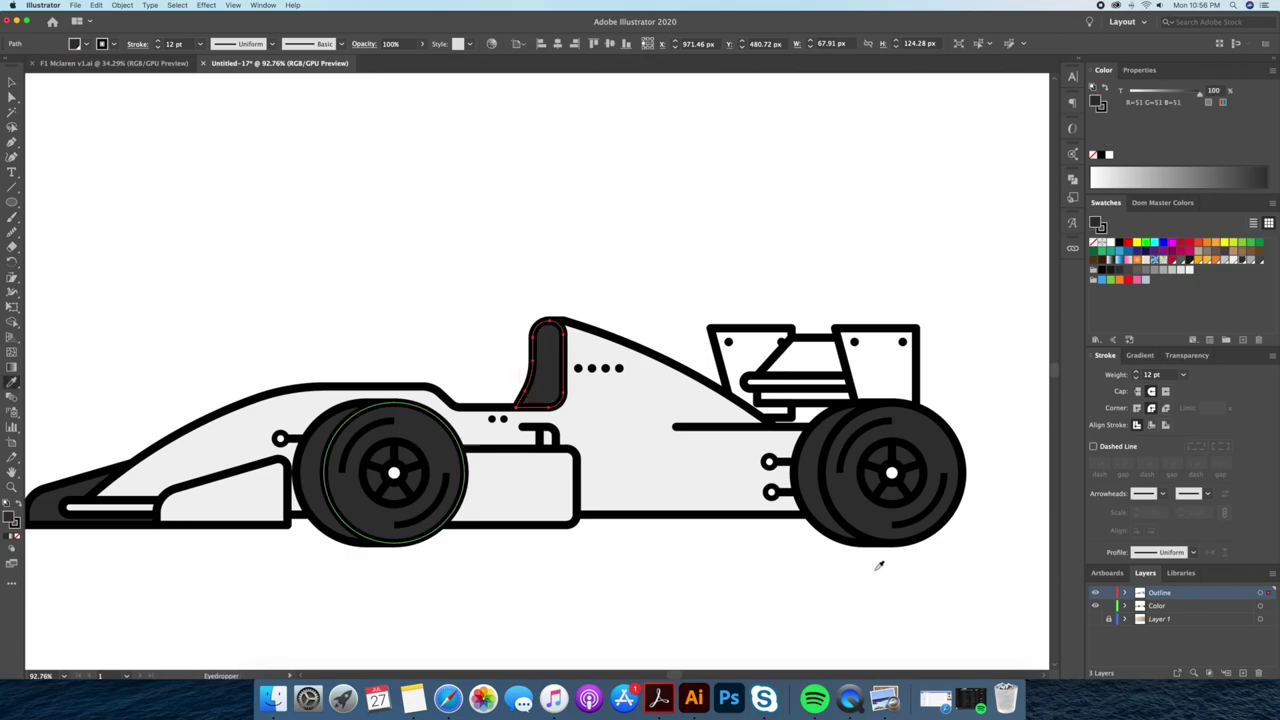
left_click_drag(1268, 593, 1268, 606)
key("v")
left_click(760, 335)
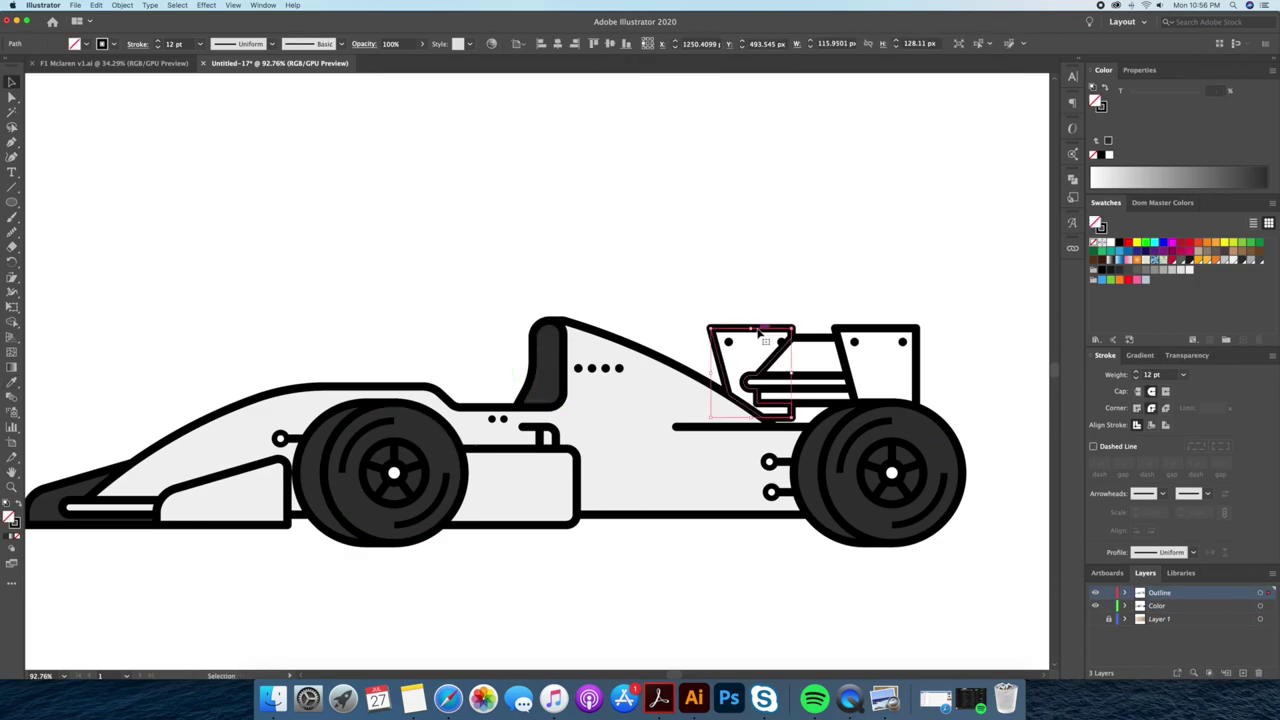
key("i")
left_click(855, 503)
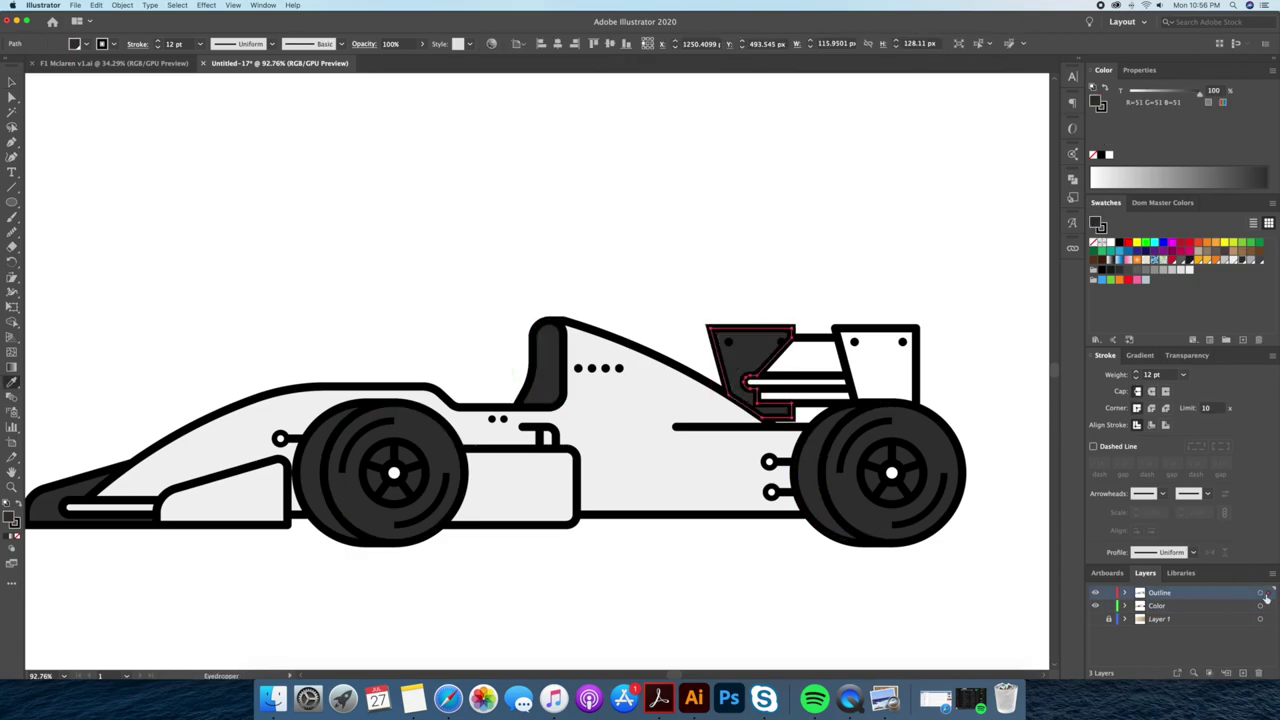
left_click_drag(1268, 593, 1268, 606)
key("v")
Move the rear wing panel to the Color layer with no stroke and a red fill.
left_click(921, 306)
left_click_drag(921, 306, 800, 283)
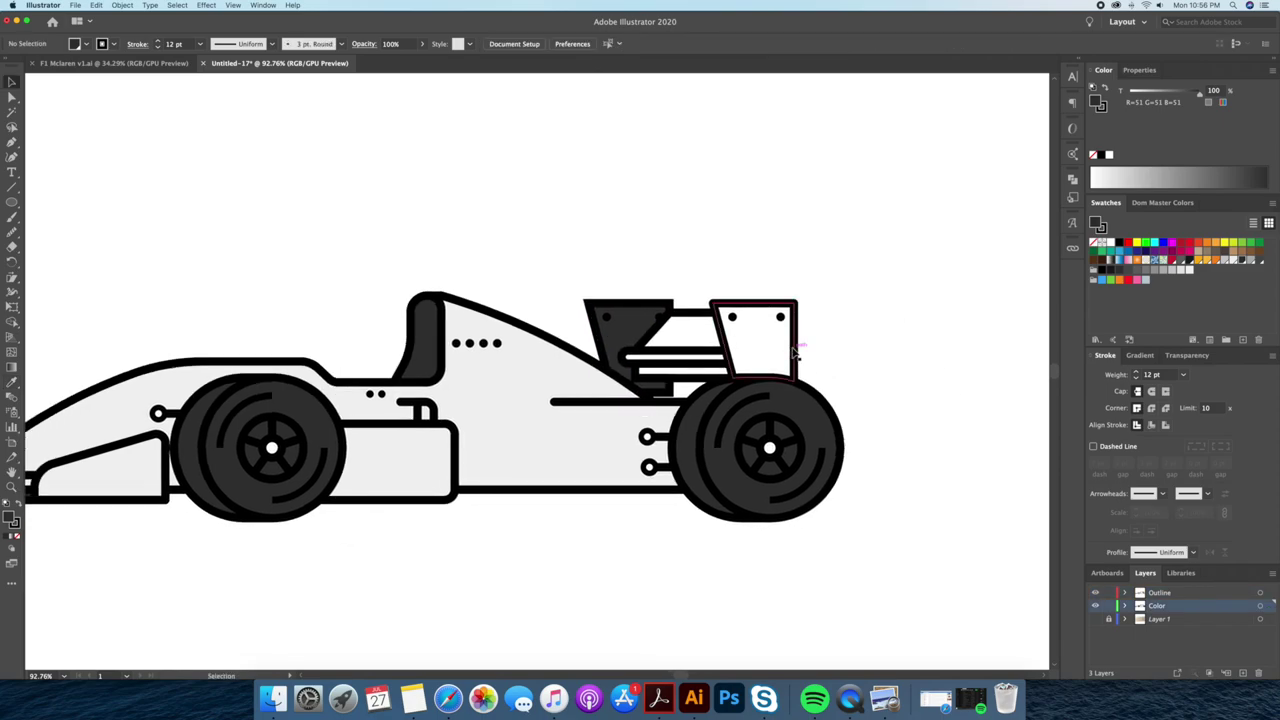
left_click(795, 352)
key("i")
left_click(582, 460)
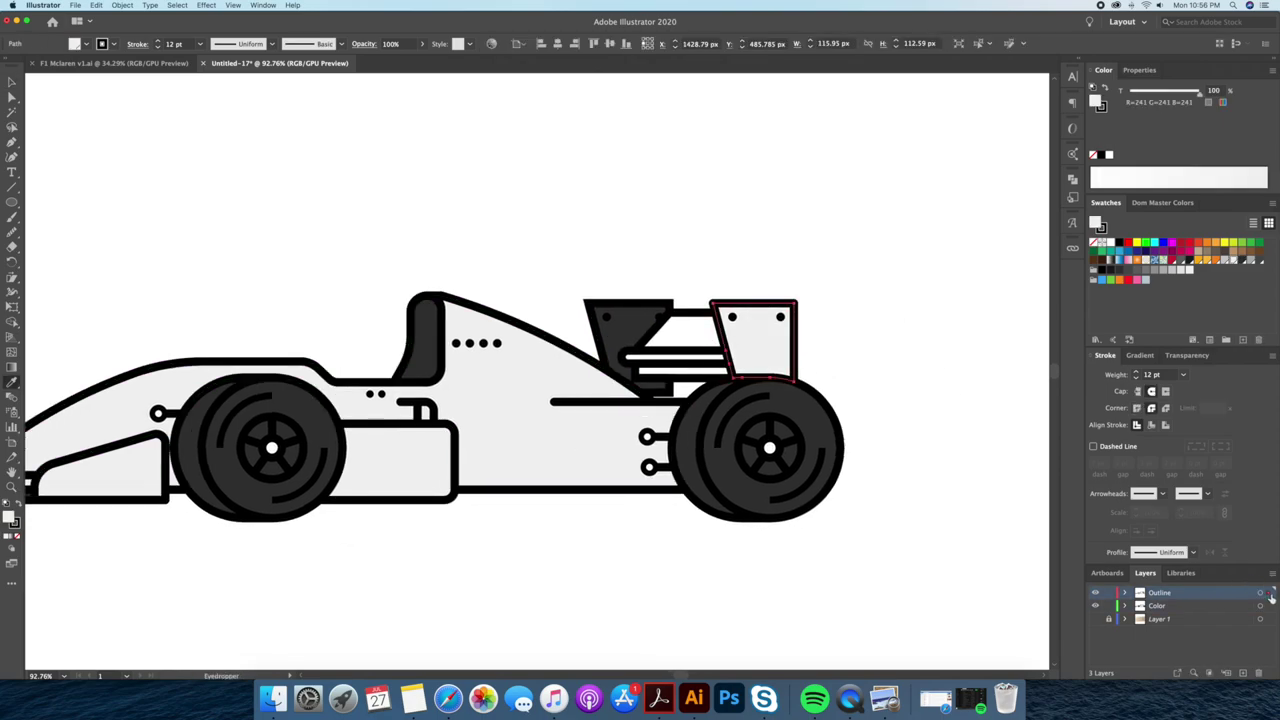
left_click_drag(1268, 593, 1265, 604)
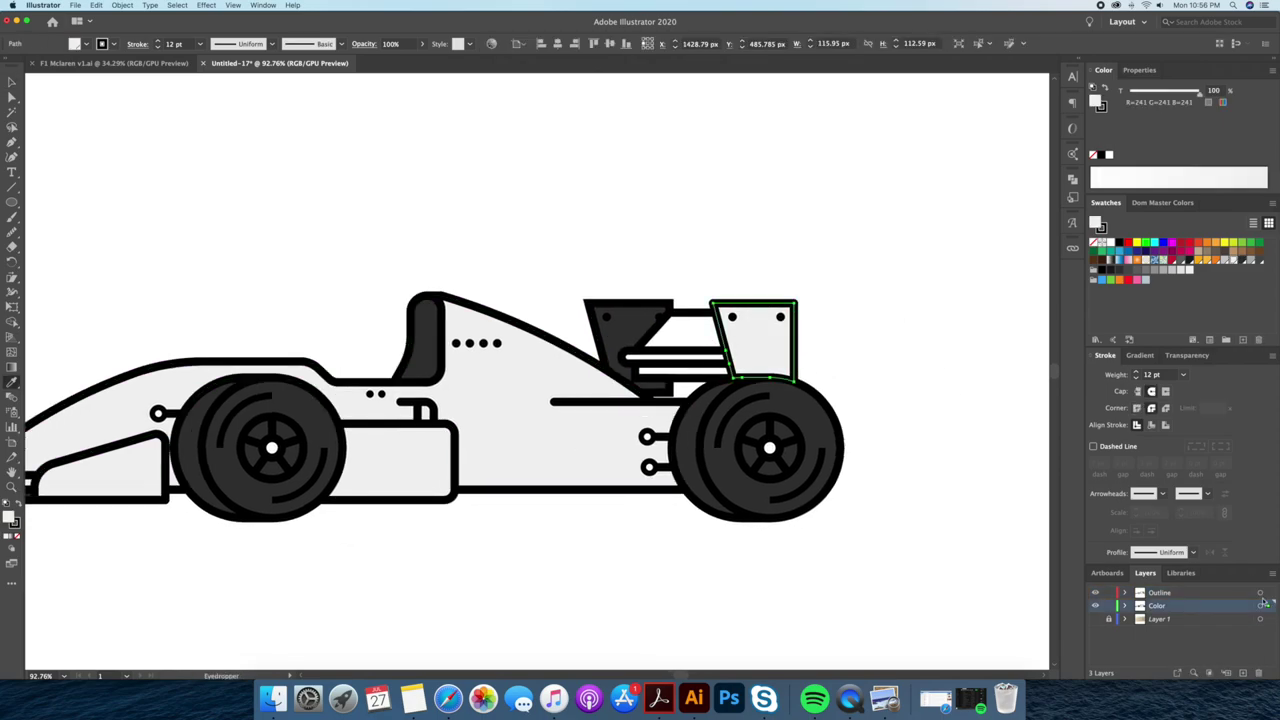
left_click(1103, 108)
left_click(1093, 154)
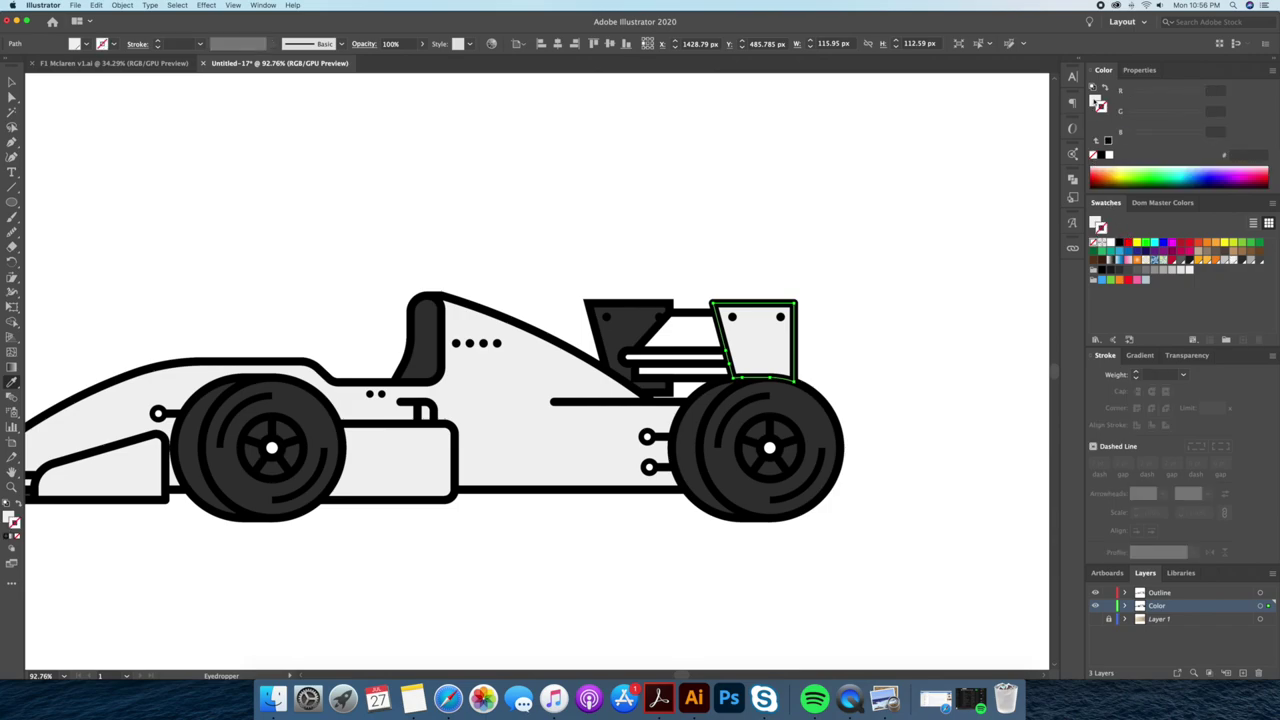
left_click(1172, 259)
Give the small rectangle beside the sidepod a sampled fill and move it onto the colour layer.
key("super+shift+a")
scroll(686, 543, "left", 5)
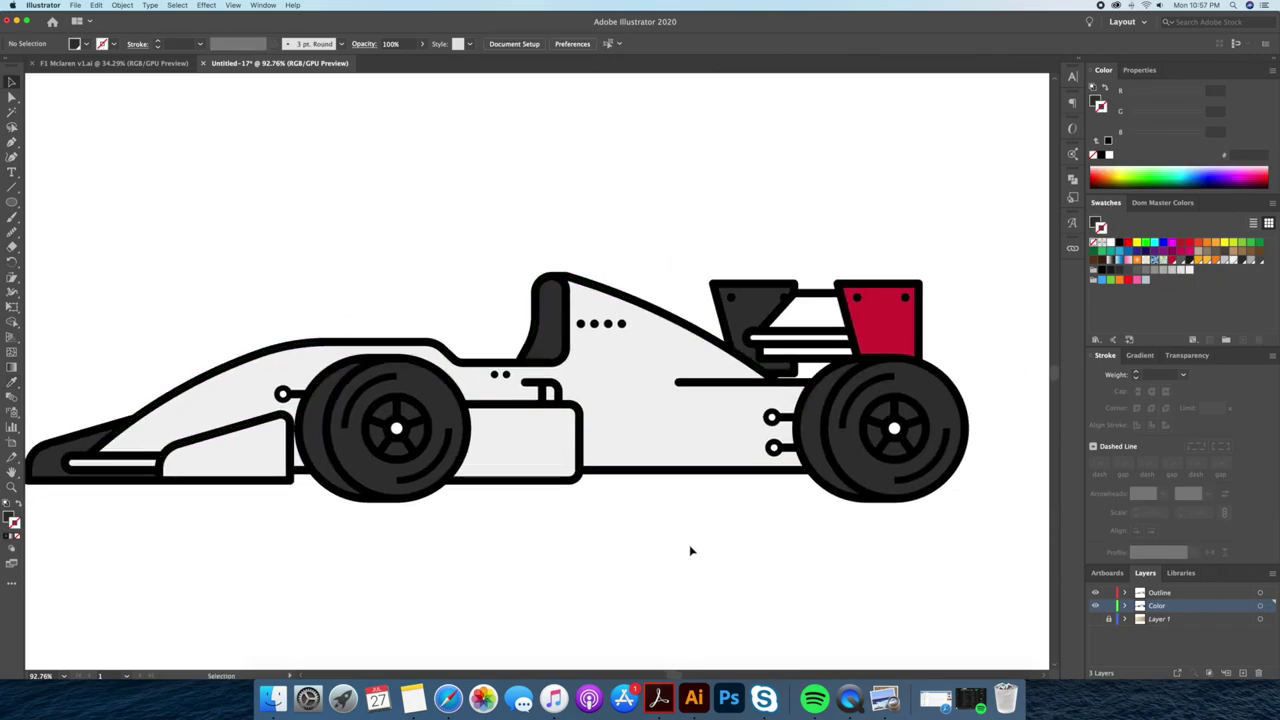
scroll(694, 548, "left", 2)
left_click(577, 388)
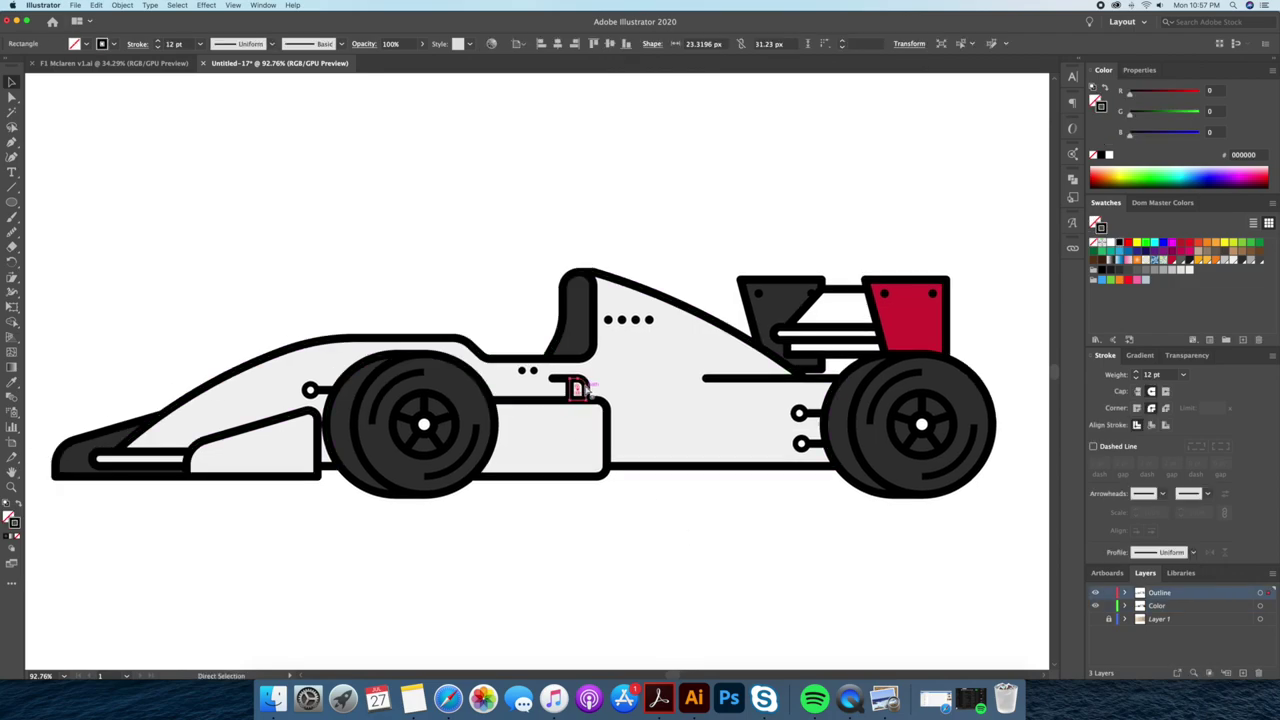
key("i")
left_click(1160, 606)
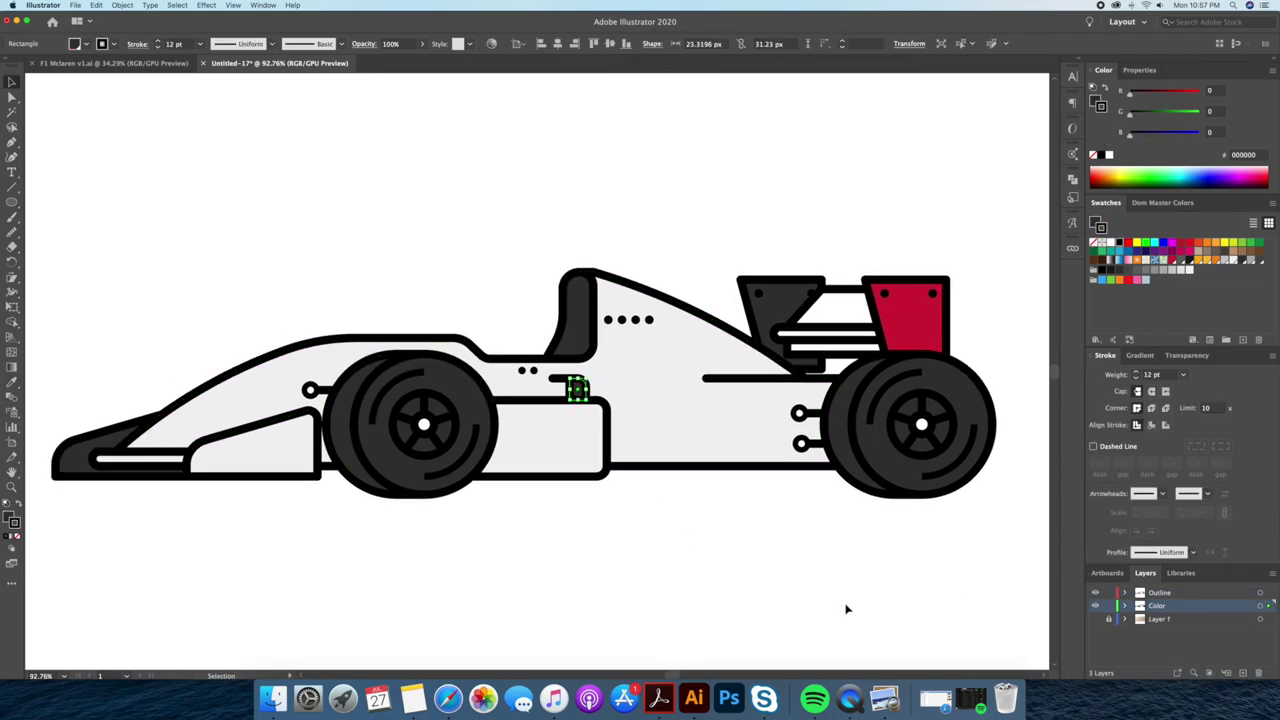
key("z")
left_click(774, 600)
Fill the windscreen and the strip below it with the body's light grey on the colour layer.
left_click(742, 318)
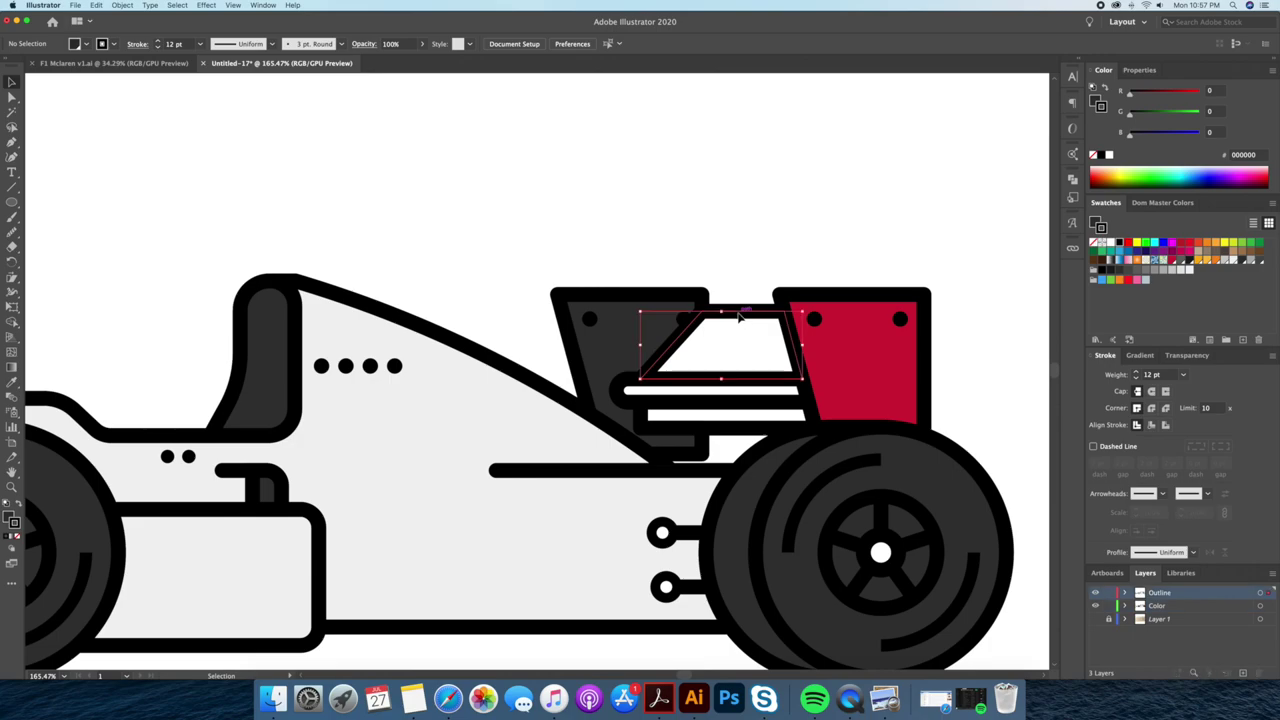
left_click(651, 404, "shift")
key("a")
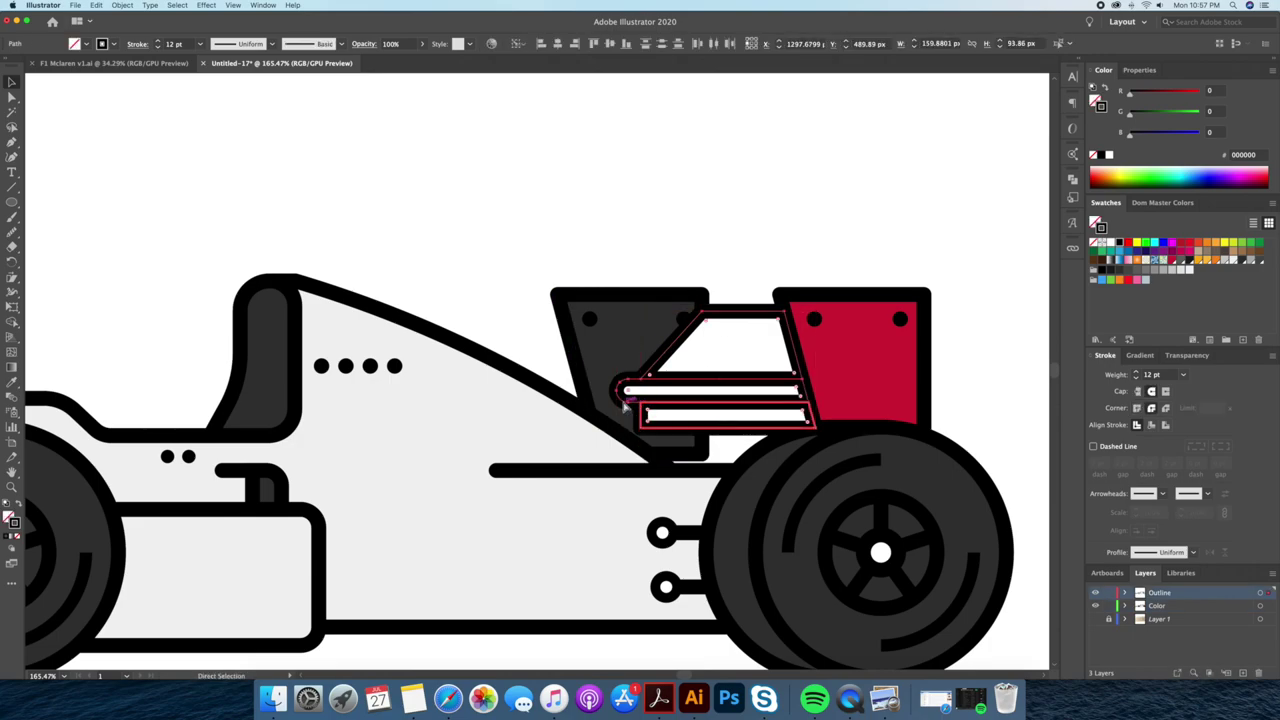
key("i")
left_click(532, 453)
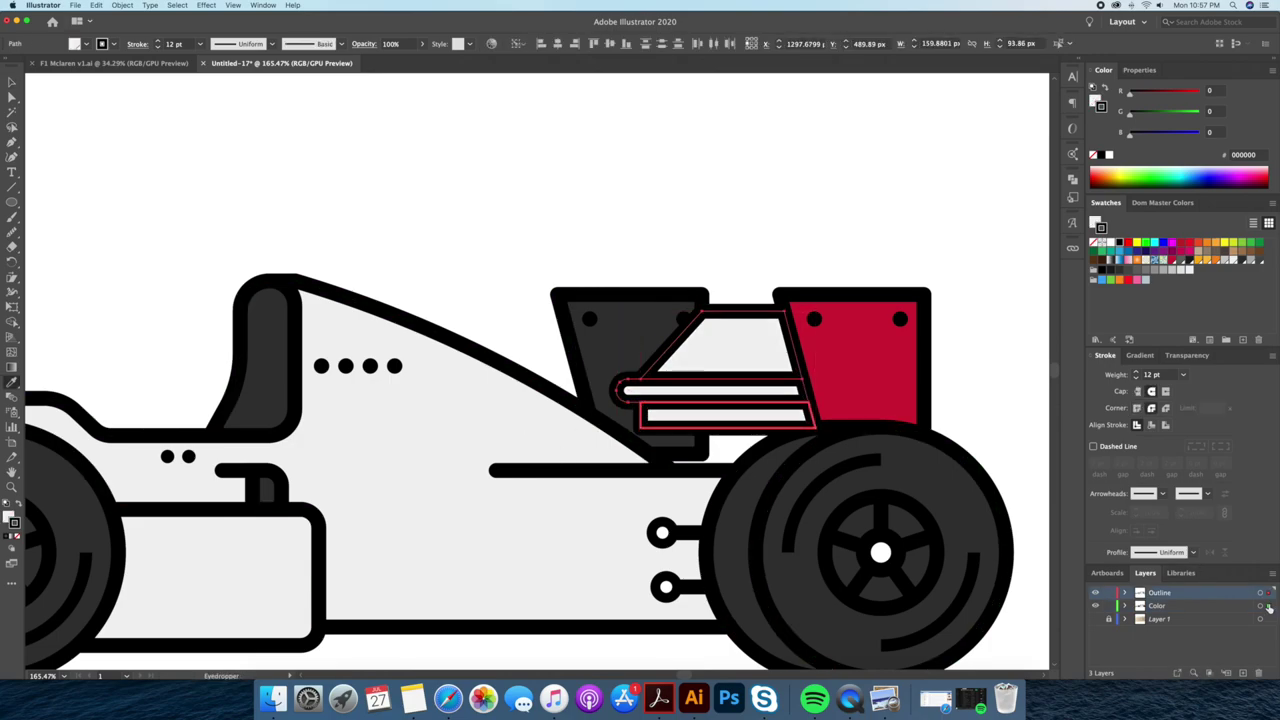
key("v")
left_click(731, 229)
left_click(700, 390)
Select the stripe under the windscreen and remove the lower strip's outline (stroke None).
key("i")
left_click(829, 366)
key("v")
left_click(700, 416)
left_click(1102, 106)
left_click(1103, 108)
left_click(1093, 154)
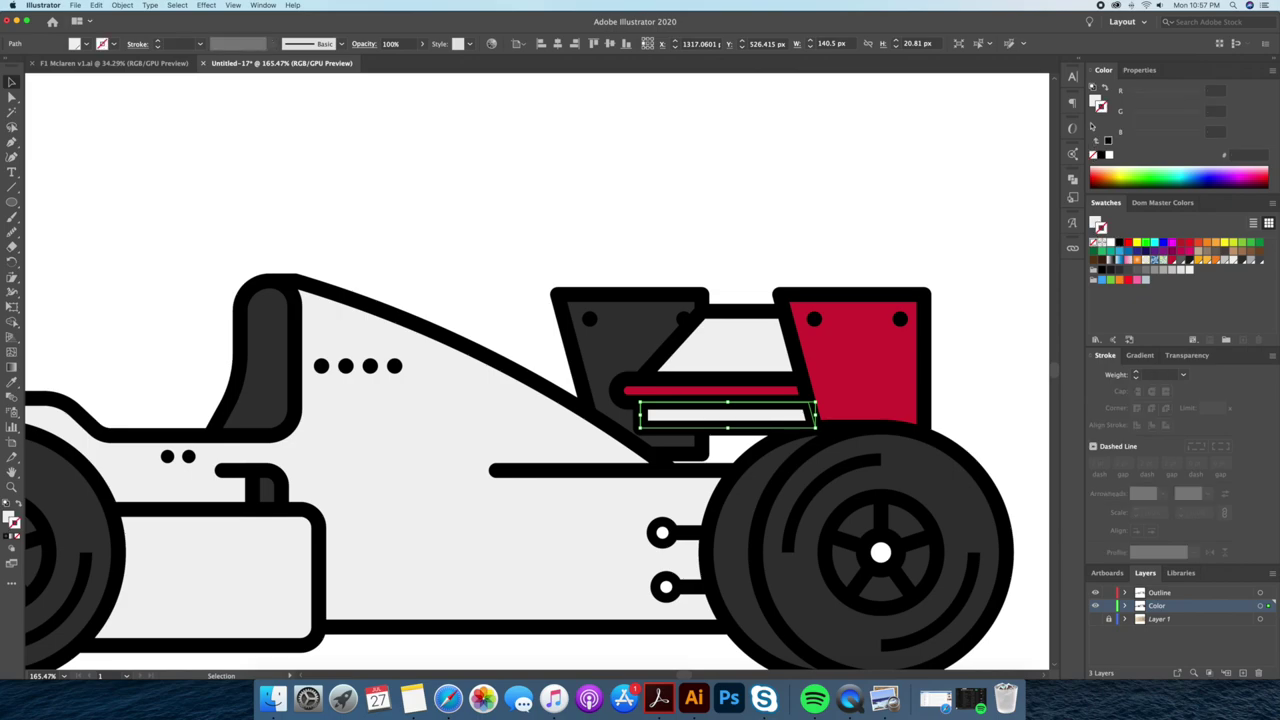
Give the sidepod rectangle a grey fill sampled with the Eyedropper.
left_click(429, 451)
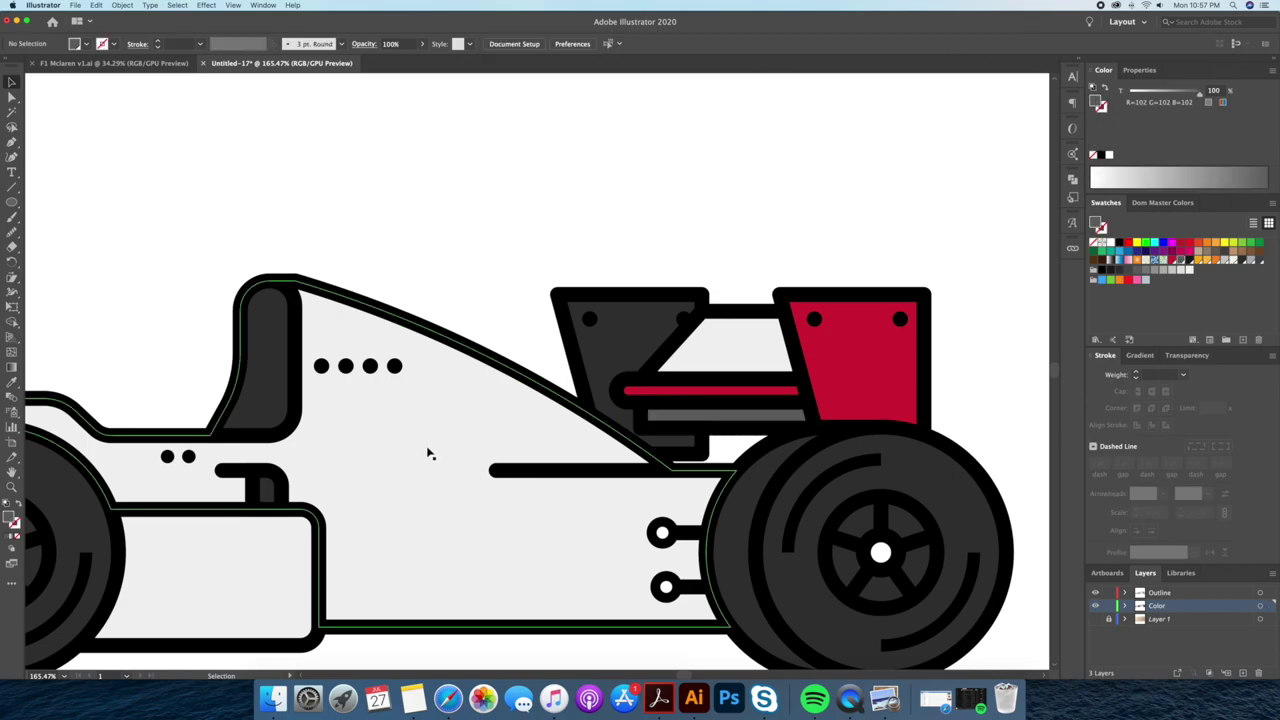
left_click(1103, 108)
left_click(429, 540)
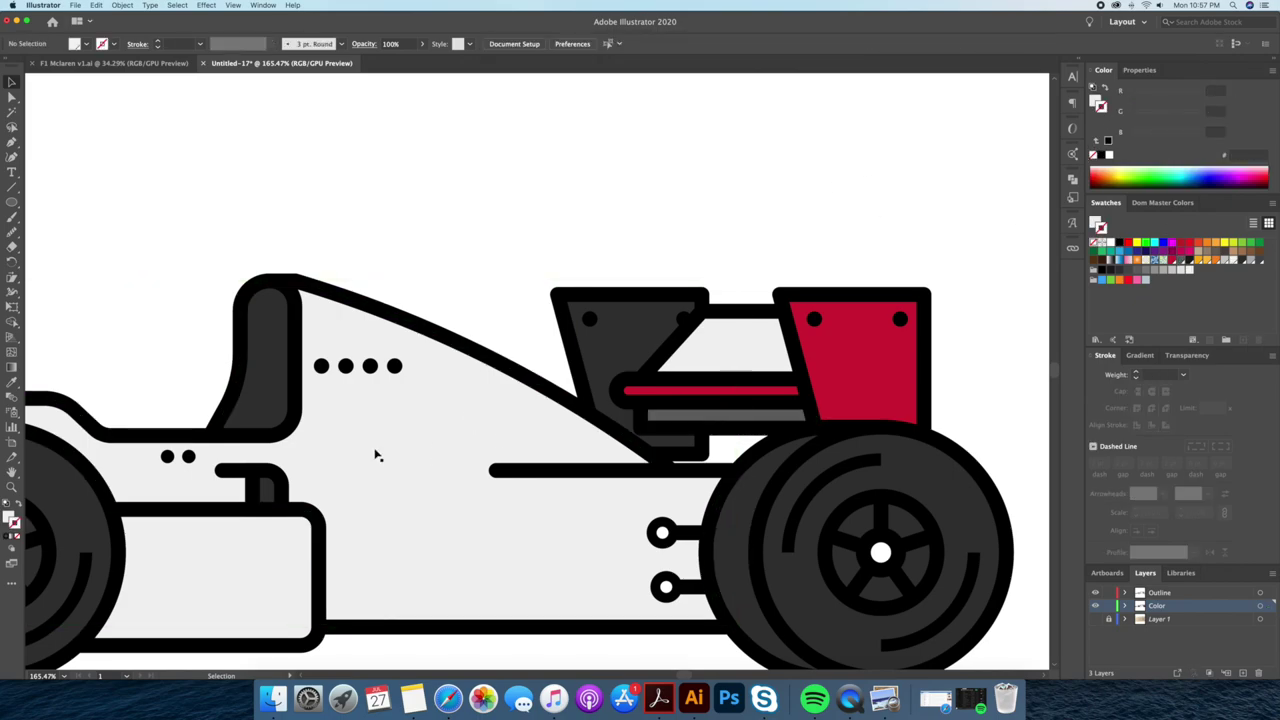
key("i")
scroll(632, 247, "left", 5)
key("v")
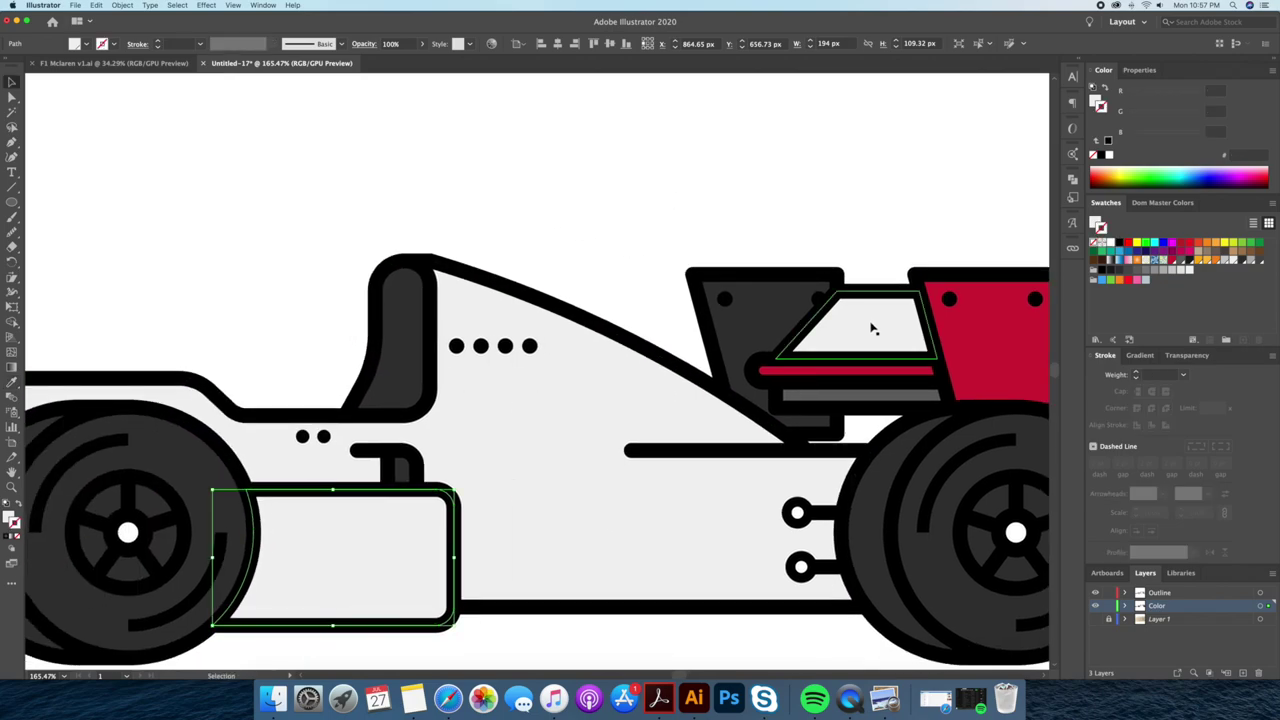
Check the windscreen, front wing side panel and dark nose shape fills.
left_click(860, 323)
scroll(532, 491, "down", 2)
scroll(608, 480, "left", 5)
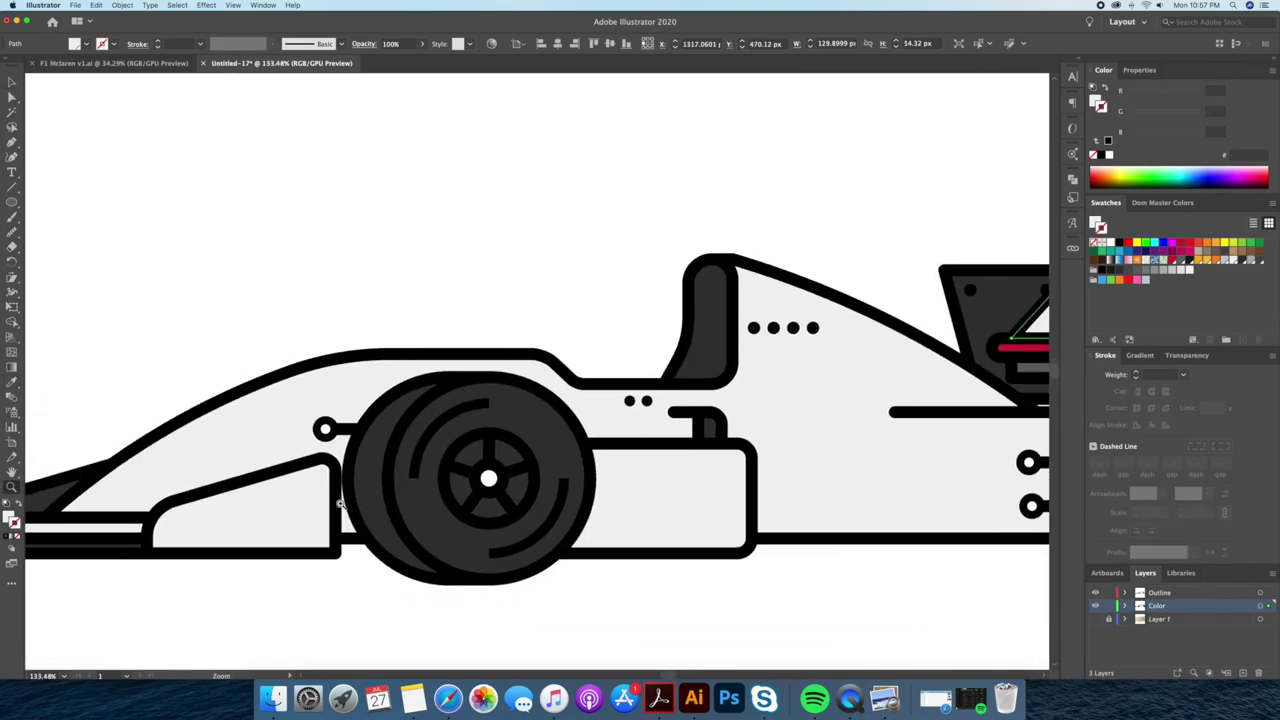
left_click(271, 503)
scroll(300, 510, "left", 5)
left_click(265, 512)
left_click(700, 263)
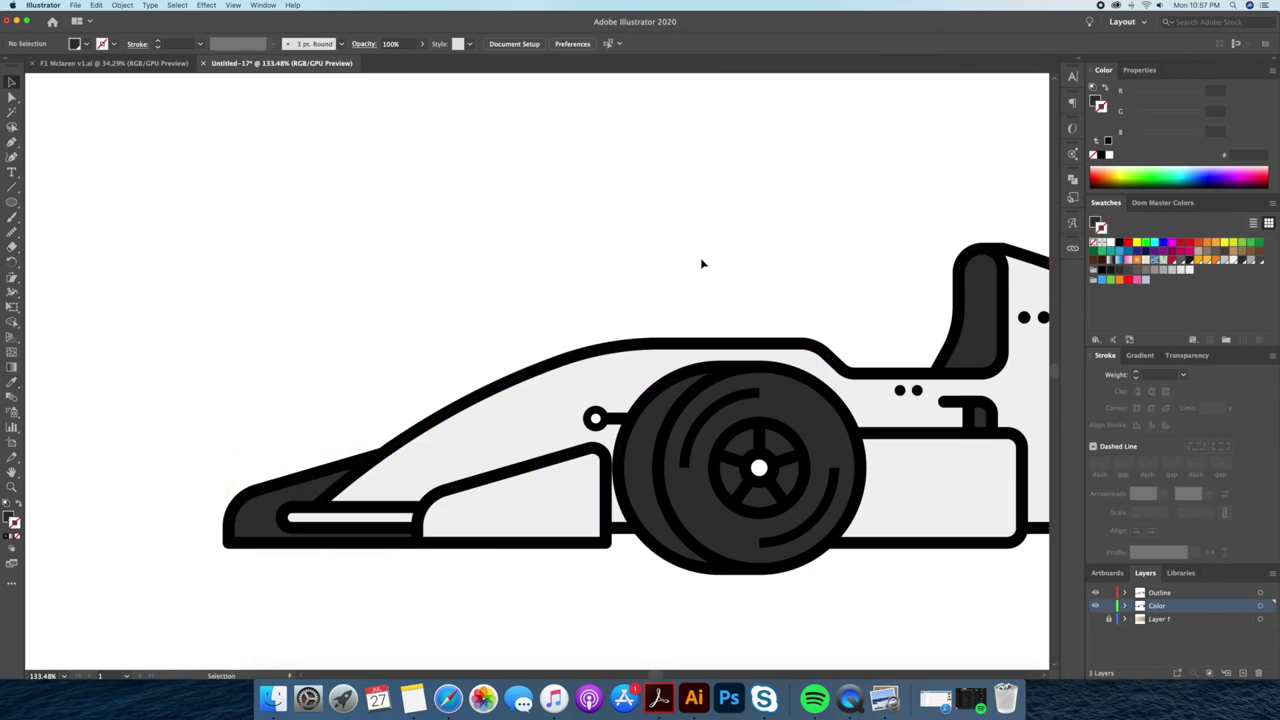
Check the front and rear tyre rings, fit the whole car, and select the wheel arcs.
left_click(640, 470)
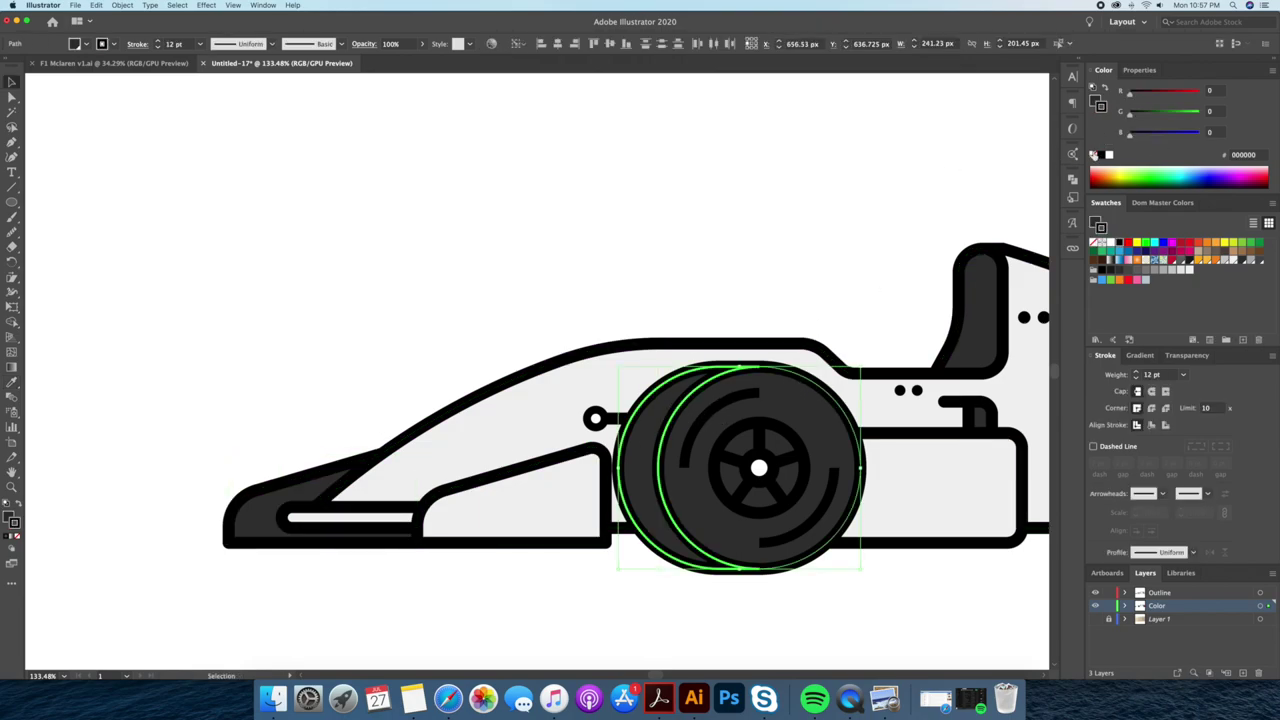
left_click(900, 246)
scroll(800, 300, "right", 10)
left_click(762, 393)
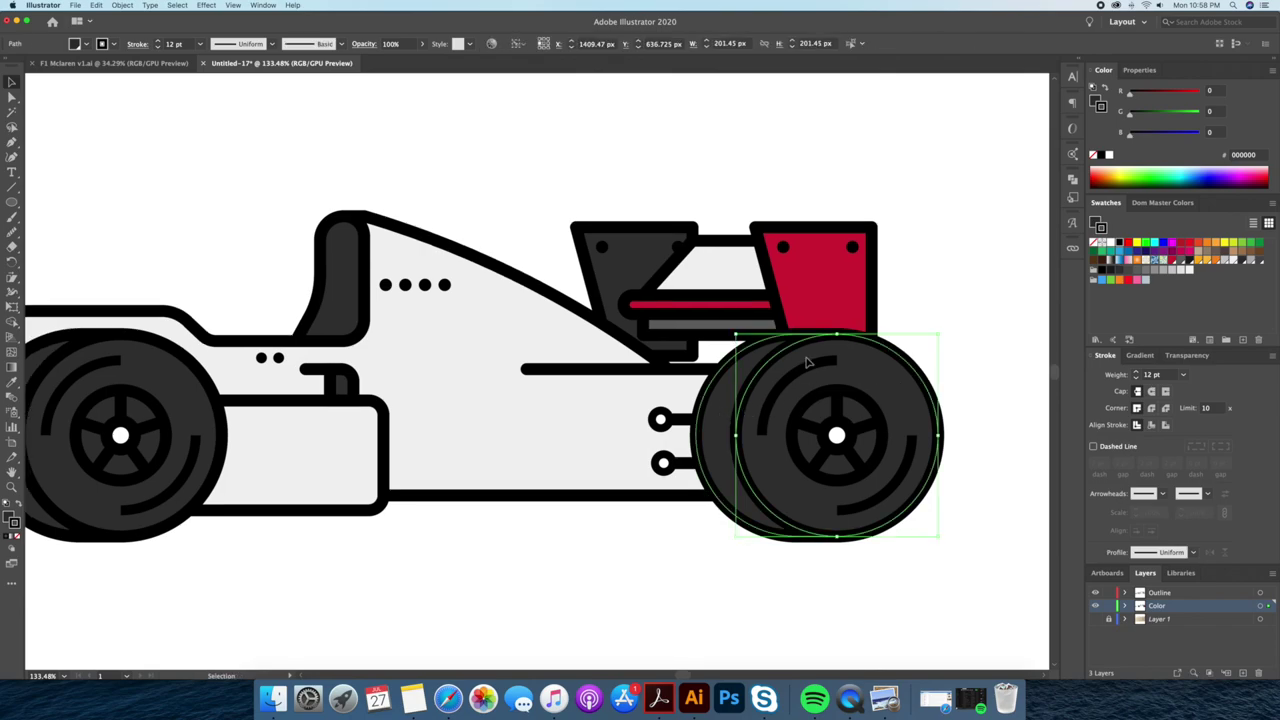
left_click(797, 132)
key("super+0")
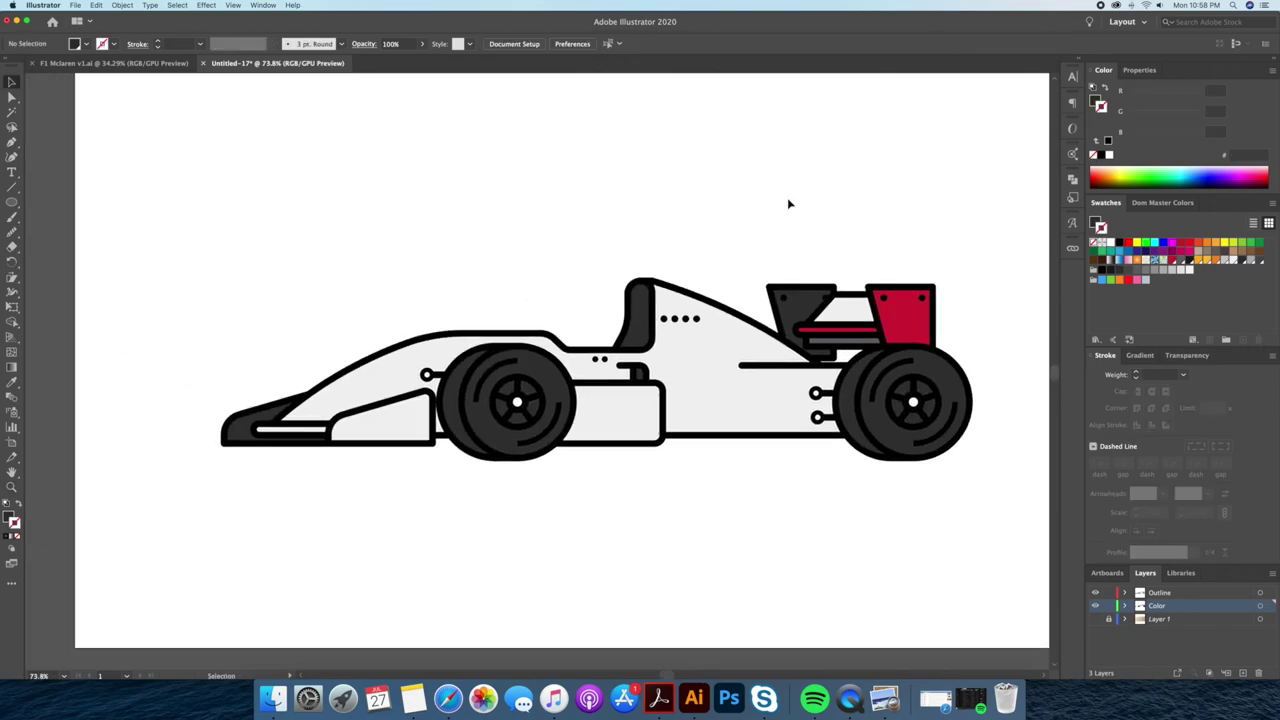
left_click(930, 410)
Convert the wheel arc strokes into filled shapes and make them orange.
left_click(122, 5)
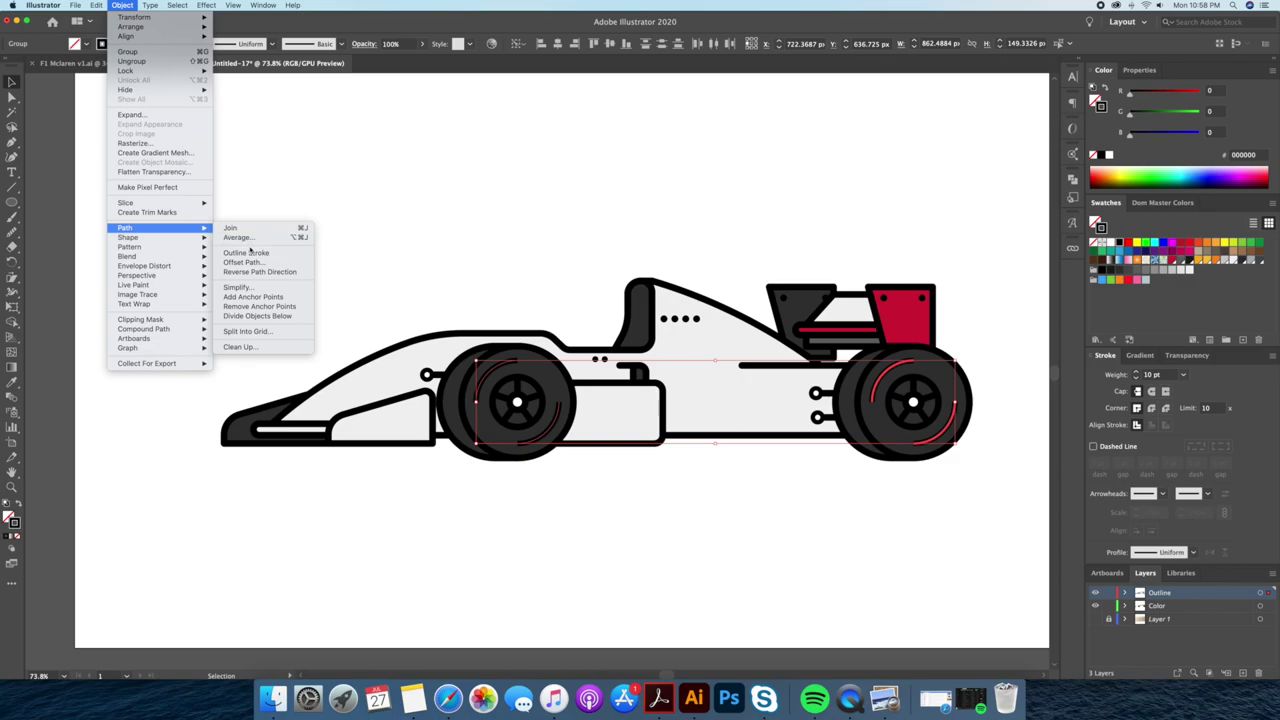
left_click(251, 255)
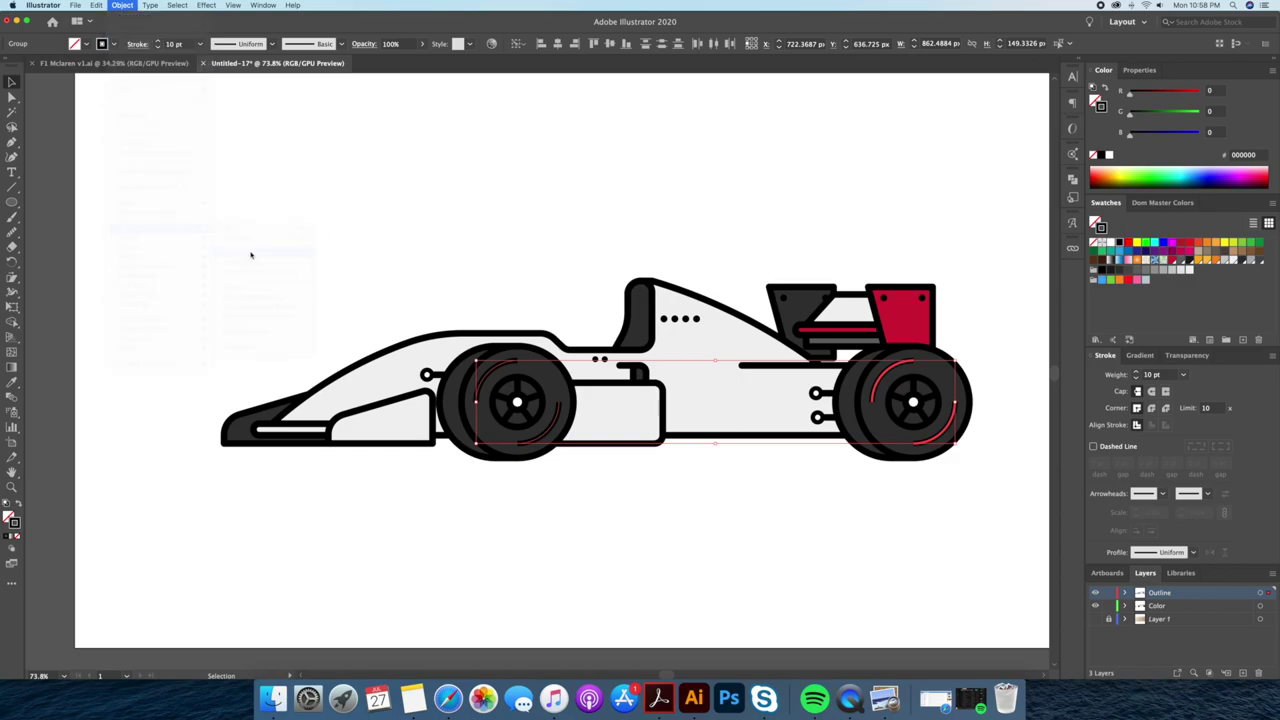
left_click(1208, 260)
left_click(1209, 261)
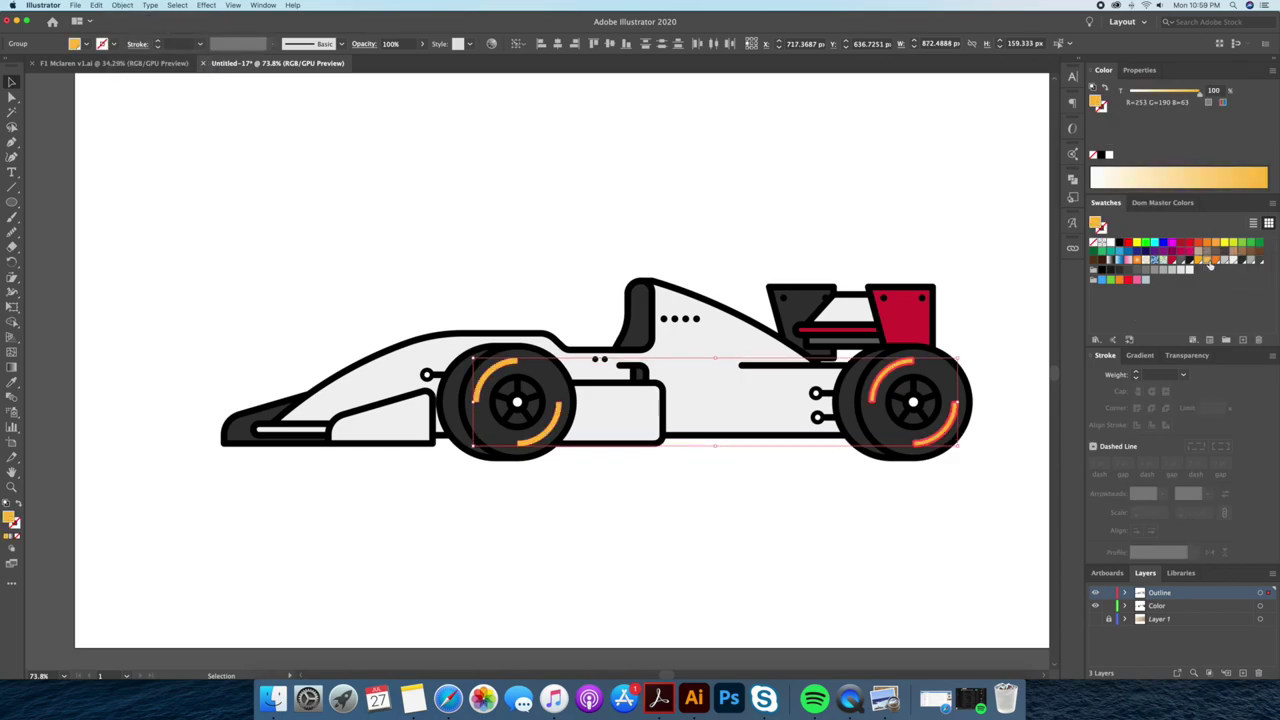
left_click(793, 216)
Fill the suspension mounts beside both wheels with dark grey R=77.
left_click_drag(818, 223, 781, 198)
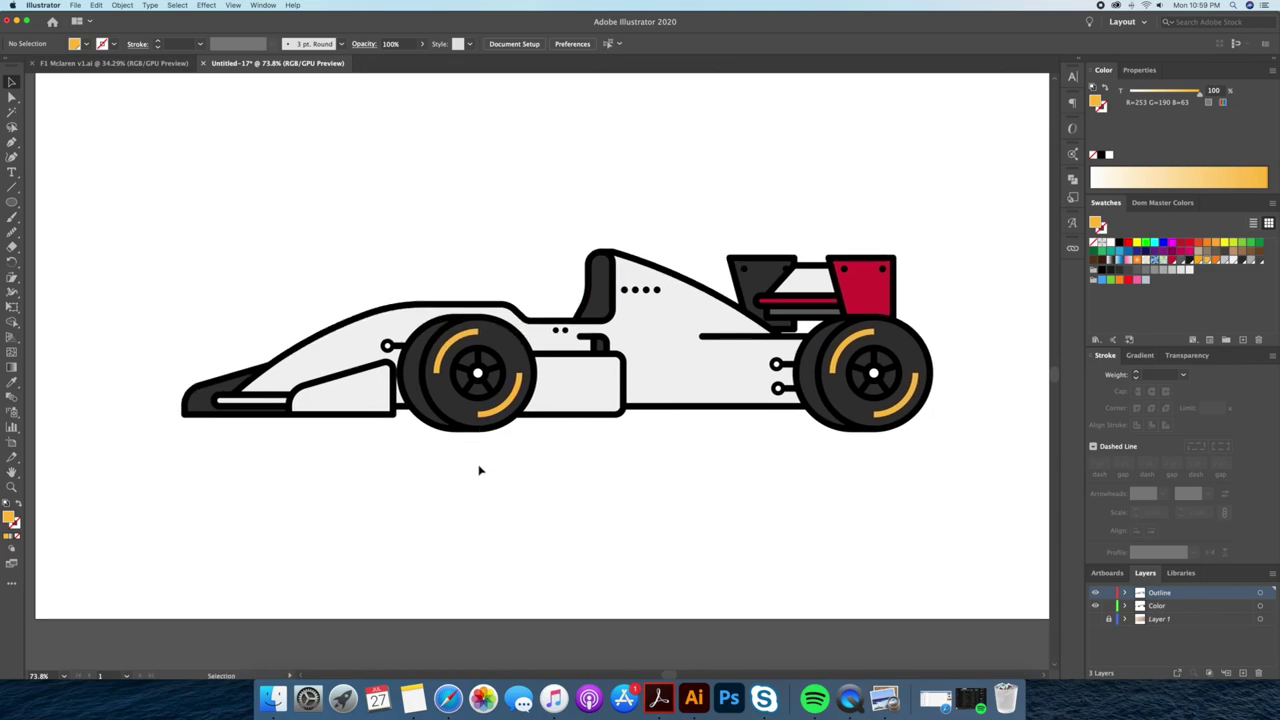
left_click_drag(551, 456, 501, 473)
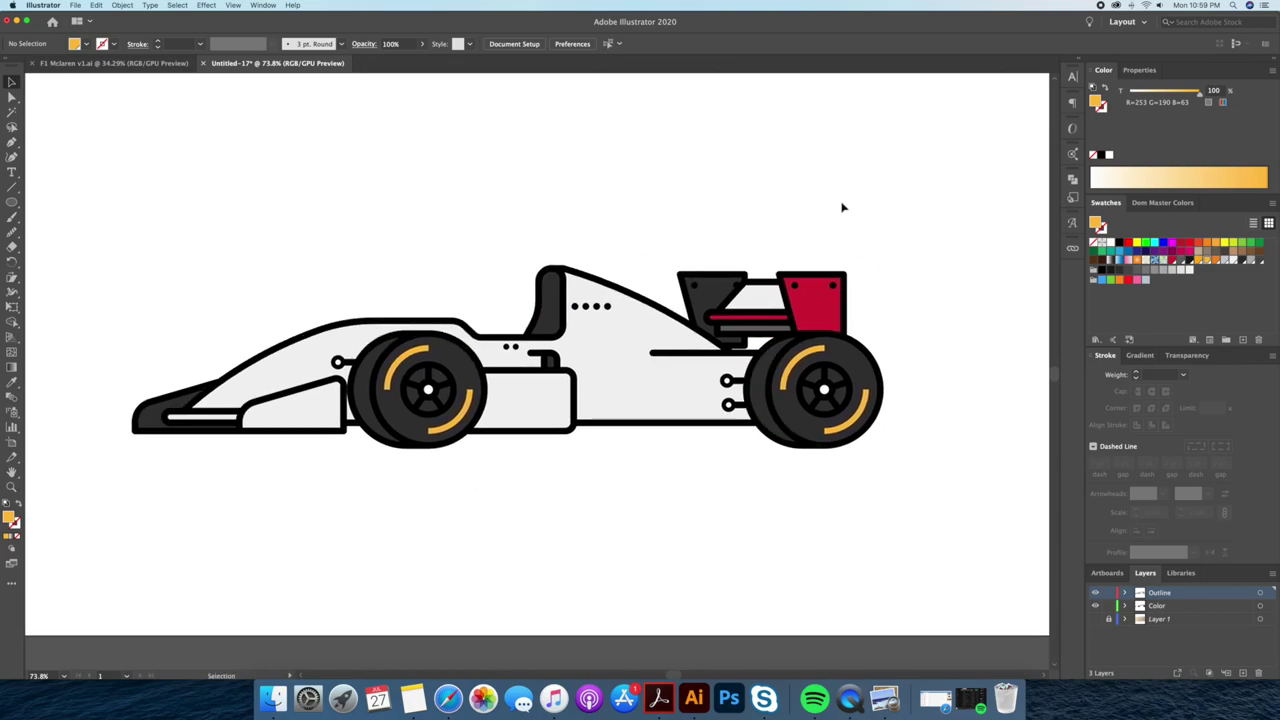
left_click(338, 362)
left_click(728, 406, "shift")
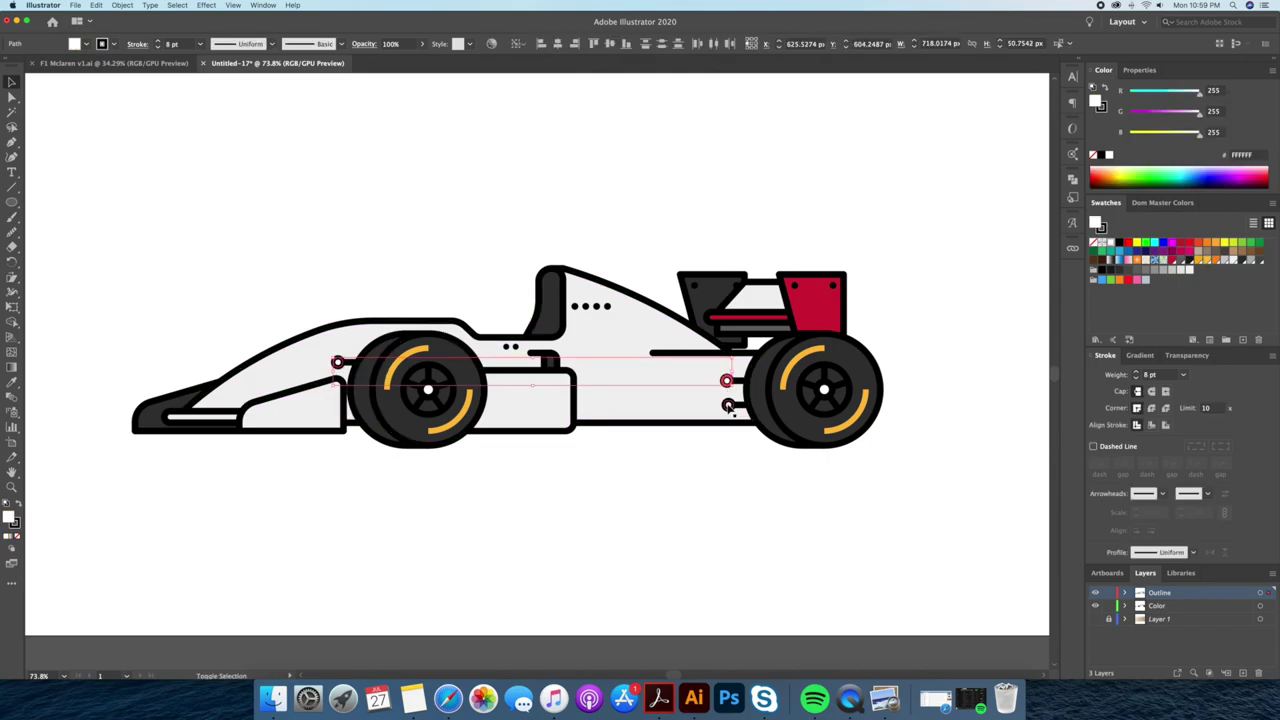
left_click(1251, 261)
left_click(1258, 262)
left_click(829, 237)
Pan back over the car and select the duplicate ring behind the front wheel.
scroll(829, 237, "down", 1)
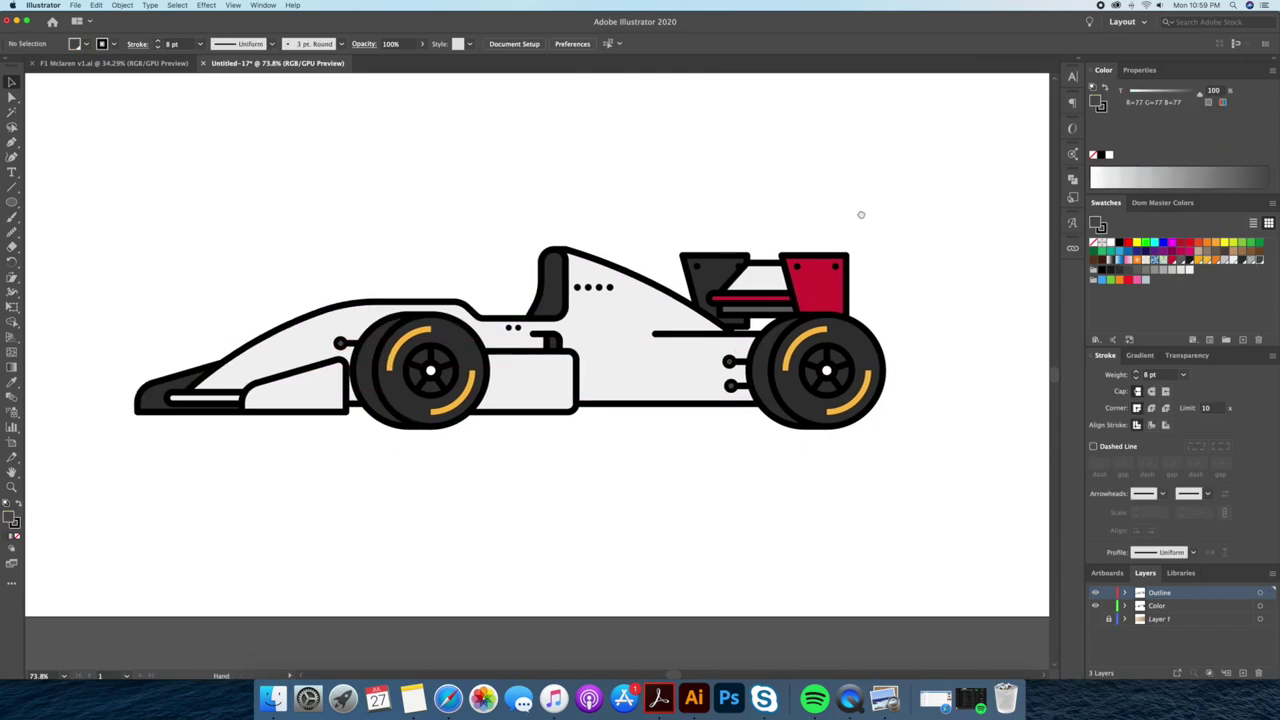
scroll(511, 463, "right", 2)
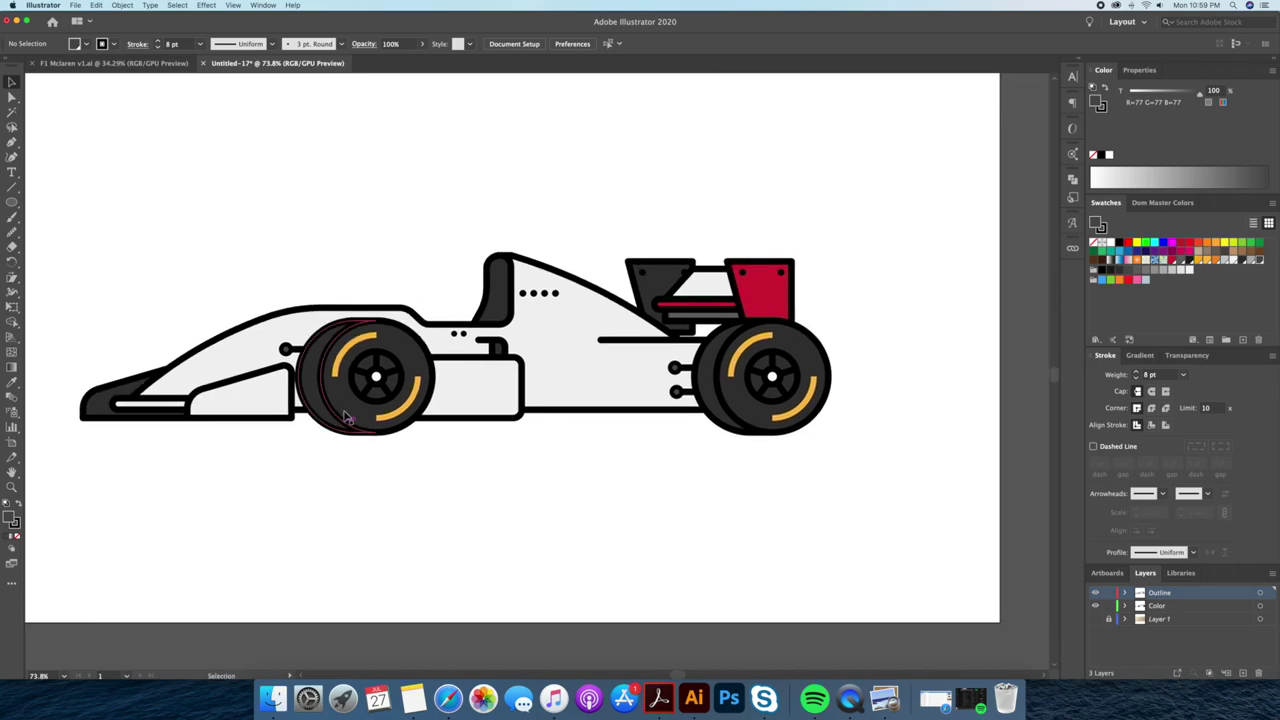
left_click_drag(370, 255, 377, 243)
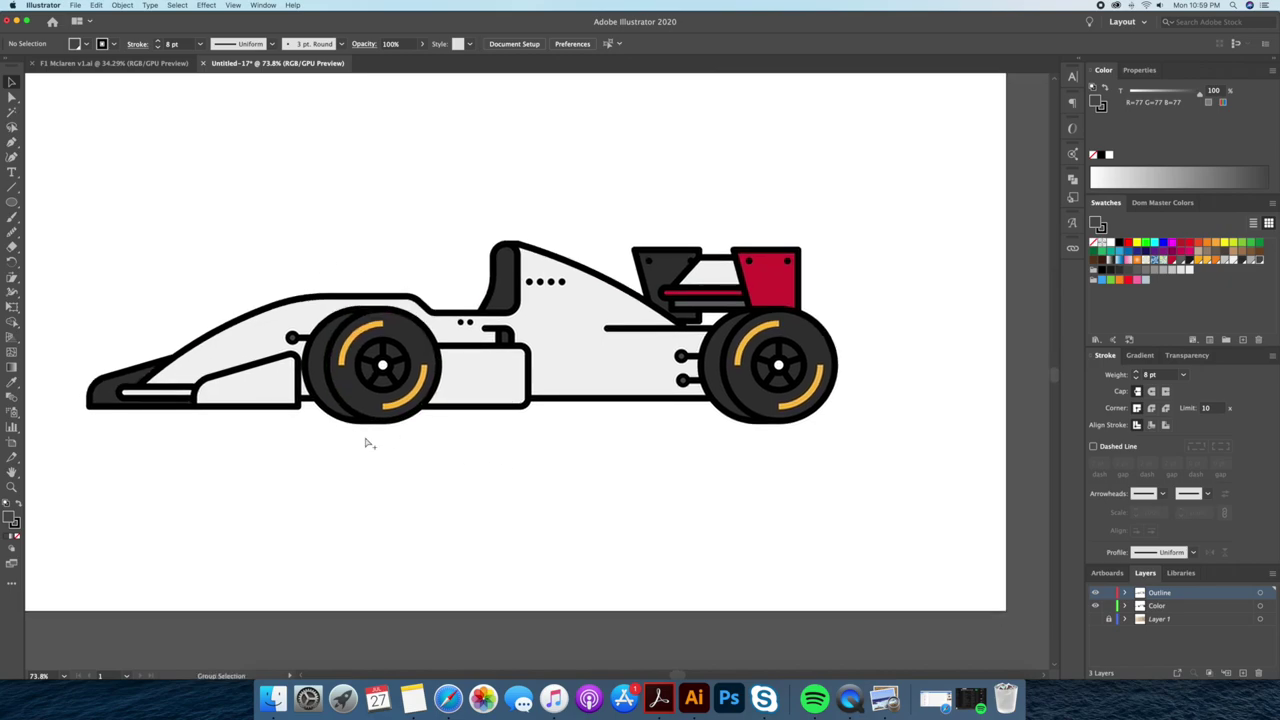
left_click_drag(365, 442, 468, 463)
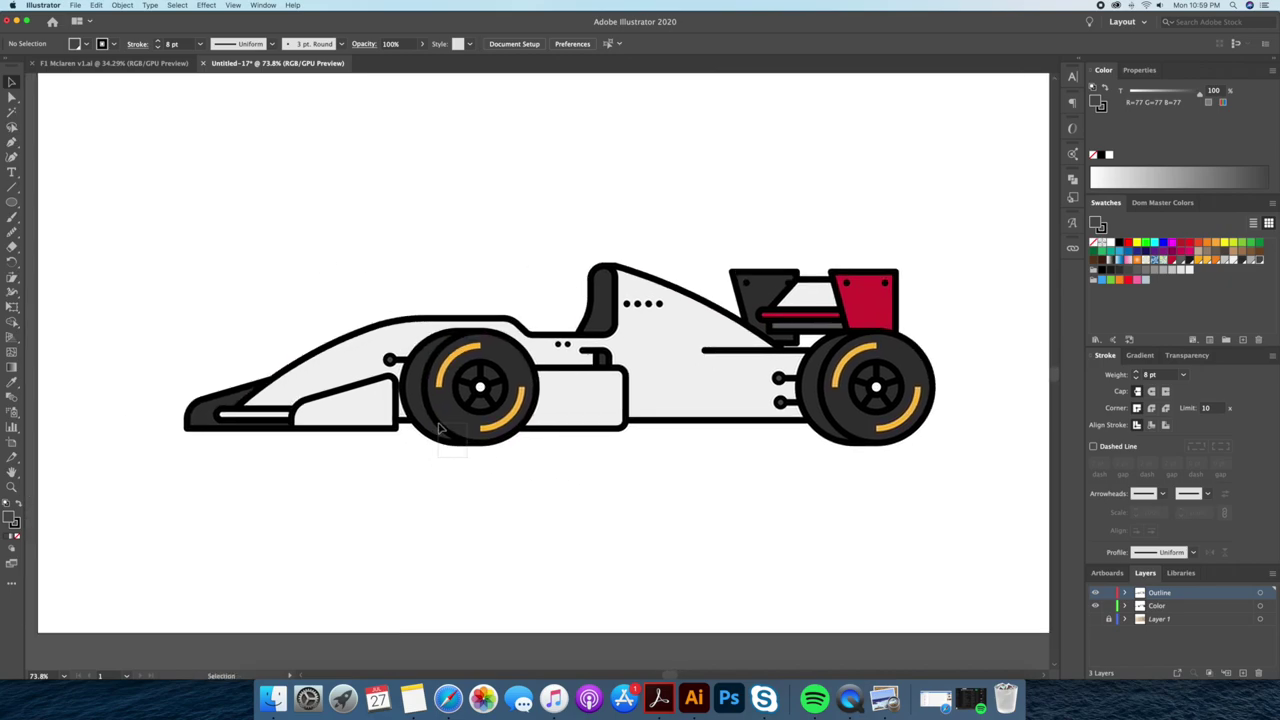
left_click(442, 428)
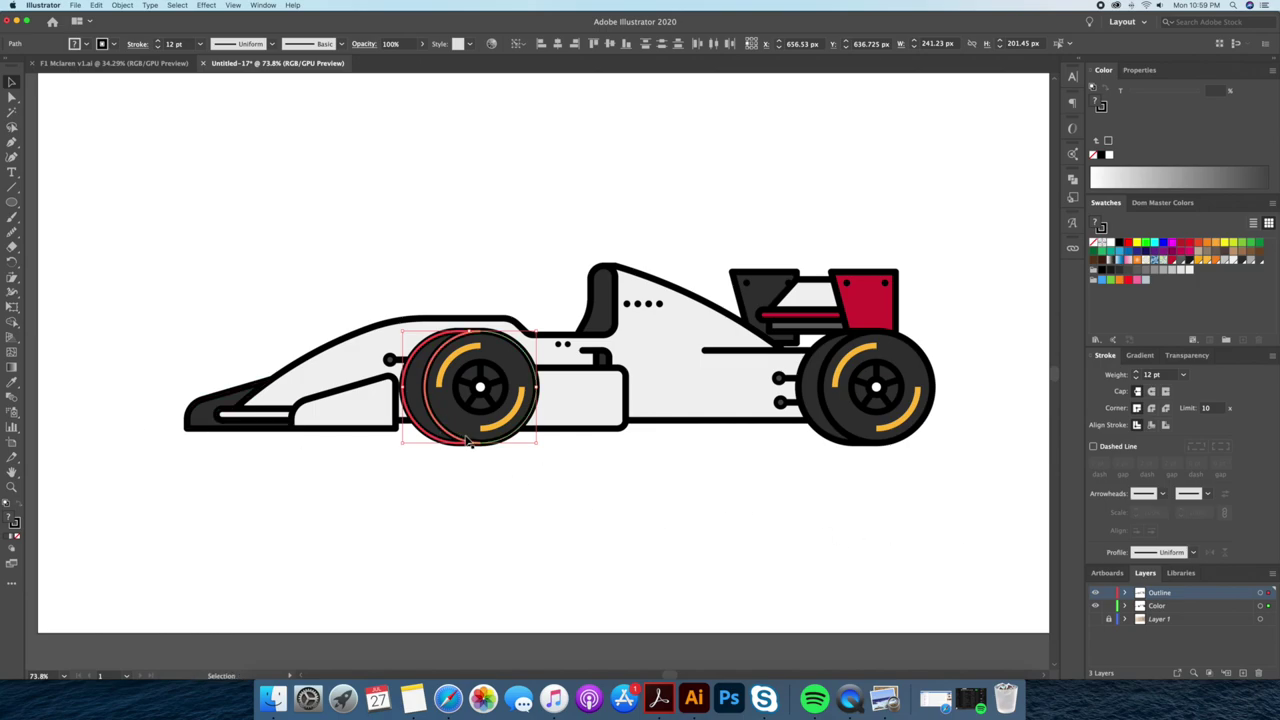
Move the duplicate wheel ring under the nose and send it to the back.
left_click_drag(480, 447, 250, 449)
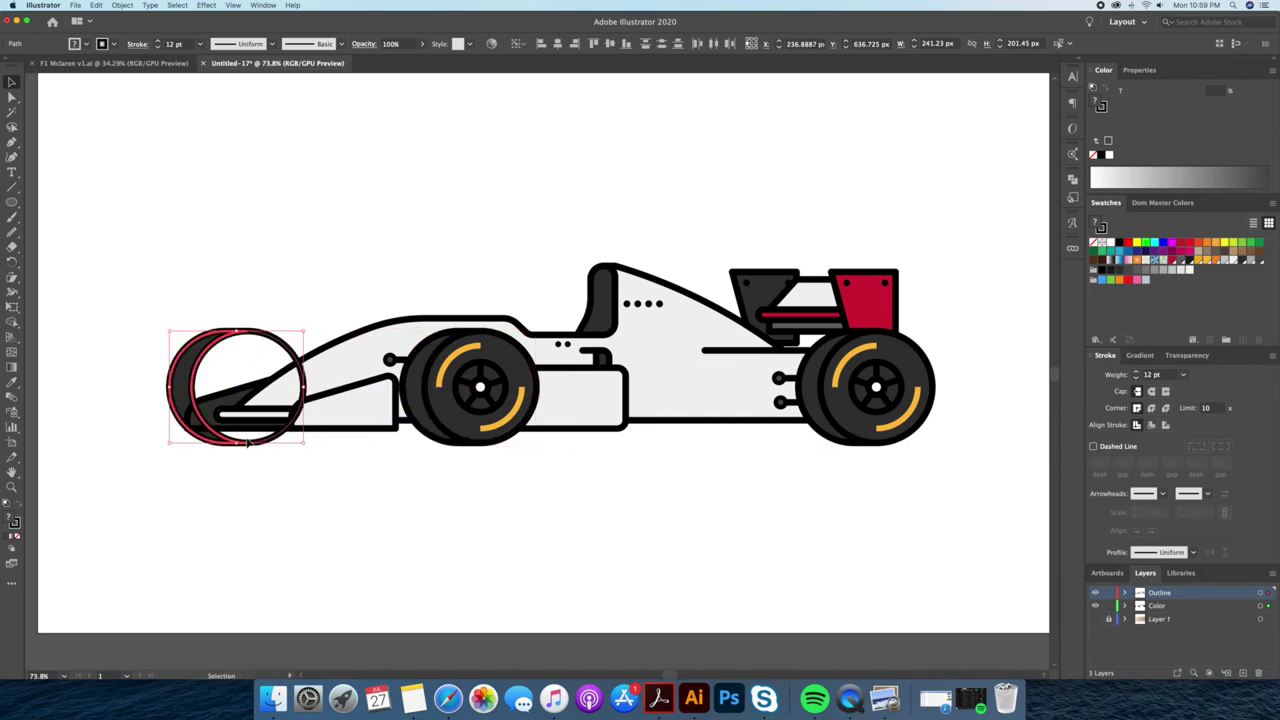
right_click(256, 447)
mouse_move(279, 595)
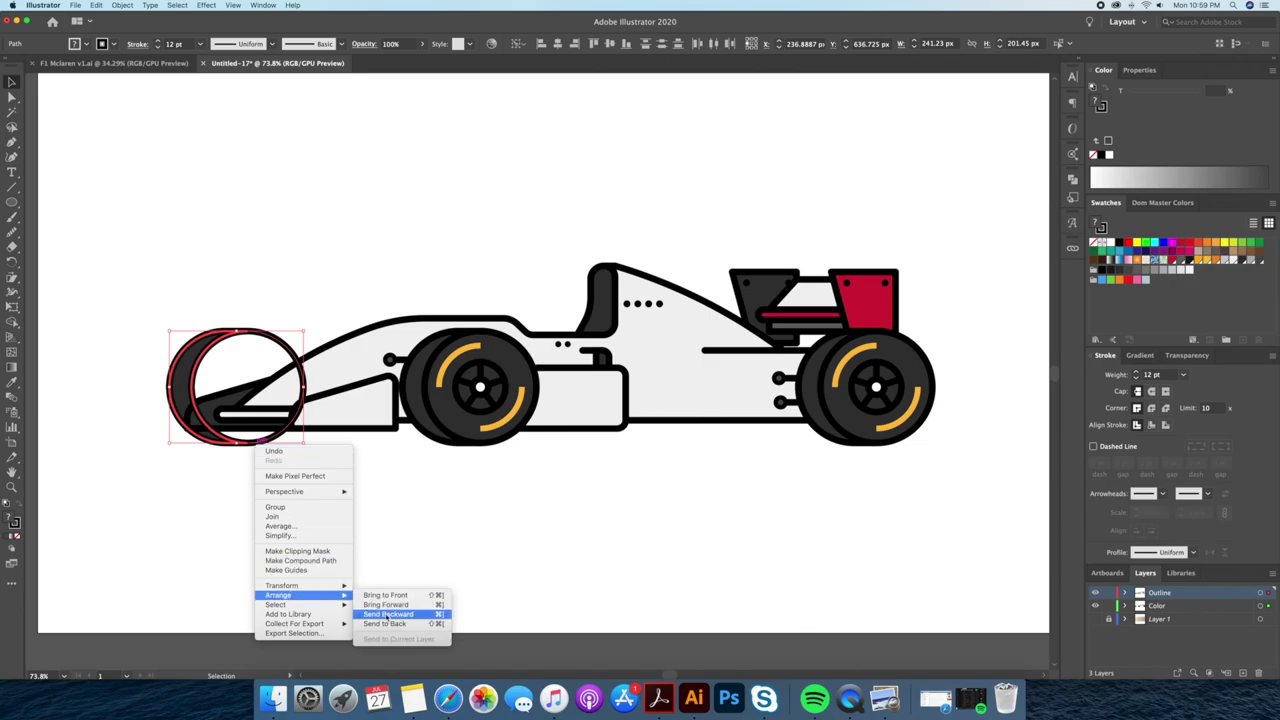
left_click(393, 618)
key("shift+Right")
key("shift+Right")
key("shift+Right")
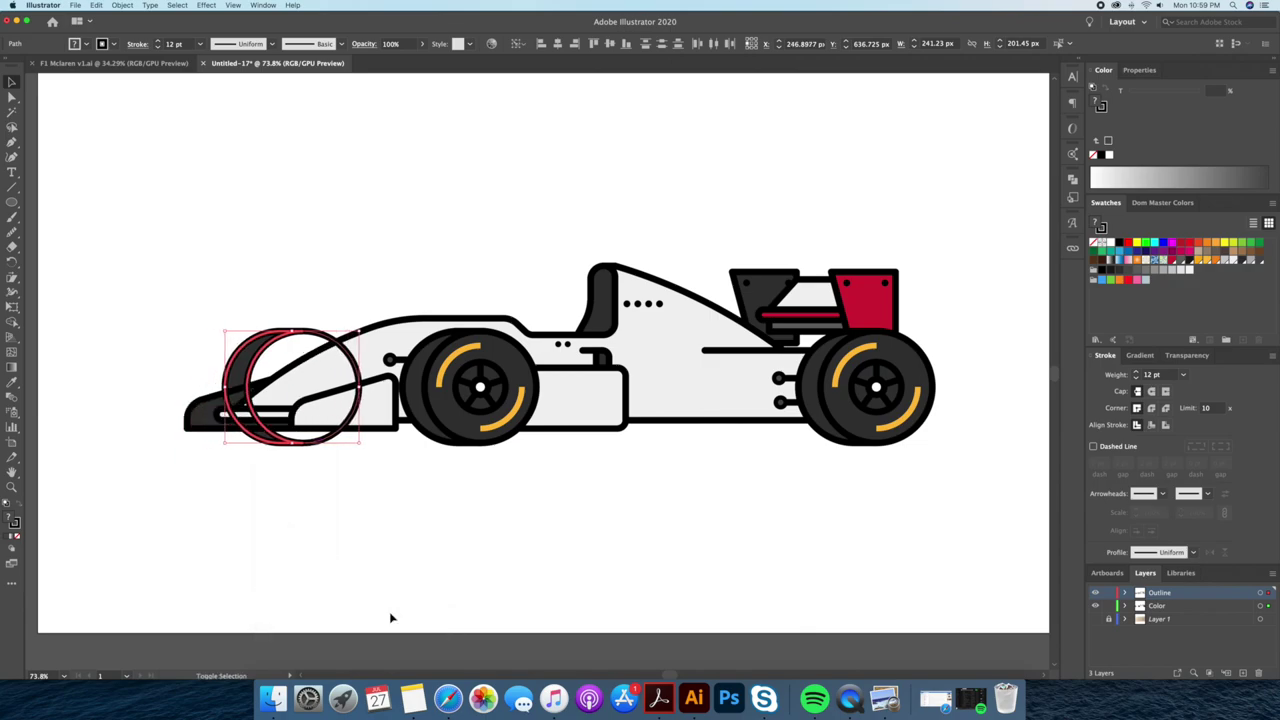
key("a")
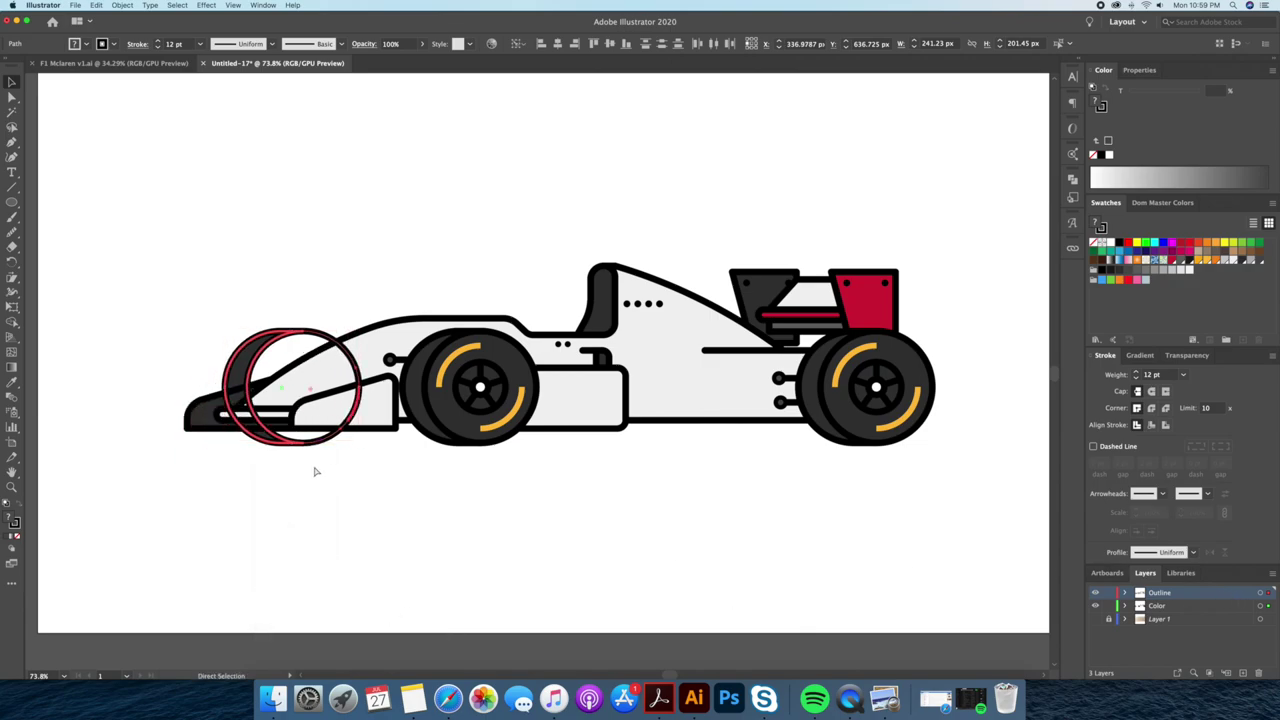
Put the nose wheel on the Color layer behind the car body and nudge it into place.
right_click(257, 340)
left_click(405, 489)
key("v")
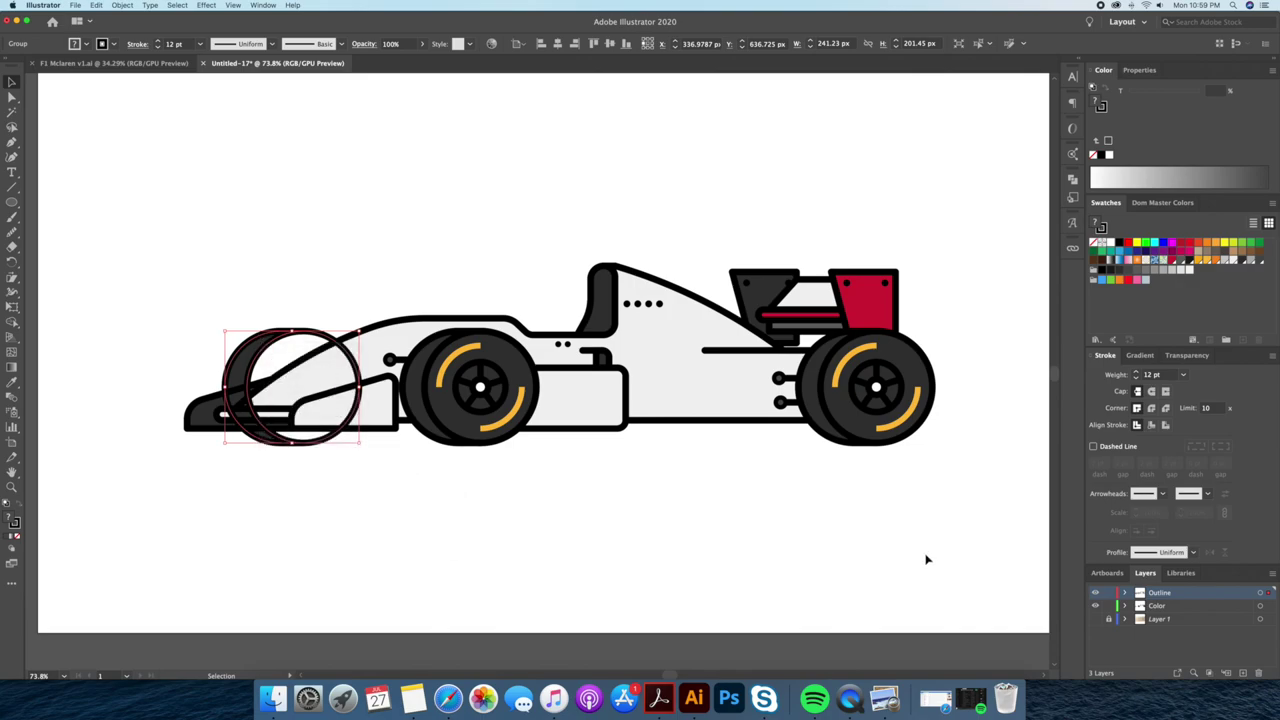
left_click_drag(1261, 594, 1266, 606)
right_click(266, 355)
mouse_move(294, 477)
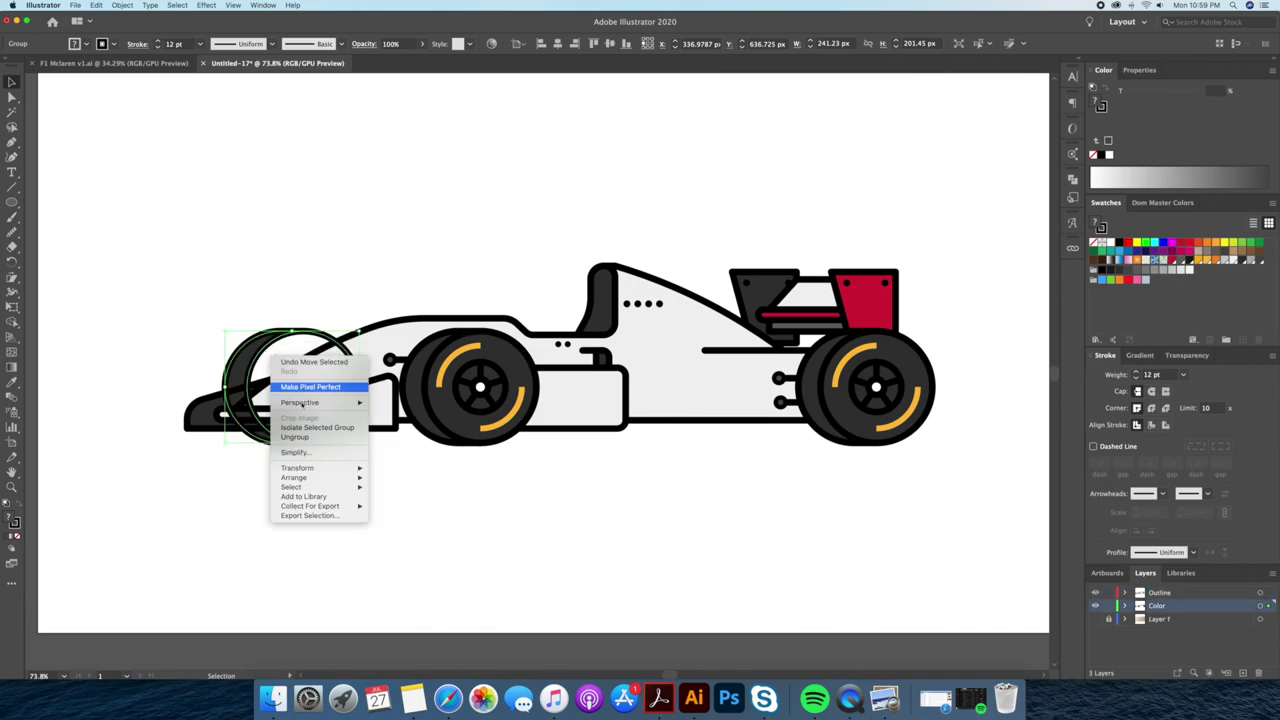
left_click(400, 507)
key("shift+Right")
key("shift+Right")
key("shift+Right")
key("super+shift+a")
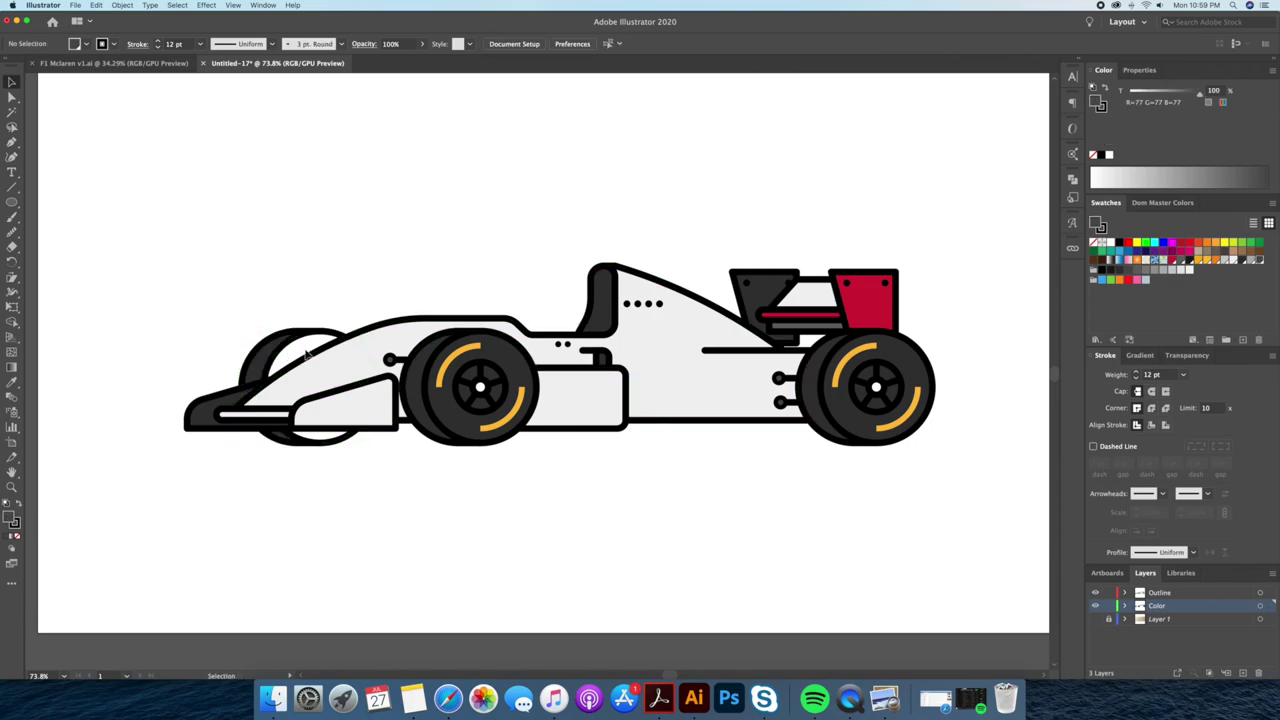
double_click(336, 338)
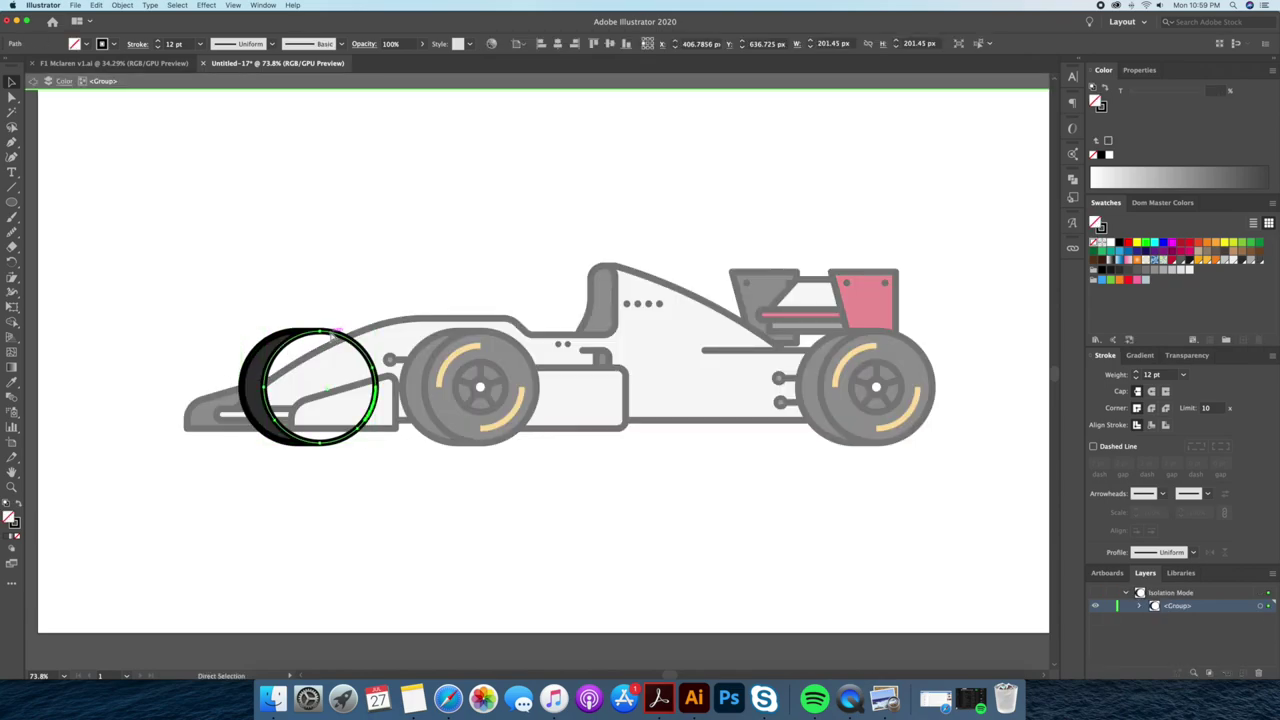
Fill the hidden front wheel dark and place a copy under the body near the rear wheel.
key("g")
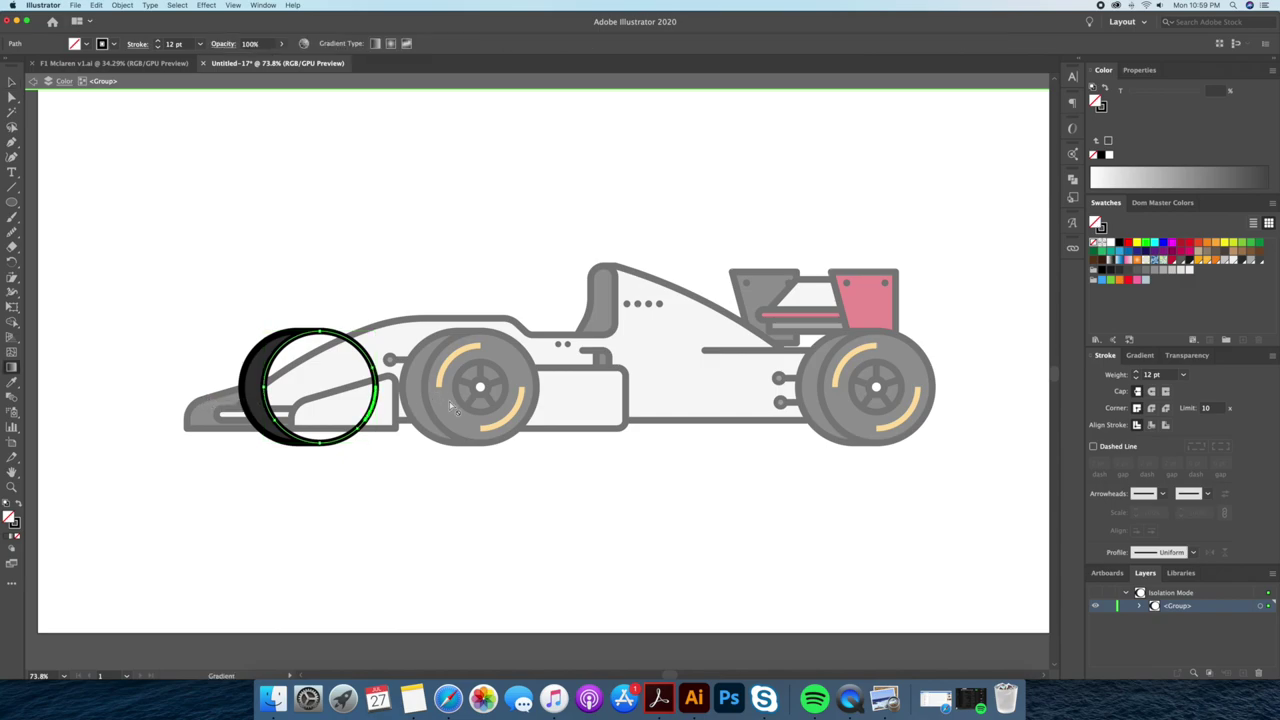
key("ctrl+z")
key("v")
key("Escape")
left_click_drag(308, 360, 710, 360)
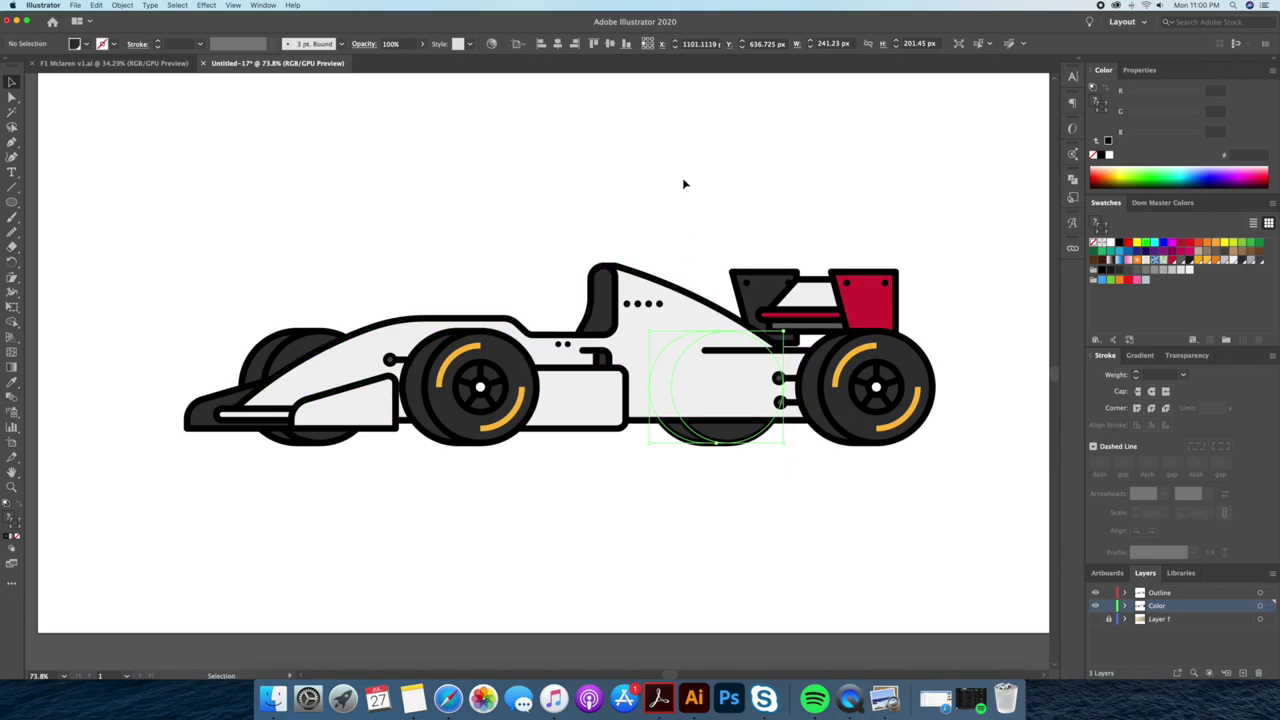
left_click(684, 182)
Zoom to the rear half of the car and start a livery shape with the Pen tool.
key("z")
mouse_move(683, 184)
left_mouse_down()
mouse_move(640, 186)
mouse_move(624, 220)
left_mouse_up()
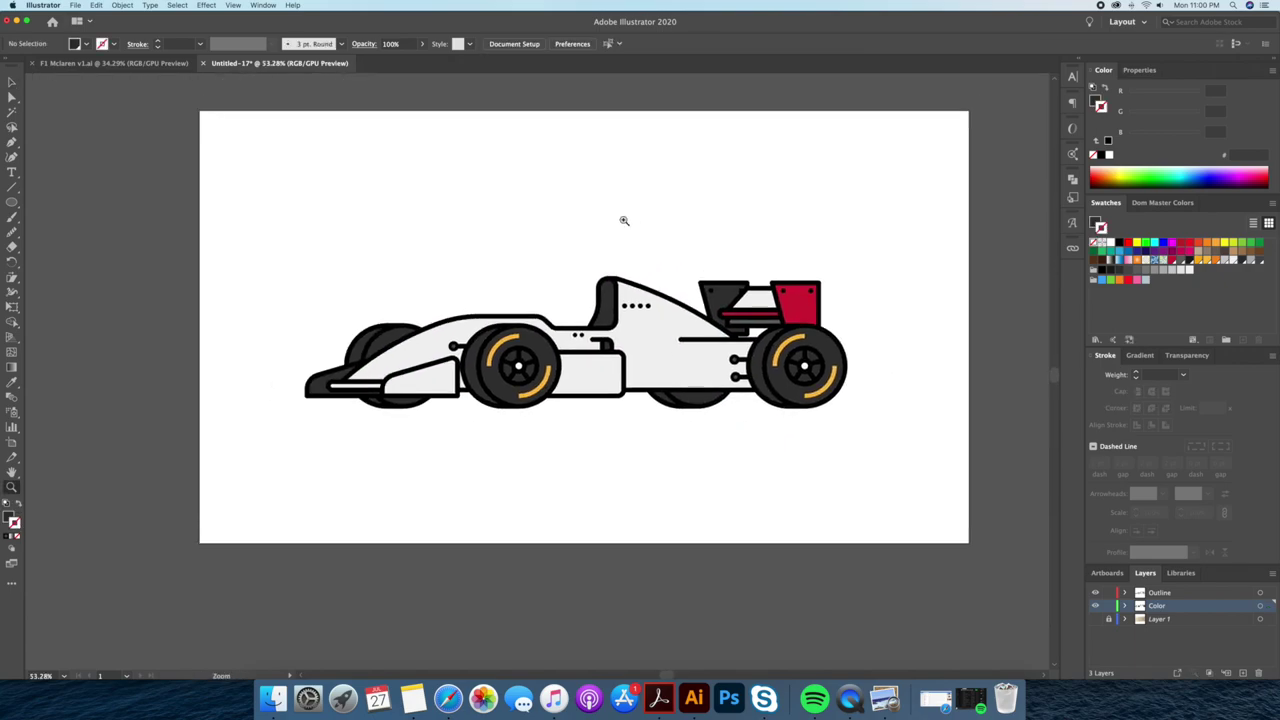
left_click_drag(822, 335, 900, 335)
key("p")
left_click(540, 346)
left_click(603, 346)
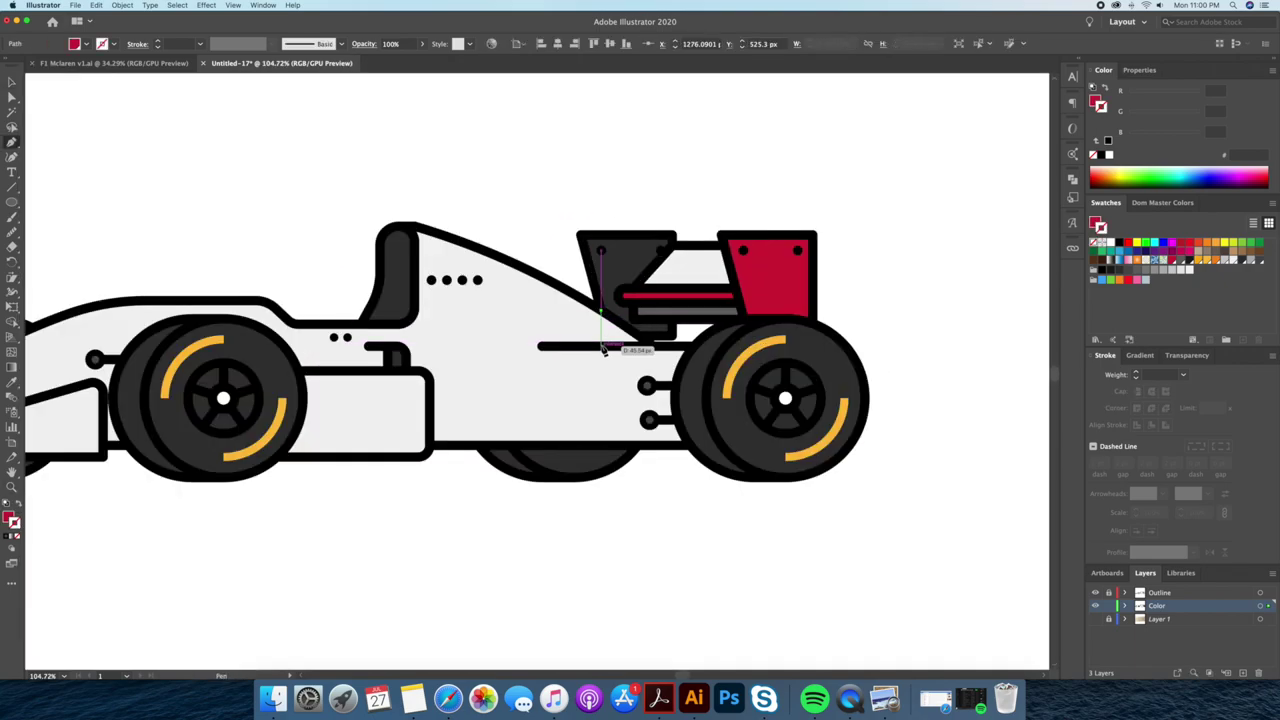
Finish the slanted red panel ahead of the rear wheel and send it behind the outlines.
left_click(543, 449)
left_click(542, 500)
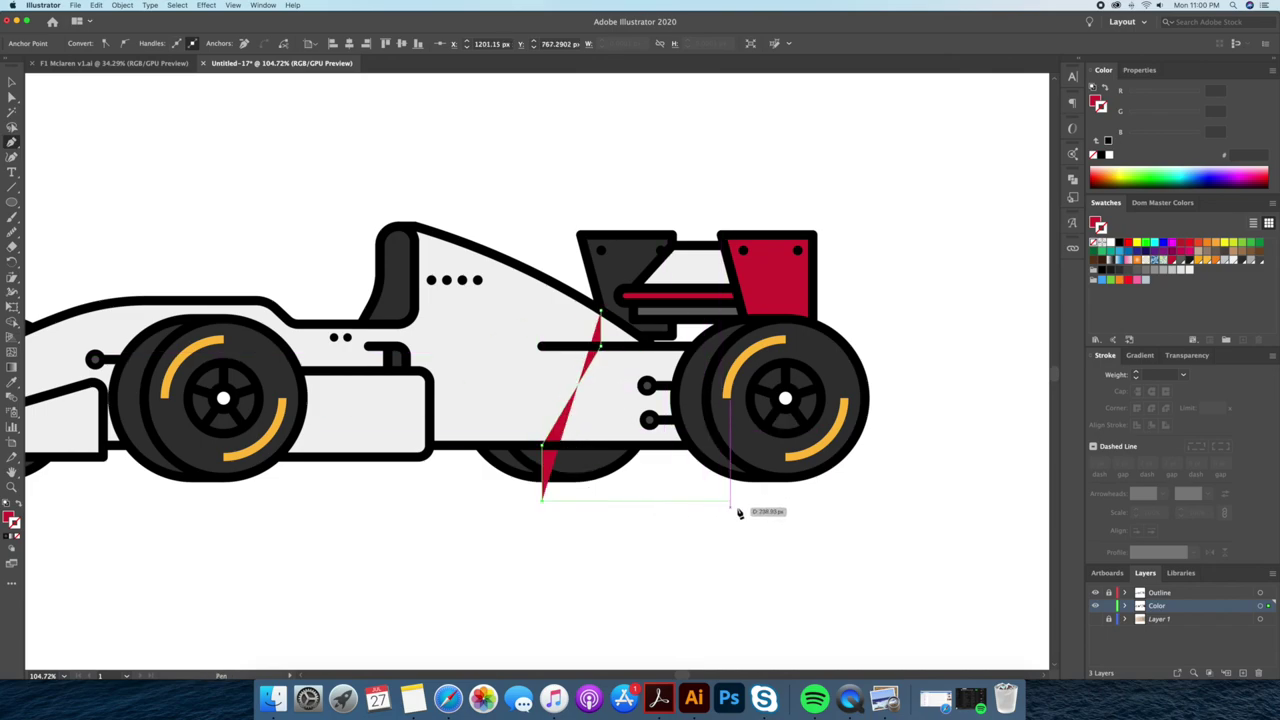
left_click(744, 500)
left_click(744, 298)
left_click(599, 315)
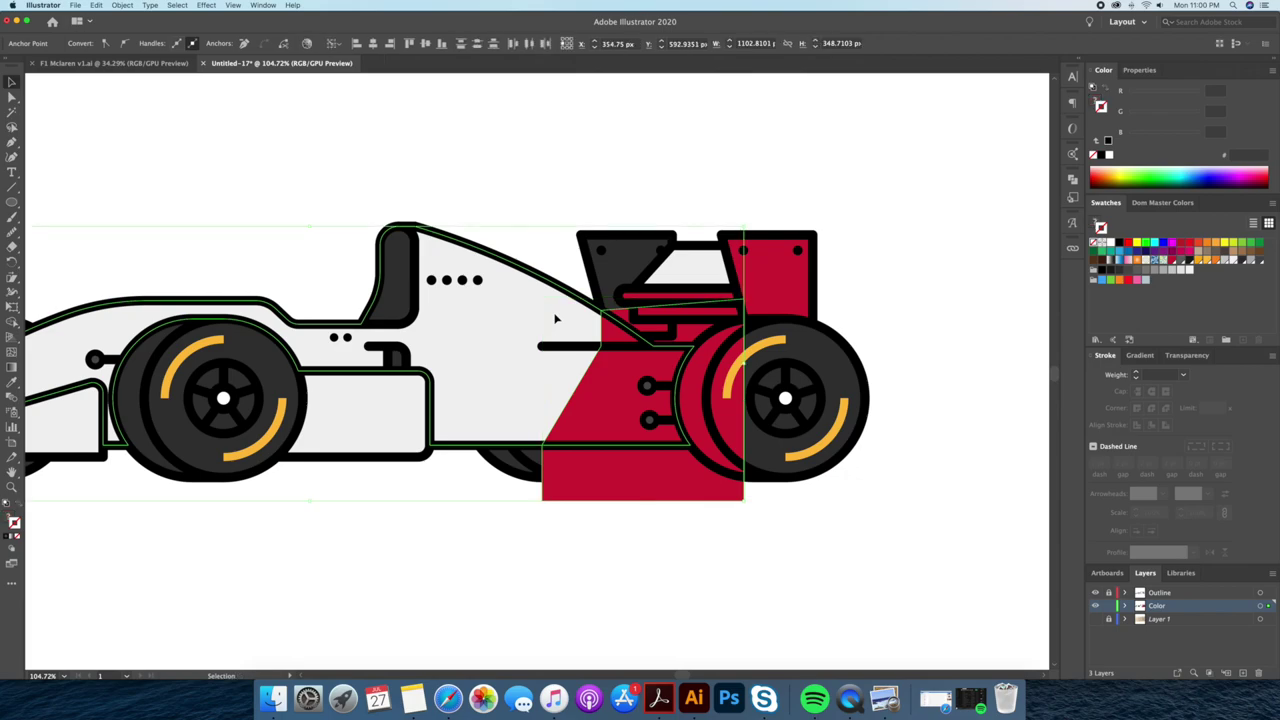
key("ctrl+shift+bracketleft")
key("v")
left_click(696, 521)
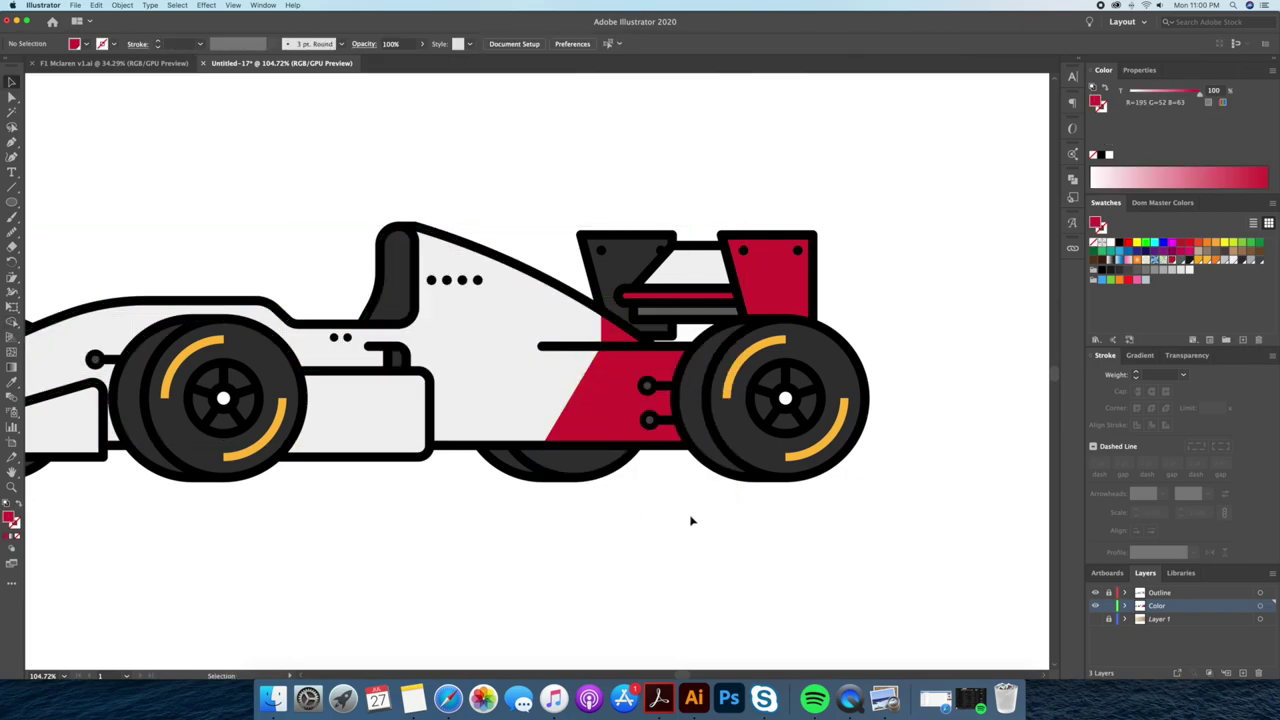
left_click_drag(680, 530, 905, 537)
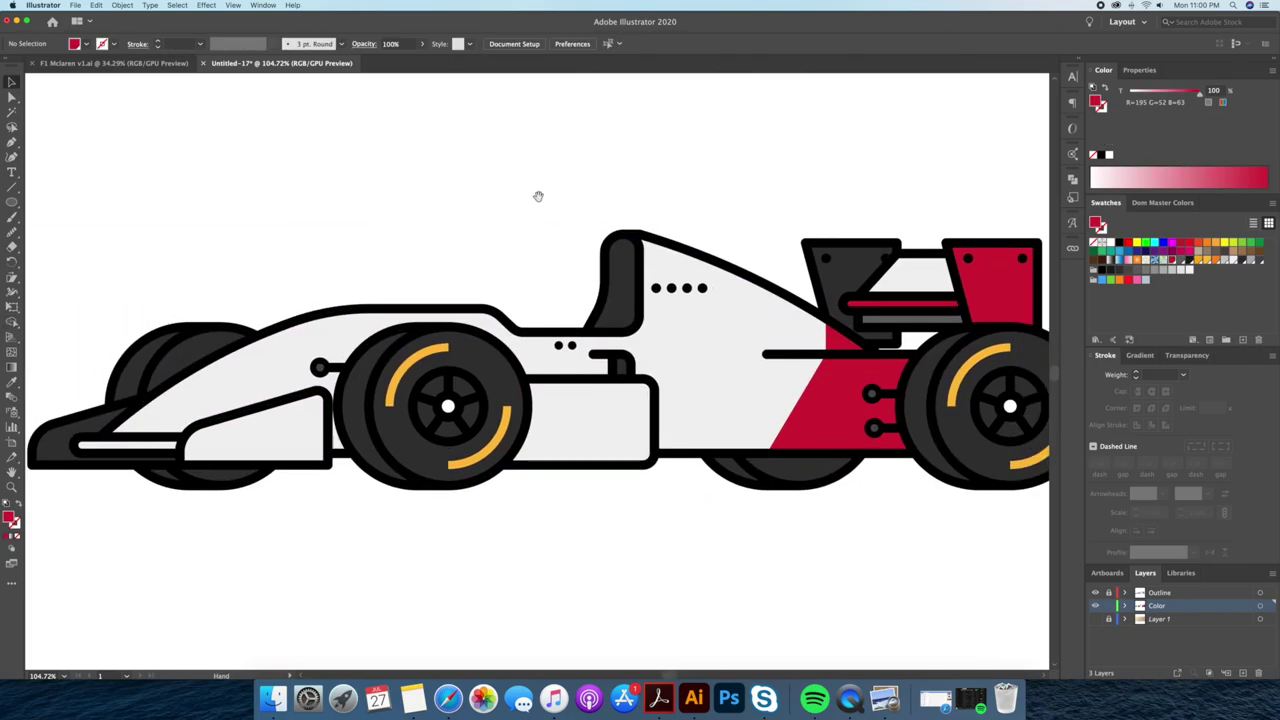
Draw a closed red shape around the front wheel along the body's top edge.
key("p")
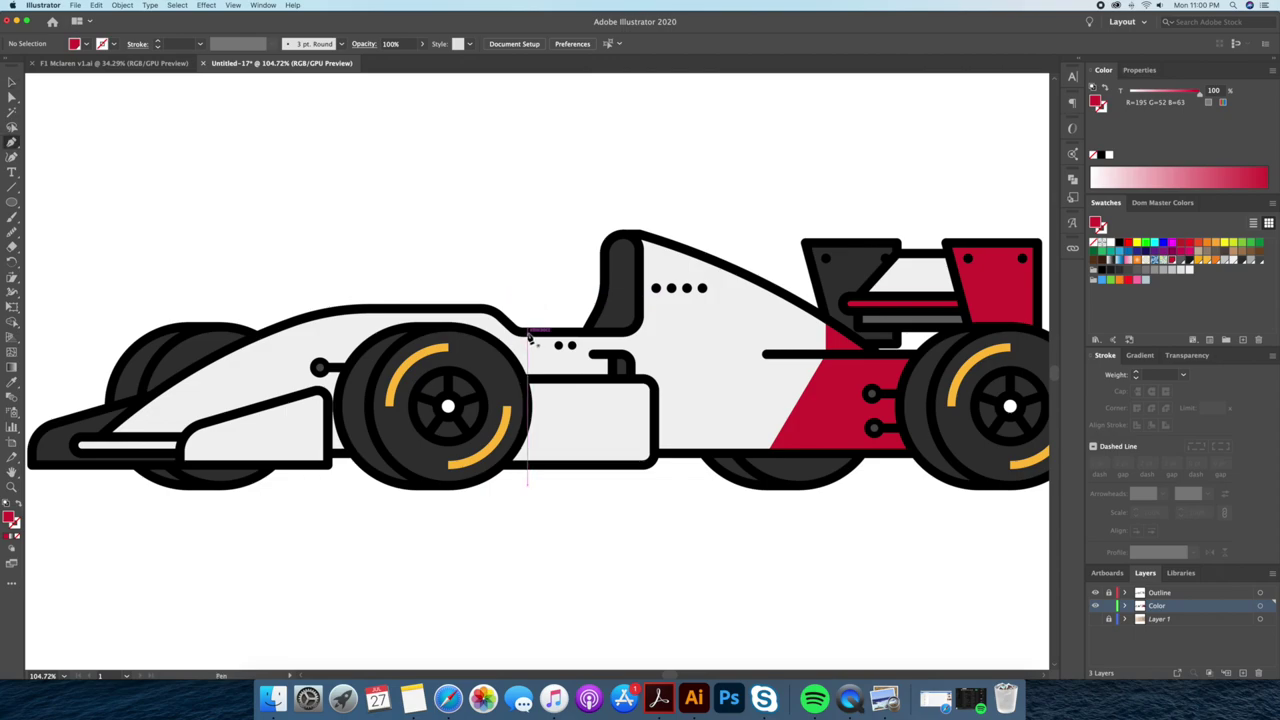
left_click(527, 332)
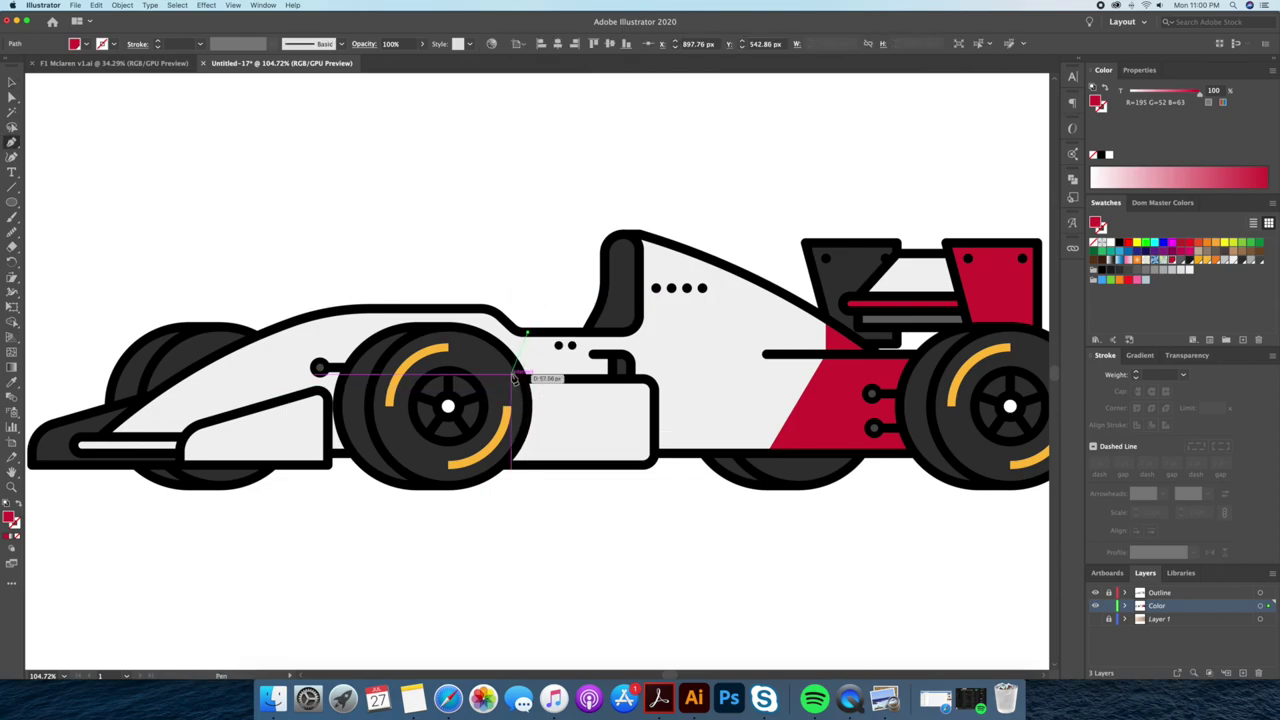
left_click(495, 403)
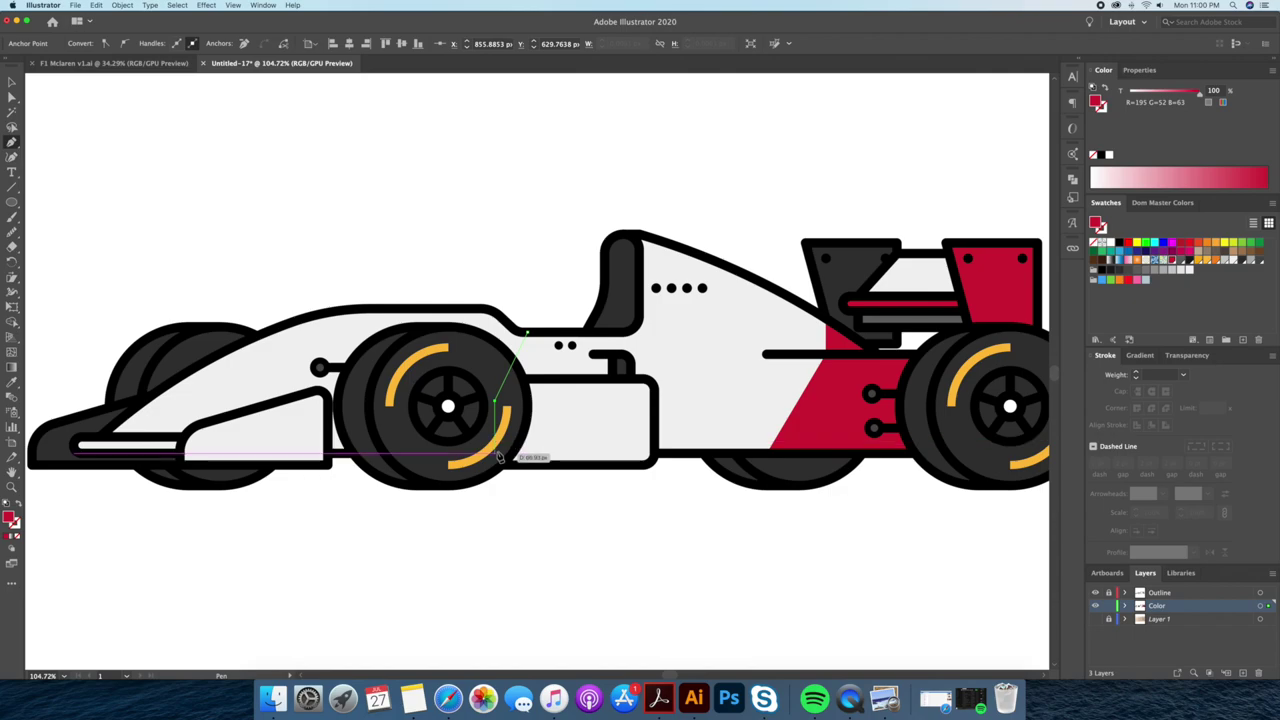
left_click(295, 456)
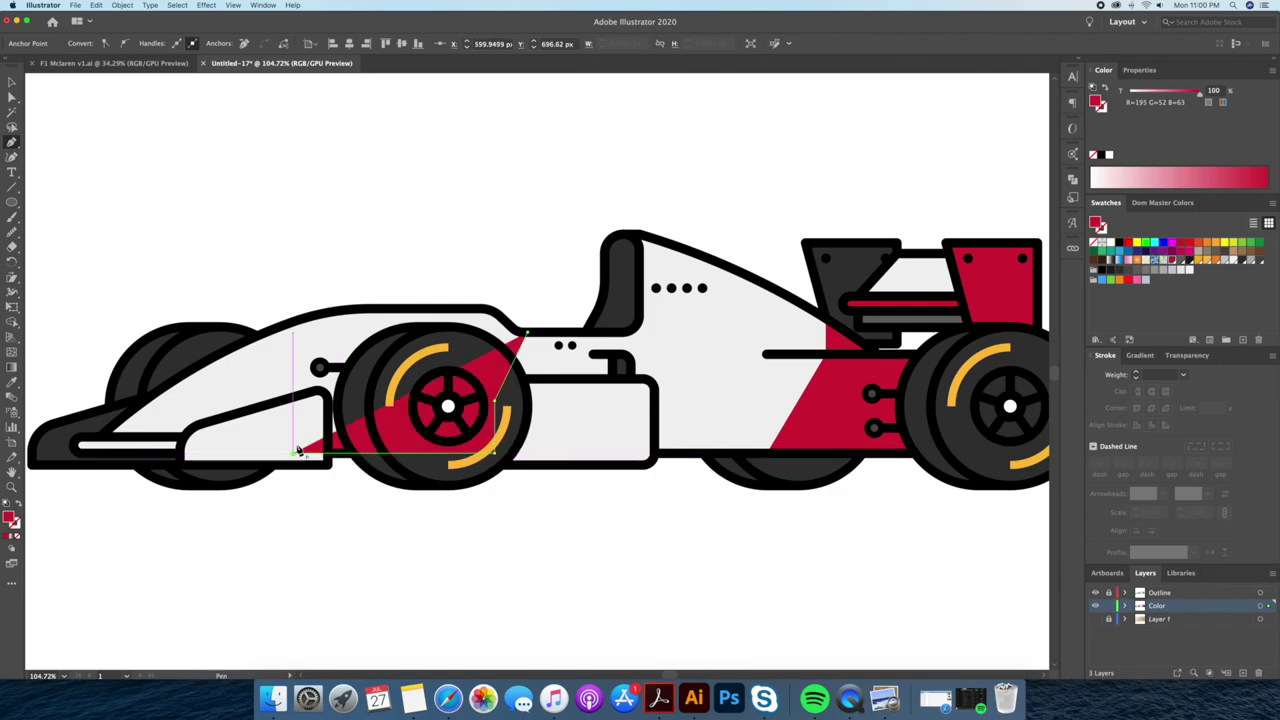
left_click(358, 282)
left_click(532, 282)
left_click(527, 333)
Send the front red panel behind the outlines and deselect it.
key("v")
key("ctrl+shift+bracketleft")
key("ctrl+shift+a")
key("a")
left_click(498, 323)
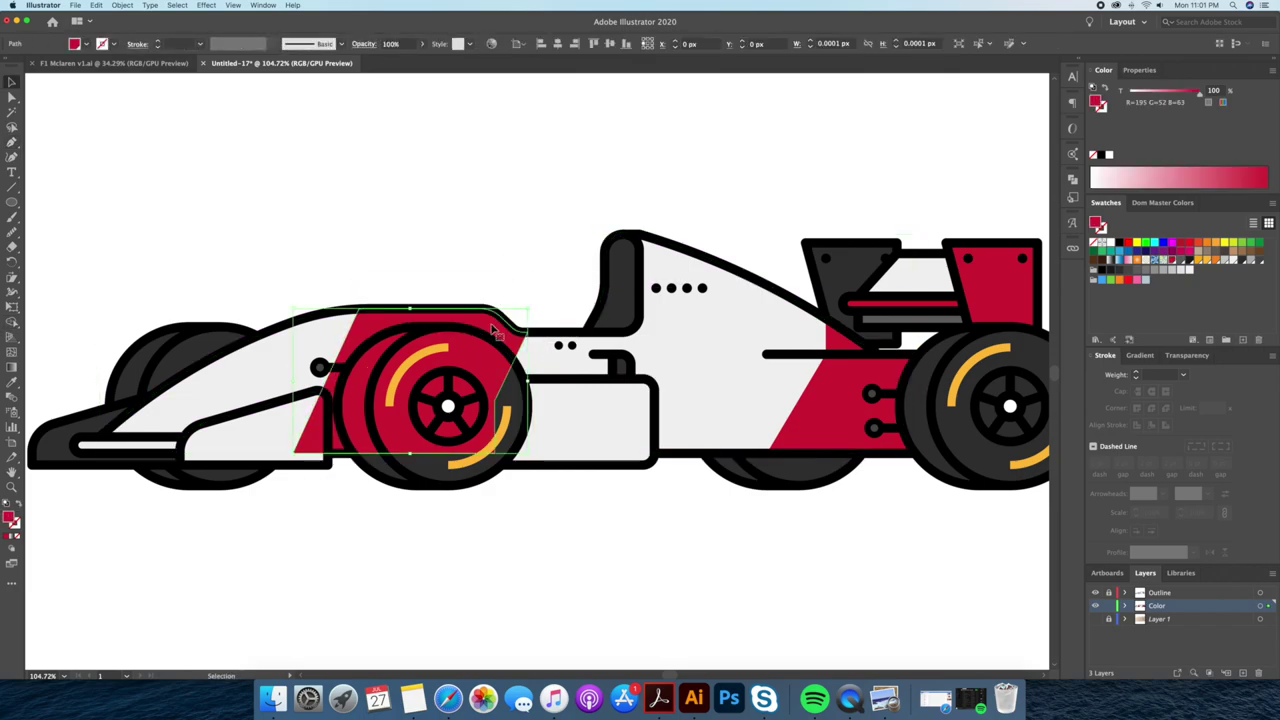
key("ctrl+shift+a")
key("z")
scroll(571, 206, "down", 3)
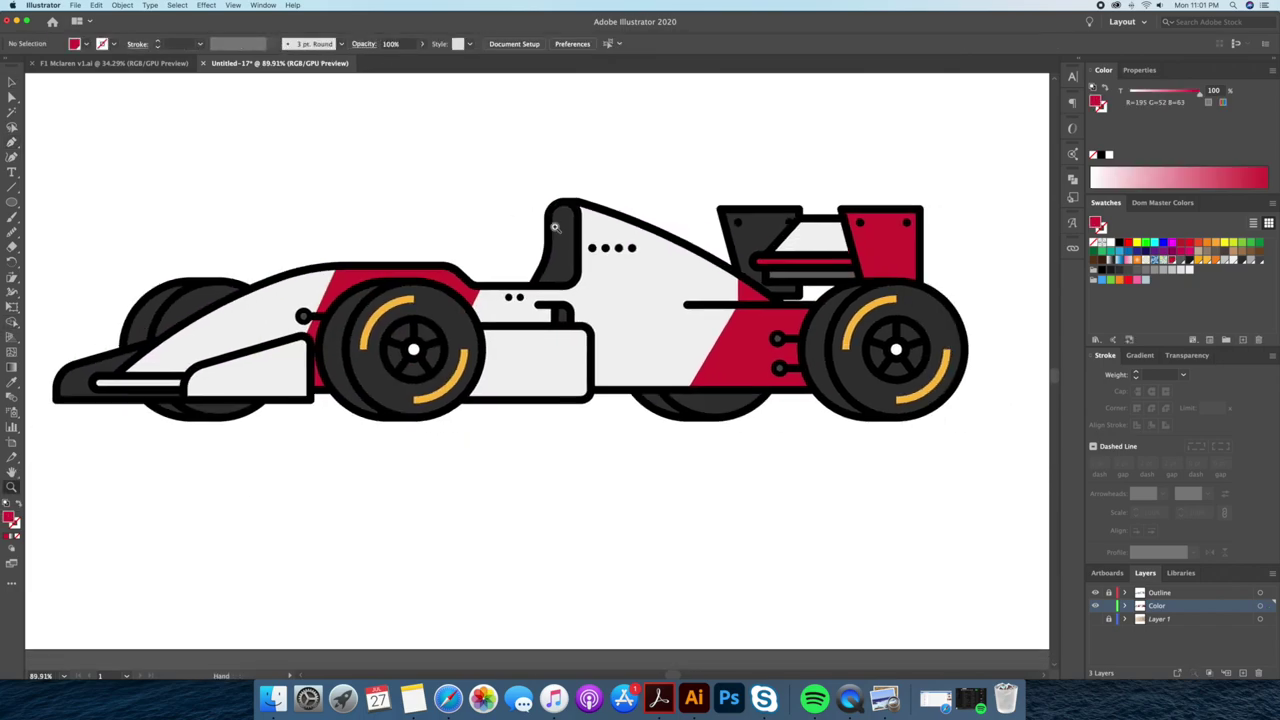
Draw a rectangle along the car's floor inside the isolated white body.
scroll(652, 332, "right", 3)
left_click_drag(652, 332, 668, 325)
double_click(527, 345)
key("Escape")
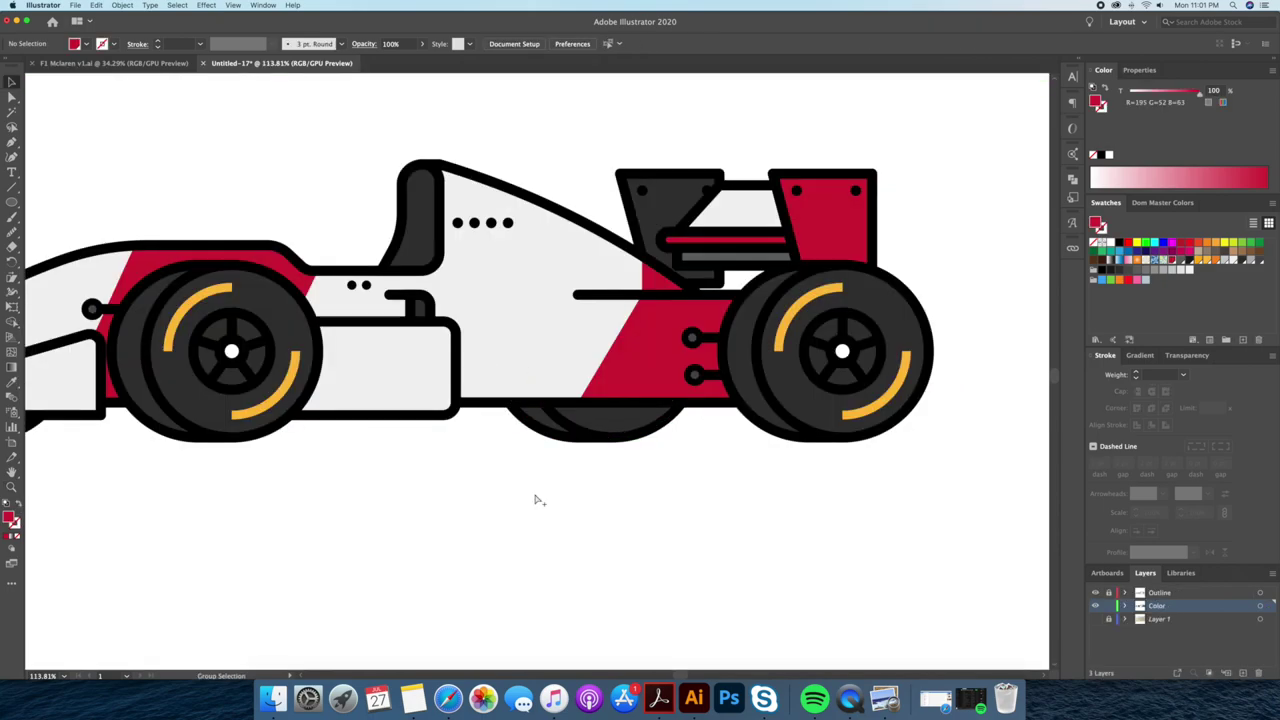
double_click(486, 309)
left_click_drag(12, 203, 80, 203)
left_click_drag(754, 386, 437, 429)
key("Escape")
Fill the floor rectangle dark grey using the Eyedropper.
left_click(490, 401)
key("i")
left_click(600, 425)
key("v")
left_click(497, 493)
key("a")
left_click(548, 396)
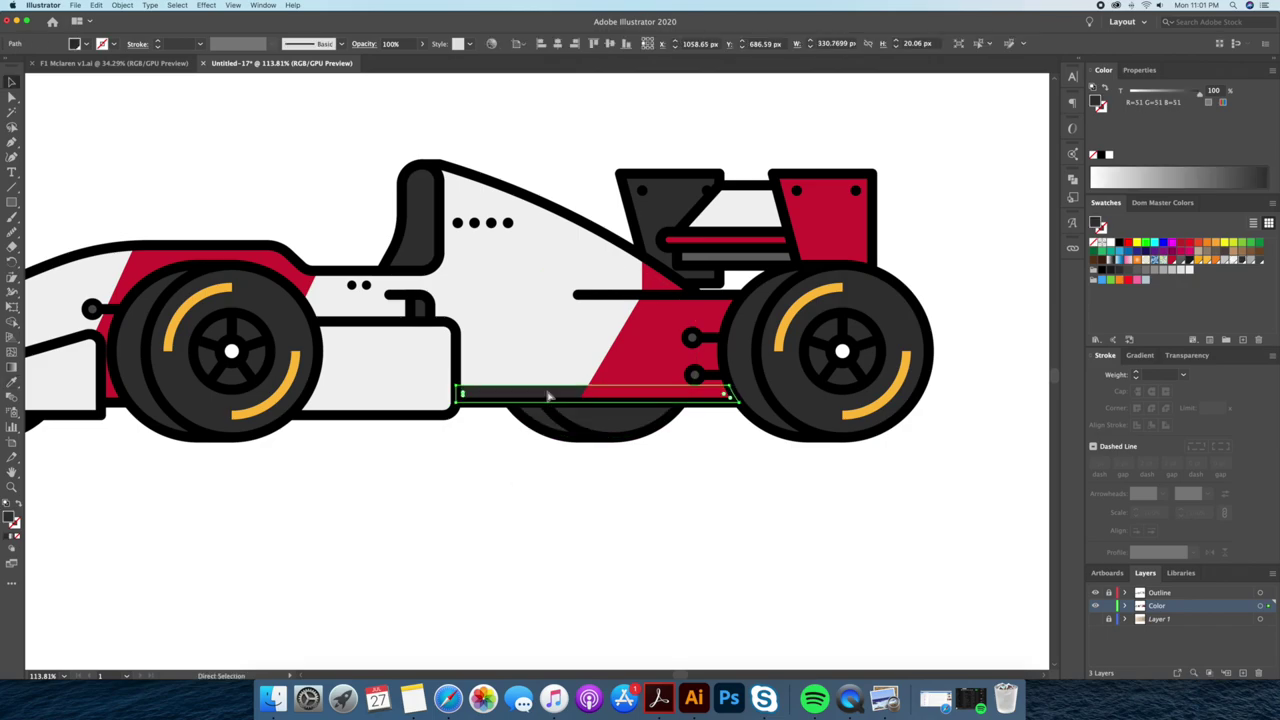
key("v")
left_click(429, 437)
Draw a rectangle beneath the side box, trim it with Shape Builder, and copy the dark strip fill.
scroll(470, 415, "left", 5)
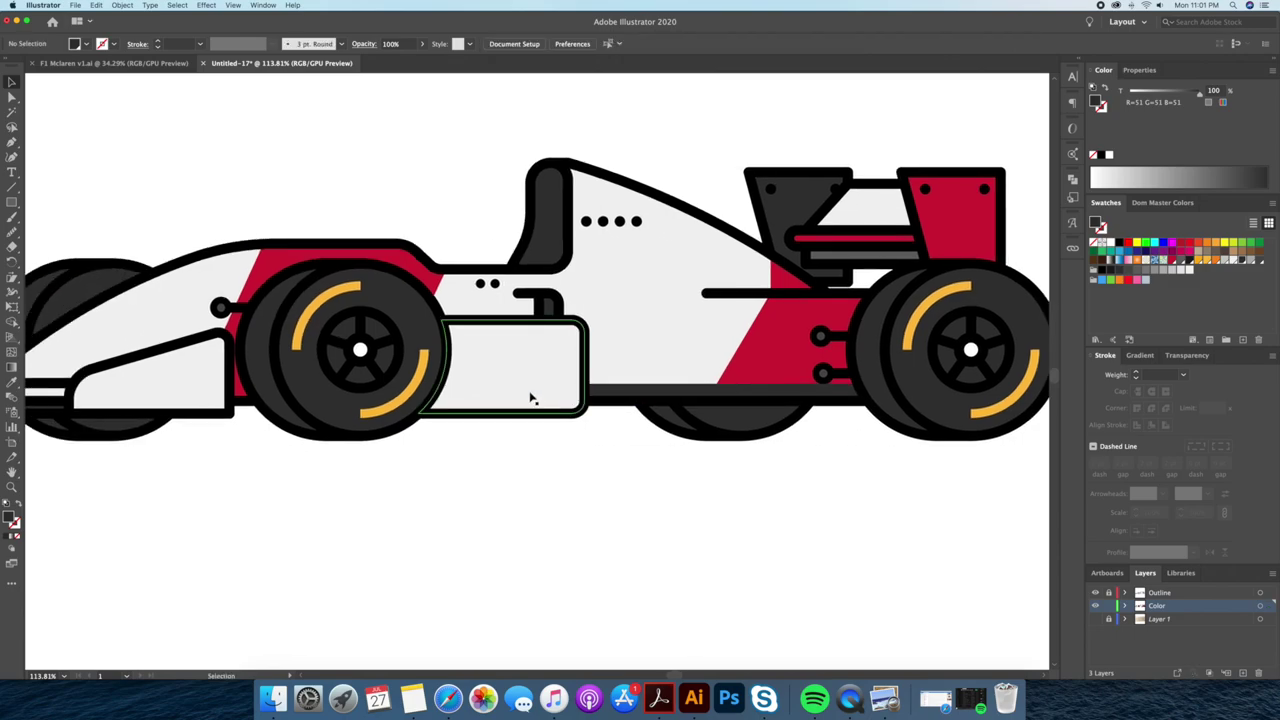
double_click(529, 394)
left_click_drag(595, 401, 394, 432)
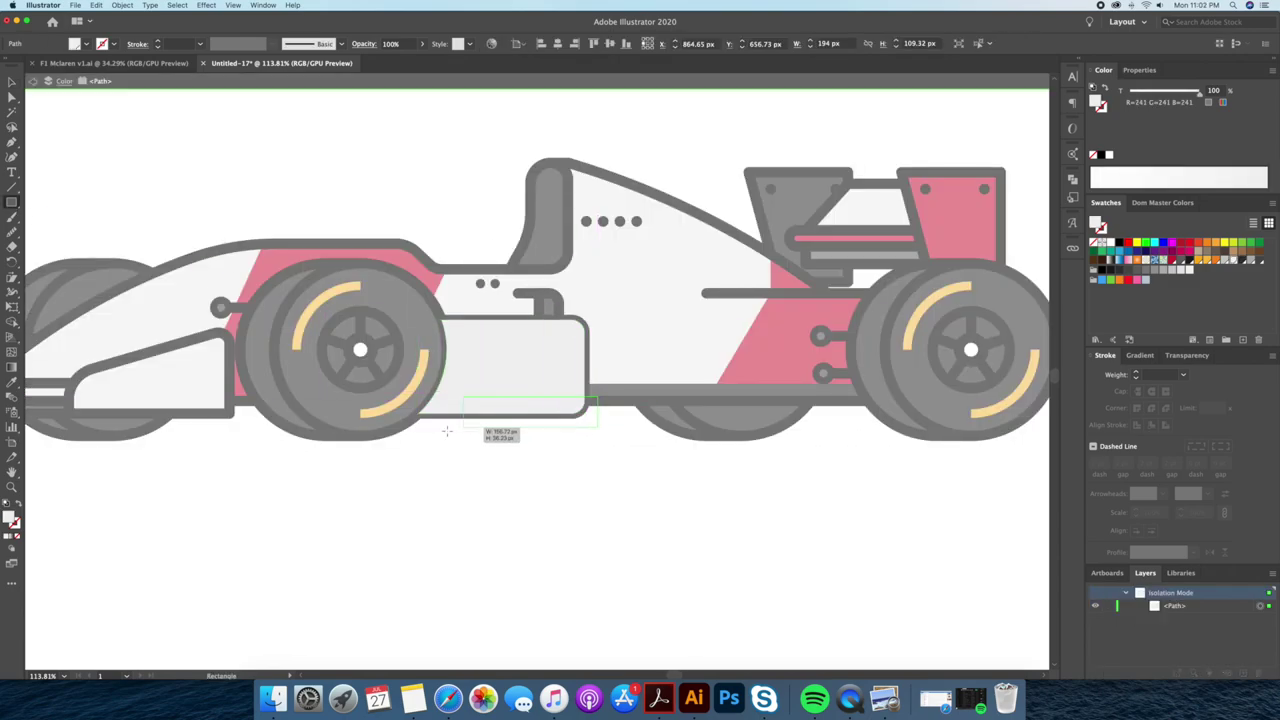
key("v")
left_click(501, 386, "shift")
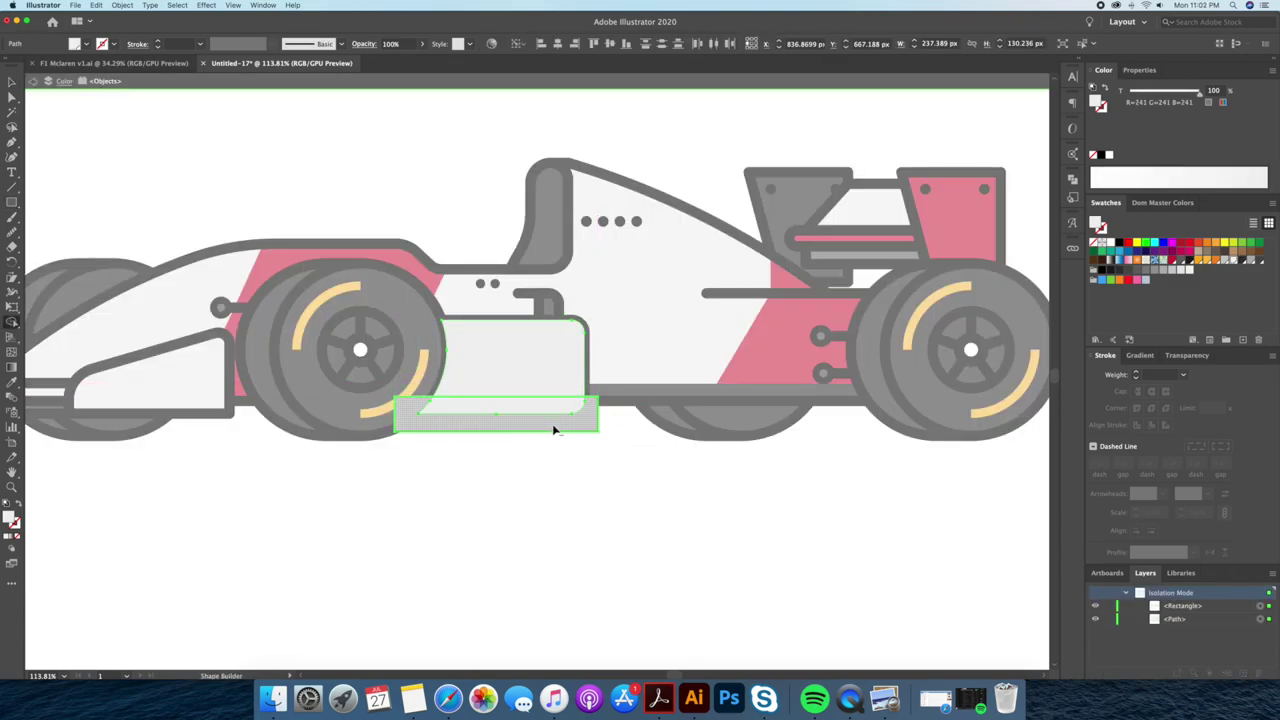
key("Escape")
key("i")
left_click(645, 389)
key("v")
left_click(574, 477)
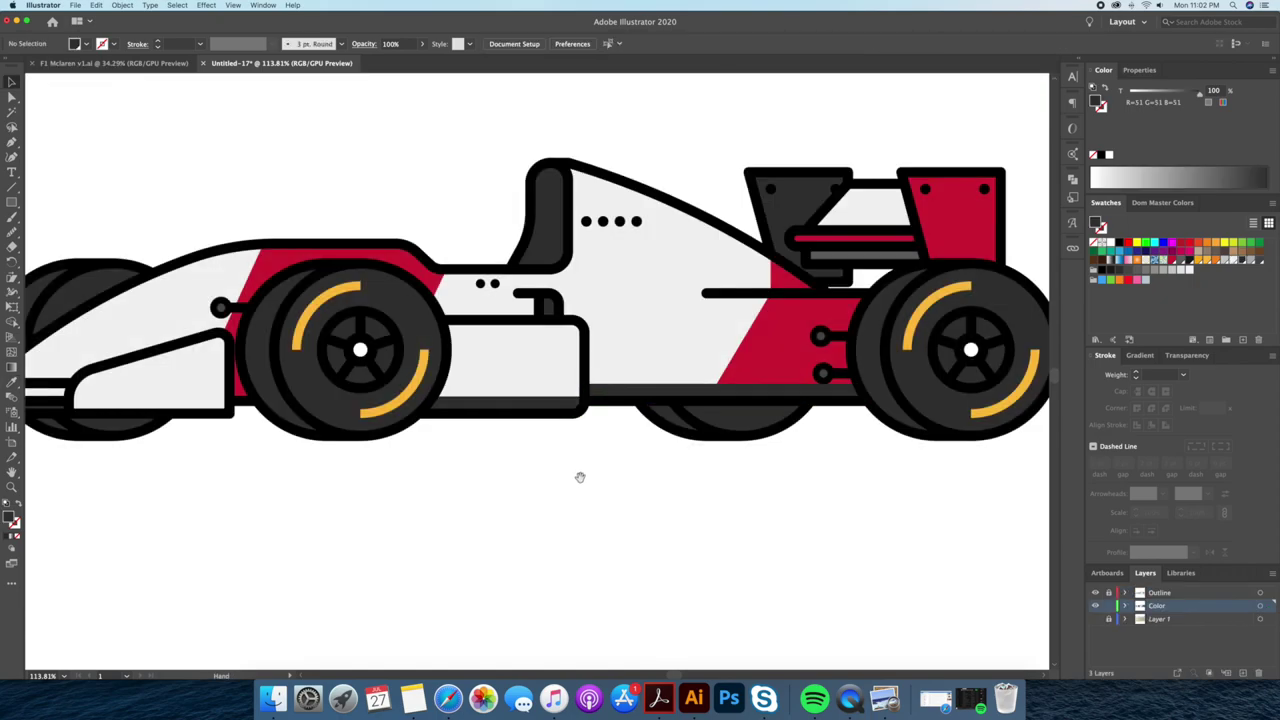
scroll(479, 493, "right", 5)
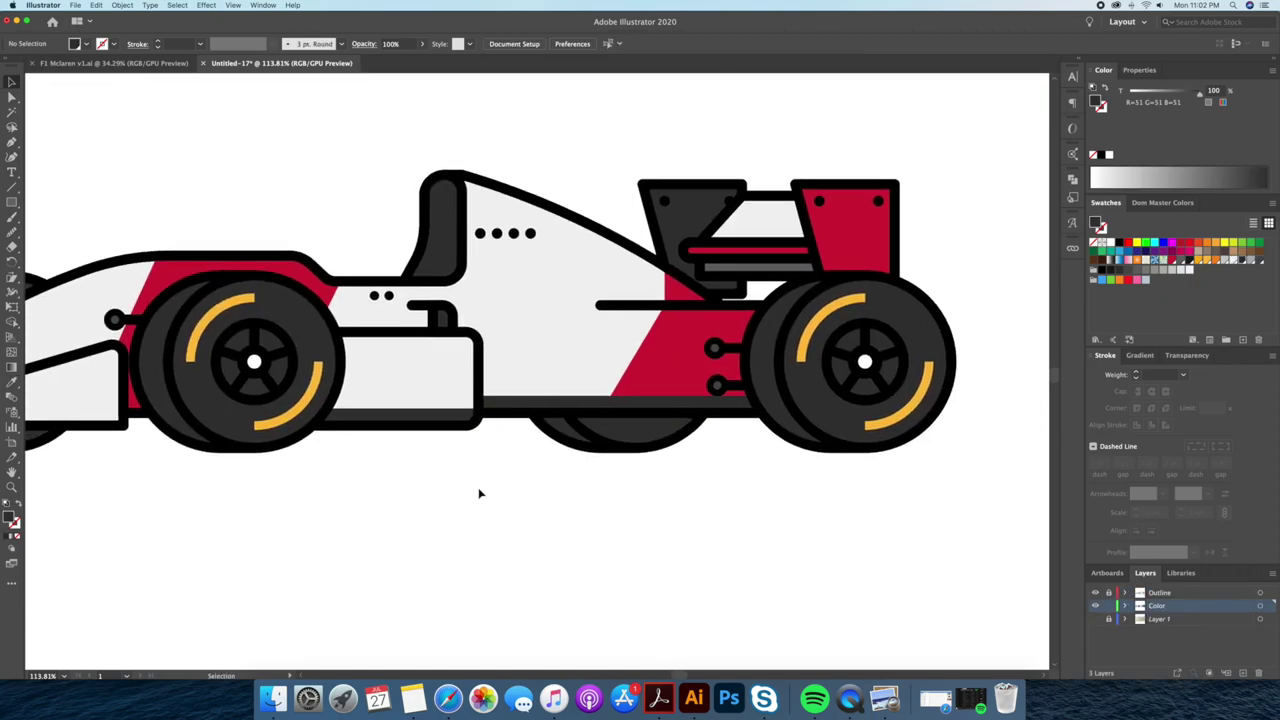
scroll(490, 480, "right", 5)
scroll(475, 420, "up", 2)
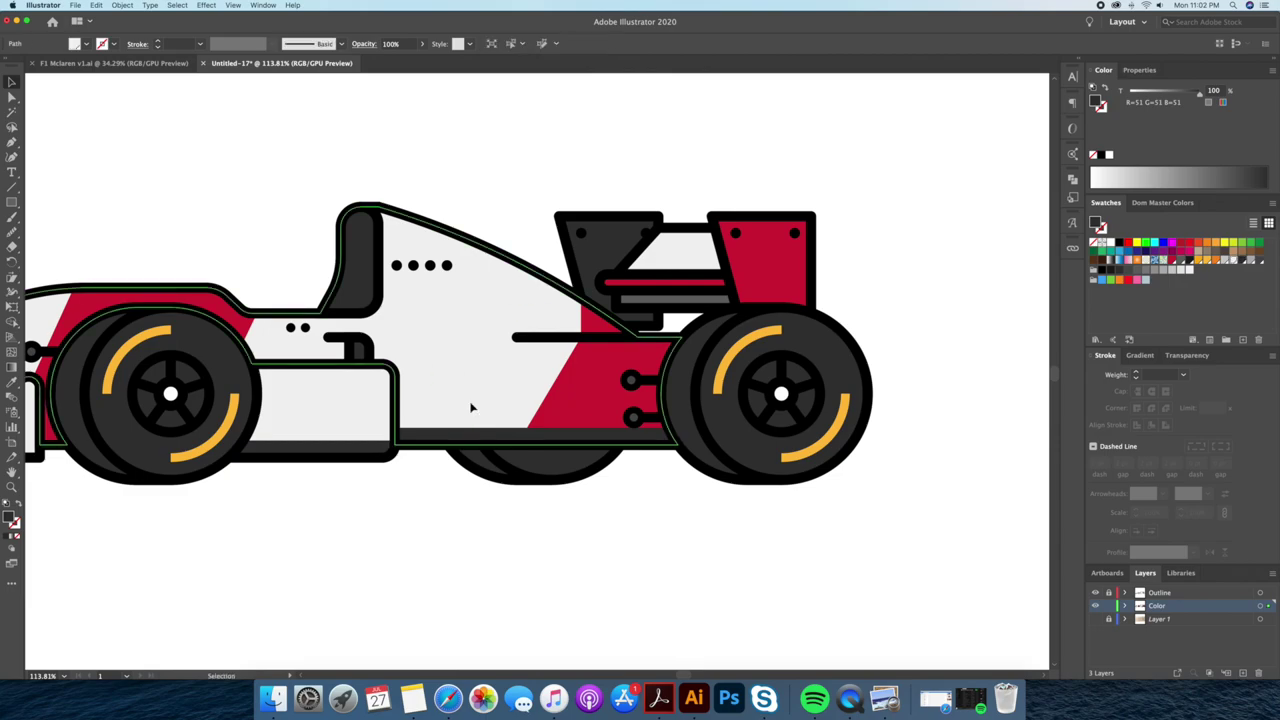
Draw a rectangle along the lower body between the side box and rear wheel.
double_click(471, 407)
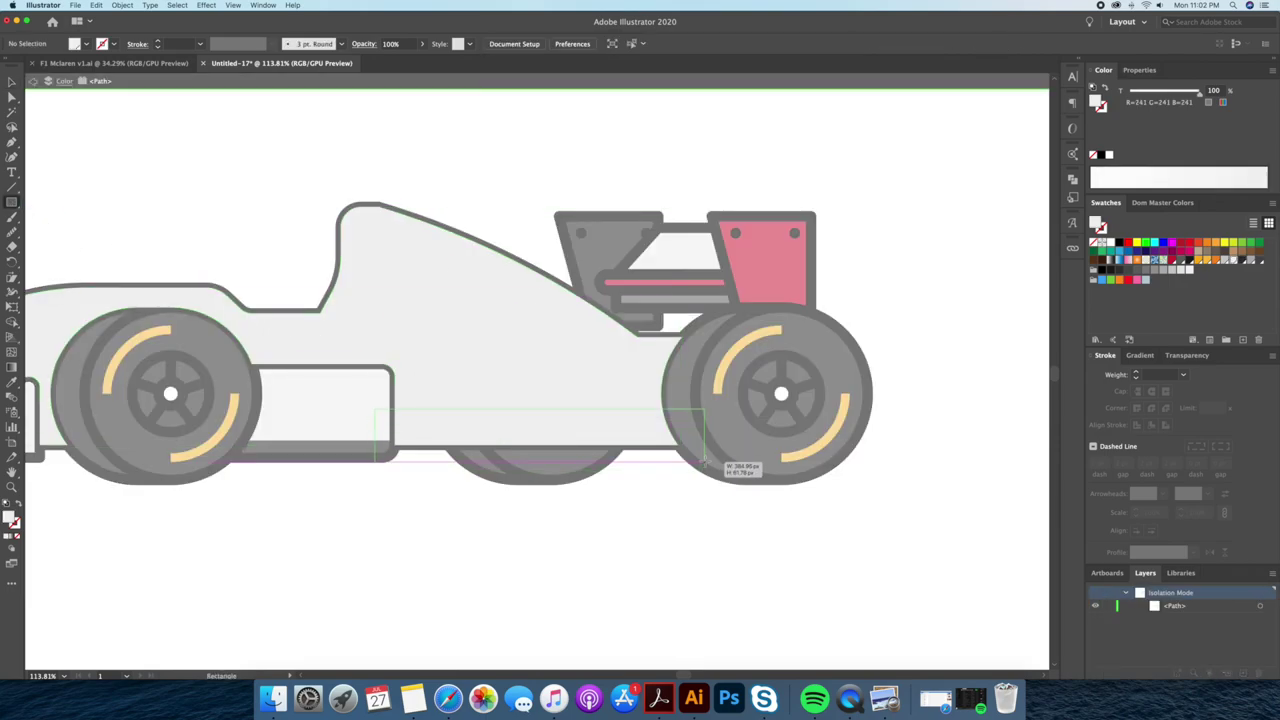
left_click_drag(374, 404, 704, 458)
double_click(663, 486)
left_click(505, 420)
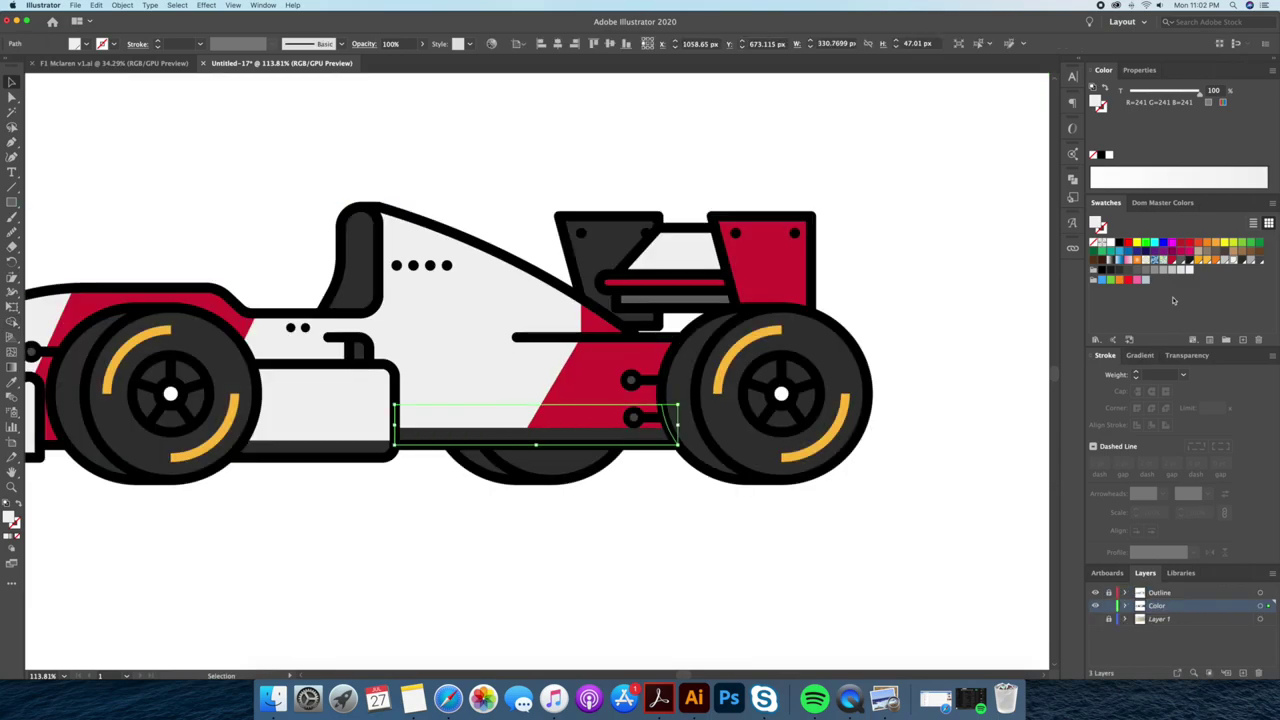
Fill the rectangle solid black using the sampled black outline style.
key("i")
left_click(815, 250)
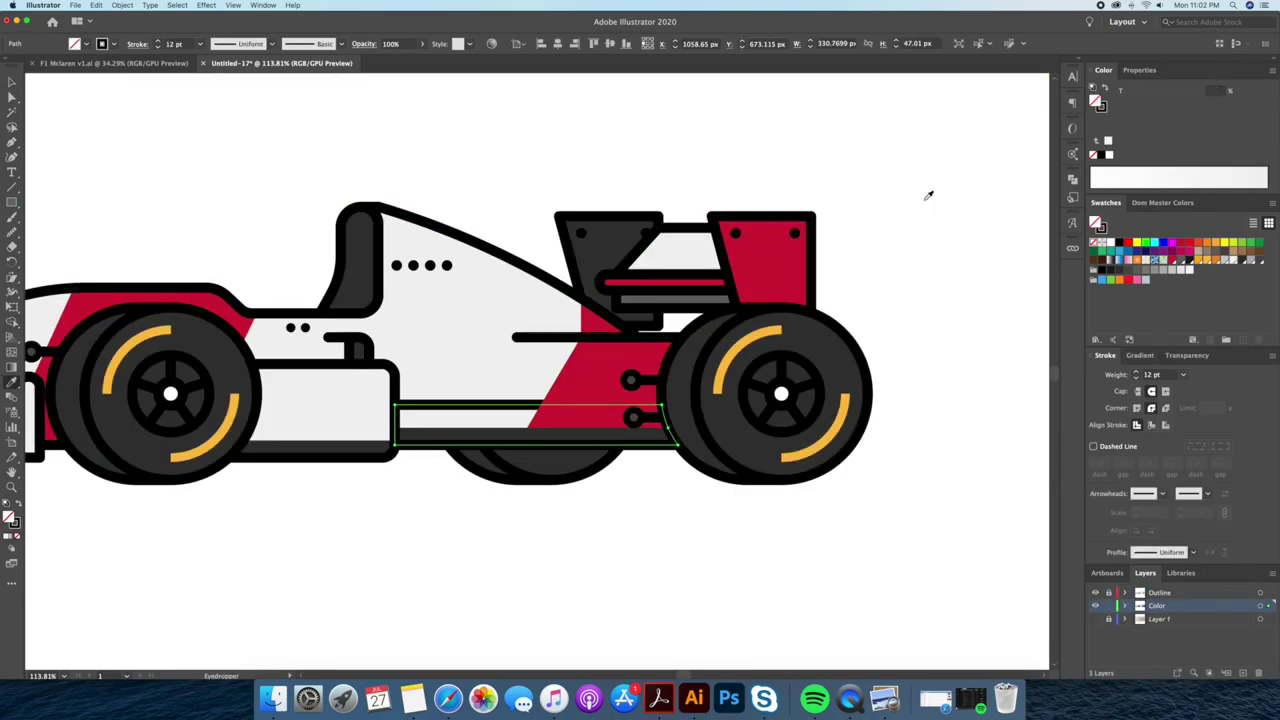
key("shift+x")
key("v")
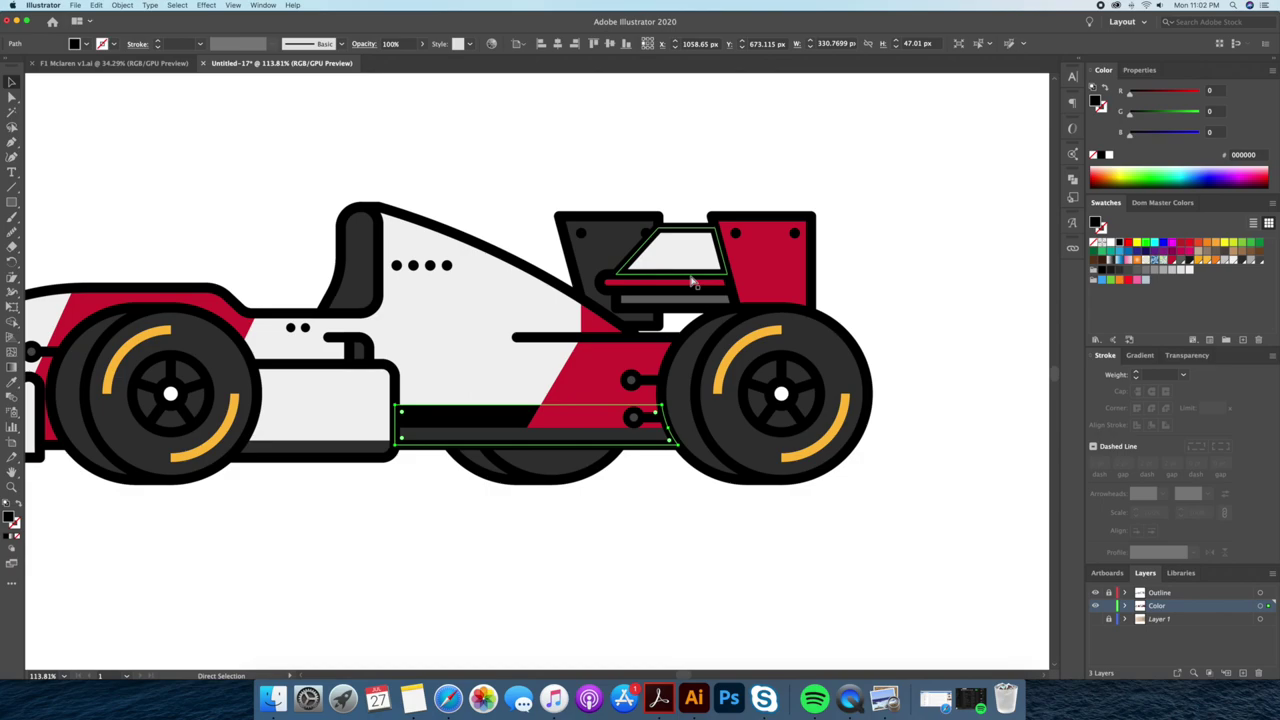
Set the black band's opacity to 15%.
key("v")
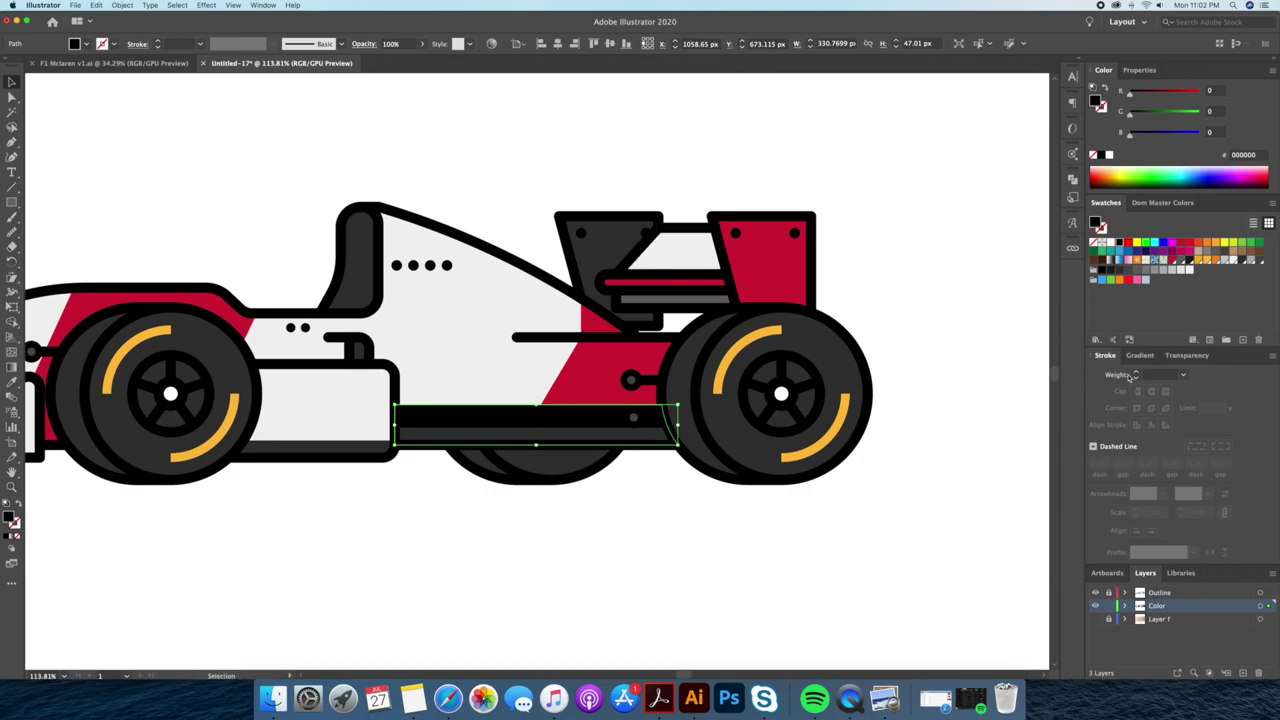
left_click(1189, 356)
type("15")
key("Return")
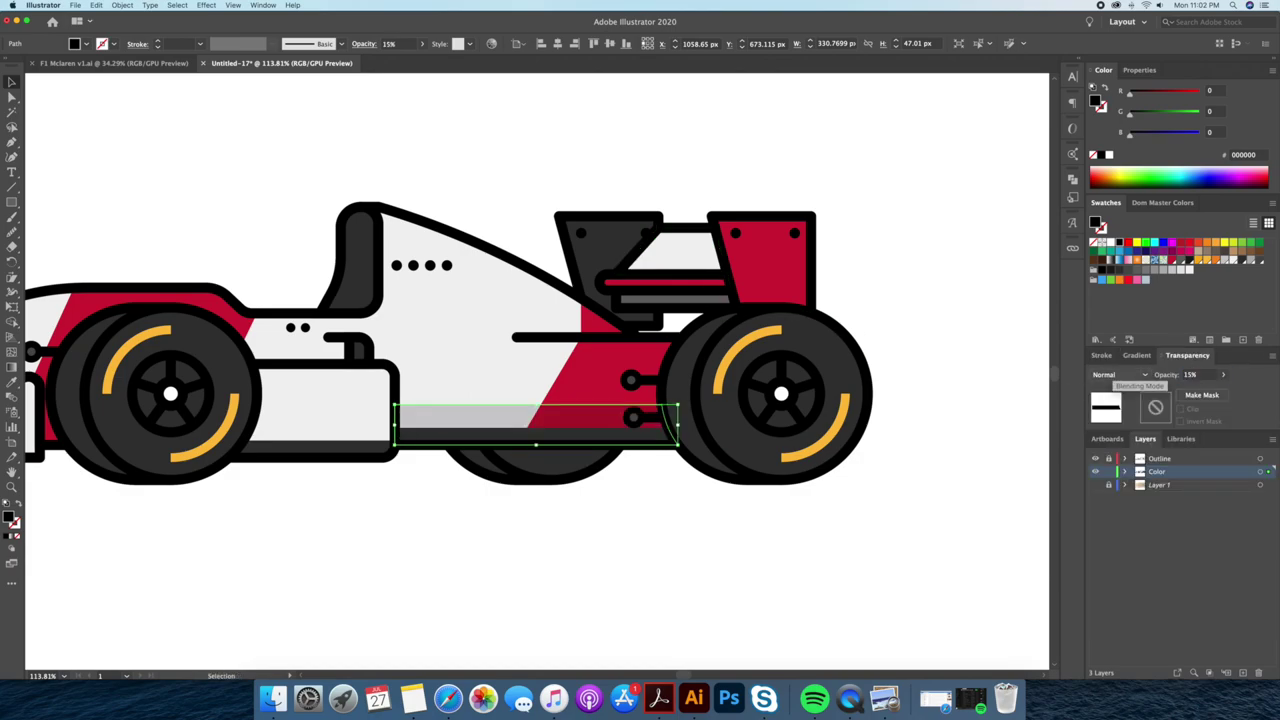
scroll(145, 100, "left", 5)
key("a")
left_click(372, 344)
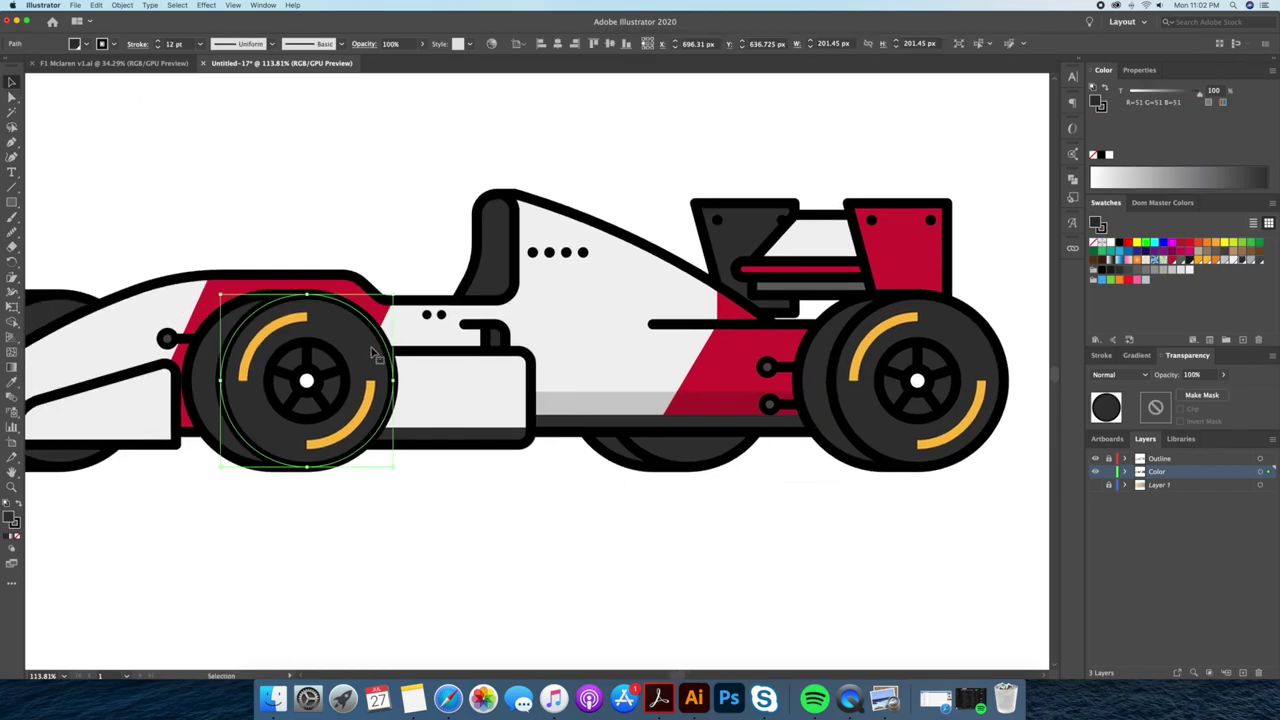
Enlarge the front wheel circle to about 280 px, remove its stroke, and send it behind the side box.
key("v")
left_click_drag(397, 291, 425, 268)
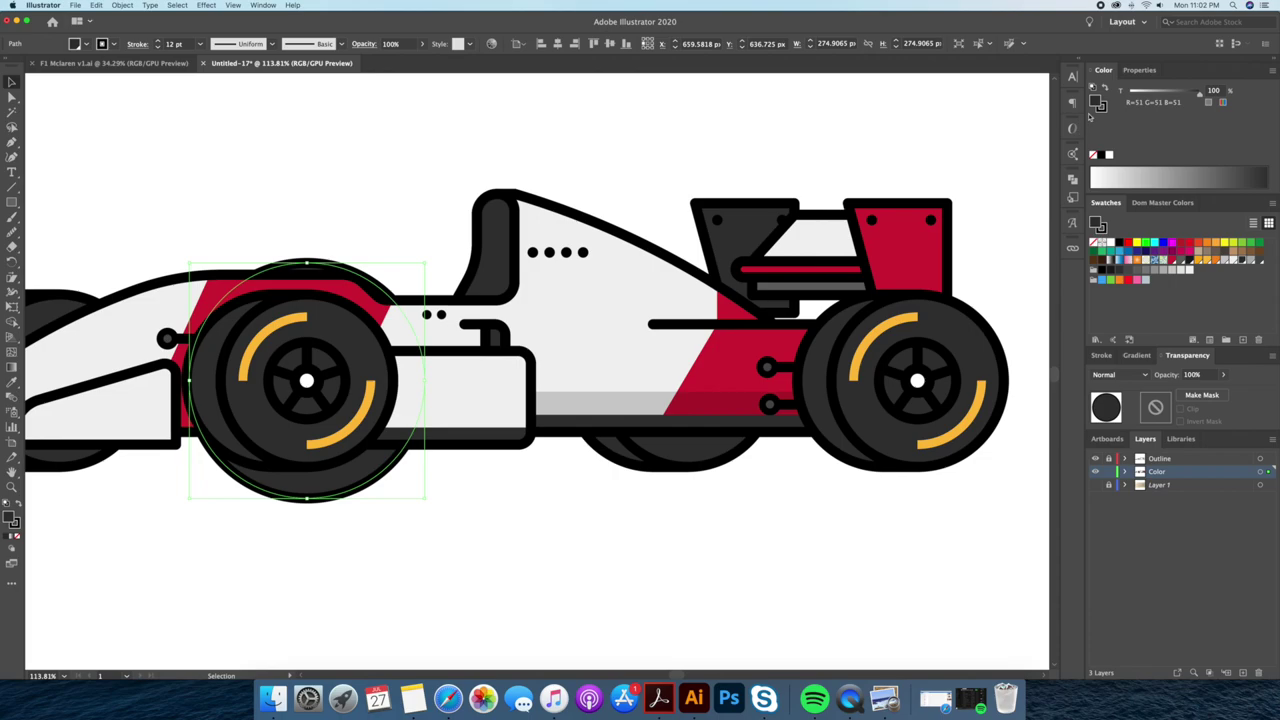
key("ctrl+z")
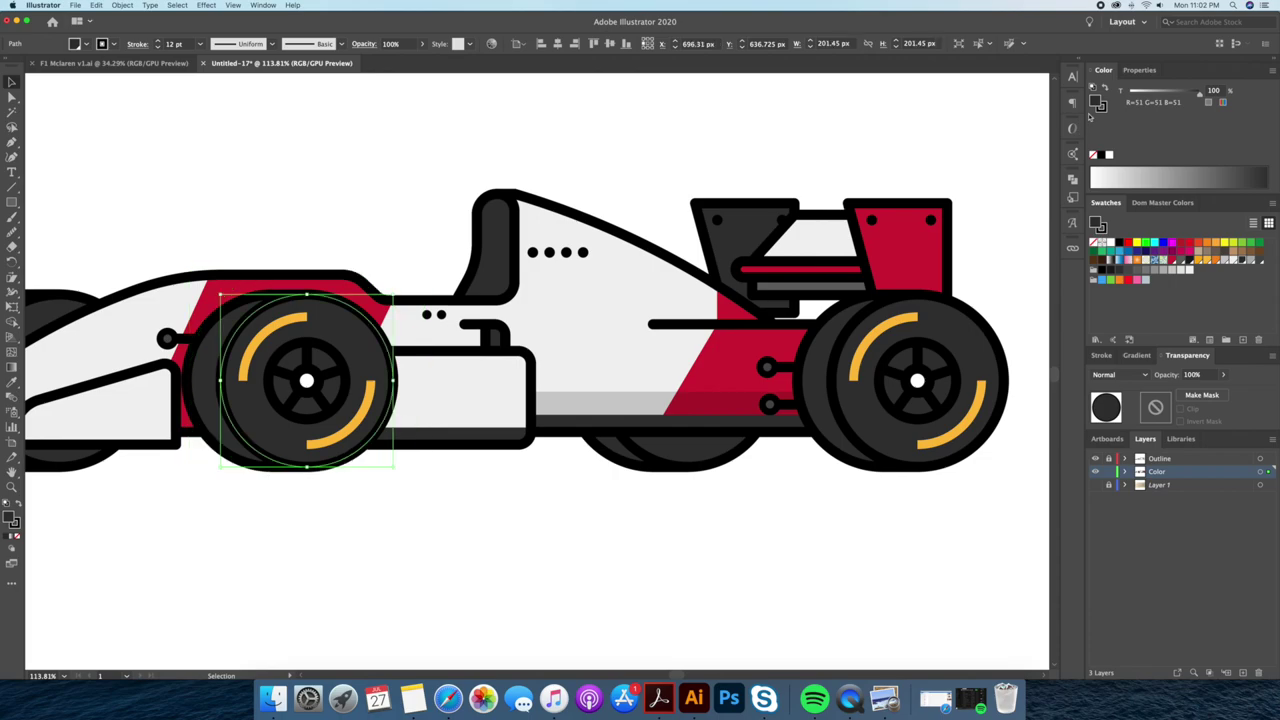
left_click_drag(393, 297, 428, 262)
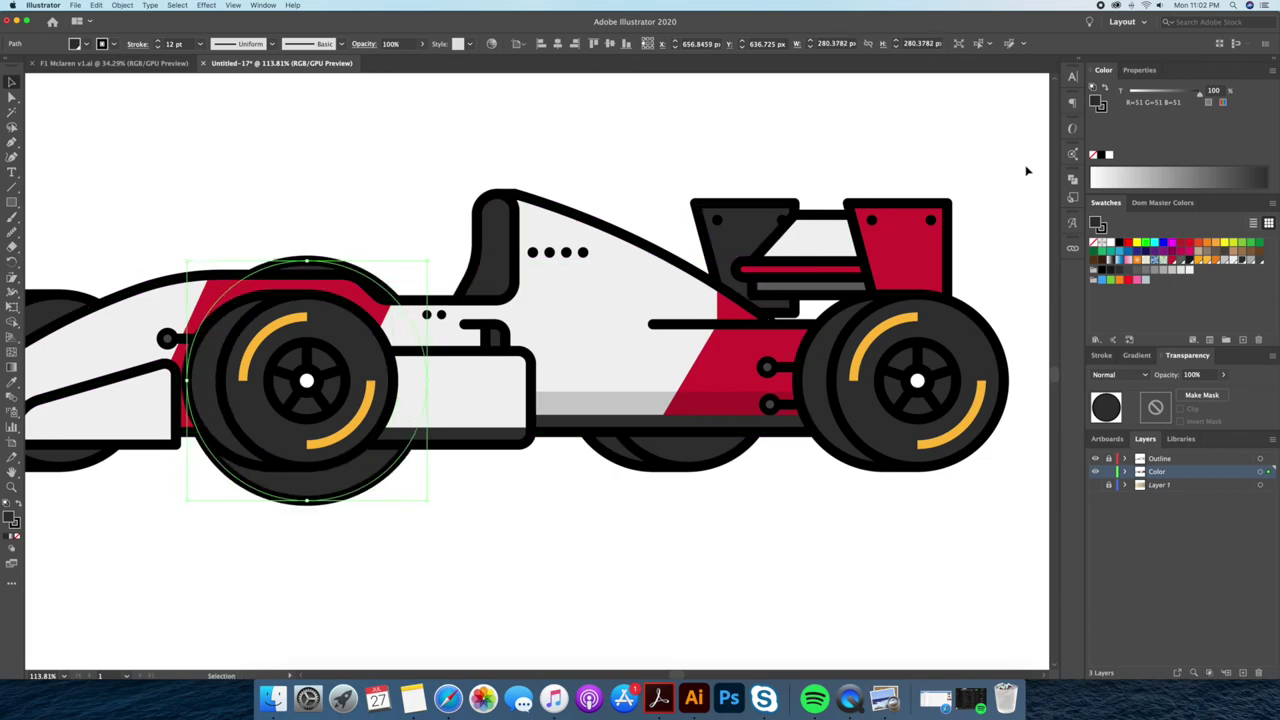
left_click(1093, 154)
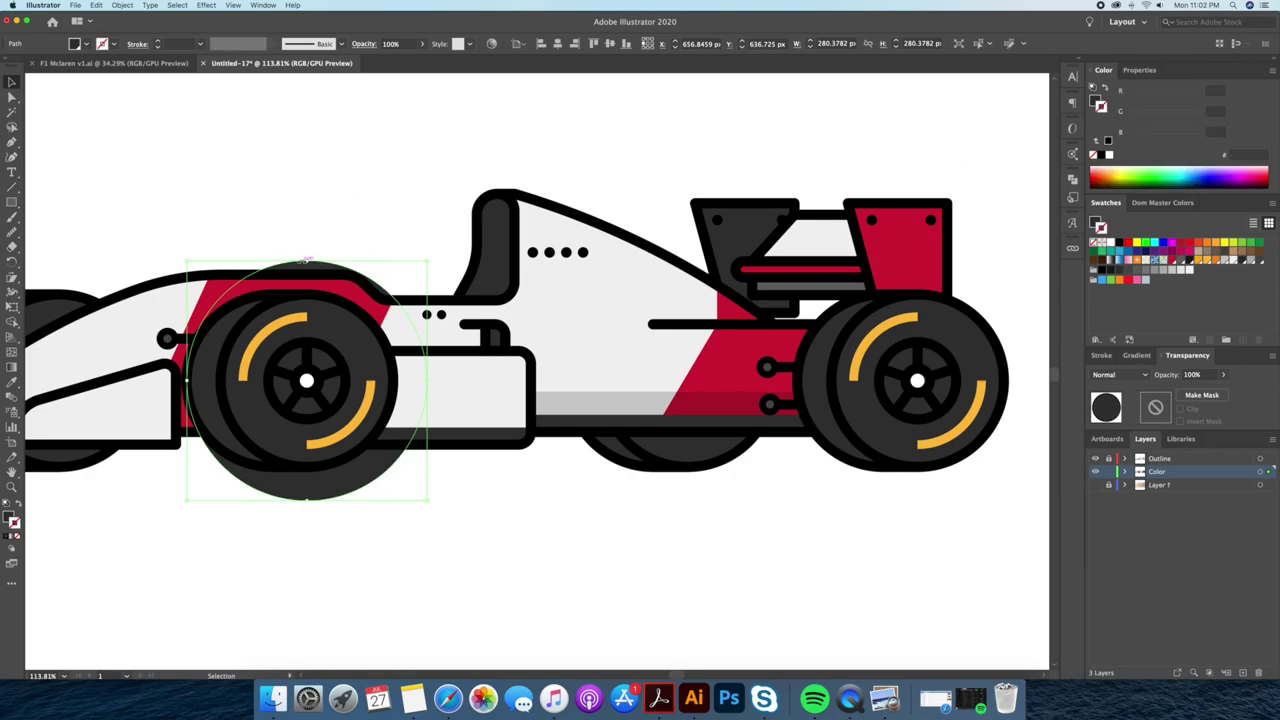
right_click(320, 268)
left_click(479, 422)
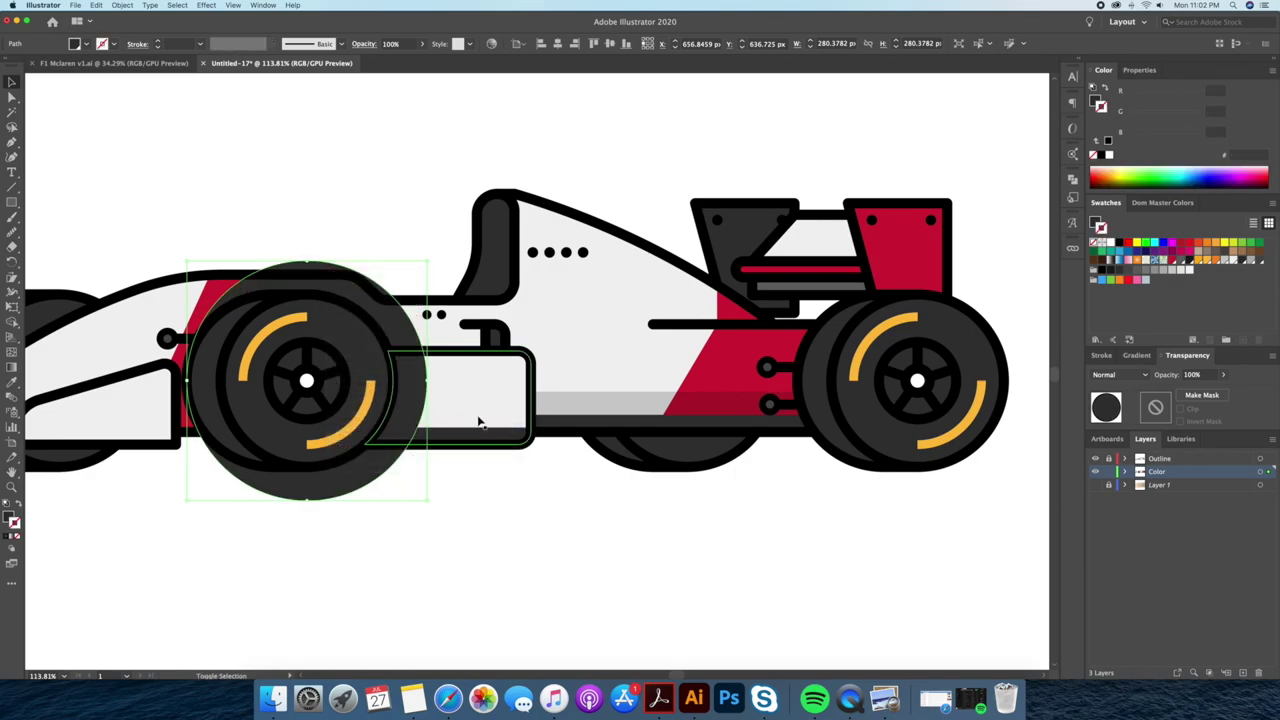
Isolate the side box and paste a copy over the original.
key("super+1")
left_click(442, 489)
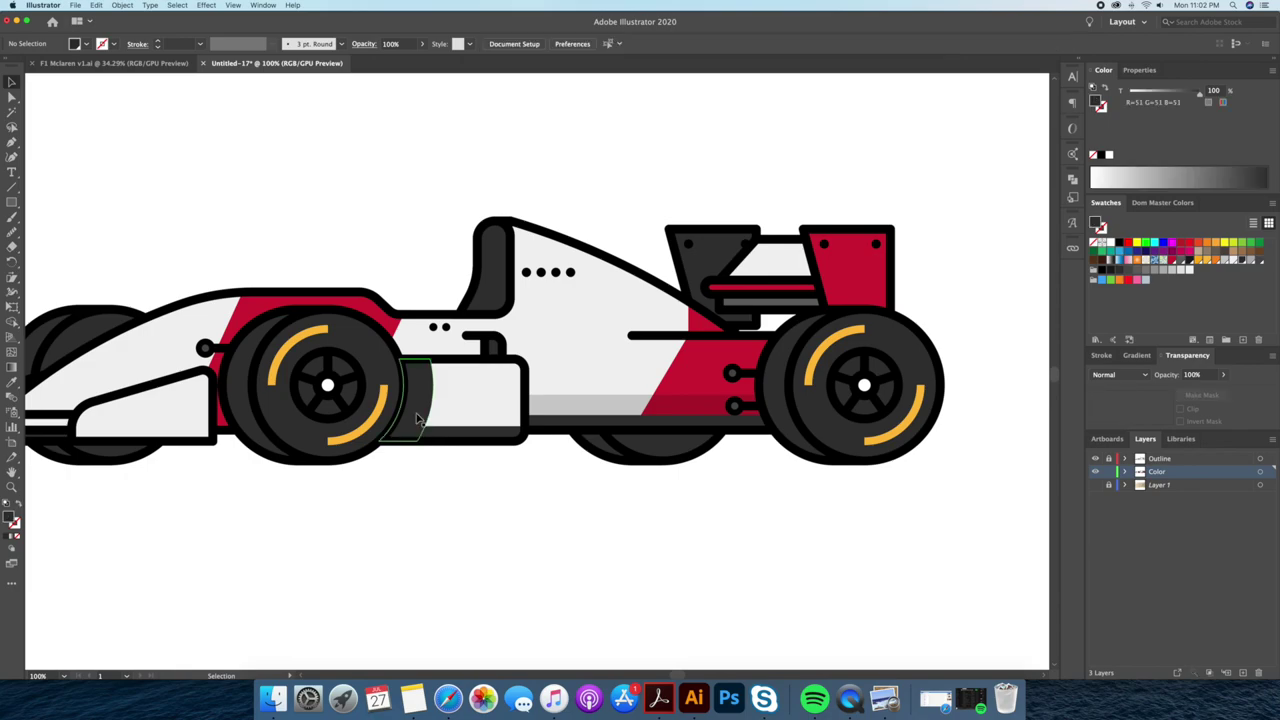
left_click_drag(502, 403, 580, 410)
left_click(485, 455)
double_click(479, 478)
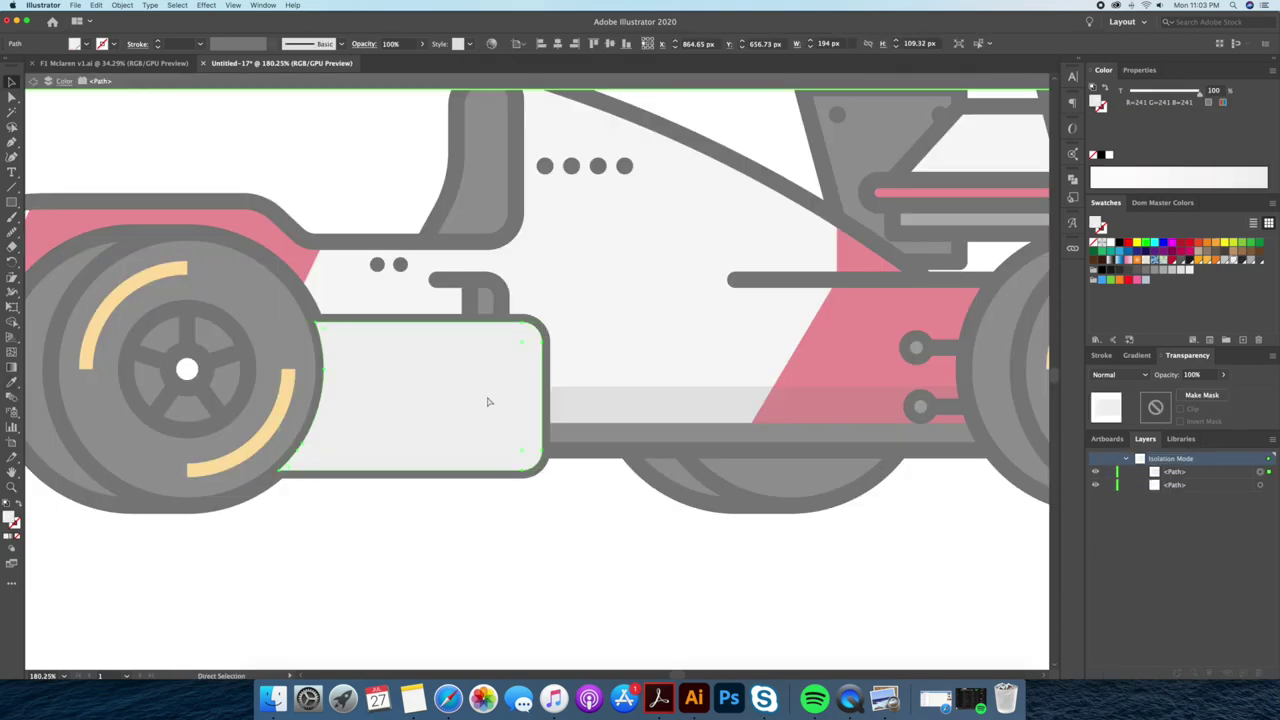
key("super+f")
key("super+a")
Trim the copy to a right-end strip with Shape Builder and fill it darker grey.
key("shift+m")
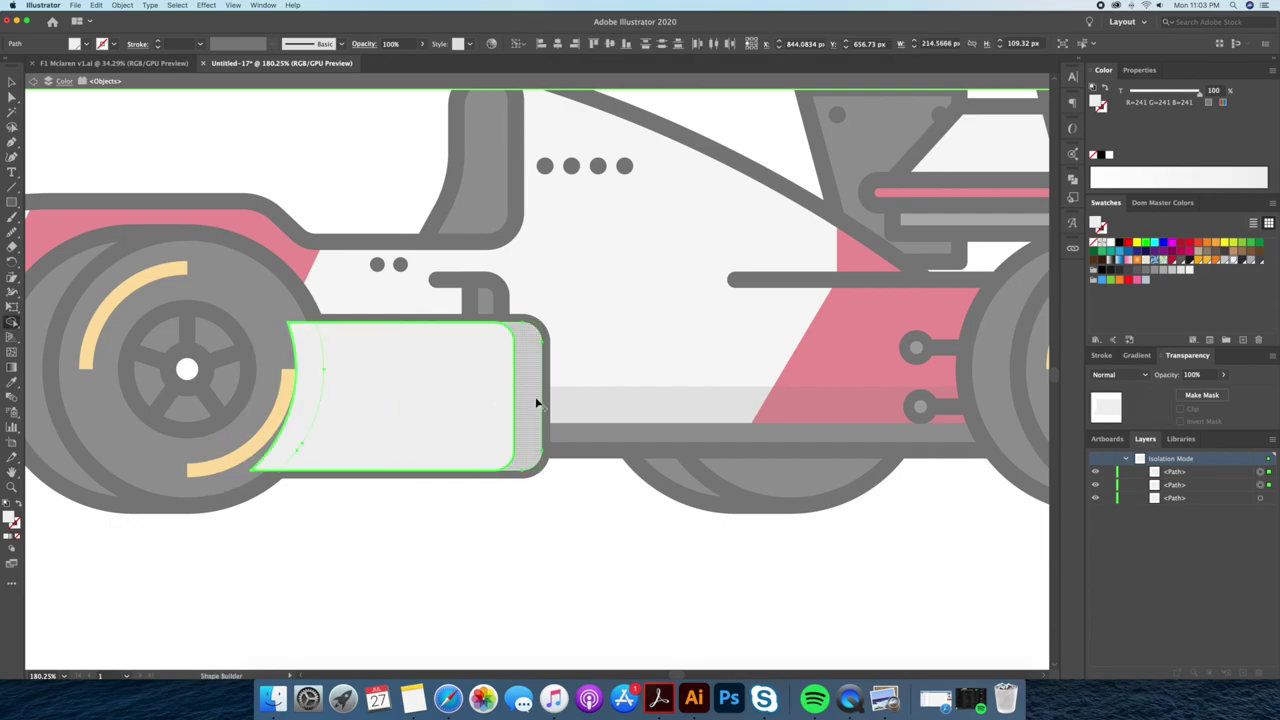
left_click(498, 455, "alt")
key("v")
left_click(494, 491)
left_click(536, 426)
key("i")
left_click(595, 451)
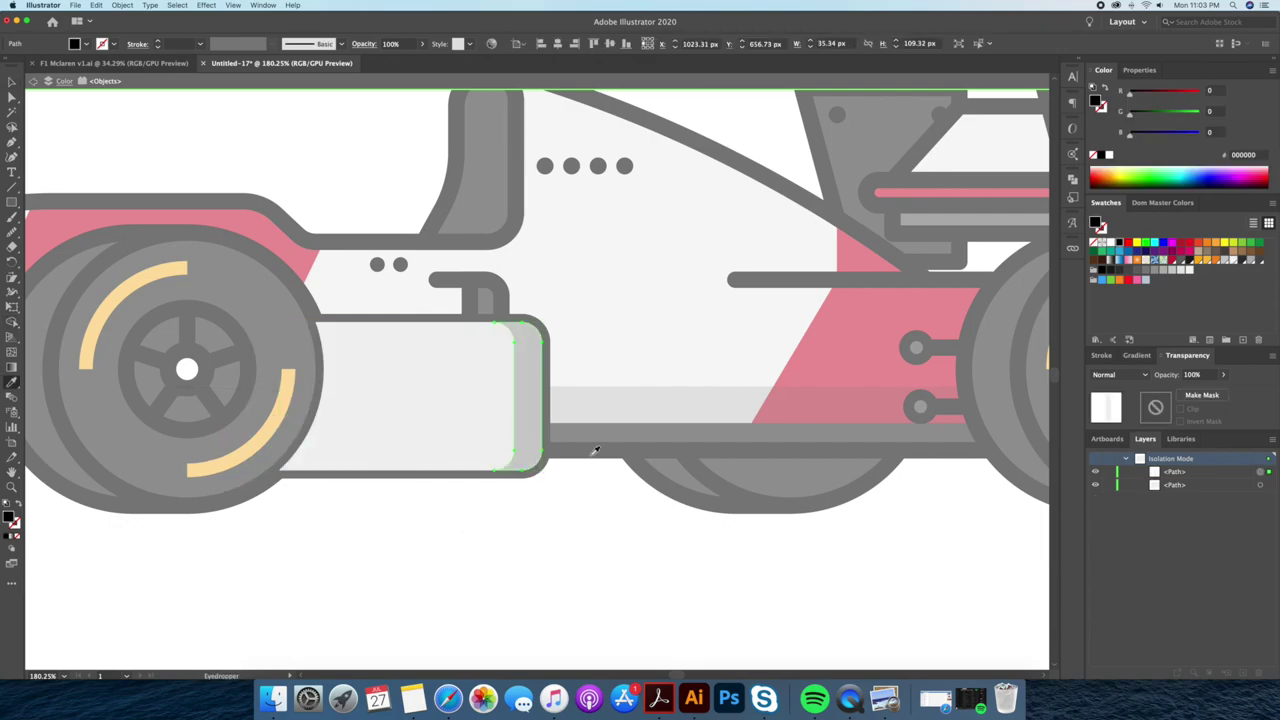
key("v")
double_click(526, 560)
scroll(538, 442, "down", 2)
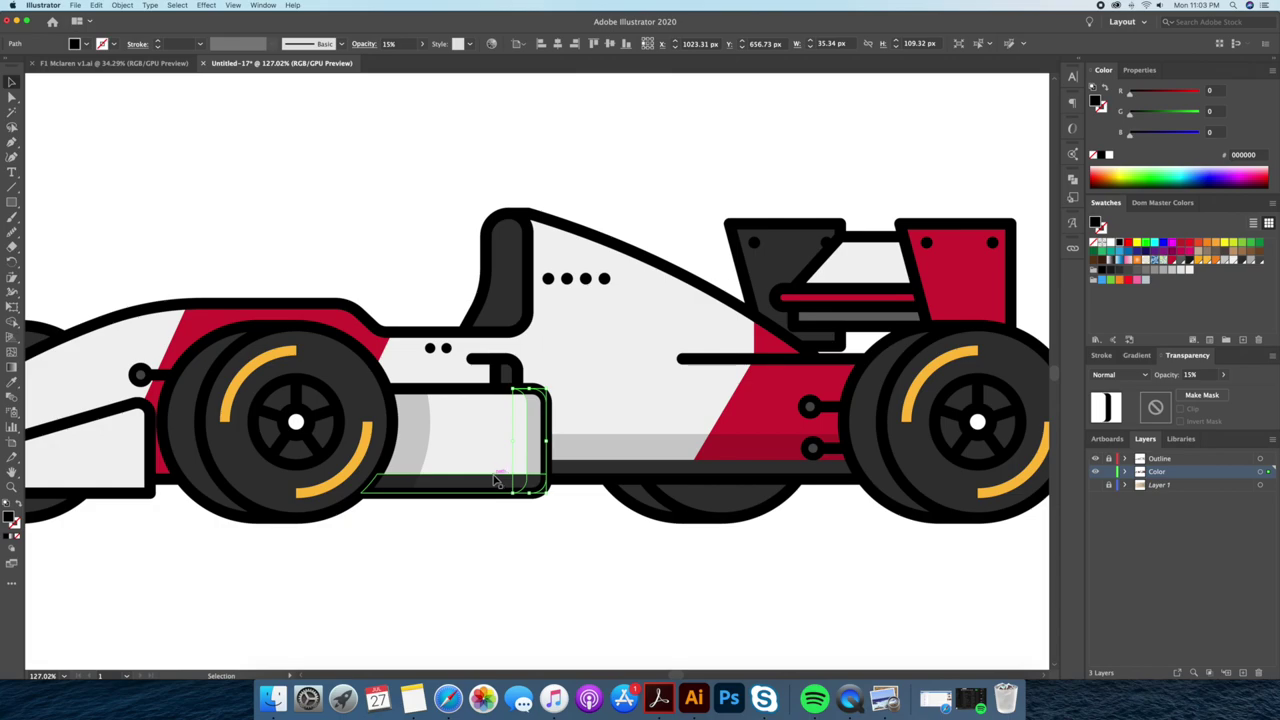
left_click(531, 543)
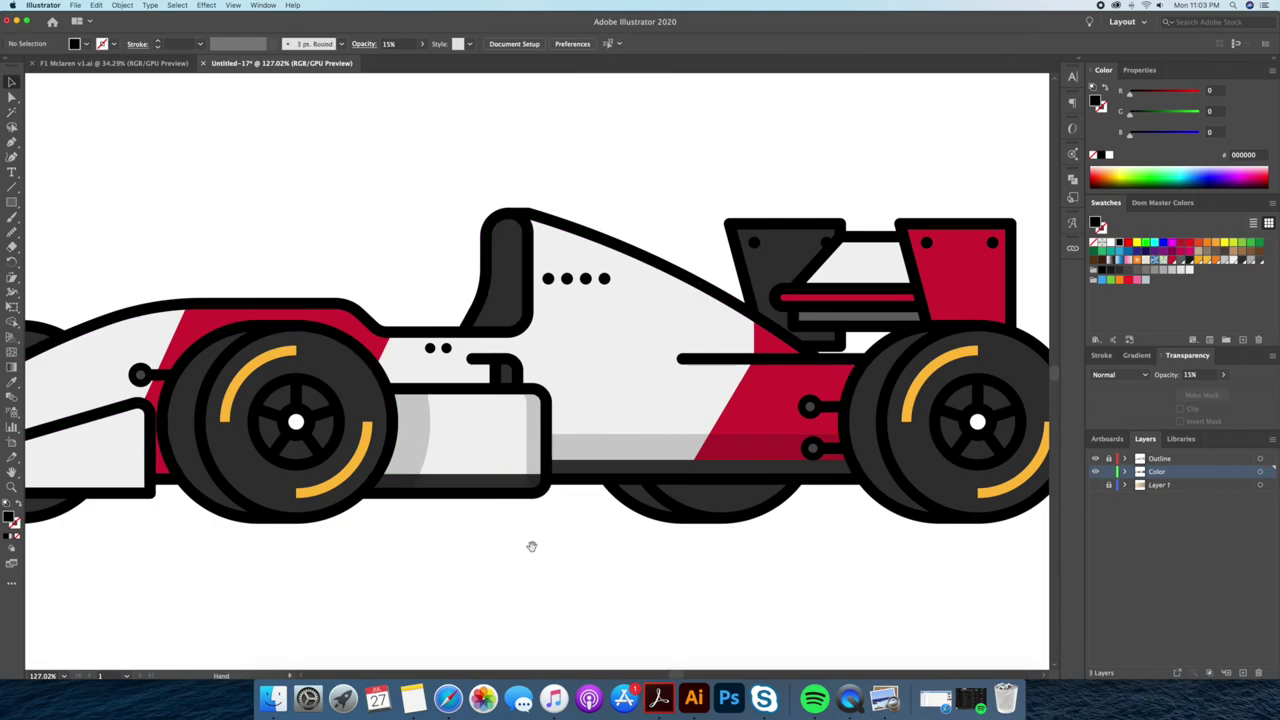
Add a flat light grey ellipse across the red sidepod.
scroll(531, 543, "right", 3)
scroll(594, 363, "right", 3)
left_click_drag(12, 203, 82, 234)
left_click_drag(415, 397, 620, 410)
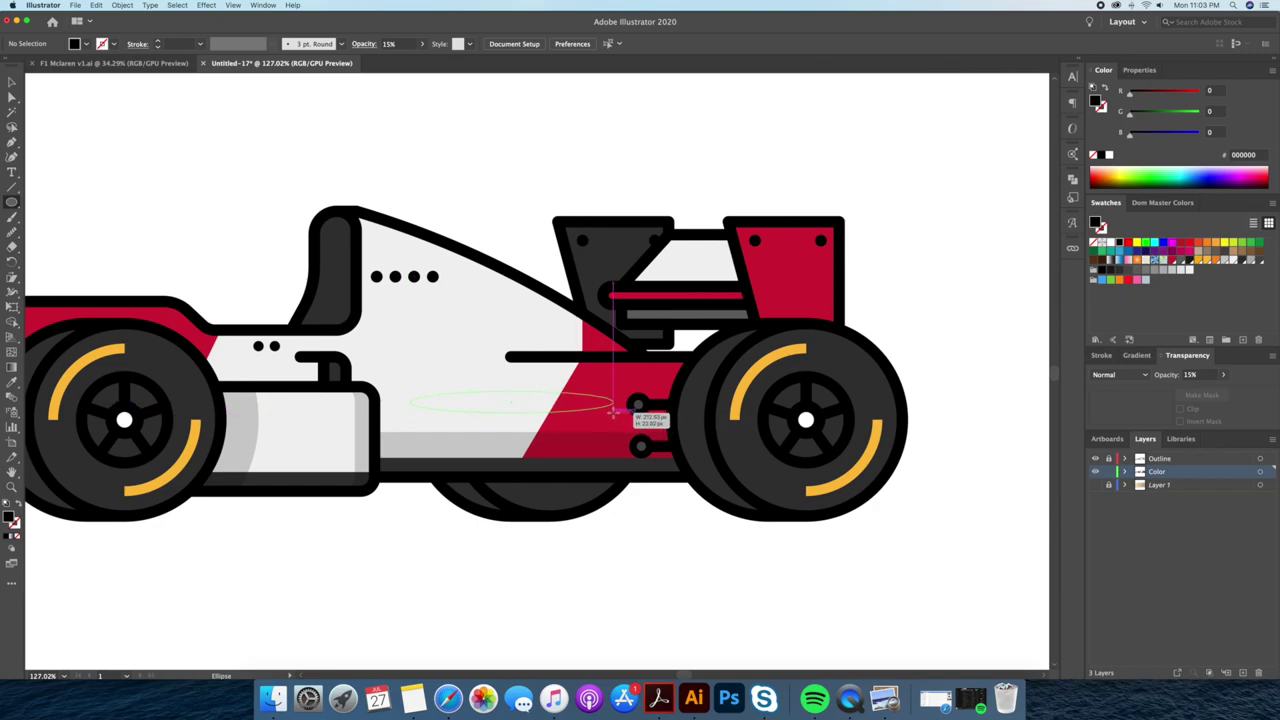
key("i")
left_click(450, 445)
key("v")
left_click(510, 189)
scroll(490, 184, "right", 2)
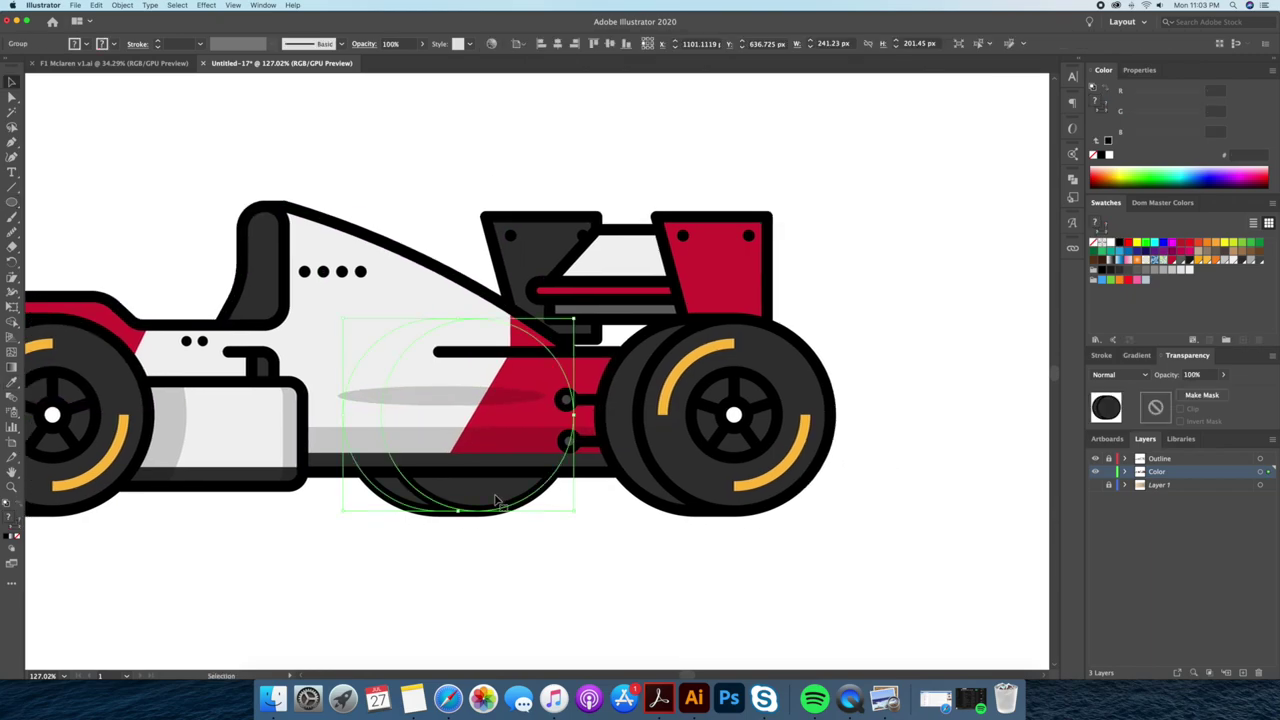
Darken the rear wheel fill to #1A1A1A.
double_click(500, 497)
left_click(1120, 271)
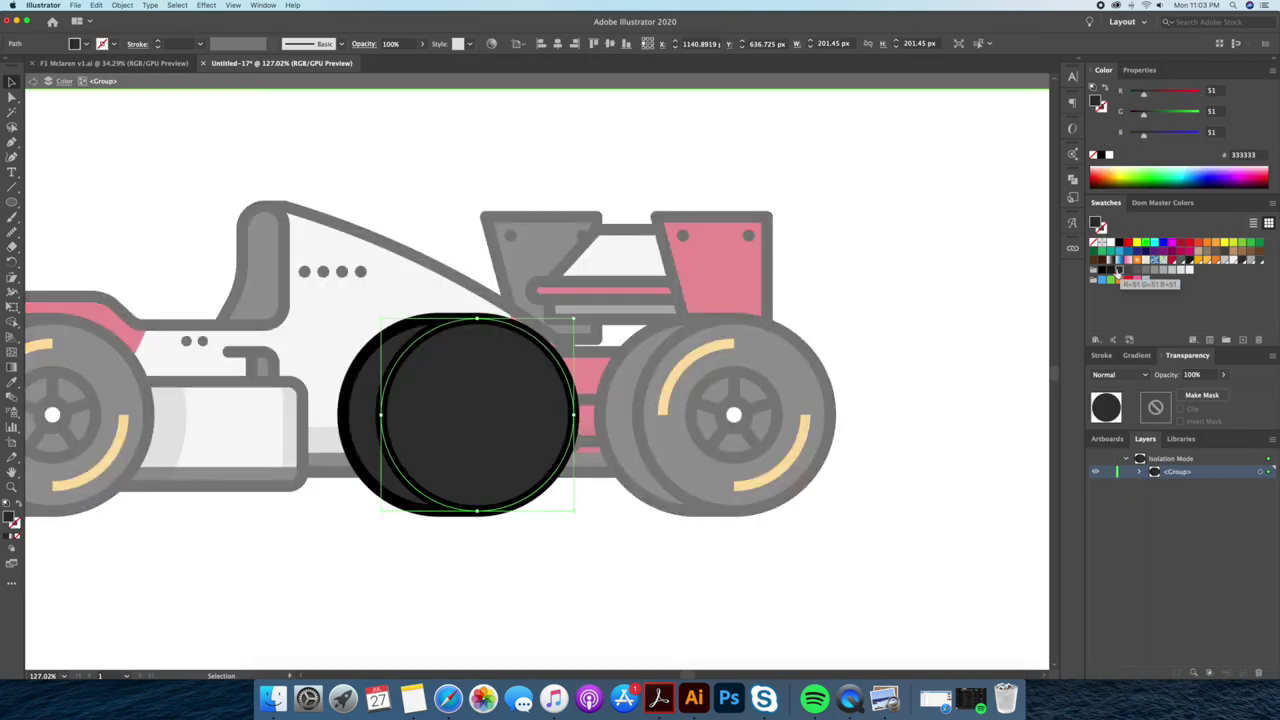
left_click(1110, 271)
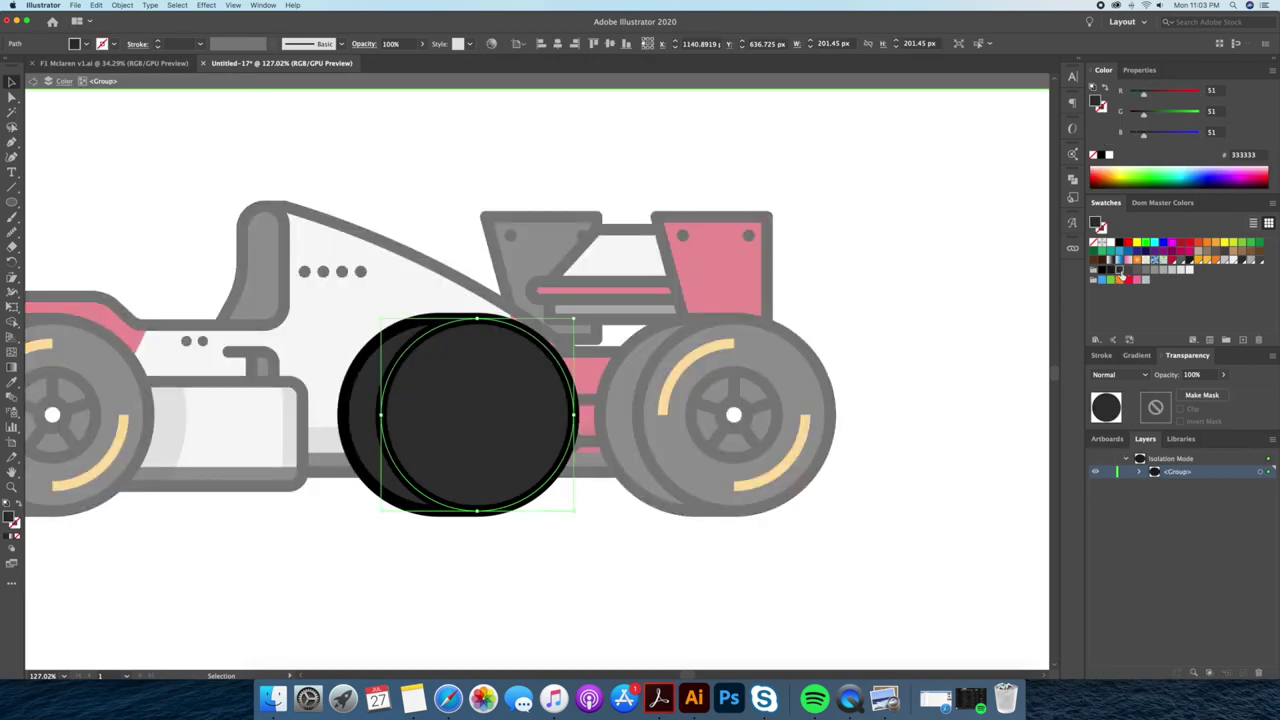
double_click(923, 257)
Check the front wheel group in isolation, then return to the full car.
double_click(405, 500)
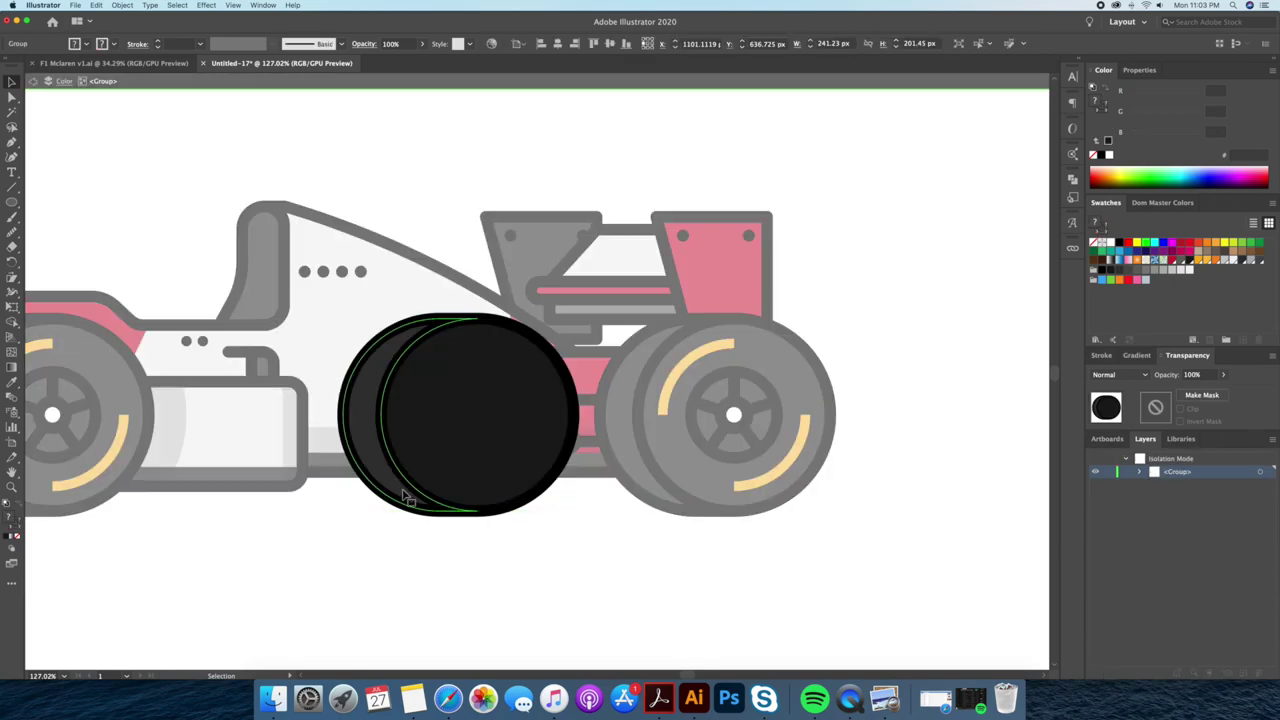
key("Escape")
left_click_drag(419, 542, 898, 519)
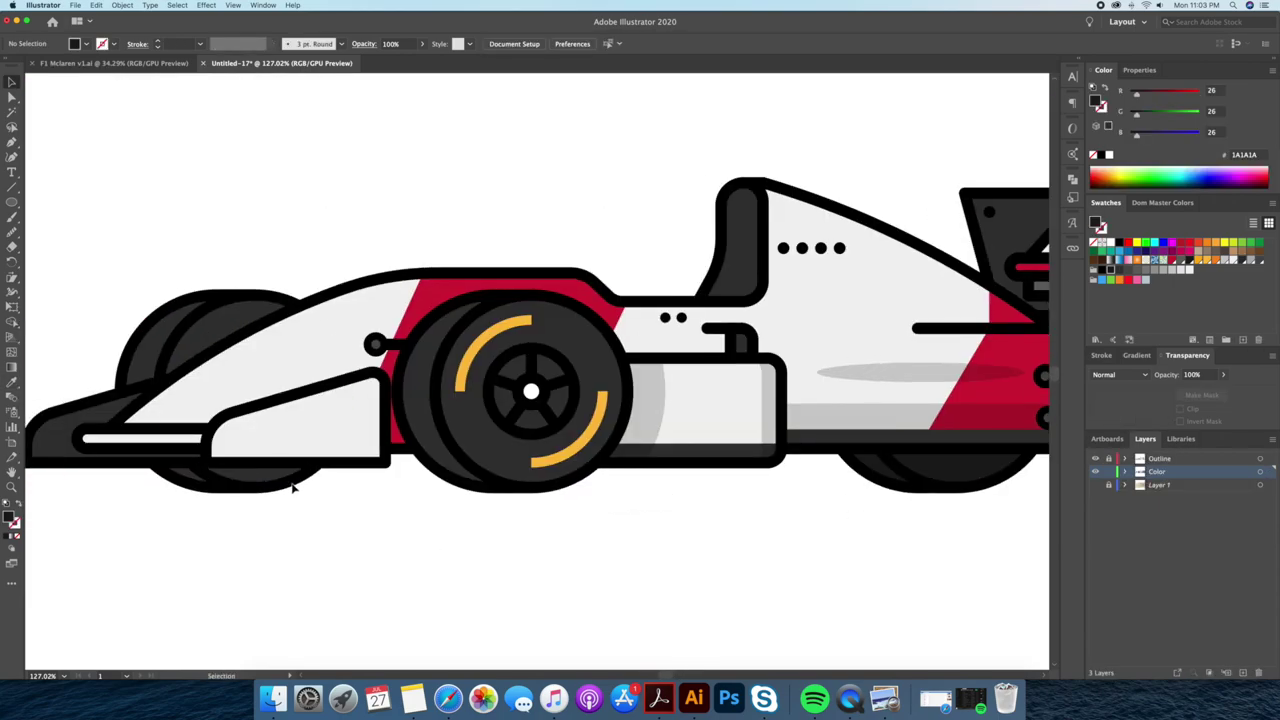
double_click(270, 450)
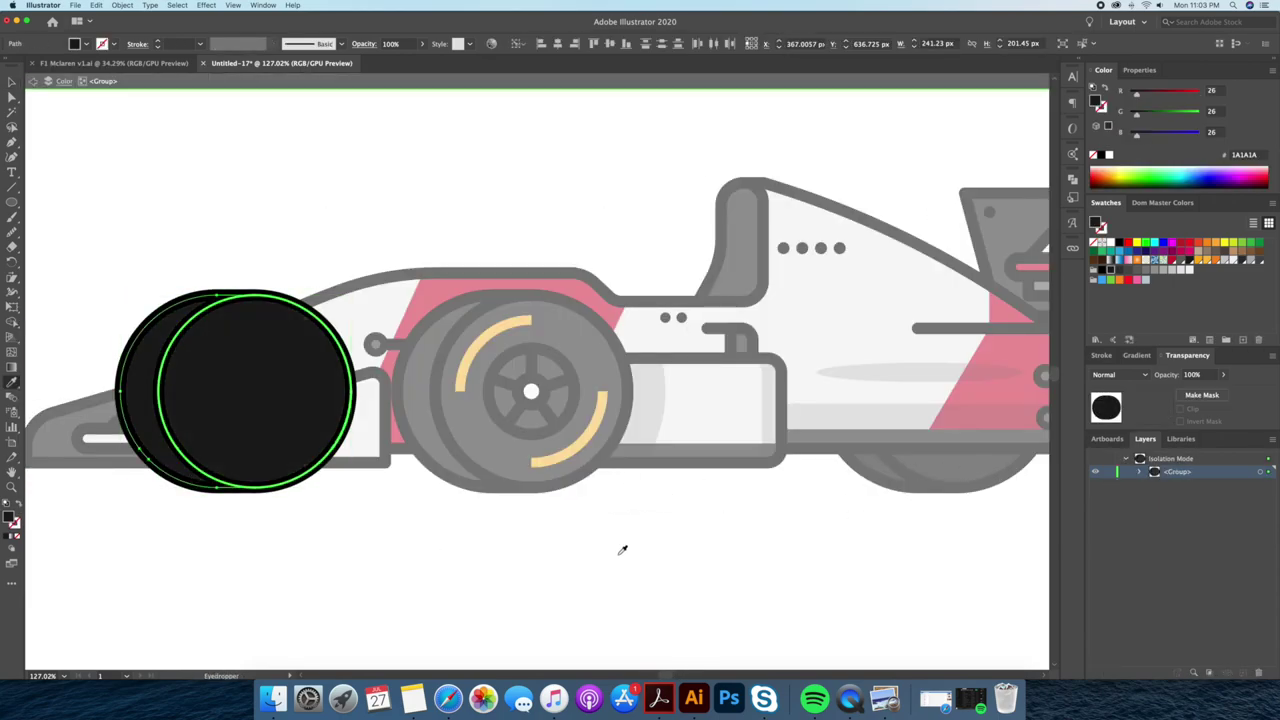
double_click(614, 554)
scroll(365, 422, "left", 3)
Form the nose panel's thin top band from an offset copy of the white nose path.
double_click(390, 432)
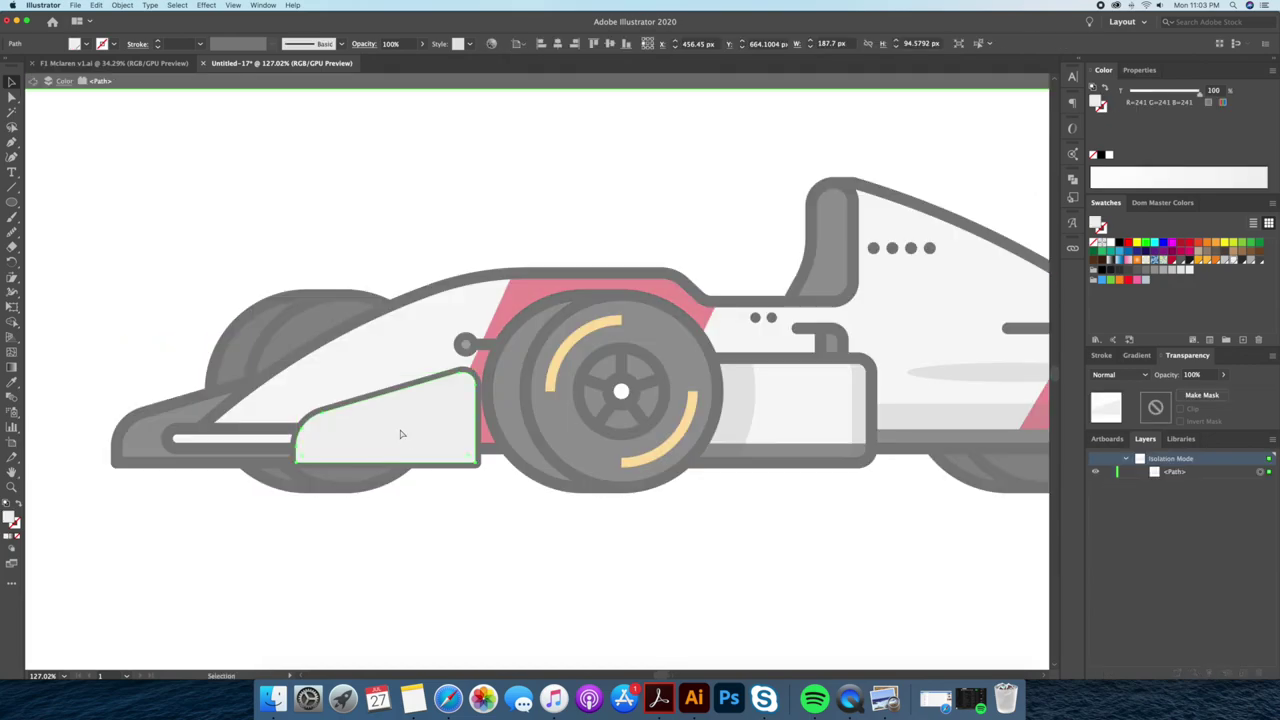
left_click_drag(428, 434, 418, 443)
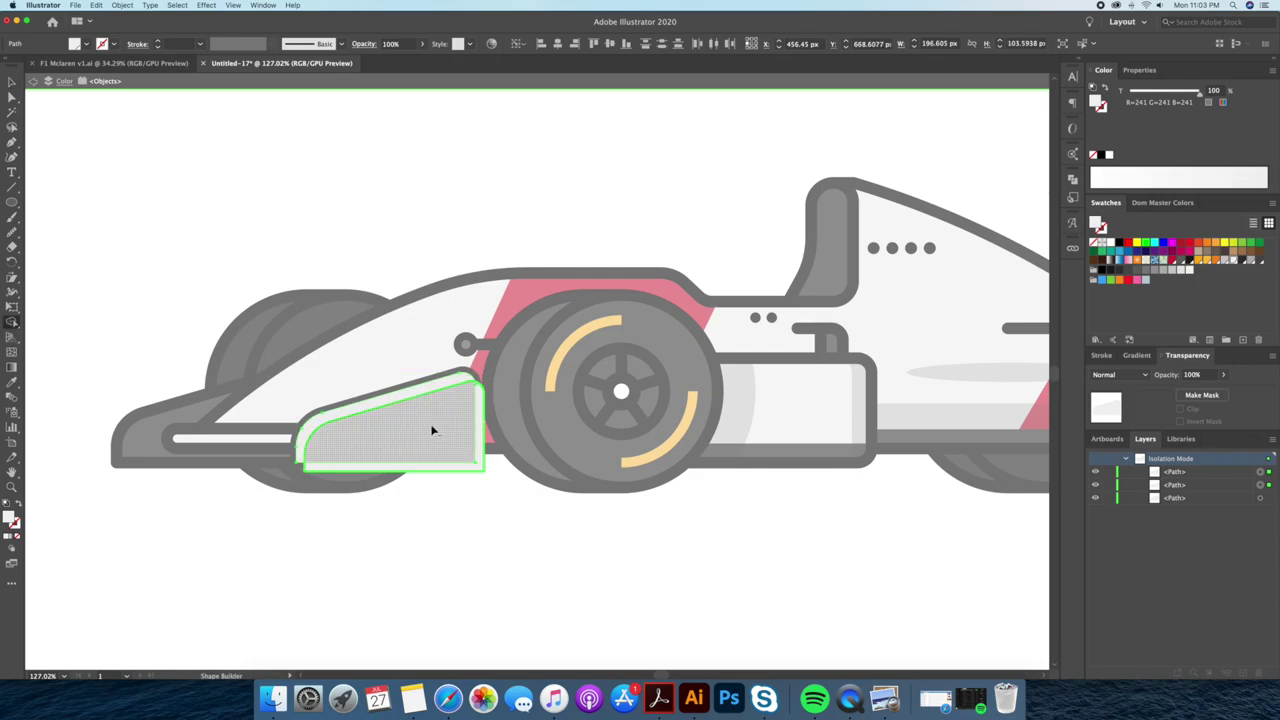
double_click(466, 498)
left_click(423, 400)
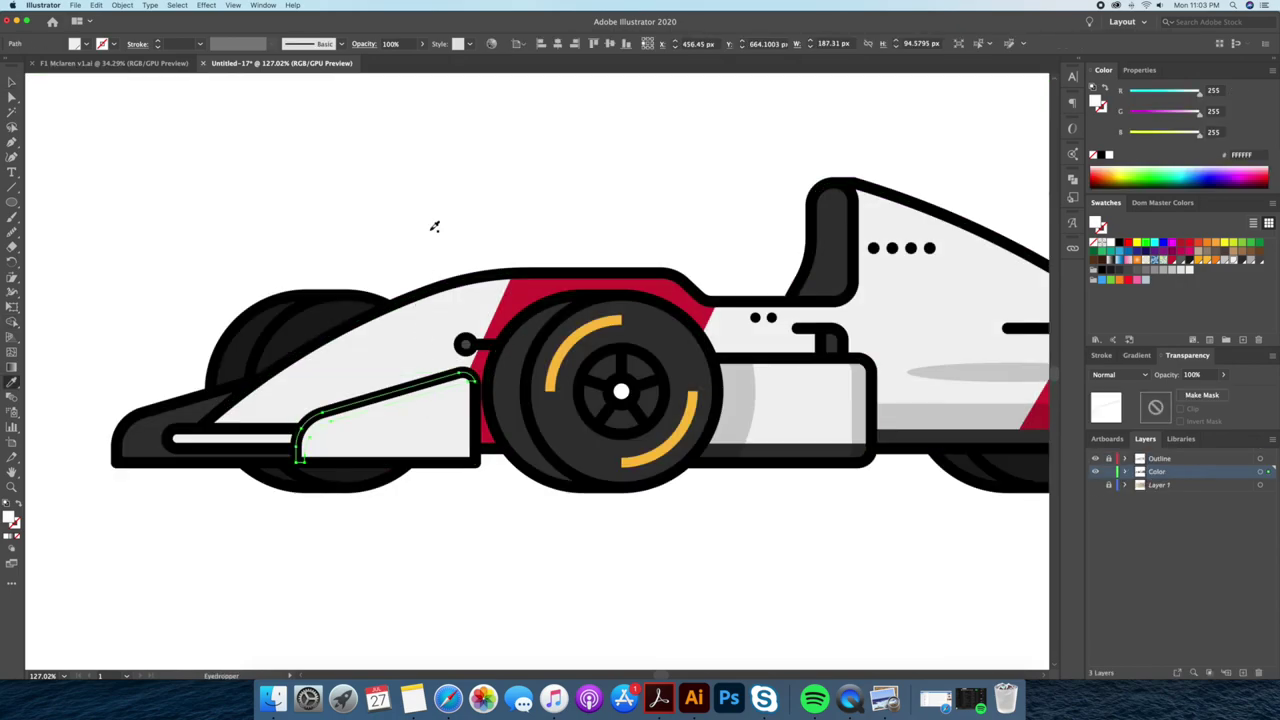
left_click_drag(336, 342, 474, 249)
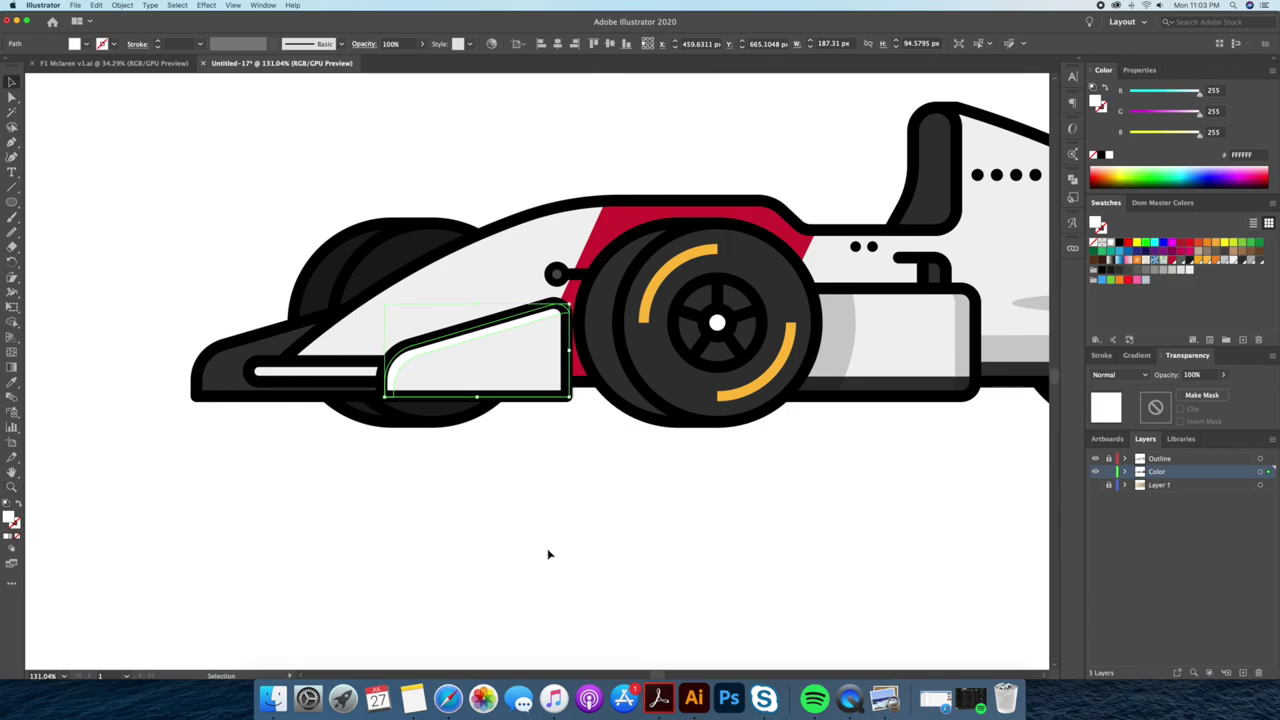
left_click(548, 554)
scroll(569, 543, "right", 5)
scroll(651, 549, "up", 3)
scroll(480, 571, "right", 5)
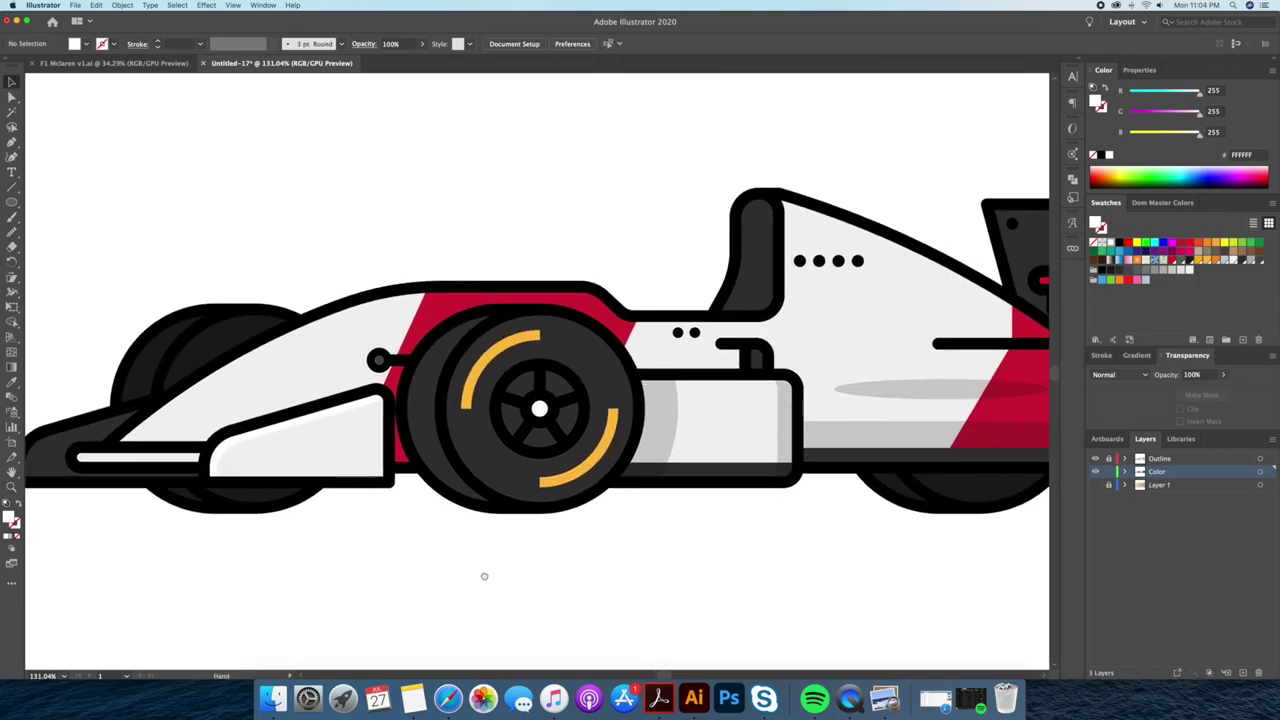
Split off a strip along the front body's upper edge with Shape Builder and fill it white.
key("super+0")
double_click(663, 295)
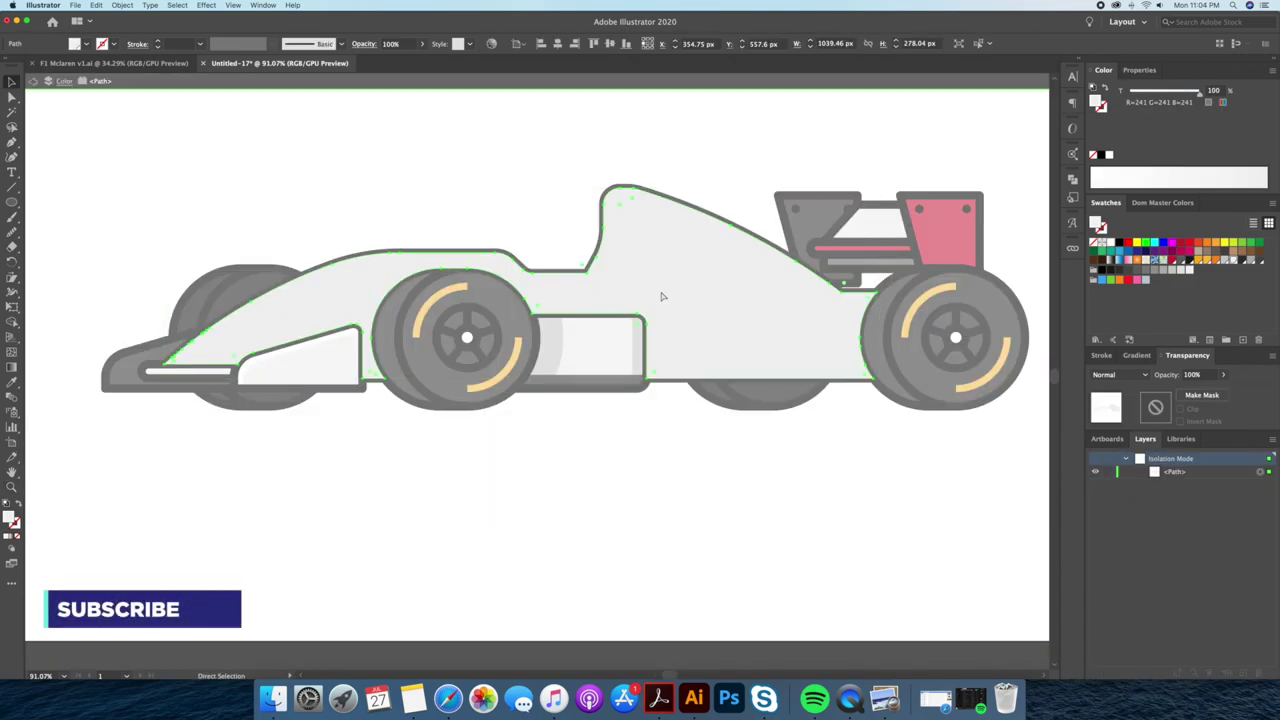
left_click_drag(662, 297, 672, 303)
key("shift+m")
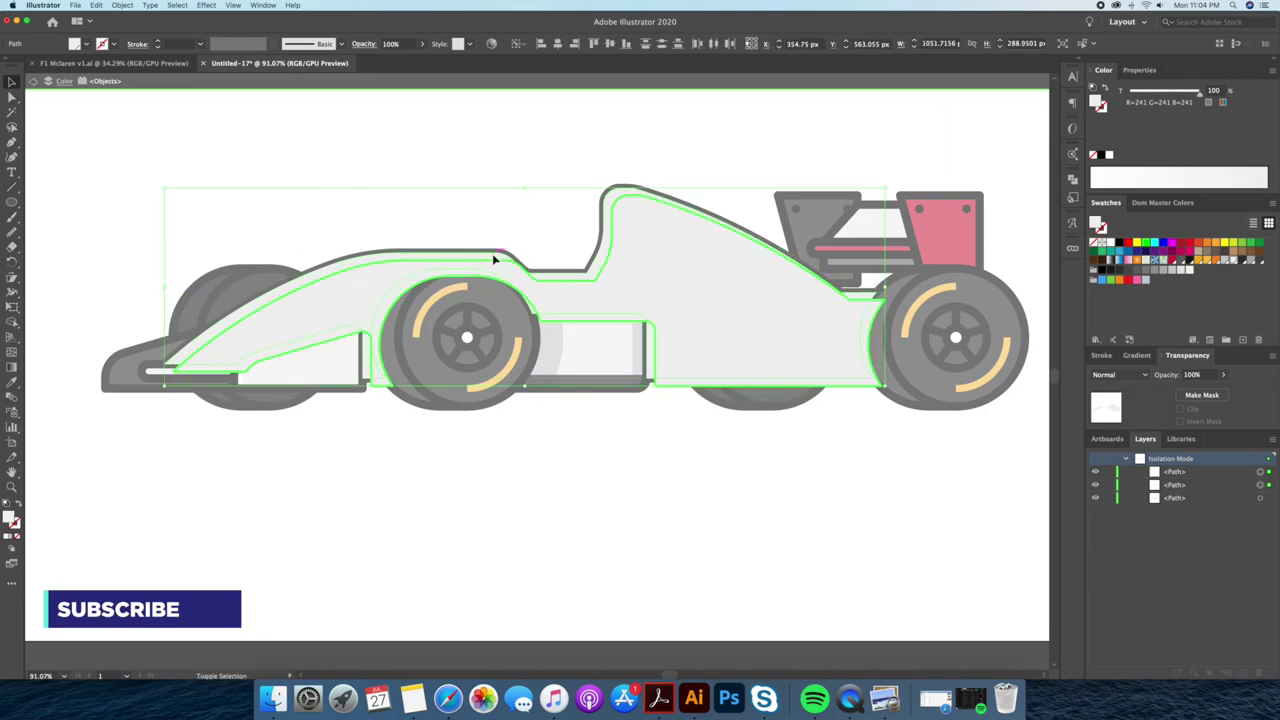
left_click_drag(492, 253, 323, 363)
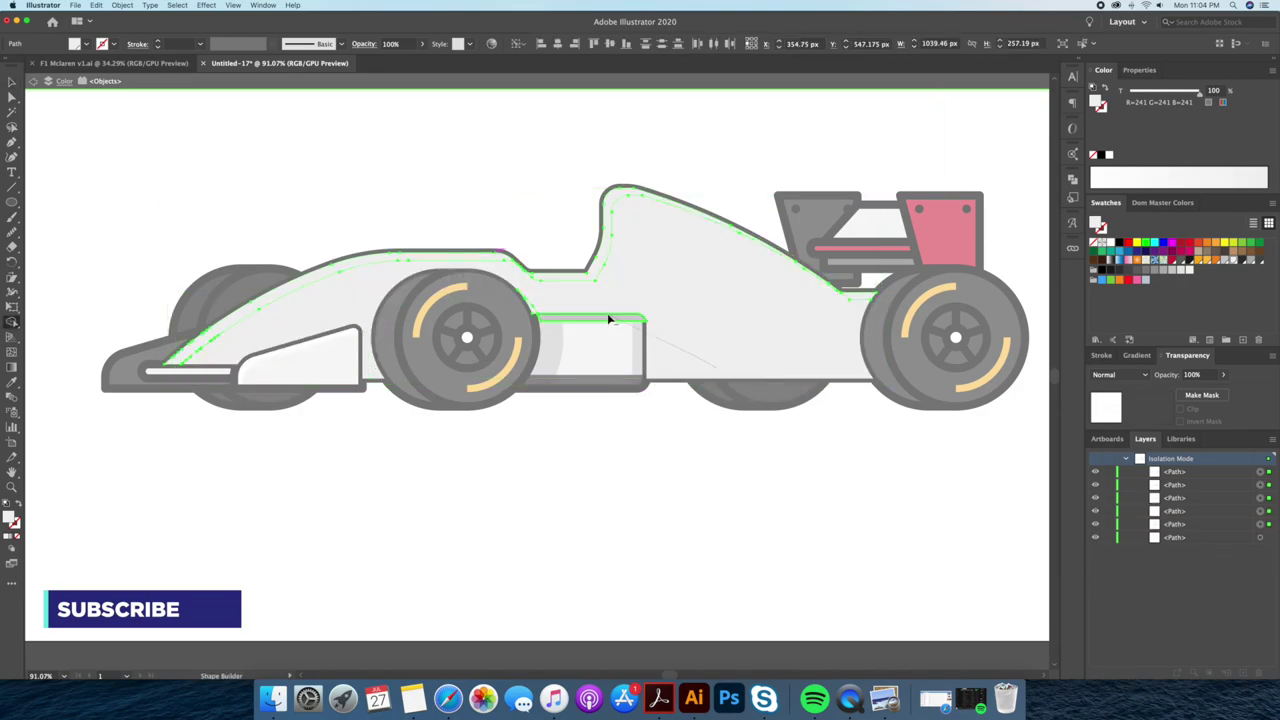
double_click(634, 457)
key("i")
left_click(419, 199)
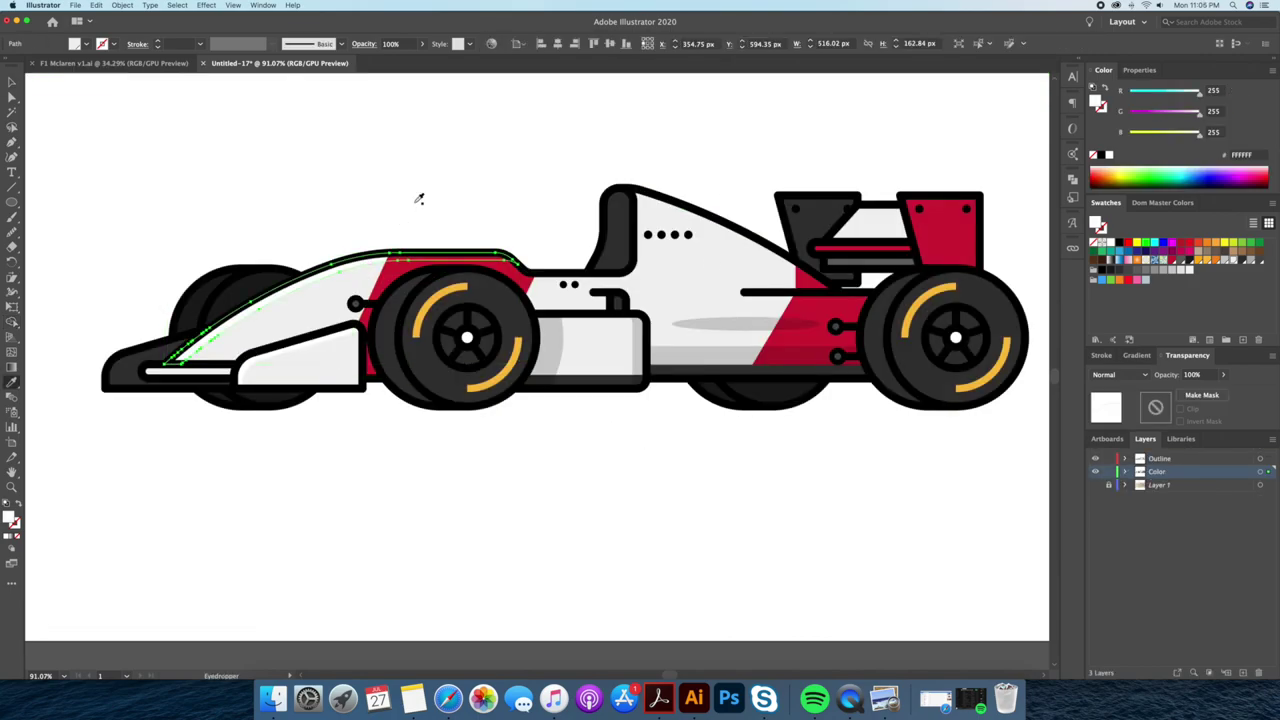
key("v")
Select the thin strip along the red fender's top.
scroll(397, 208, "up", 3)
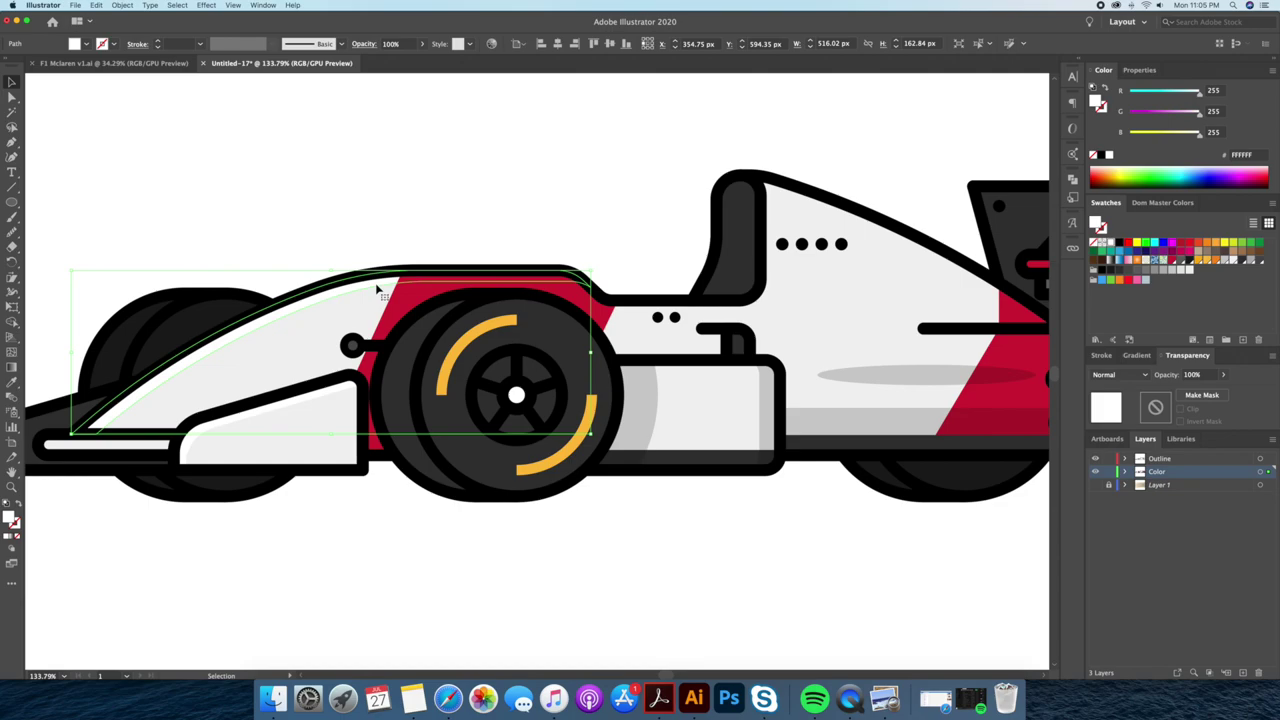
left_click(399, 297, "shift")
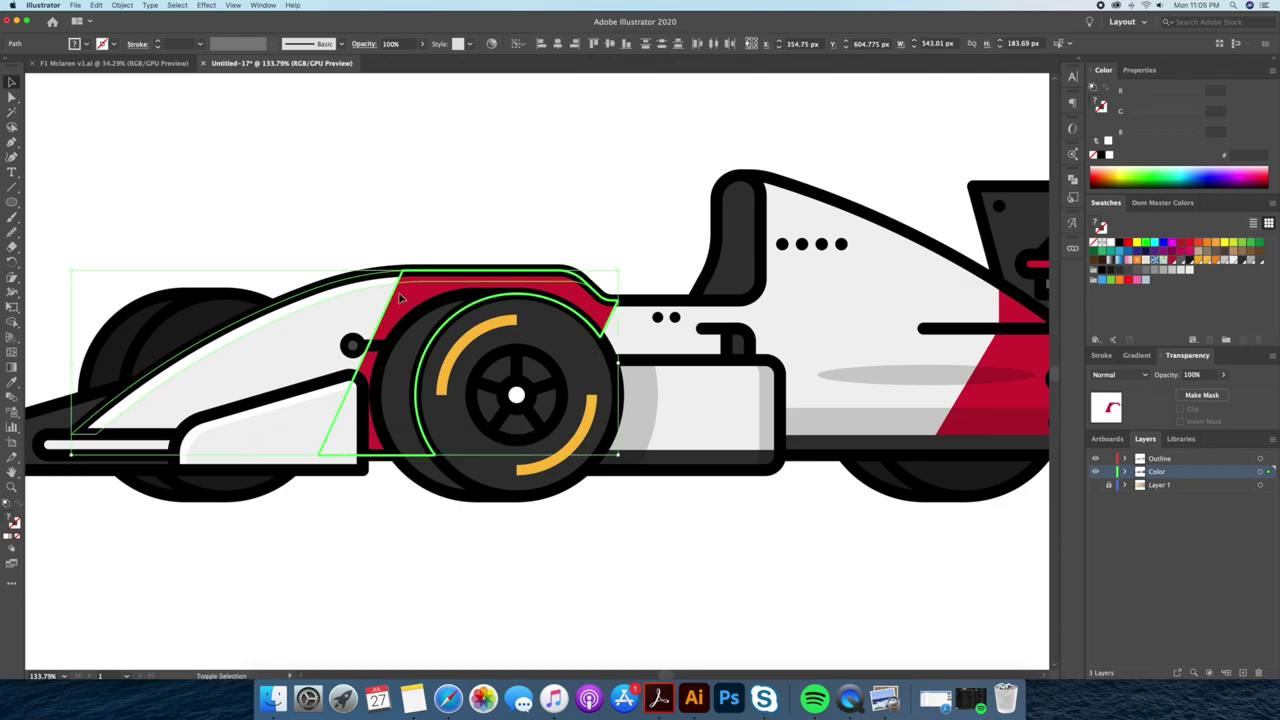
left_click(434, 237)
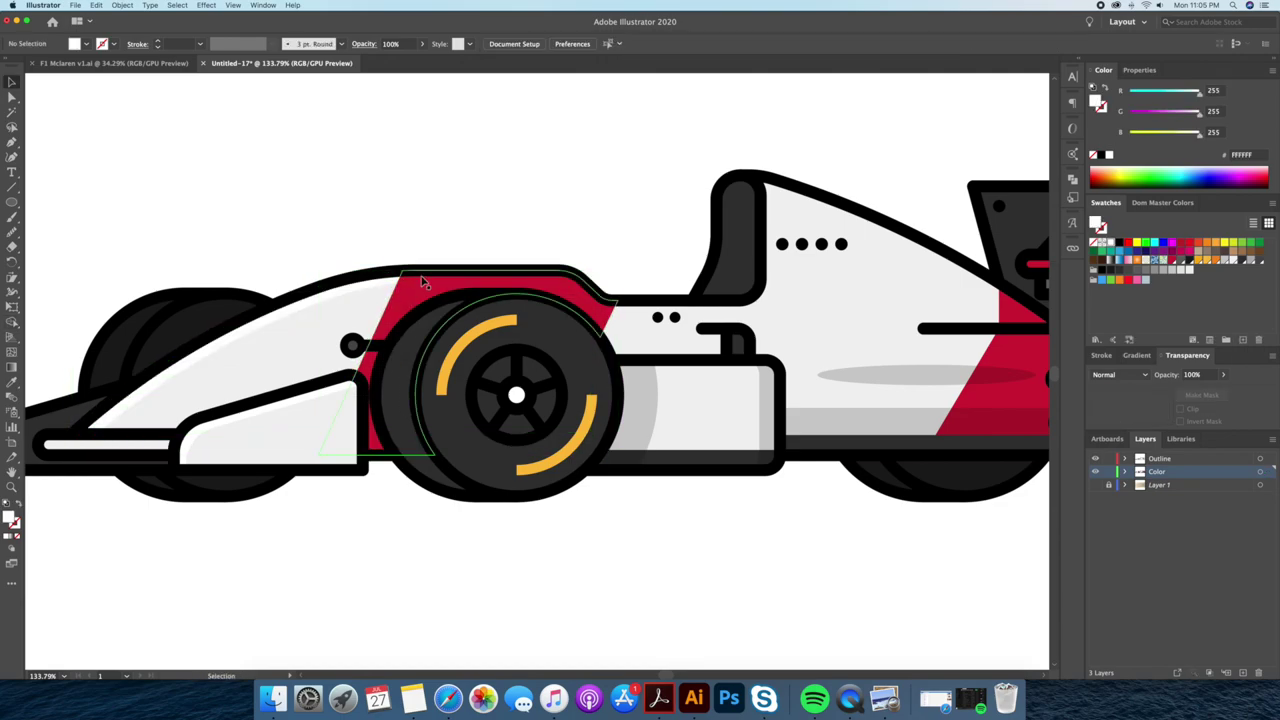
left_click(424, 283)
left_click(412, 282)
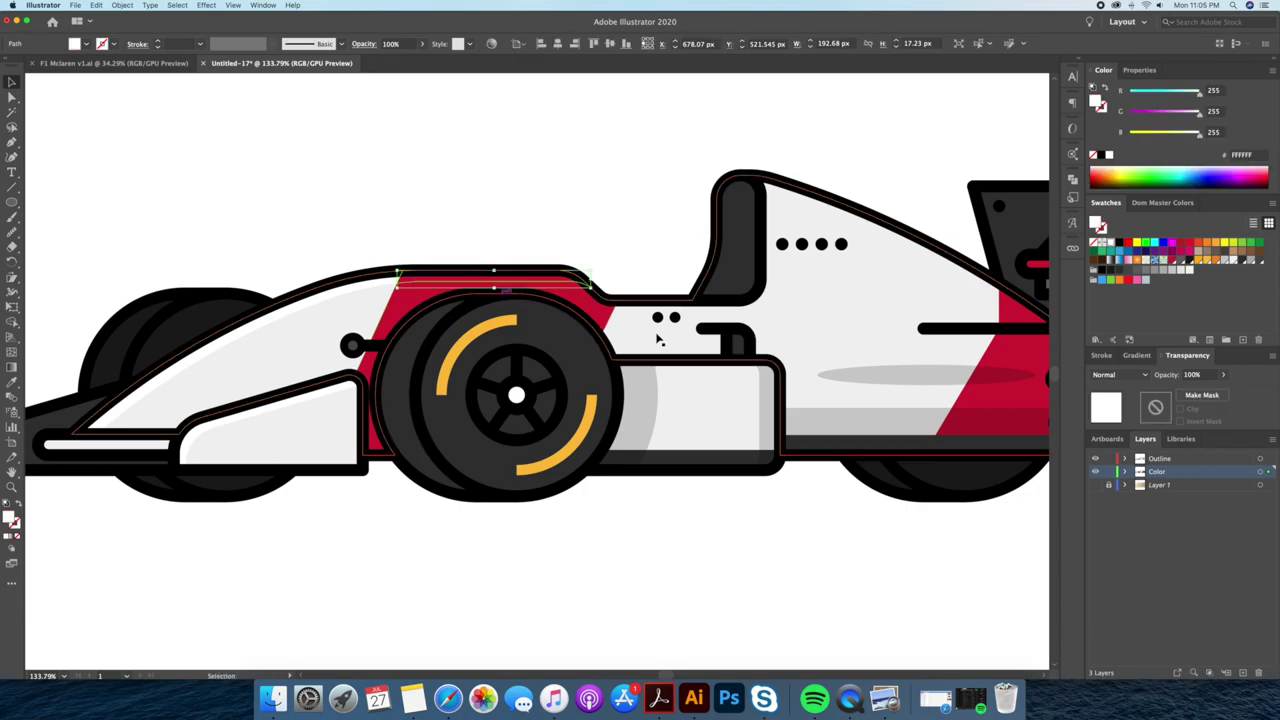
Fill the fender's top strip white at 25% opacity.
key("i")
left_click(824, 418)
key("i")
left_click(611, 167)
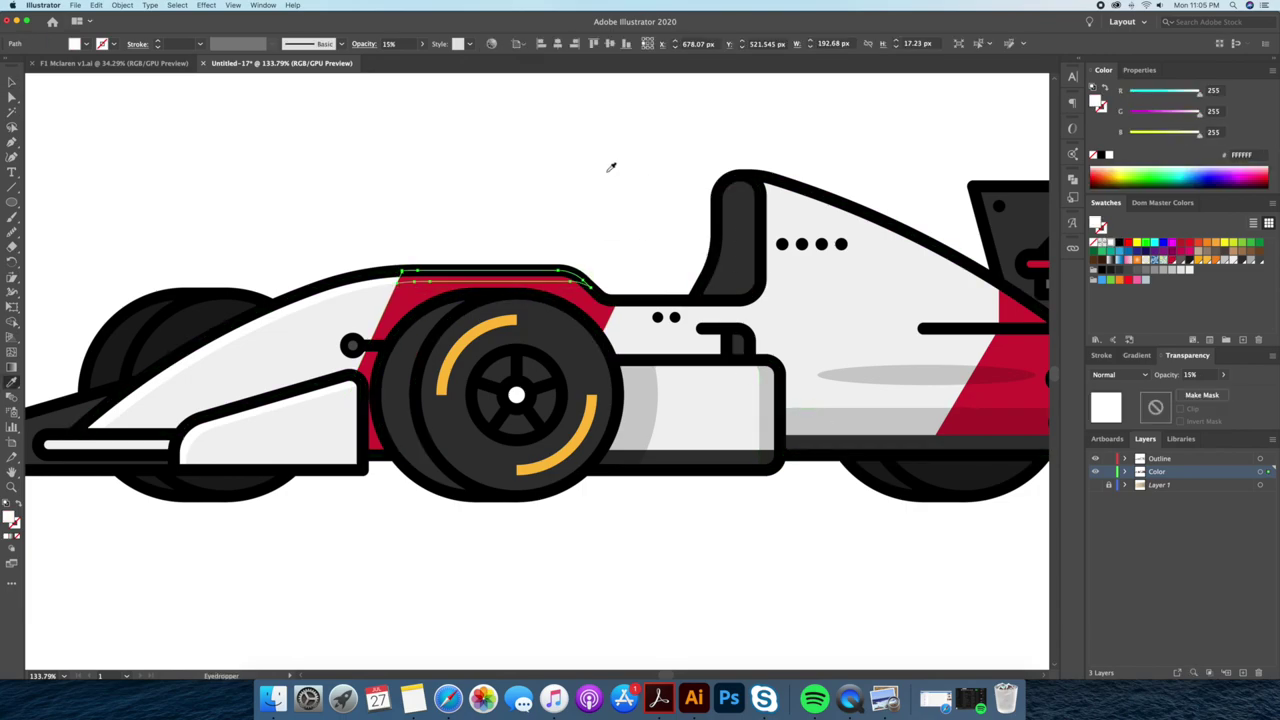
key("v")
left_click(561, 258)
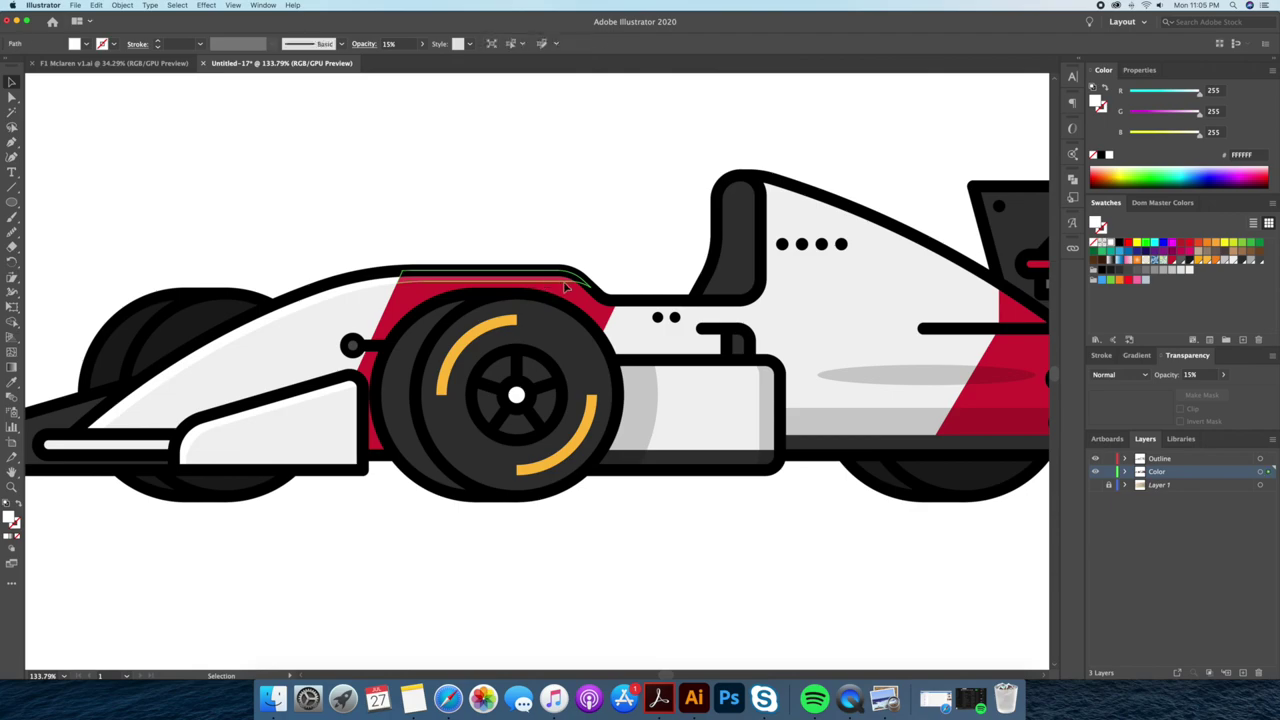
left_click(544, 283)
left_click(1177, 374)
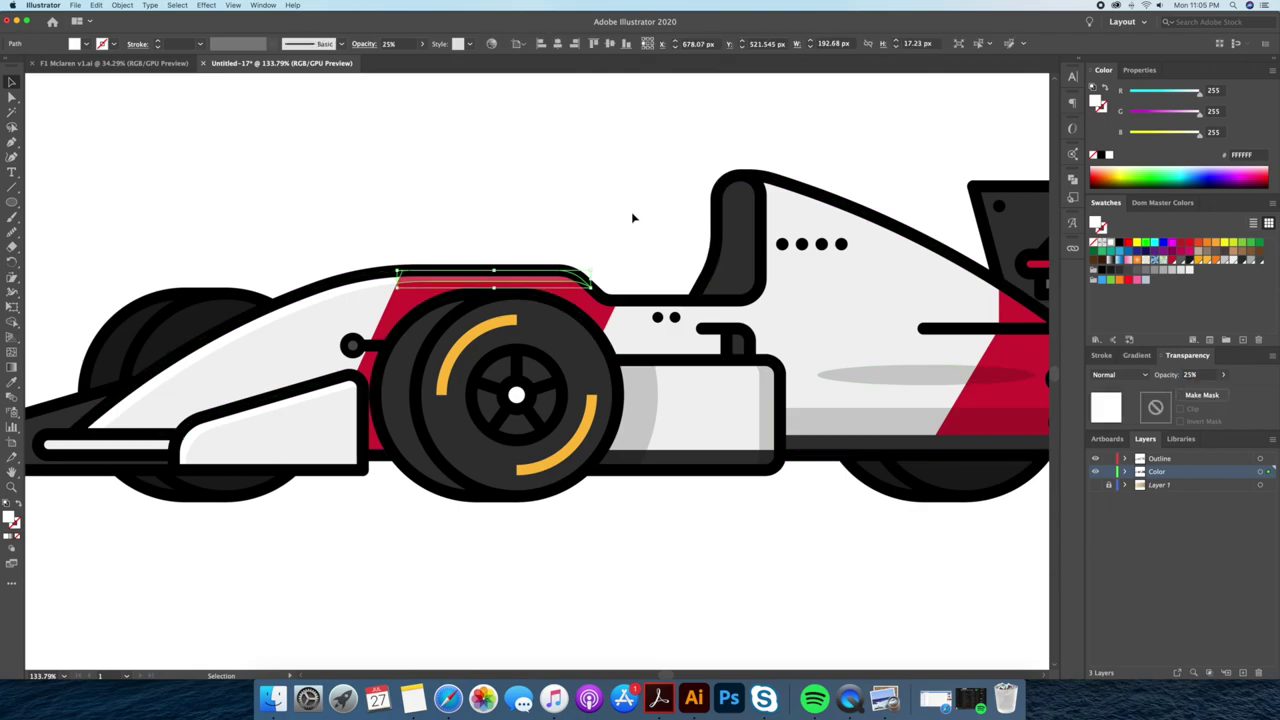
scroll(540, 180, "right", 5)
Split the white body with a copy dropped about 15 px, merging the front pieces.
double_click(660, 258)
left_click_drag(691, 267, 690, 286)
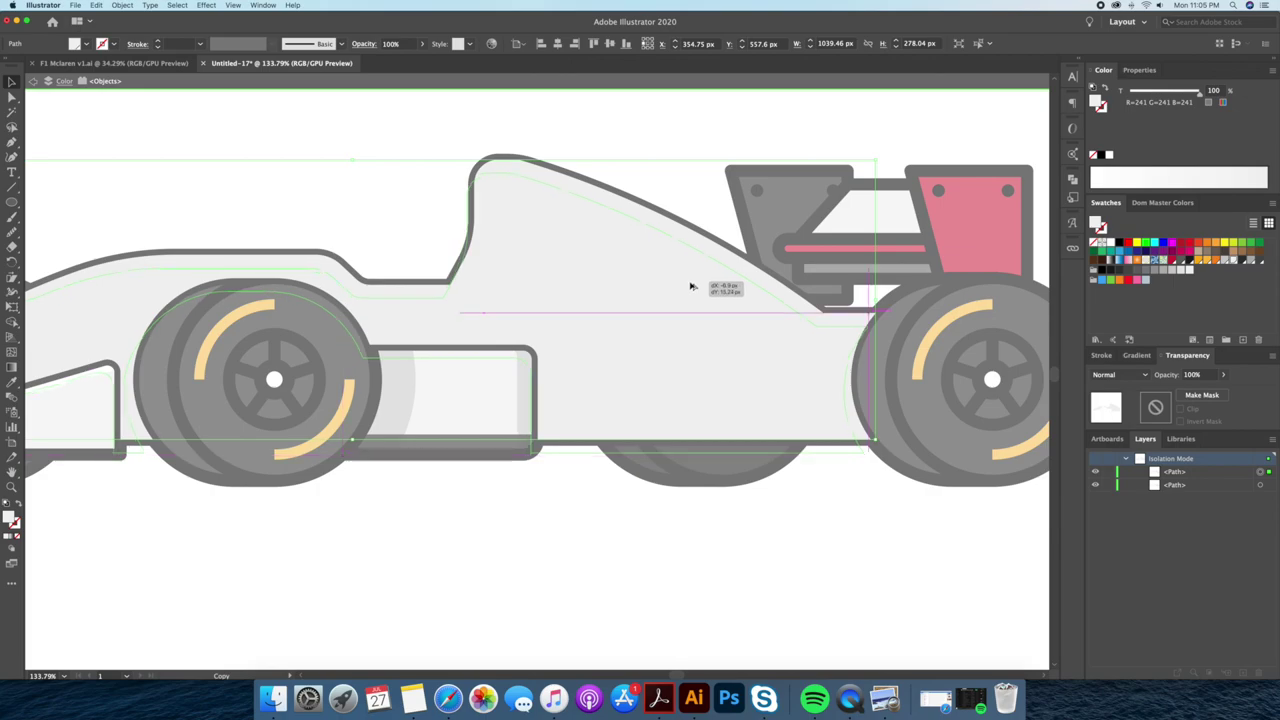
left_click_drag(690, 286, 690, 287)
key("shift+m")
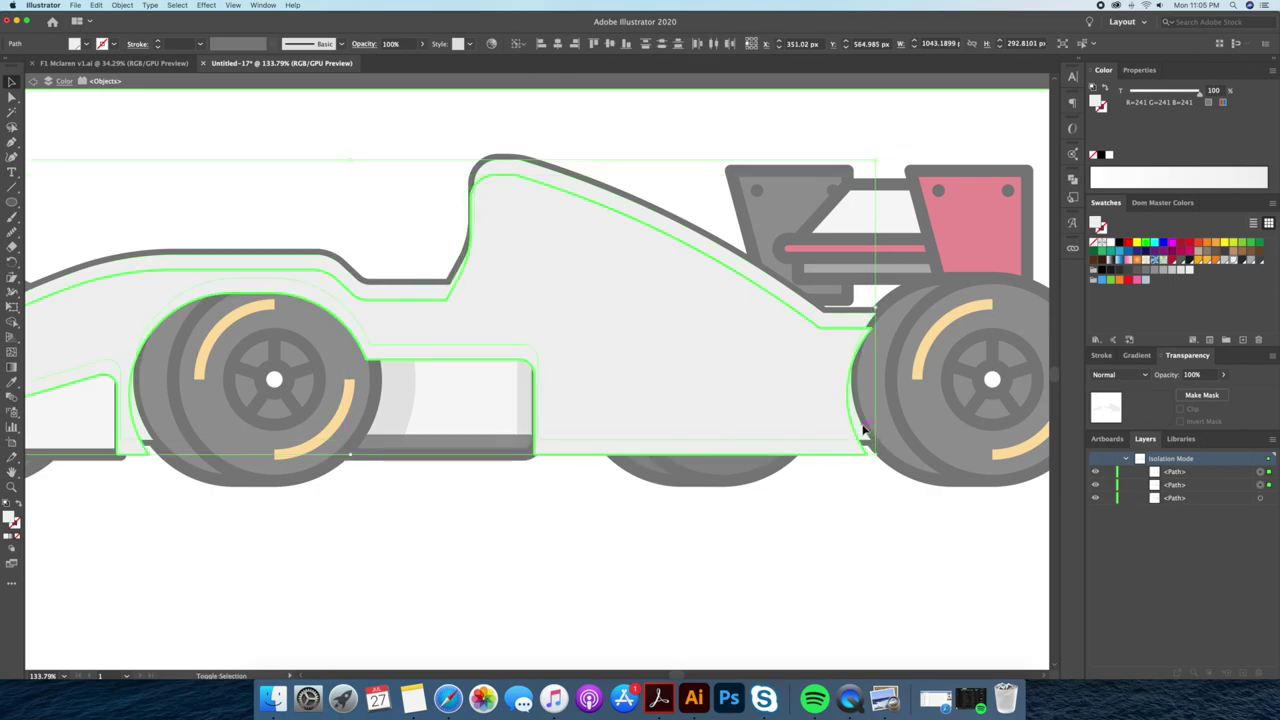
left_click(826, 399)
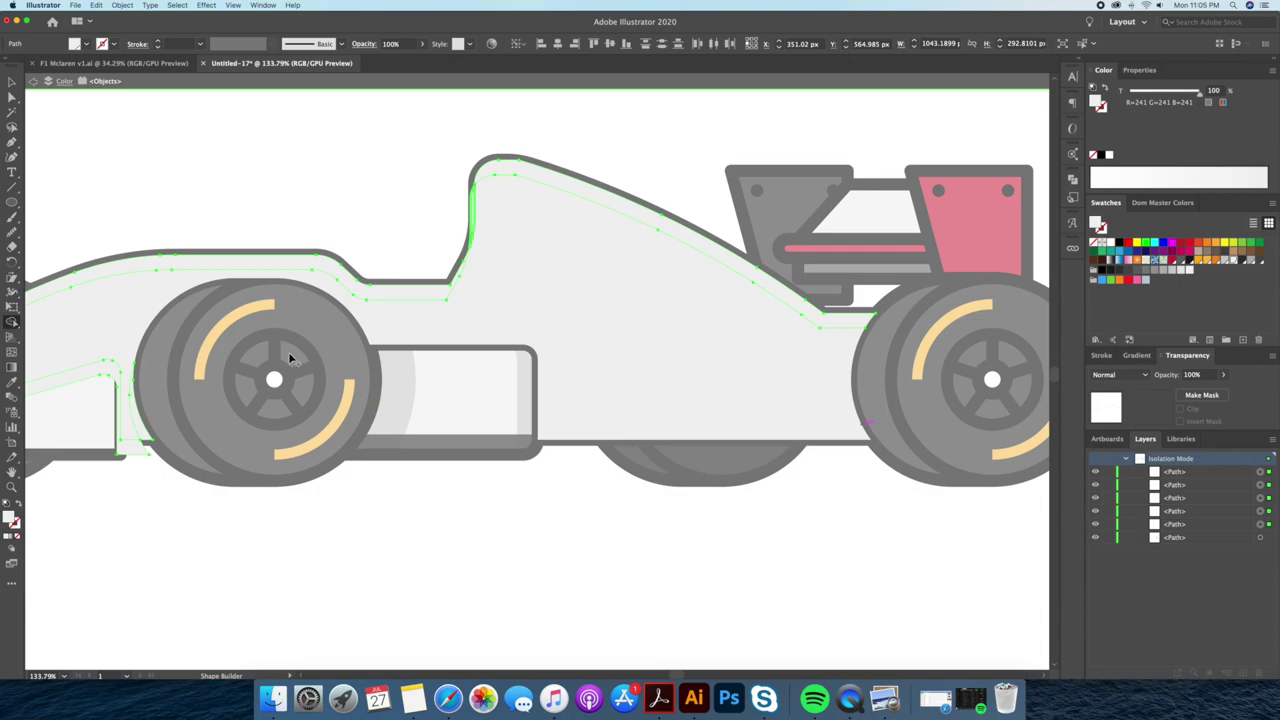
scroll(290, 358, "left", 5)
left_click_drag(357, 251, 386, 409)
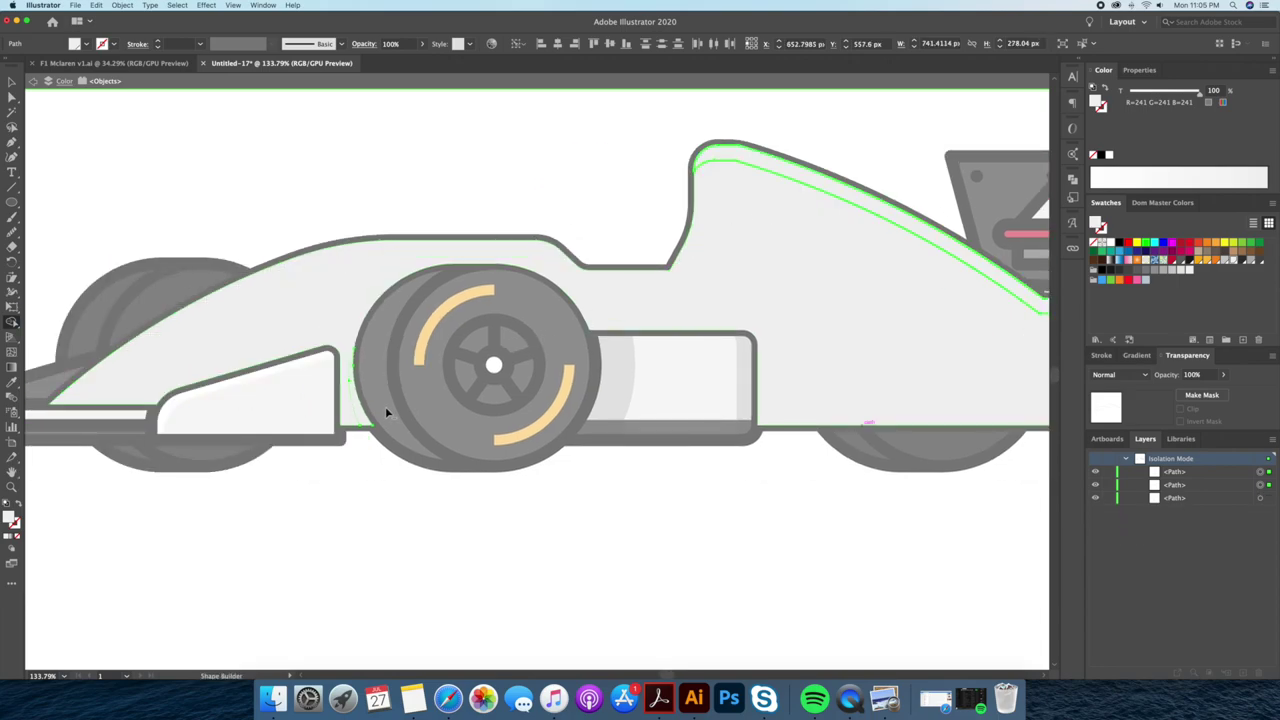
key("Escape")
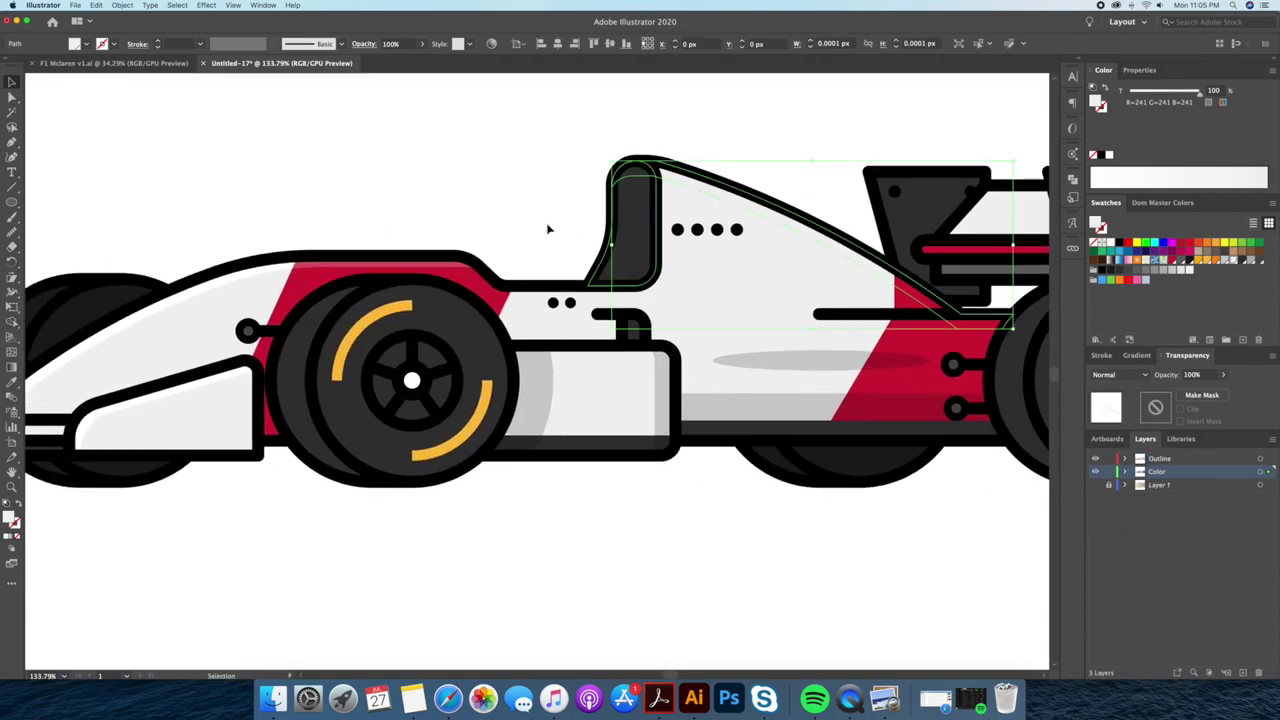
Merge the red side region into the rear livery, then select the shading piece beside the rear wing.
left_click(320, 193)
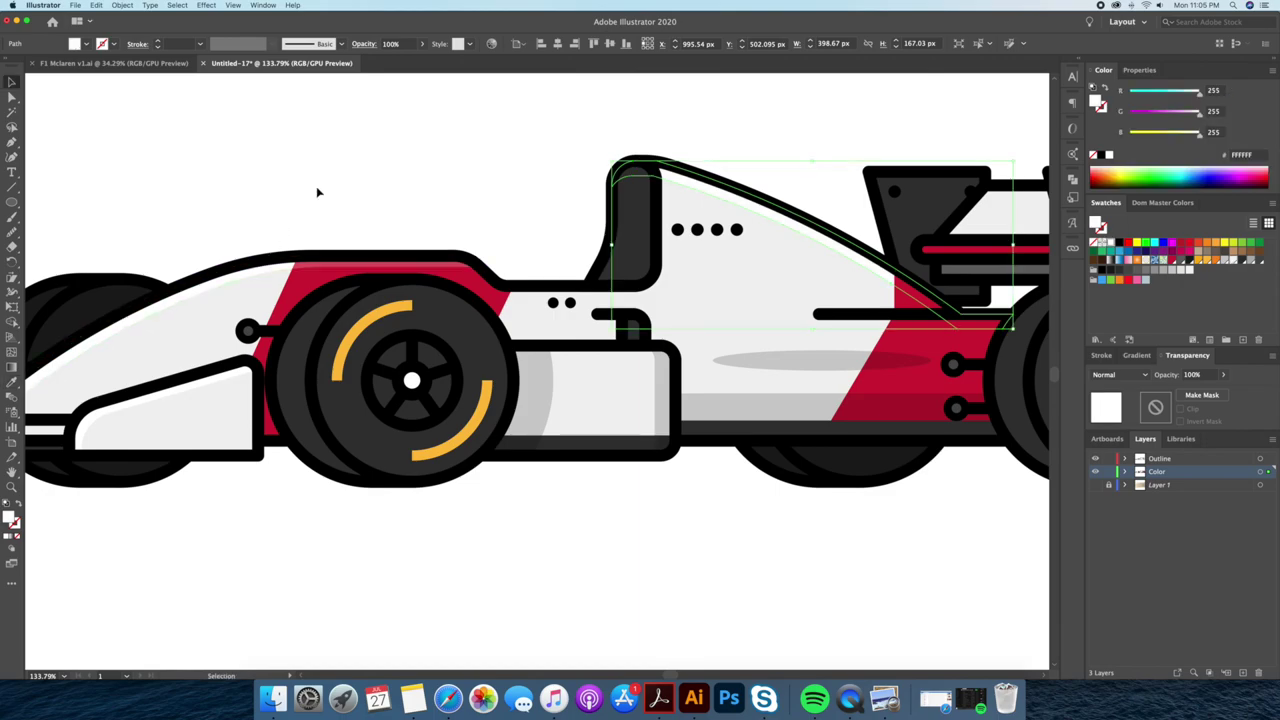
scroll(200, 197, "right", 5)
scroll(655, 278, "up", 3)
left_click_drag(655, 278, 686, 306)
key("shift+m")
left_click(686, 322)
key("v")
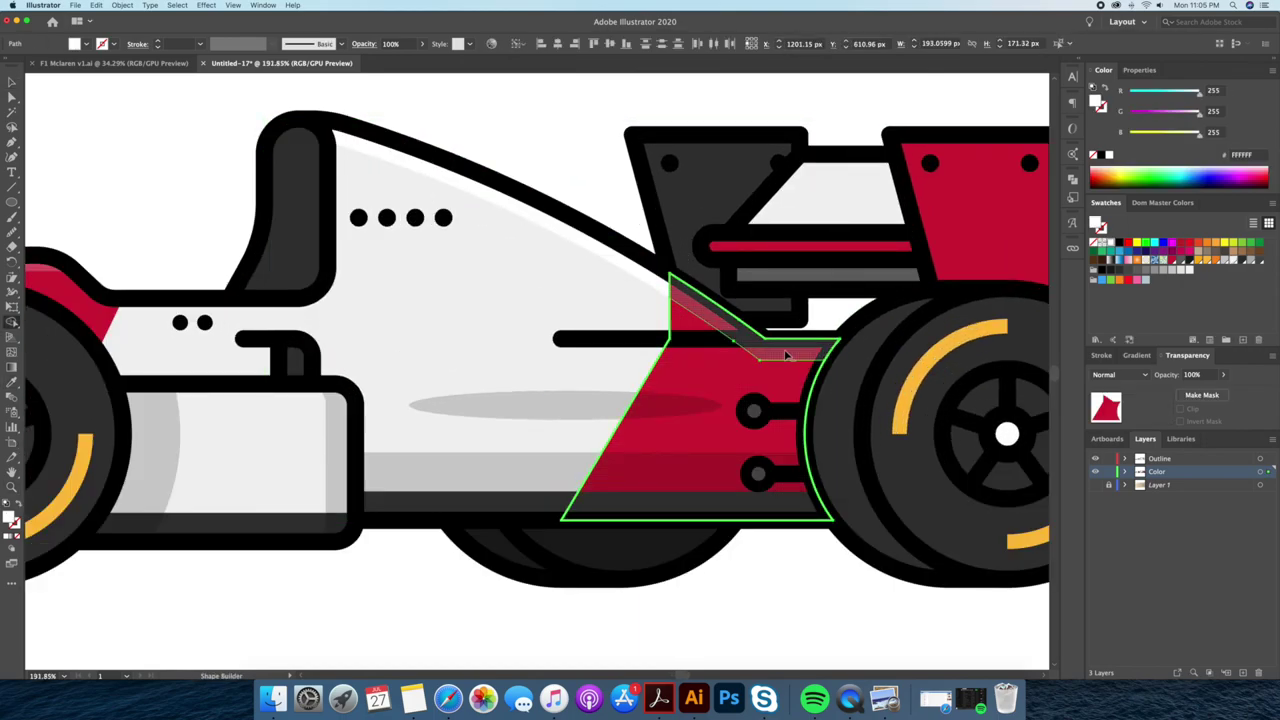
left_click_drag(786, 357, 693, 318)
left_click(686, 311)
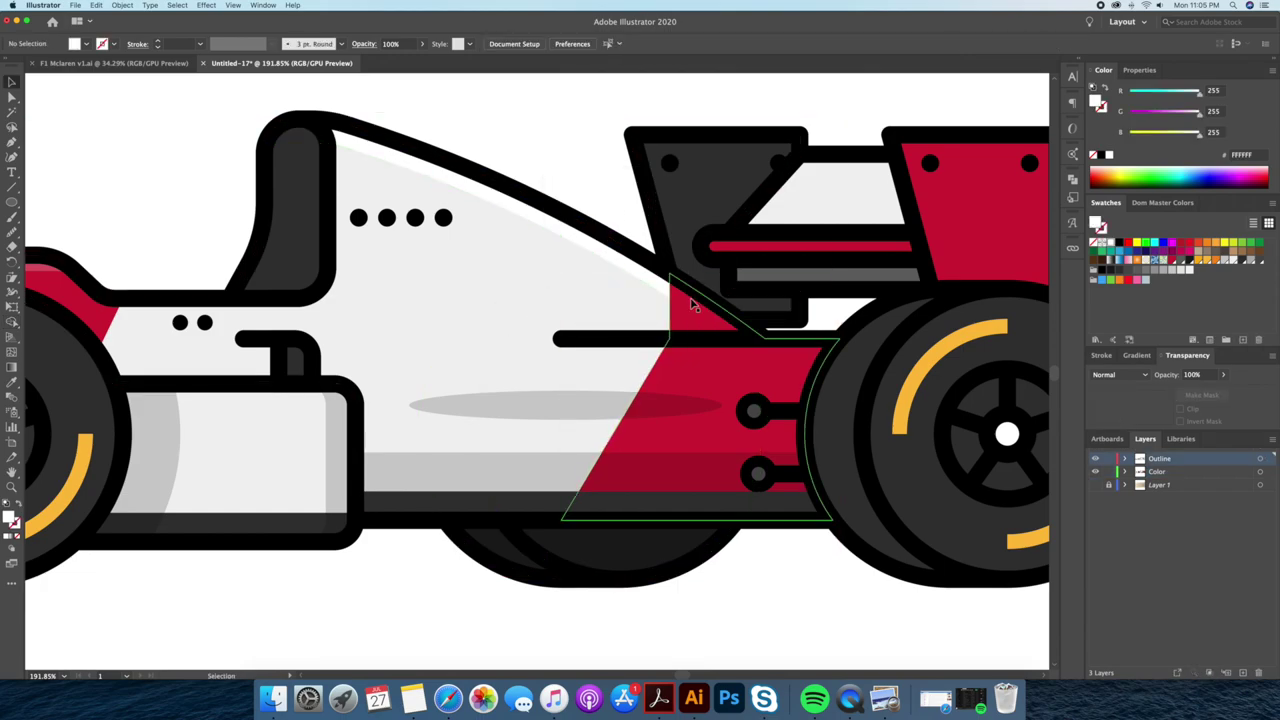
key("shift+ctrl+a")
left_click(686, 311)
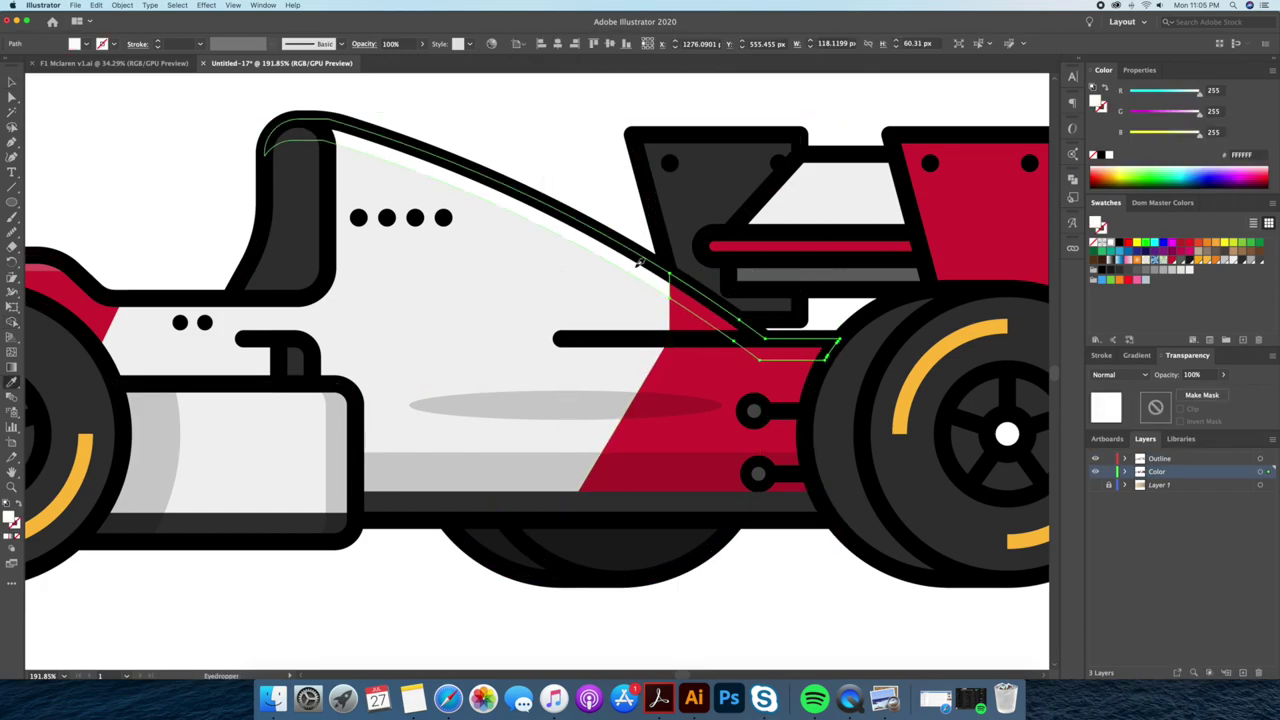
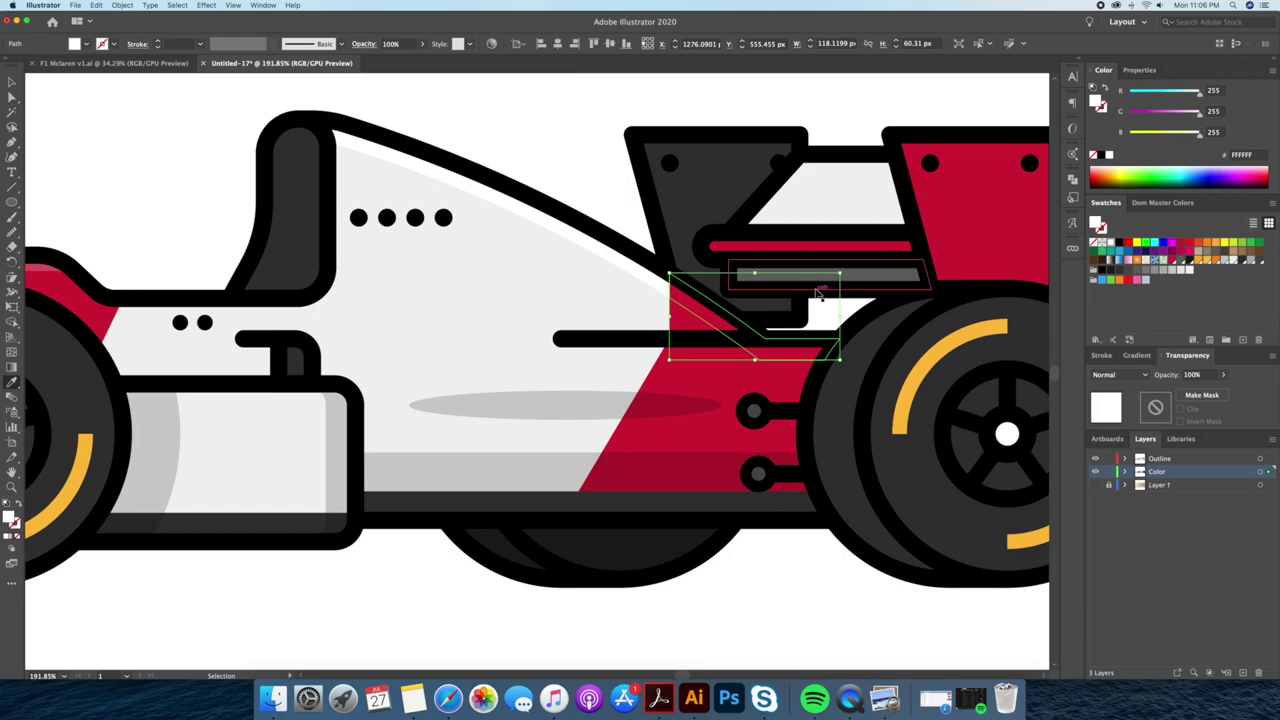
Set the rear-body highlight's opacity to 20% and zoom in on the cockpit.
key("i")
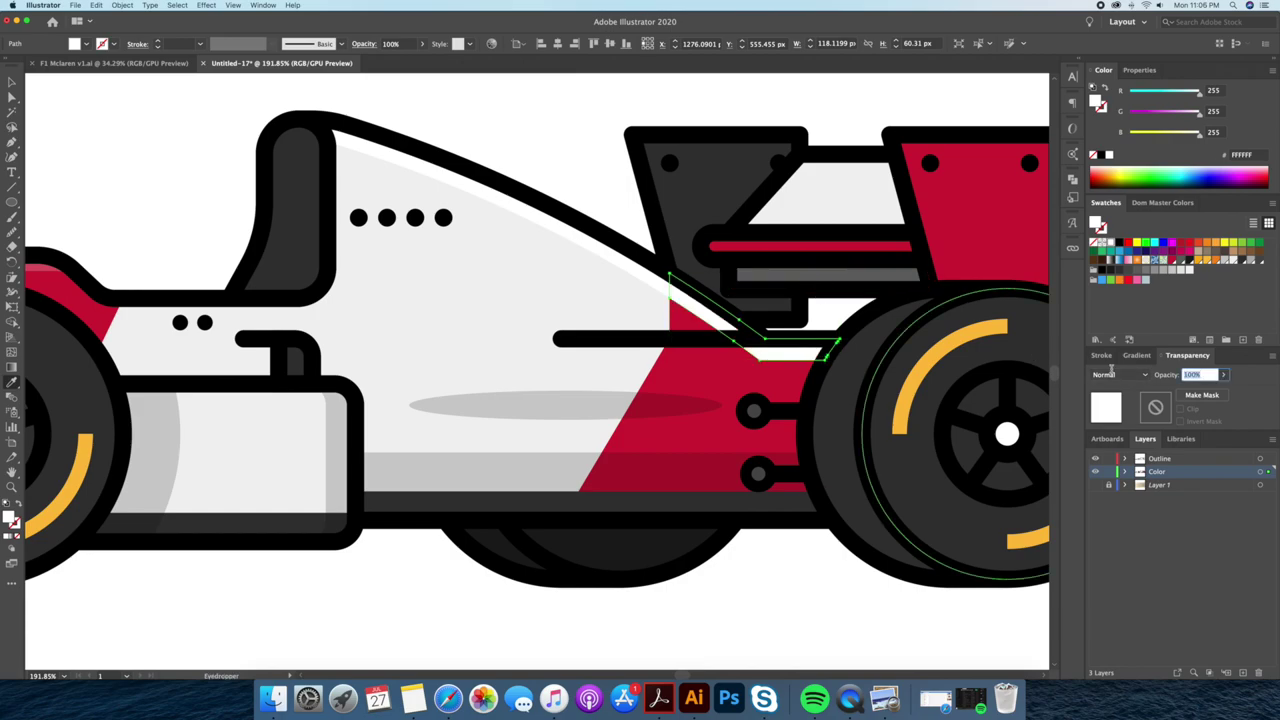
left_click(1201, 374)
type("20")
key("Return")
key("a")
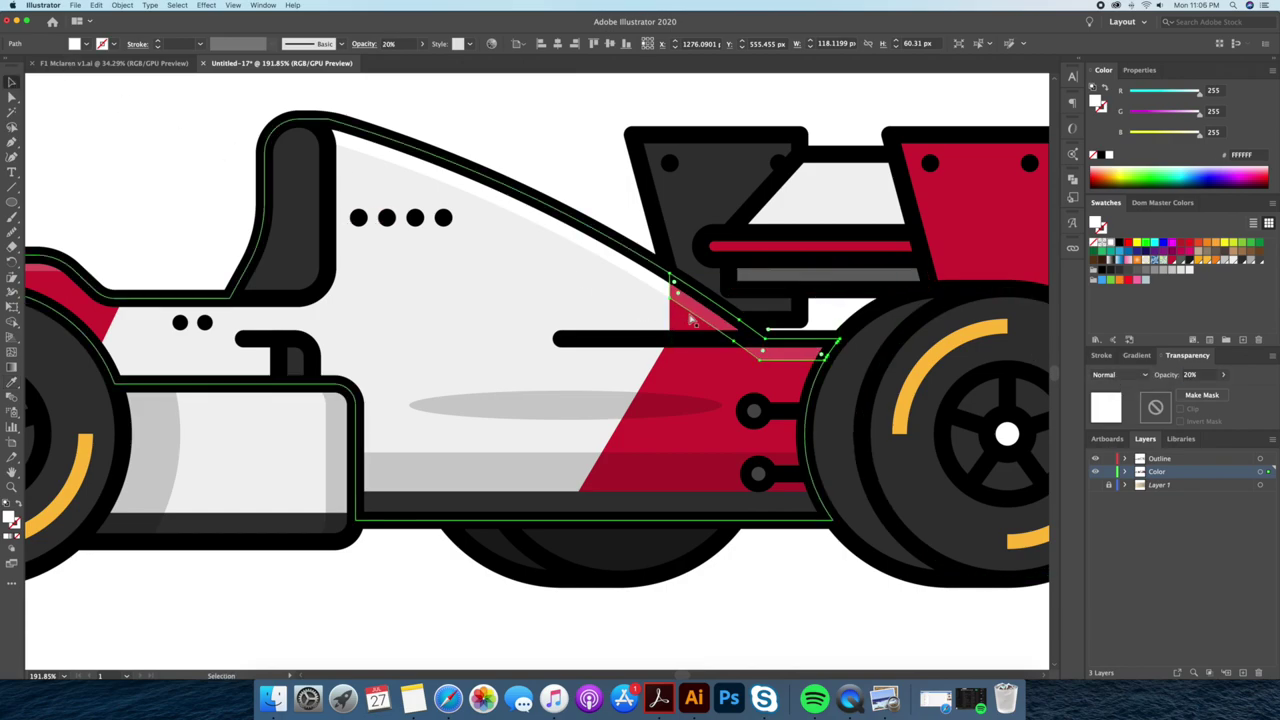
left_click(523, 137)
key("z")
left_click_drag(640, 240, 598, 229)
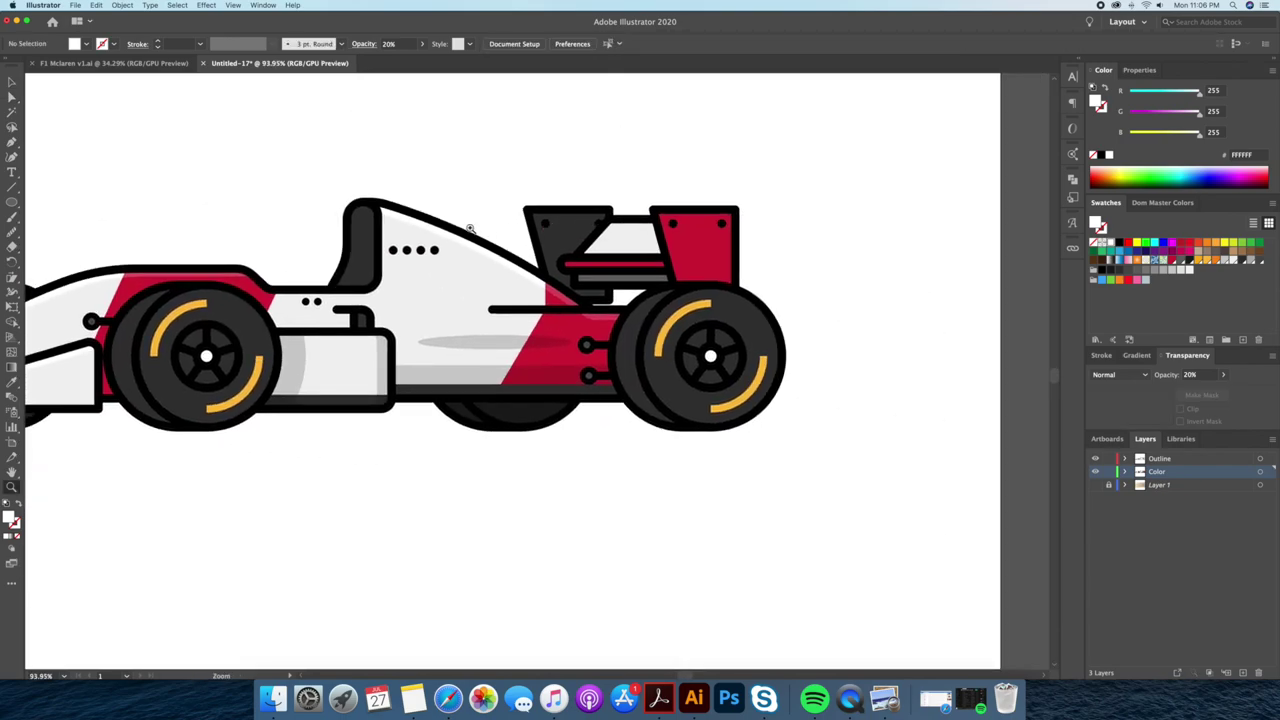
left_click_drag(469, 228, 571, 251)
Isolate the cockpit headrest and remove its black stroke.
key("v")
double_click(521, 258)
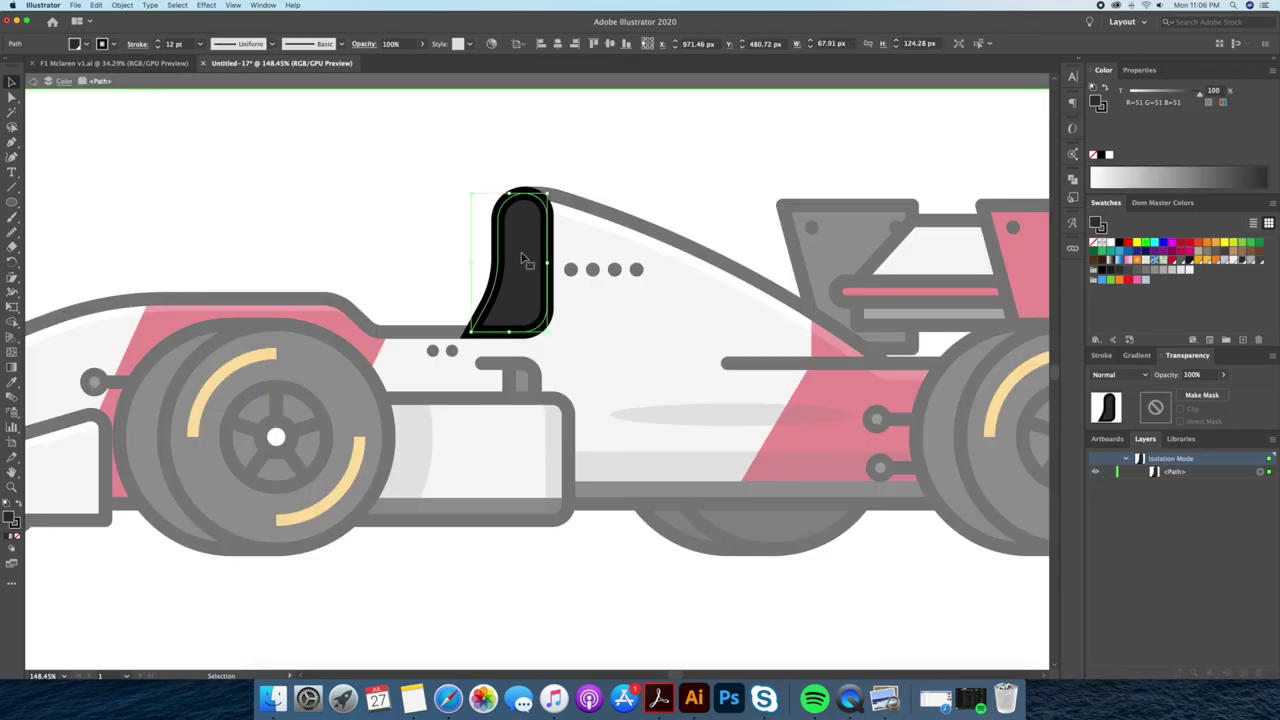
left_click(1116, 356)
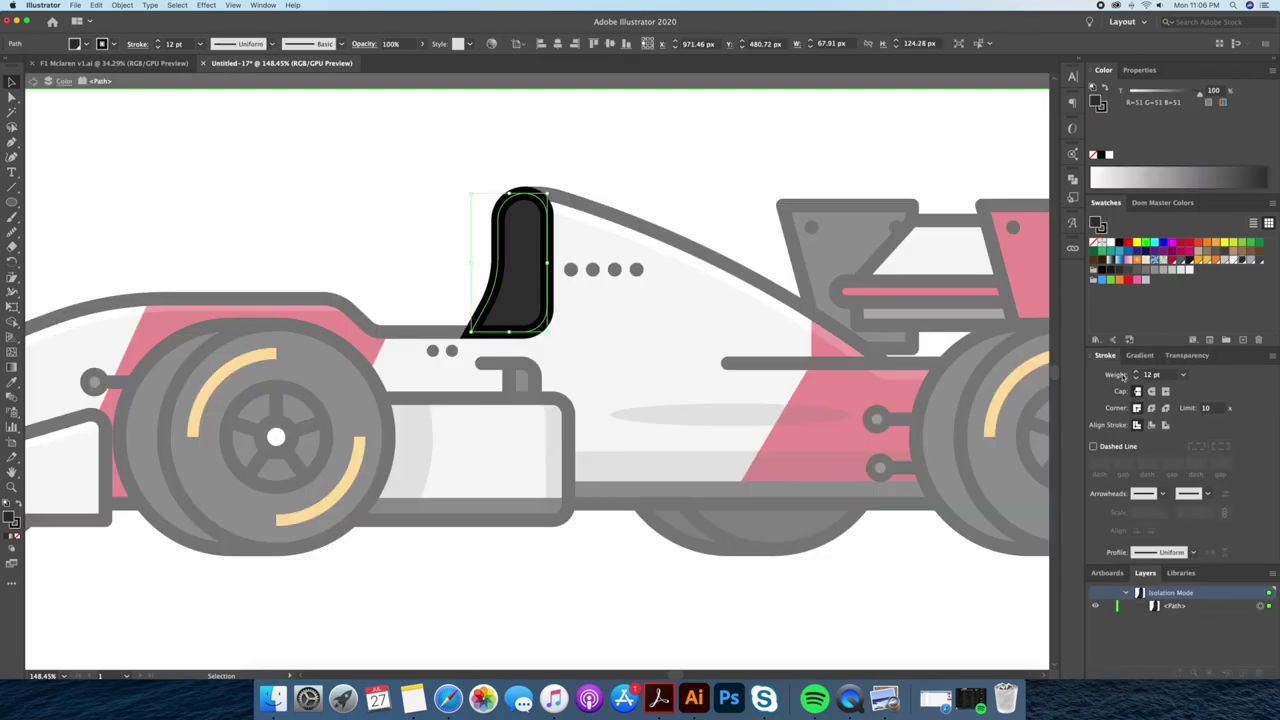
key("x")
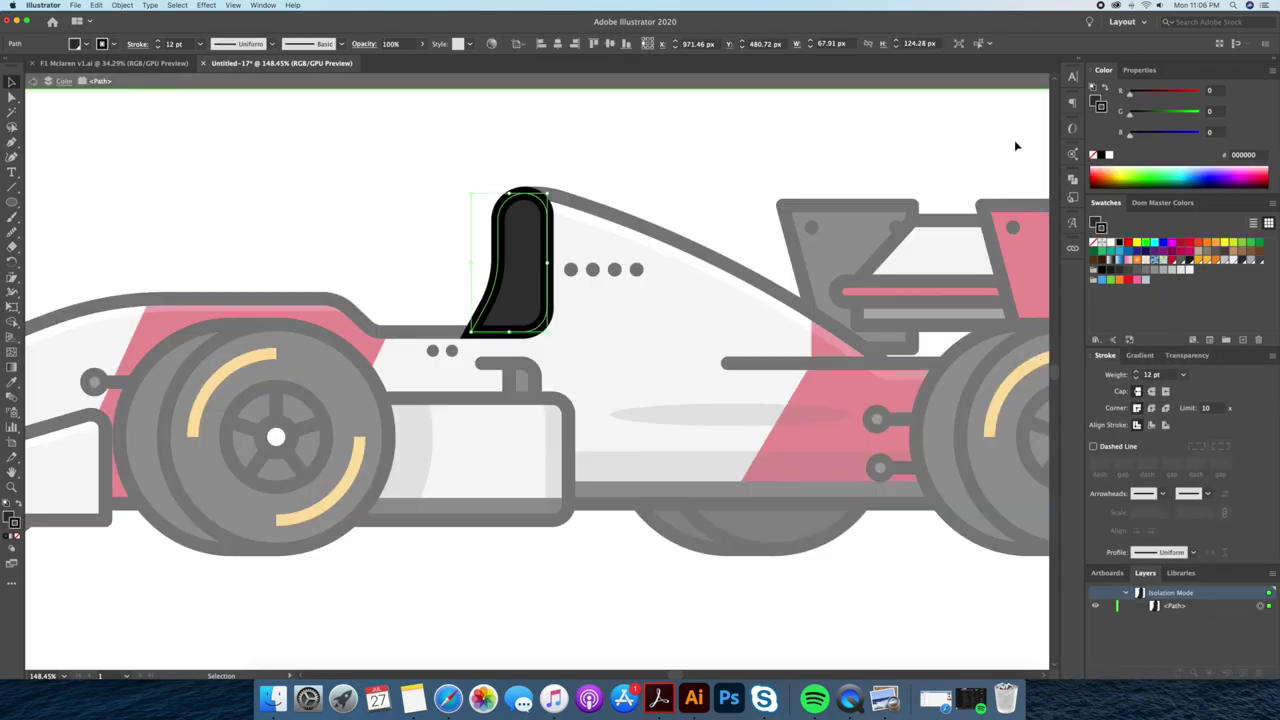
left_click(1094, 155)
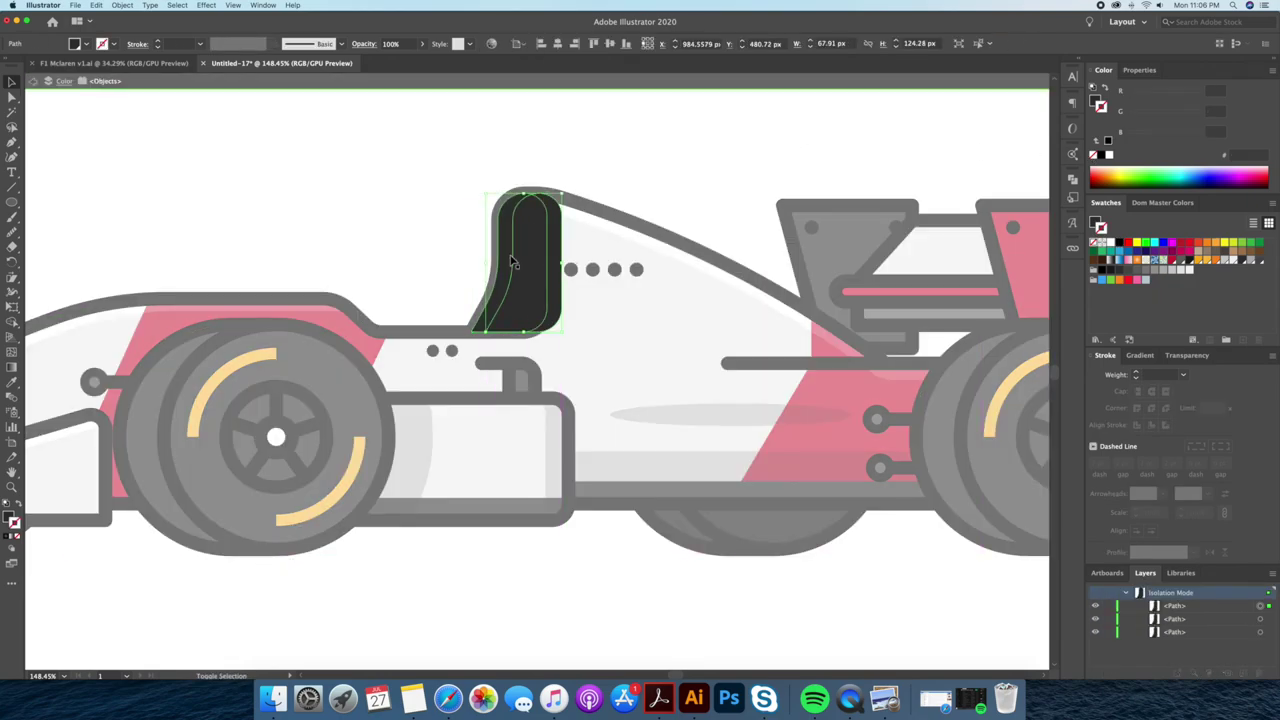
key("shift+m")
double_click(614, 186)
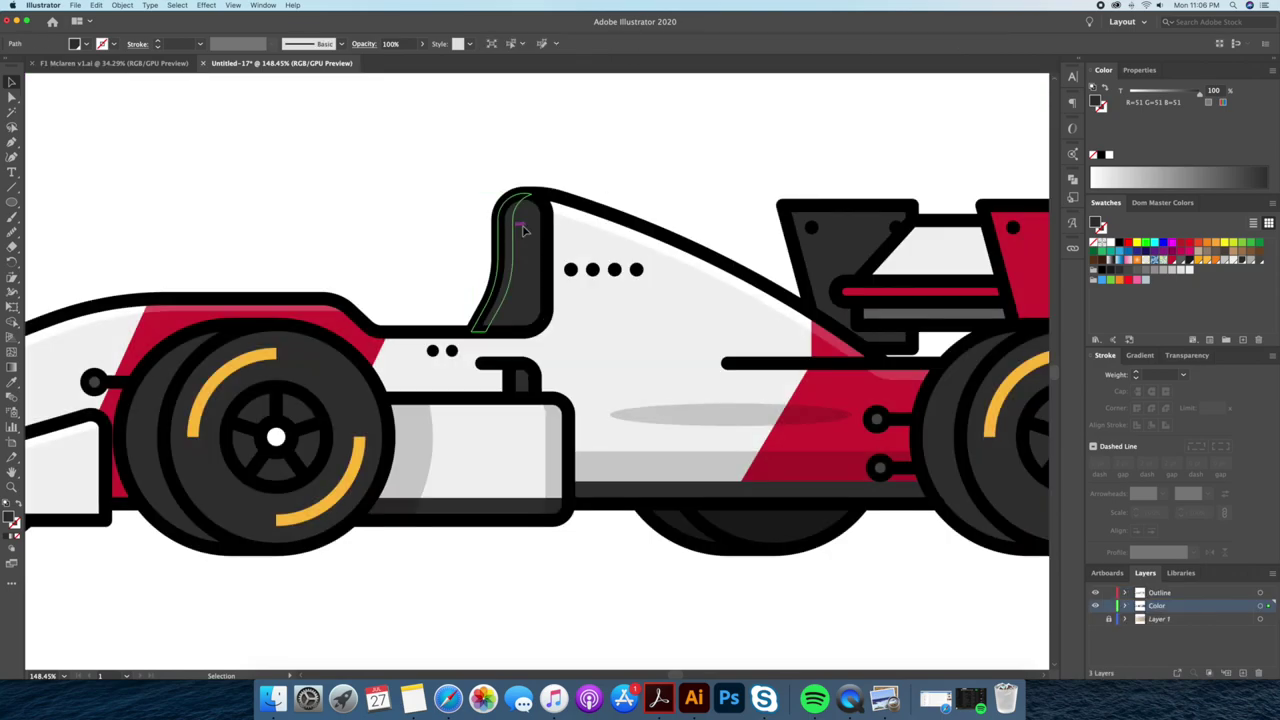
Re-isolate the headrest shape and draw a rectangle across it.
key("i")
left_click(830, 327)
key("v")
left_click(645, 173)
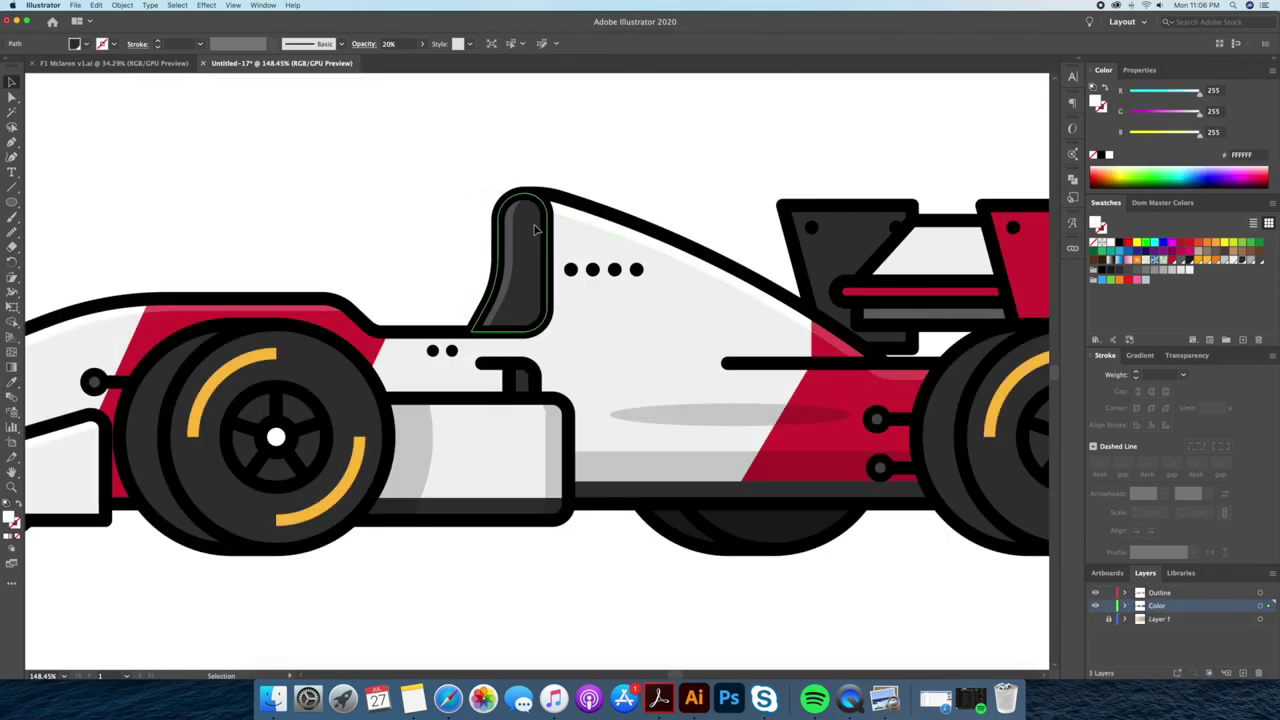
double_click(538, 229)
left_click(12, 201)
left_click_drag(471, 249, 562, 272)
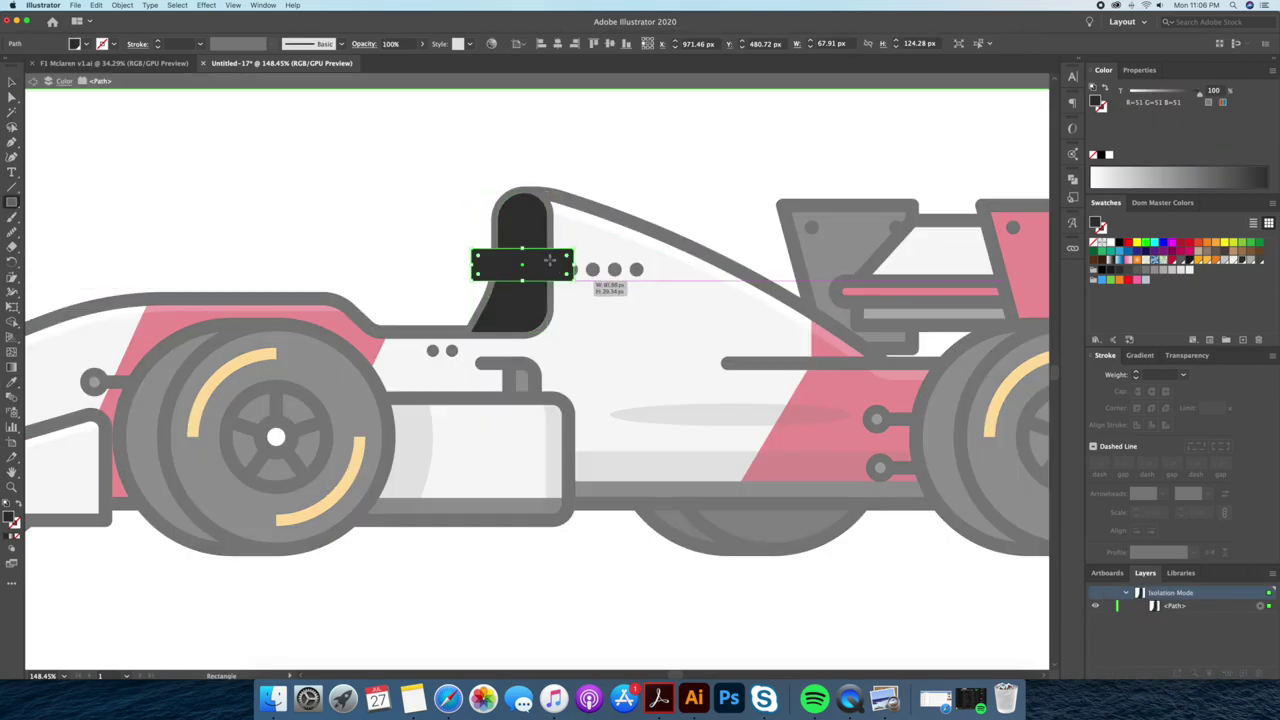
Trim the rectangle to the headrest with Shape Builder and fill the band with the body white.
key("v")
left_click(541, 243, "shift")
left_click(560, 265, "alt")
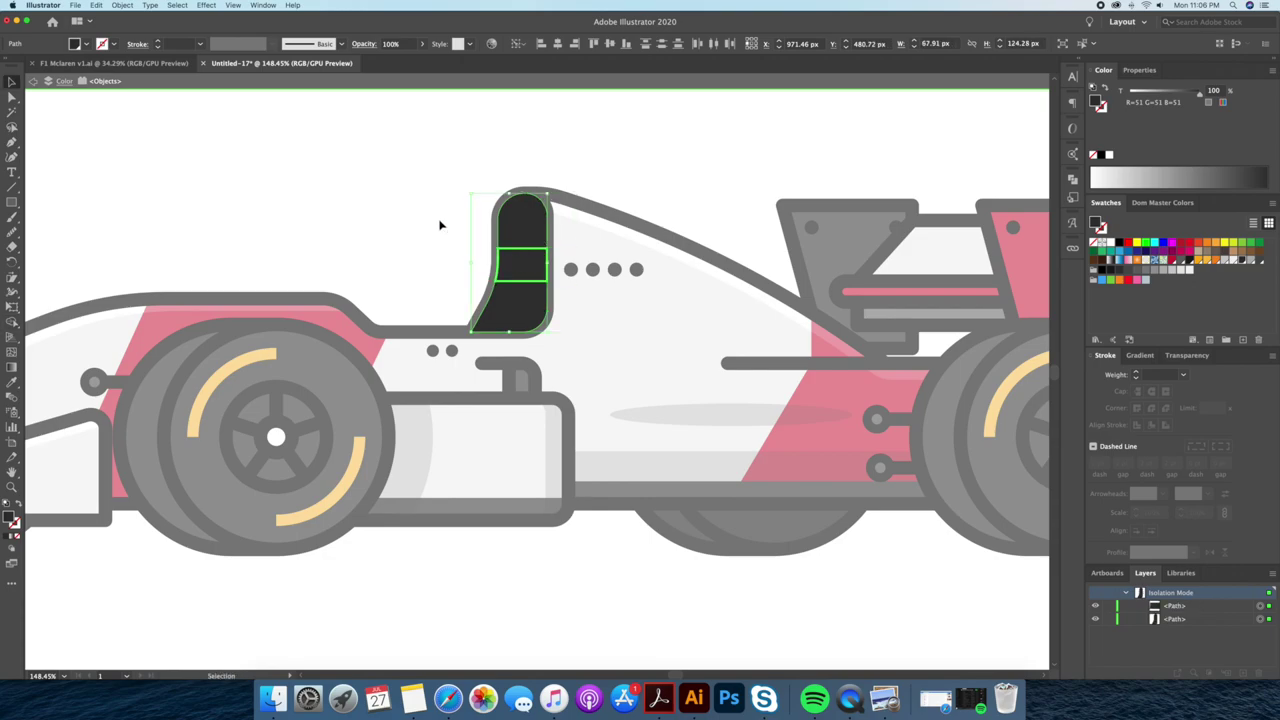
left_click(520, 265)
key("i")
left_click(623, 329)
Add a second band across the headrest to finish the stripe.
key("v")
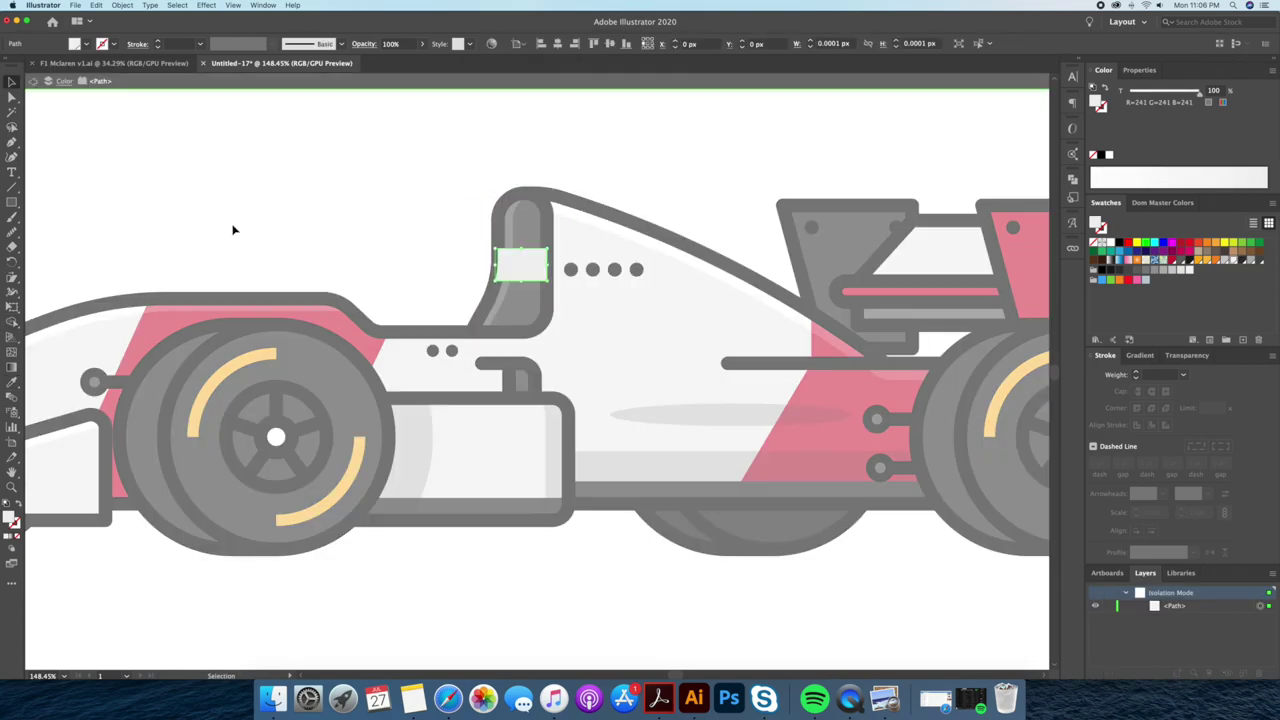
left_click_drag(562, 266, 462, 295)
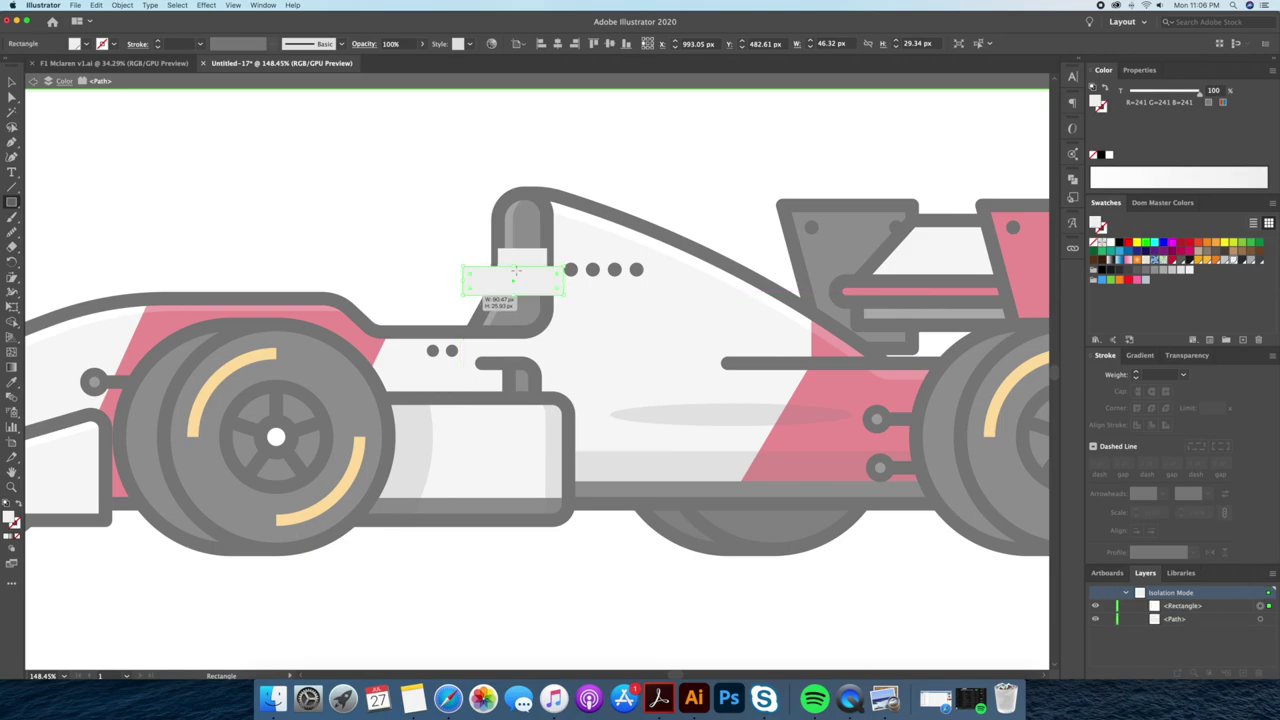
key("v")
left_click(525, 267)
Leave isolation, deselect everything and zoom out to the whole car.
key("v")
key("Escape")
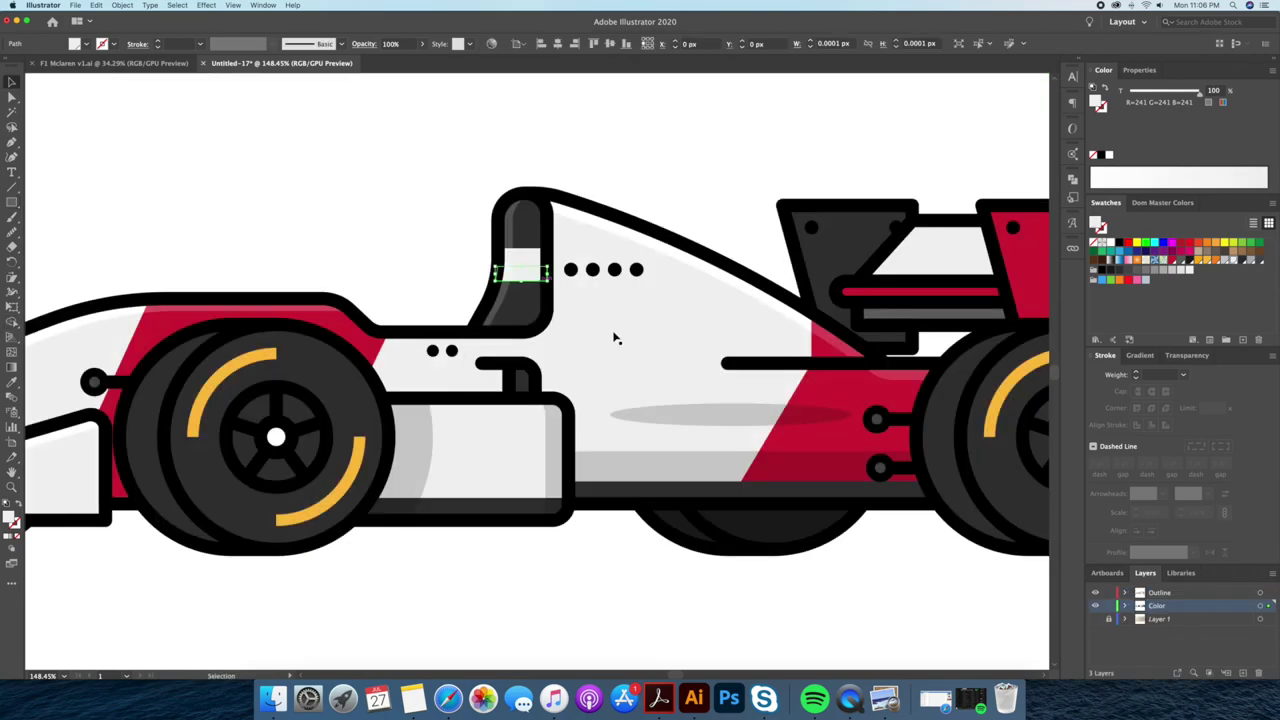
key("ctrl+shift+a")
key("z")
scroll(409, 175, "down", 1)
scroll(409, 175, "down", 1)
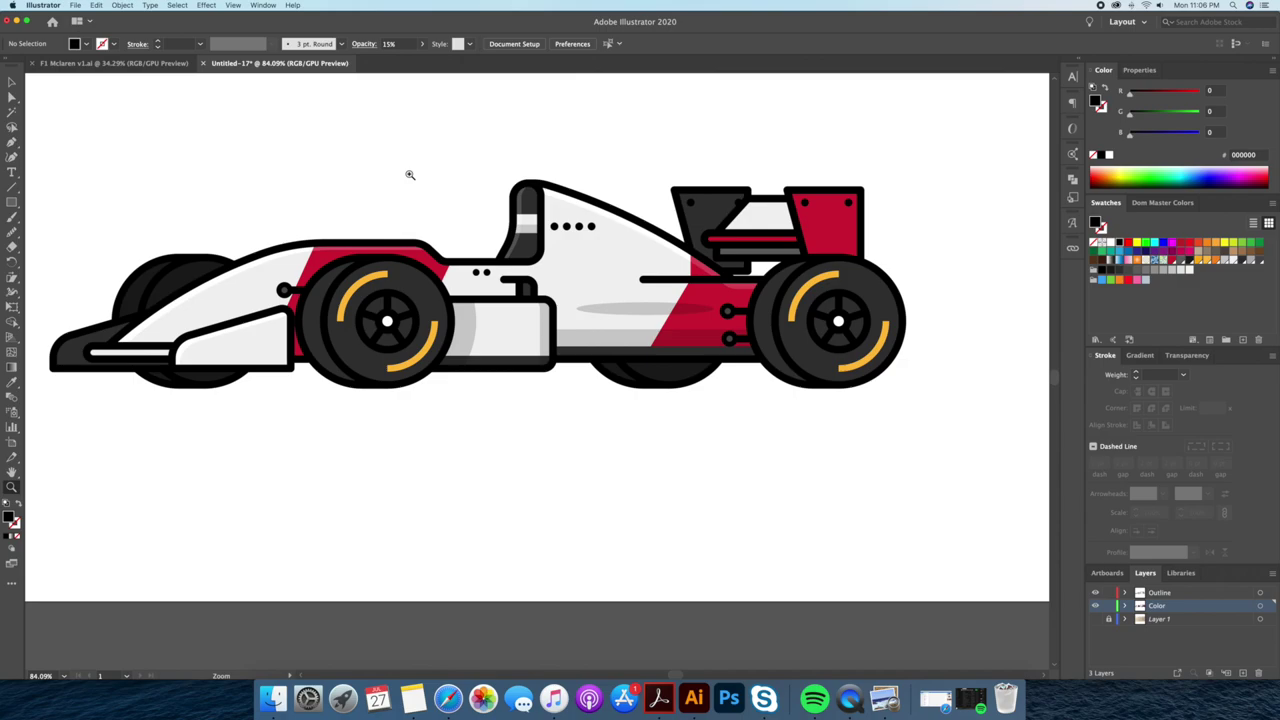
On the Outline layer, draw a small mirror rectangle with fill and stroke swapped.
scroll(476, 241, "up", 2)
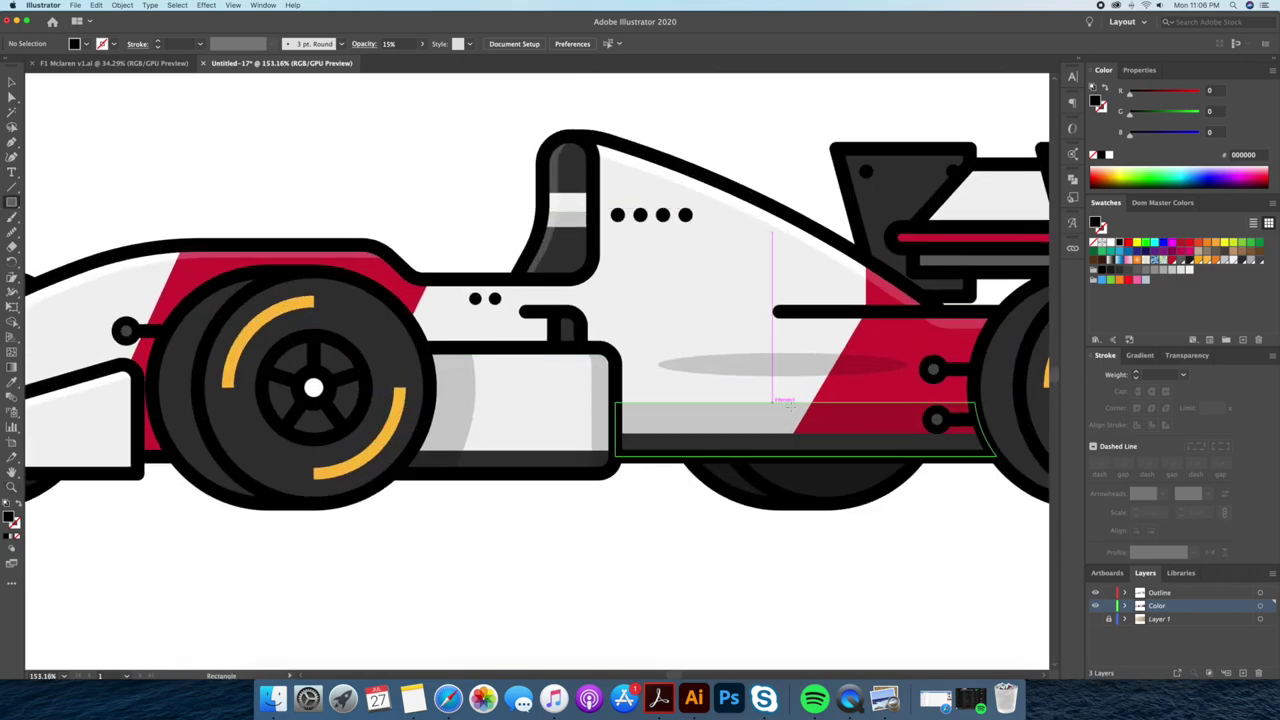
left_click(1160, 593)
left_click_drag(474, 268, 476, 263)
left_click_drag(441, 227, 517, 272)
key("v")
key("shift+x")
left_click_drag(494, 241, 488, 245)
Reshape the mirror rectangle's corner points.
key("a")
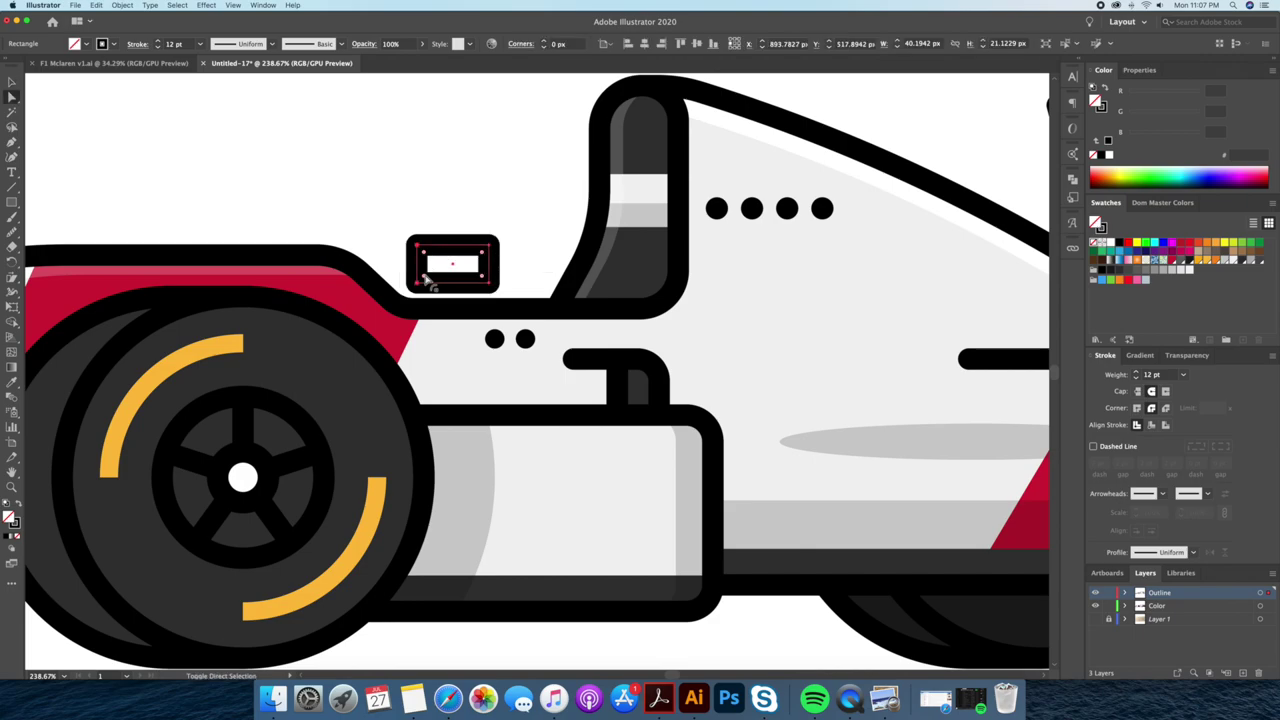
scroll(542, 238, "down", 1)
mouse_move(492, 252)
left_mouse_down()
mouse_move(503, 262)
mouse_move(455, 238)
left_mouse_up()
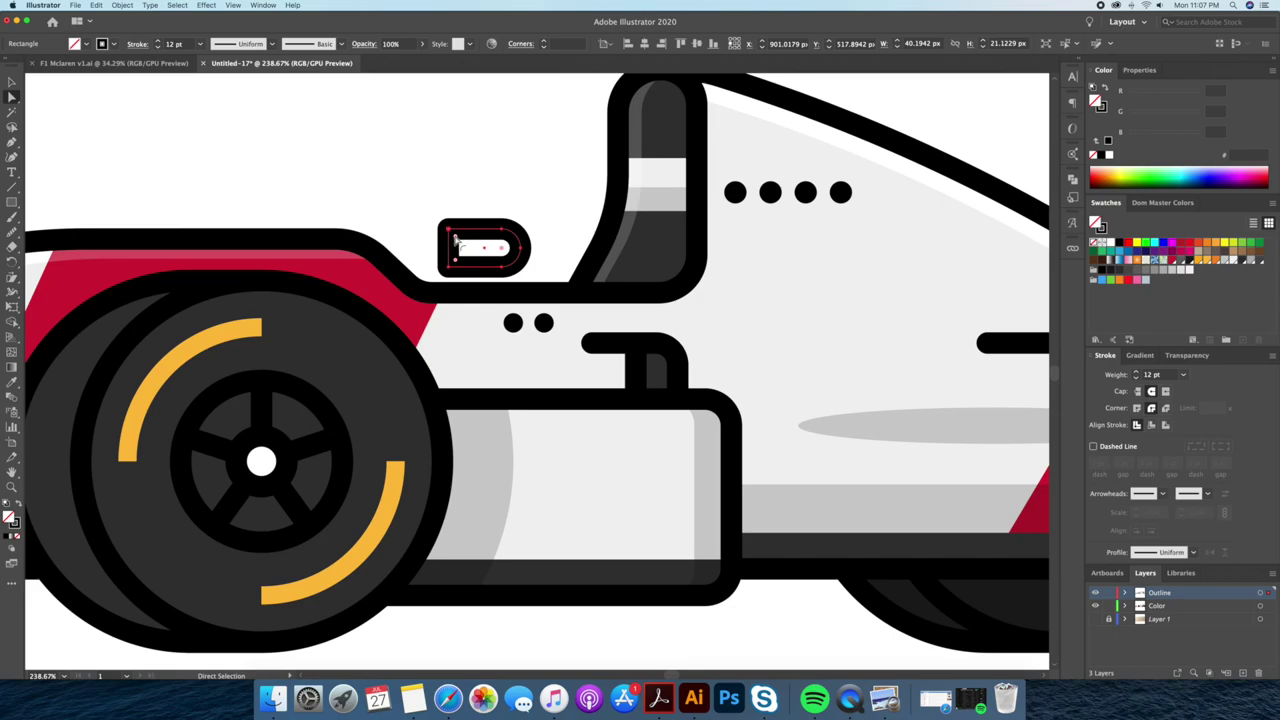
left_click(454, 263)
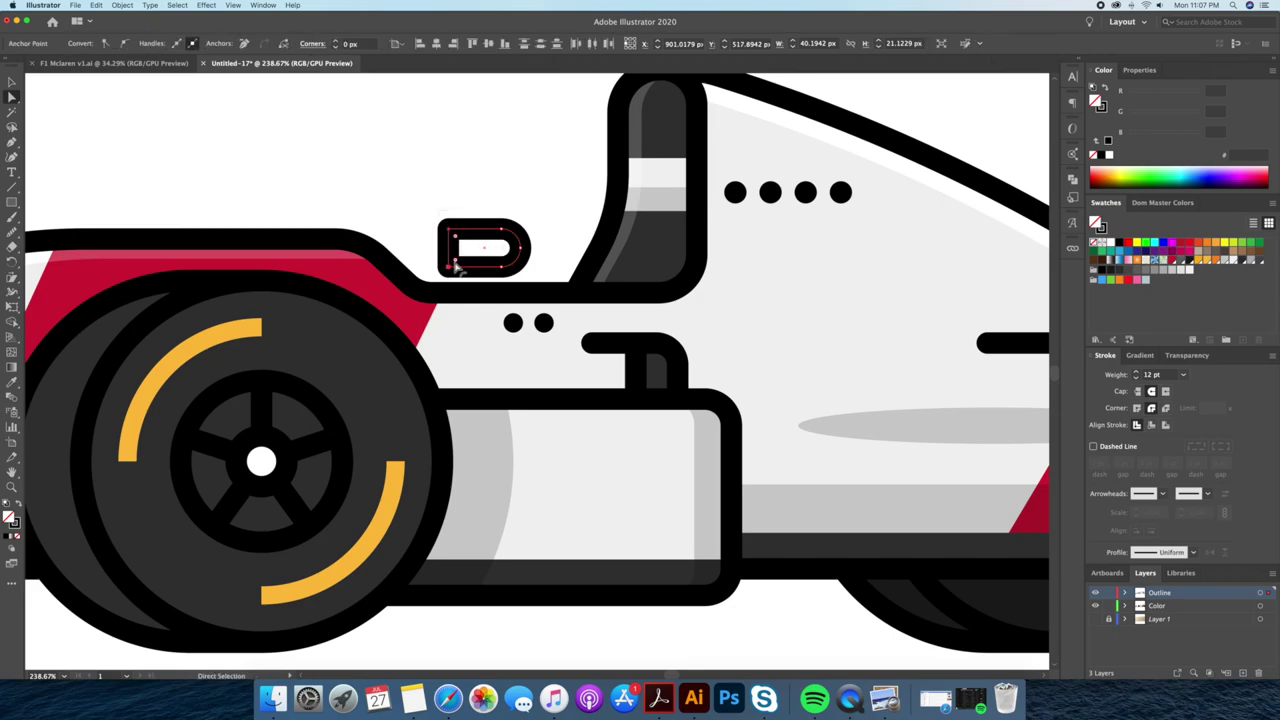
left_click(506, 191)
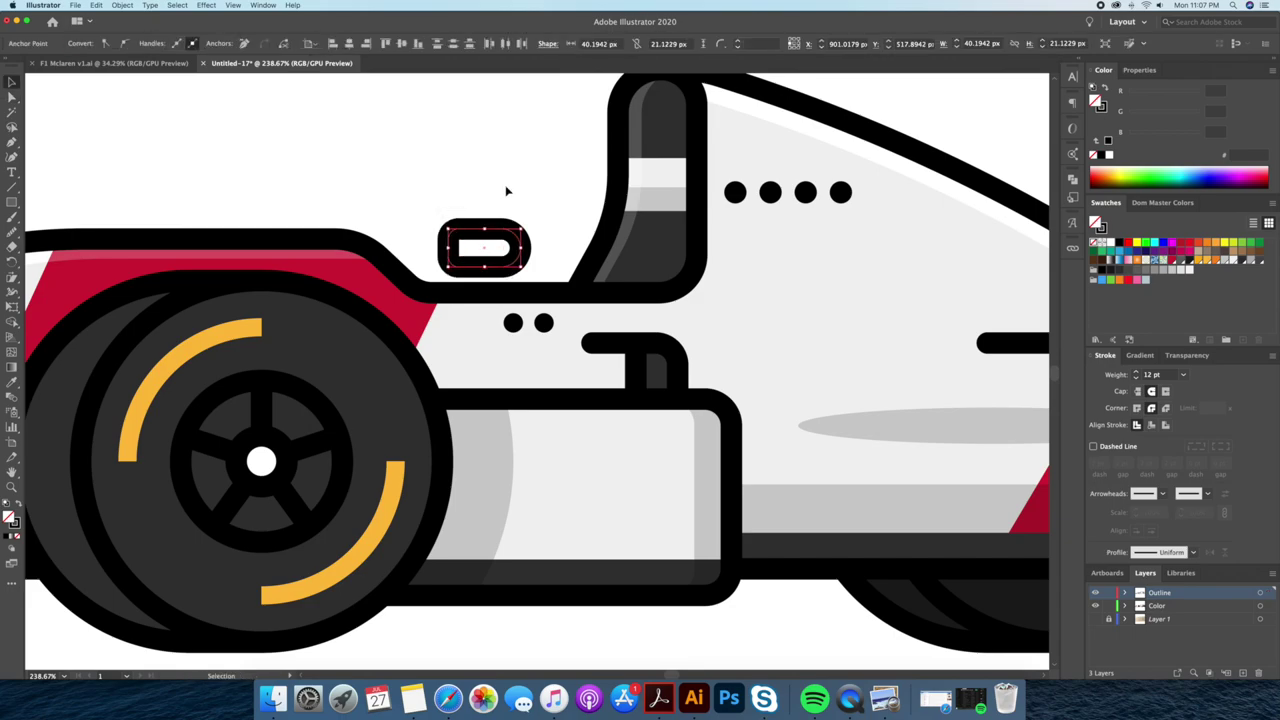
Draw a bent mirror stem angling down-left from the mirror.
left_click(464, 268)
left_click(464, 310)
left_click(452, 334)
key("v")
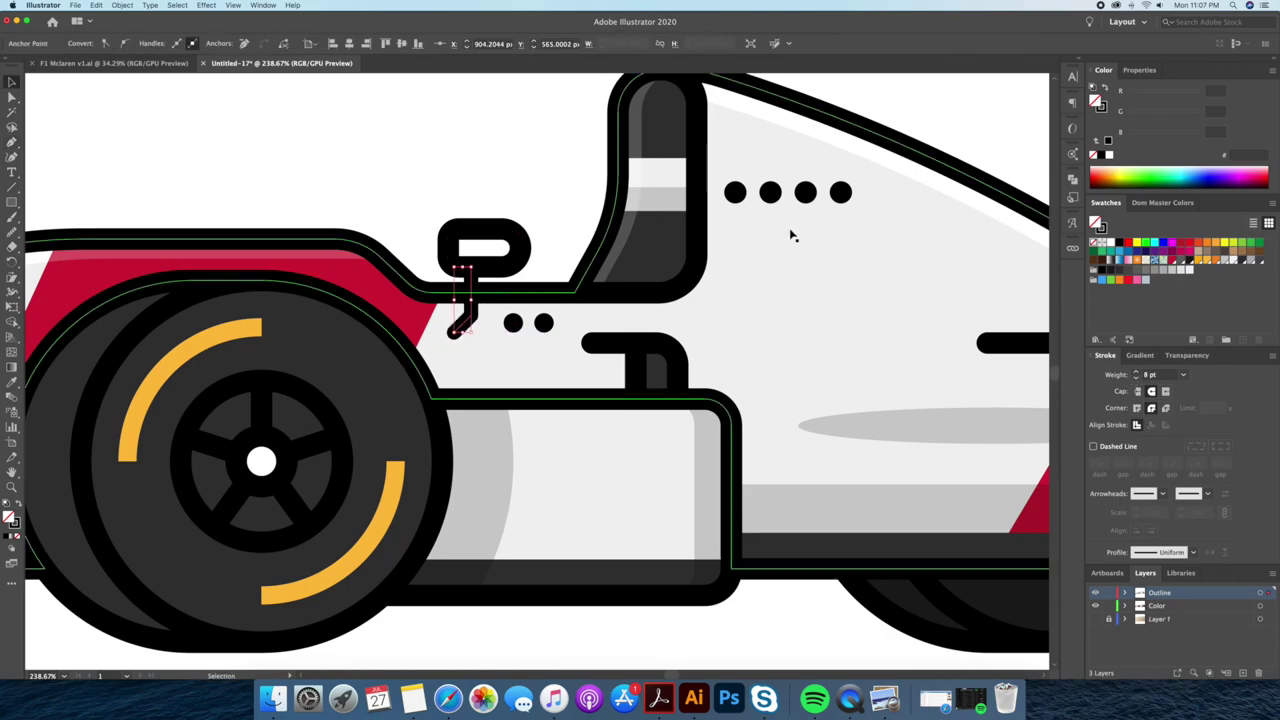
left_click(836, 256)
key("a")
Give the mirror's inner shape a light grey fill with no stroke and curve its edges.
left_click(484, 247)
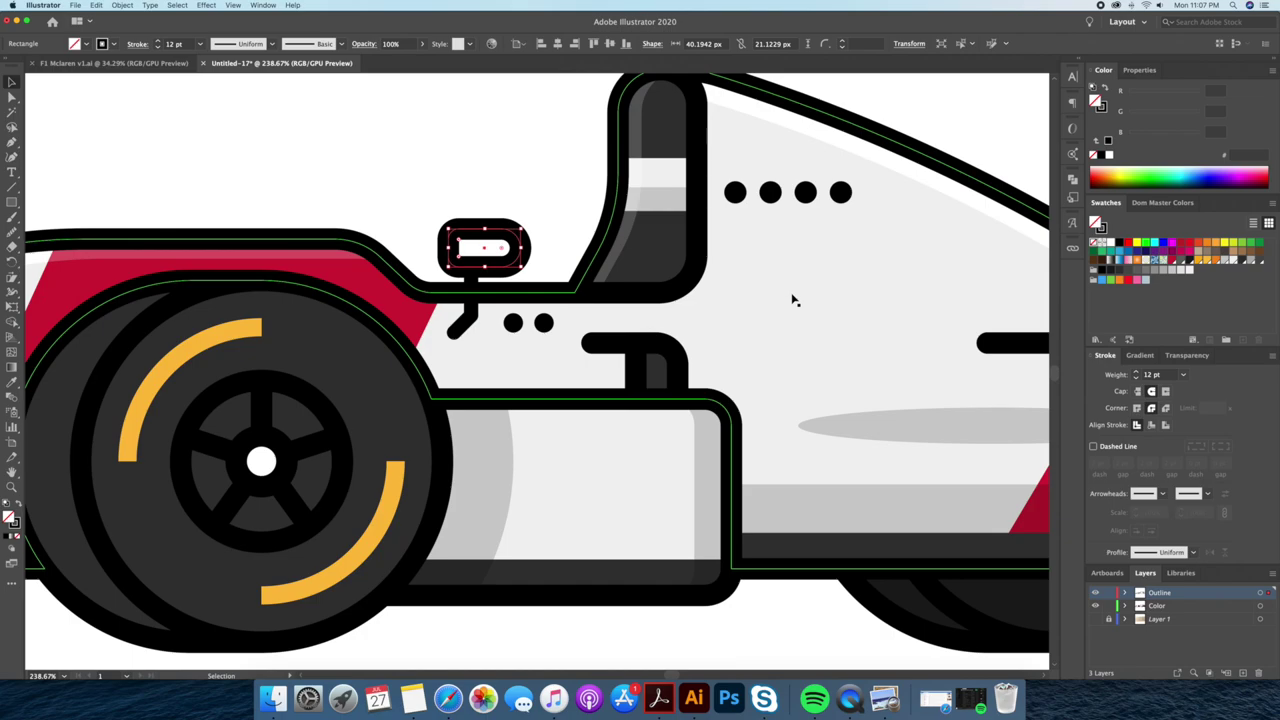
key("i")
left_click(792, 300)
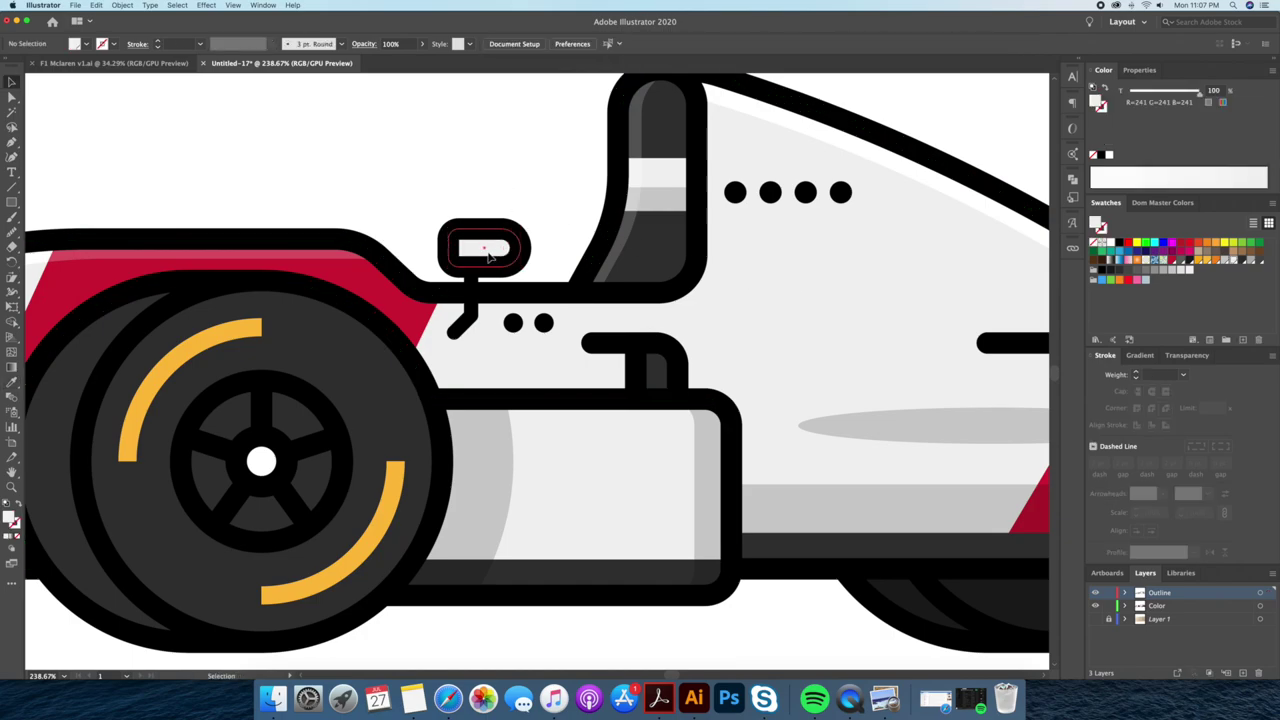
double_click(484, 247)
left_click(493, 253)
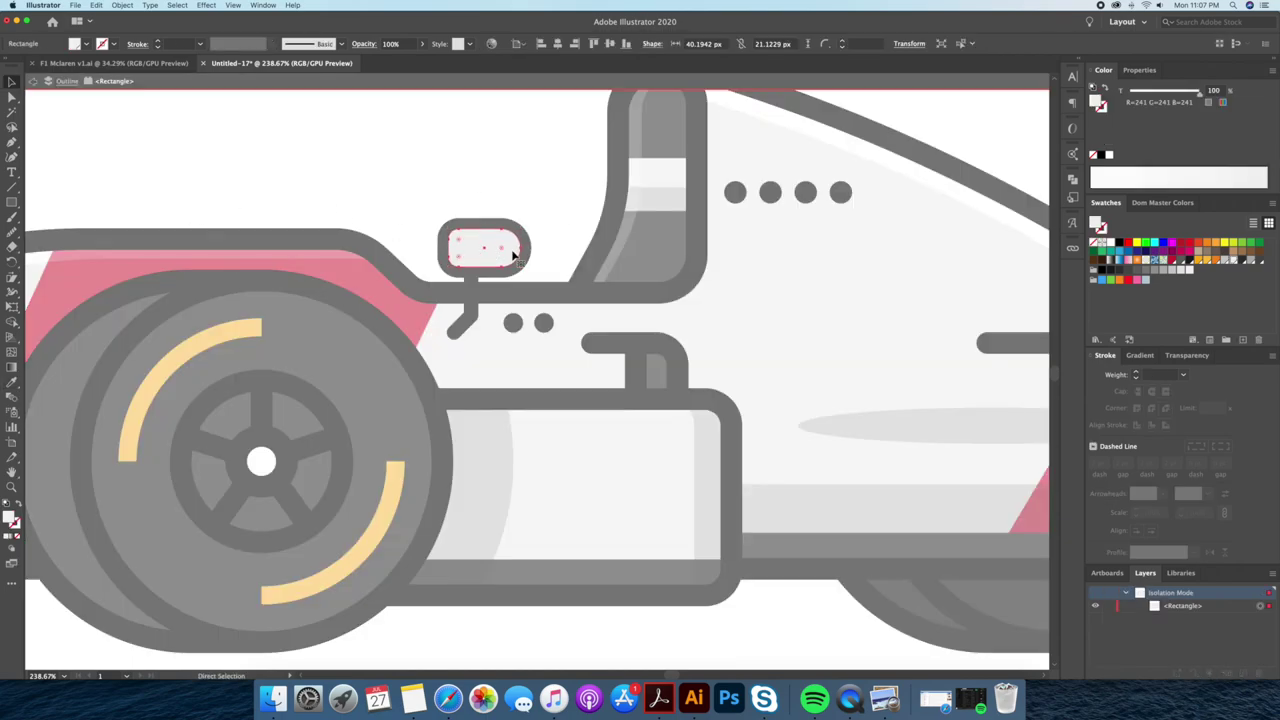
left_click_drag(493, 249, 466, 251)
key("Escape")
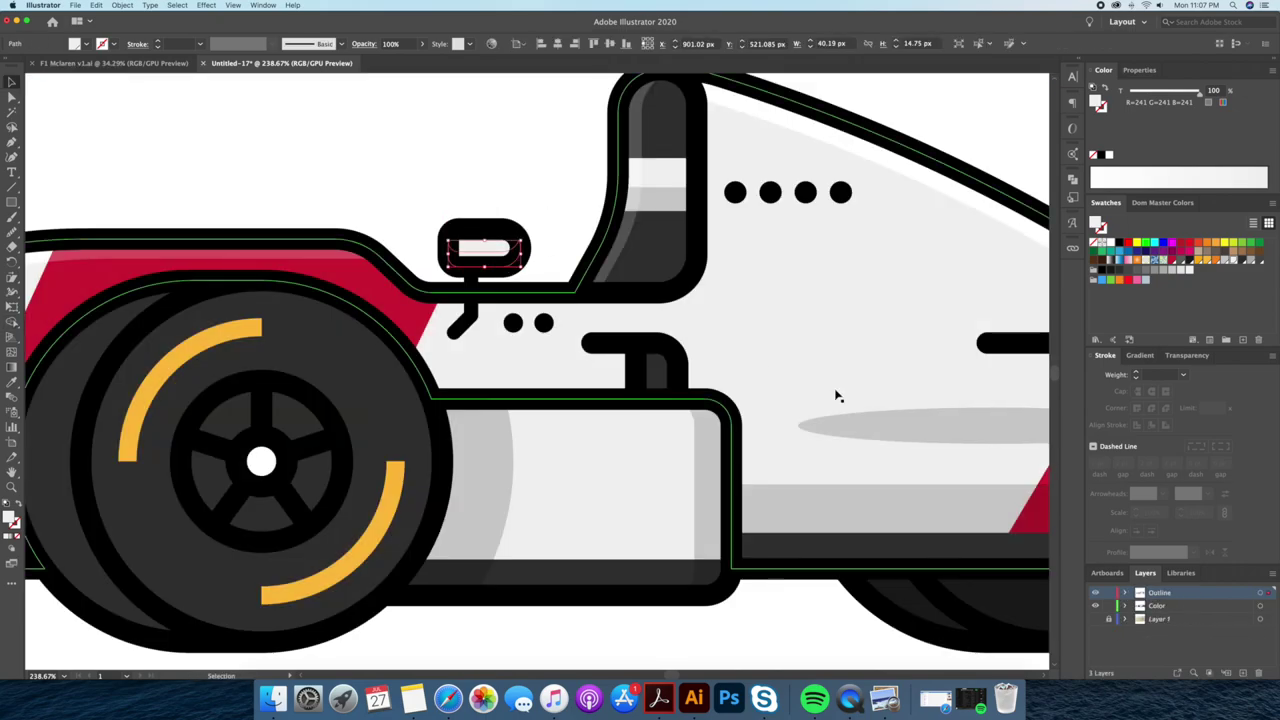
left_click(535, 185)
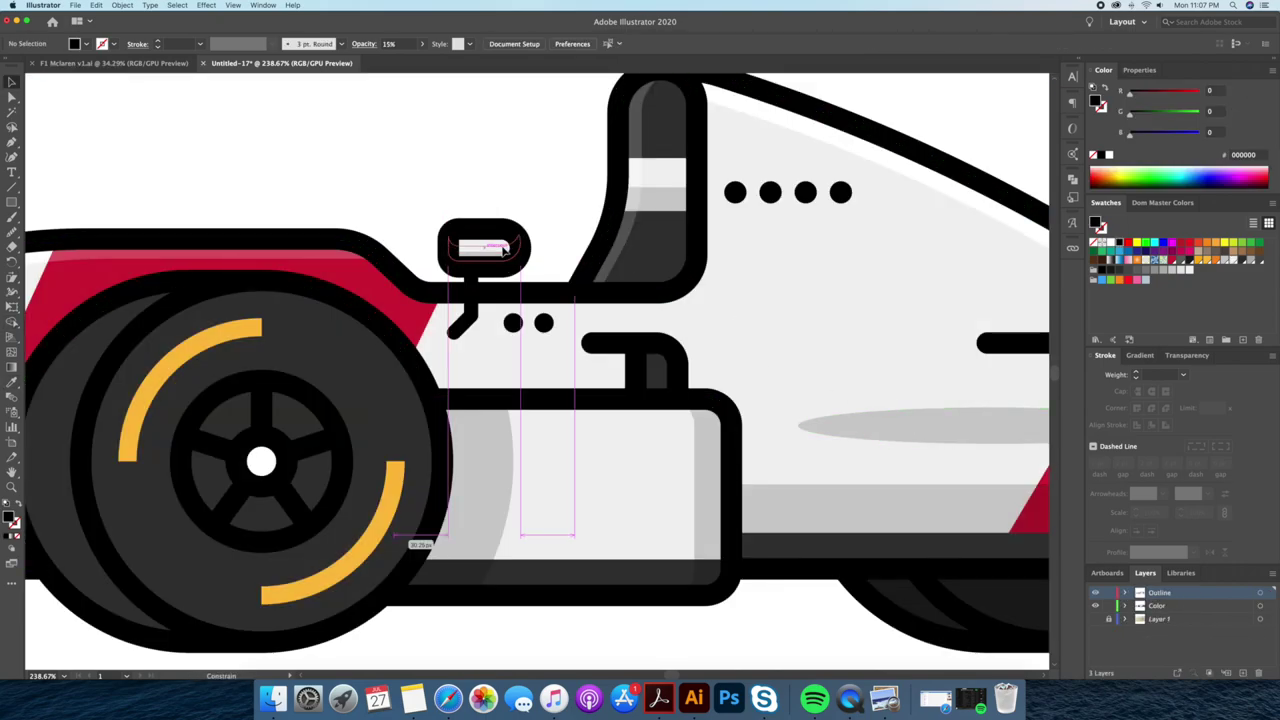
left_click_drag(554, 194, 540, 220)
scroll(517, 498, "up", 3)
Copy the pale sidepod ellipse, shrink it onto the nose and bring it forward.
key("v")
scroll(714, 463, "left", 5)
left_click_drag(843, 354, 550, 515)
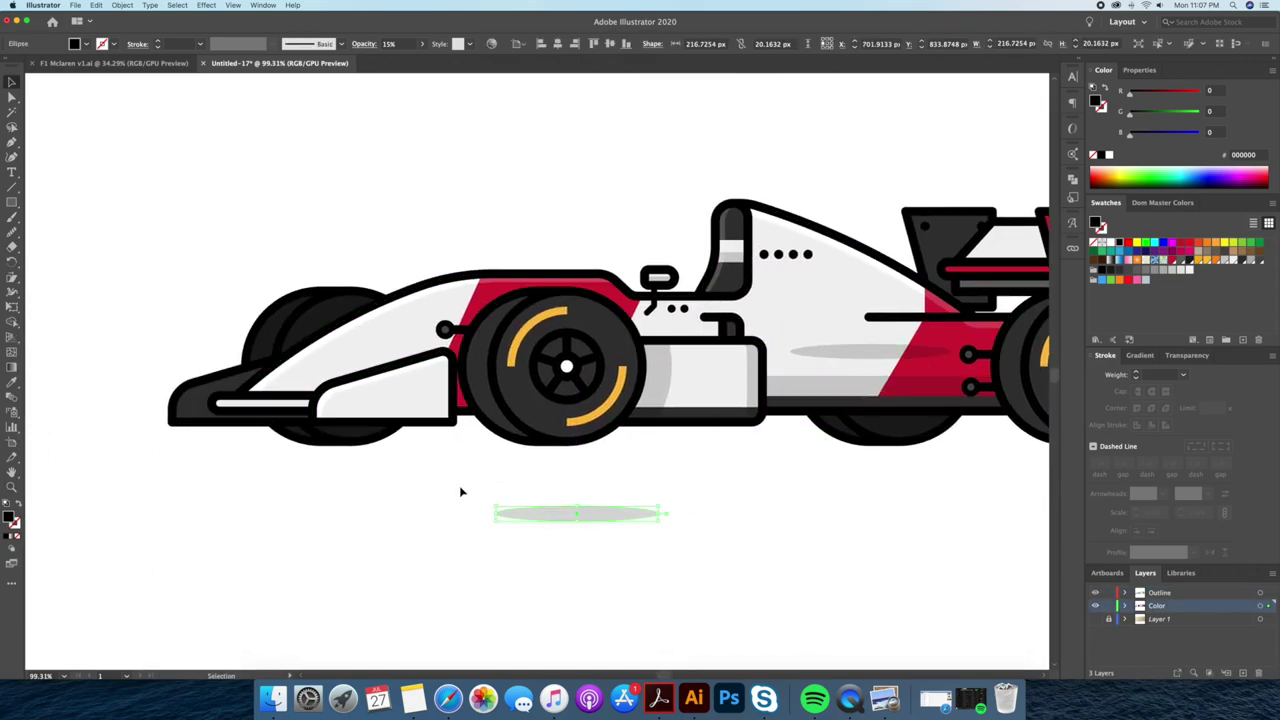
mouse_move(660, 510)
left_mouse_down()
mouse_move(603, 513)
mouse_move(405, 357)
left_mouse_up()
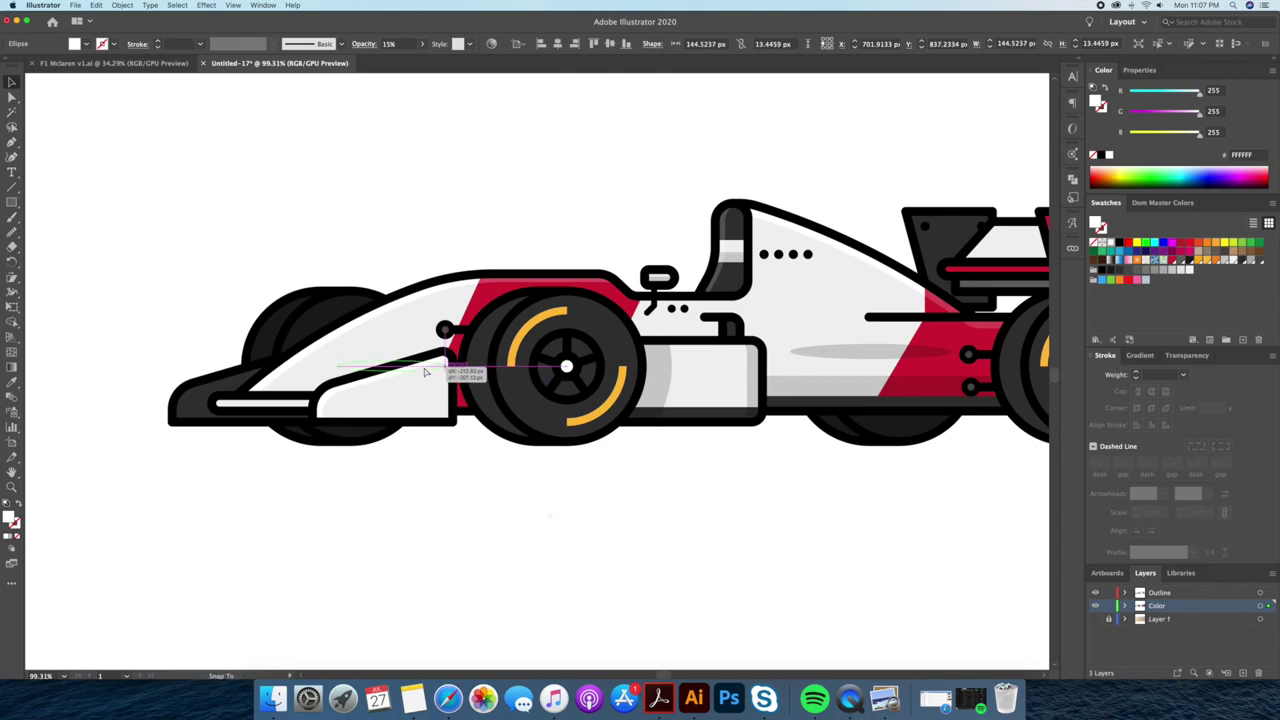
right_click(405, 357)
mouse_move(427, 514)
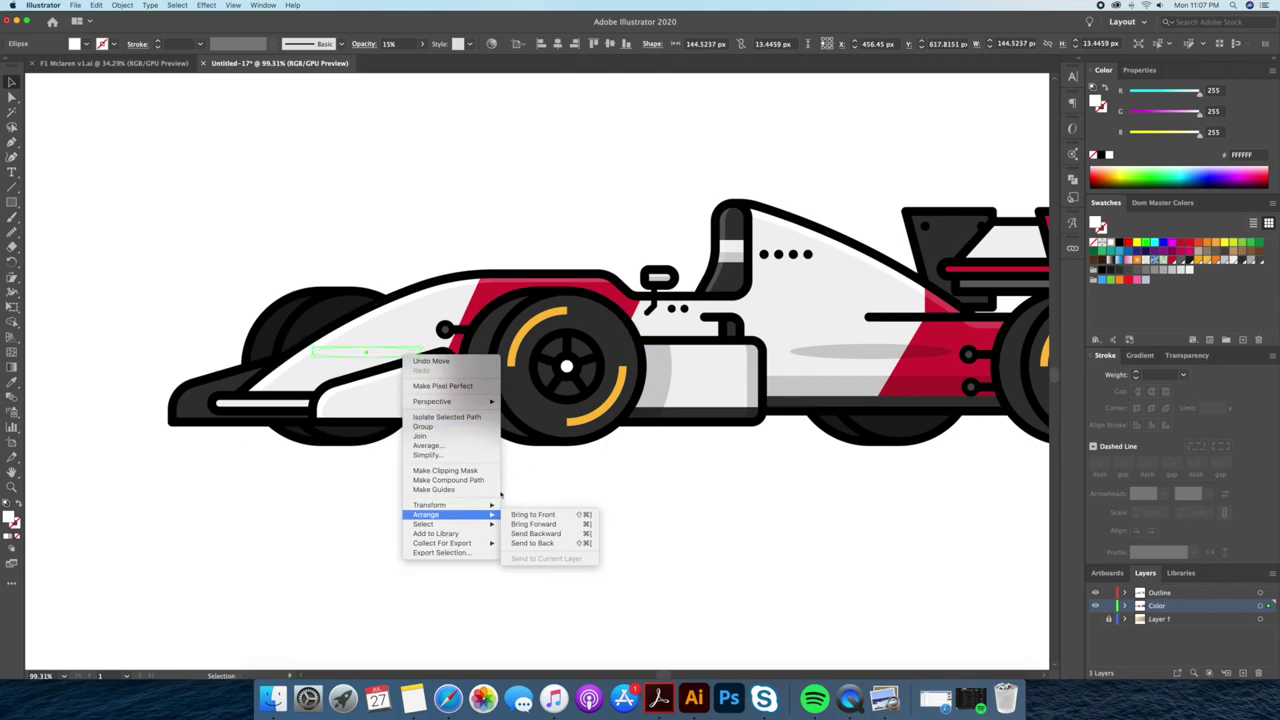
left_click(533, 514)
Make the gloss ellipse 100% opaque and rotate it along the nose cowl.
scroll(400, 350, "up", 5)
right_click(496, 356)
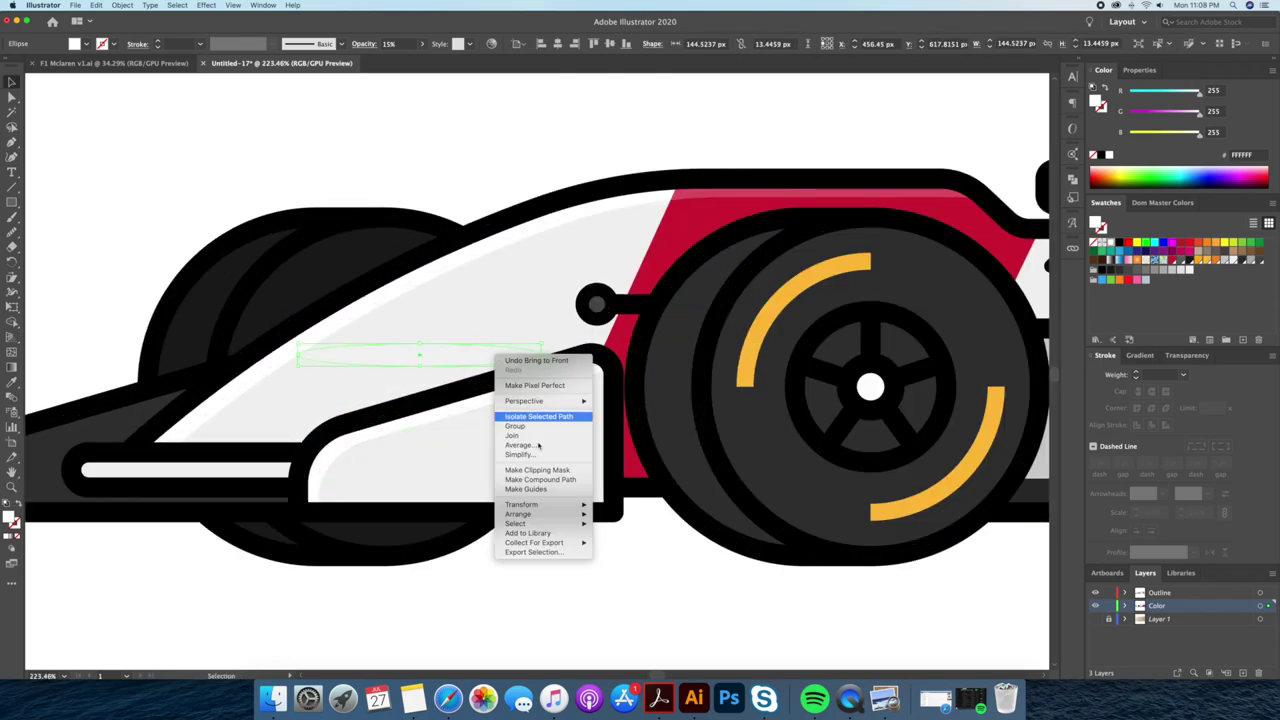
left_click(625, 516)
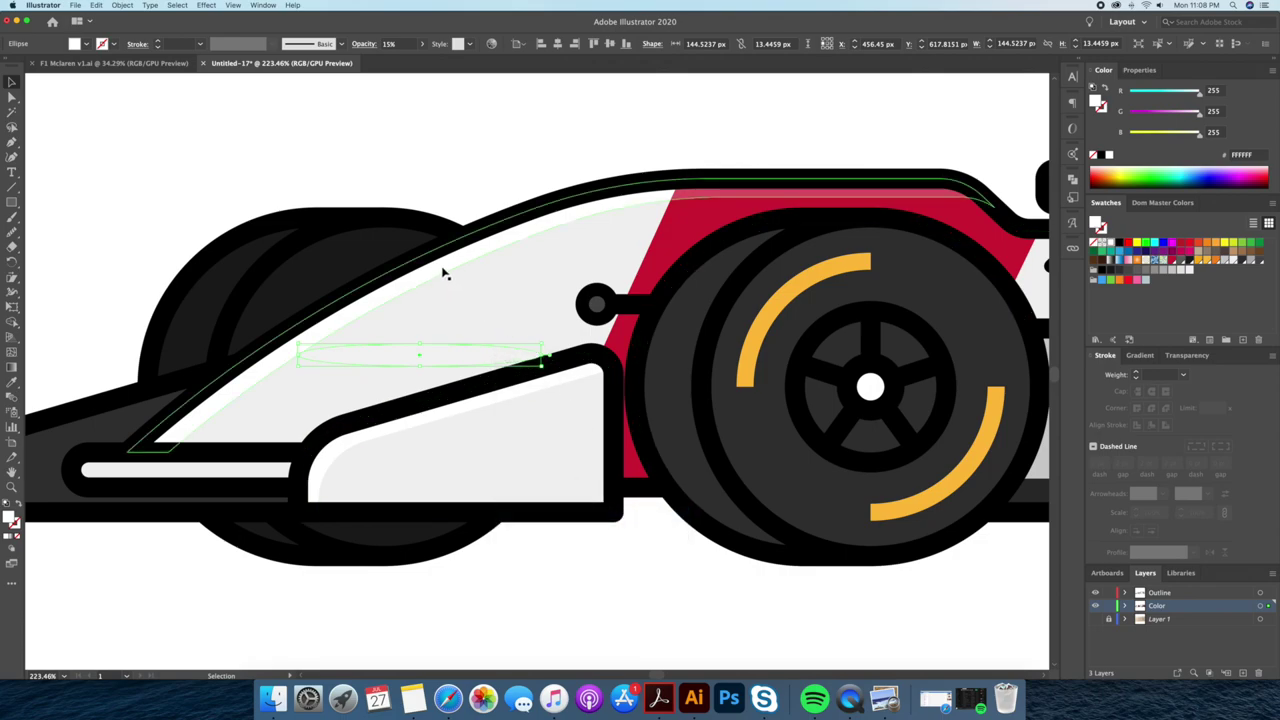
key("0")
left_click_drag(548, 345, 531, 314)
left_click_drag(471, 355, 507, 303)
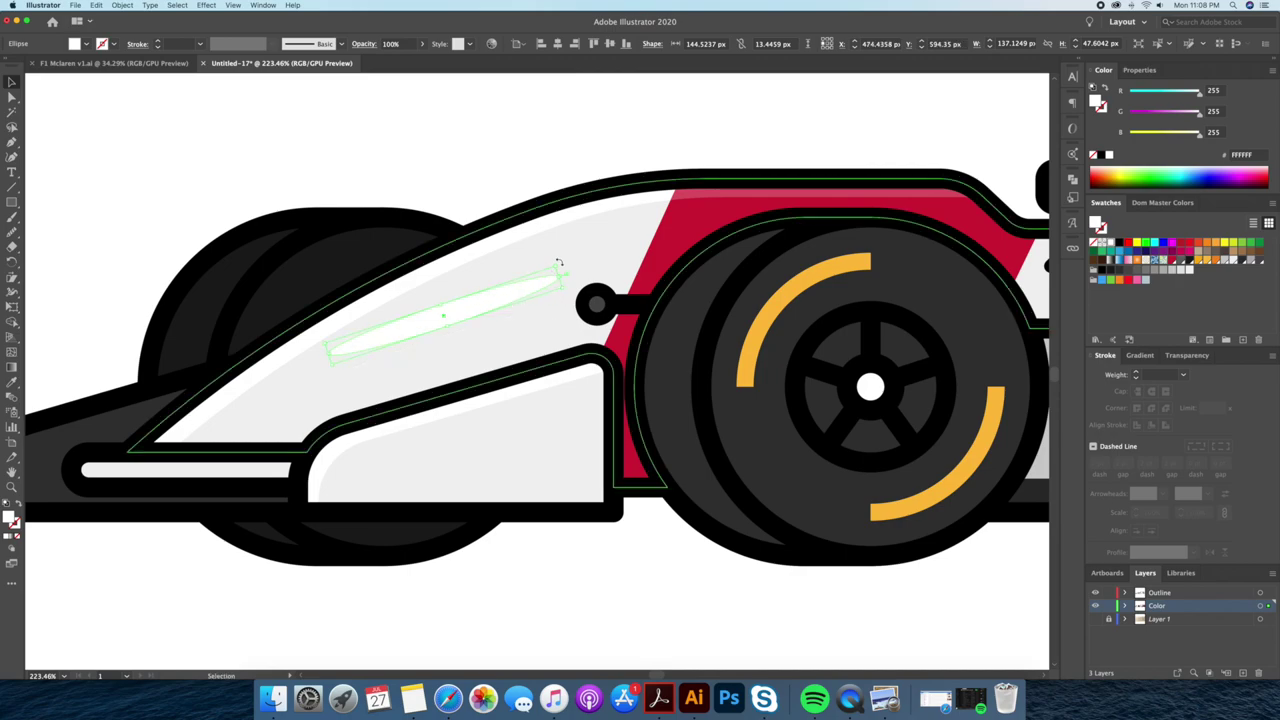
left_click_drag(557, 263, 508, 280)
Pen-draw a closed shading shape on the front side panel.
left_click(12, 157)
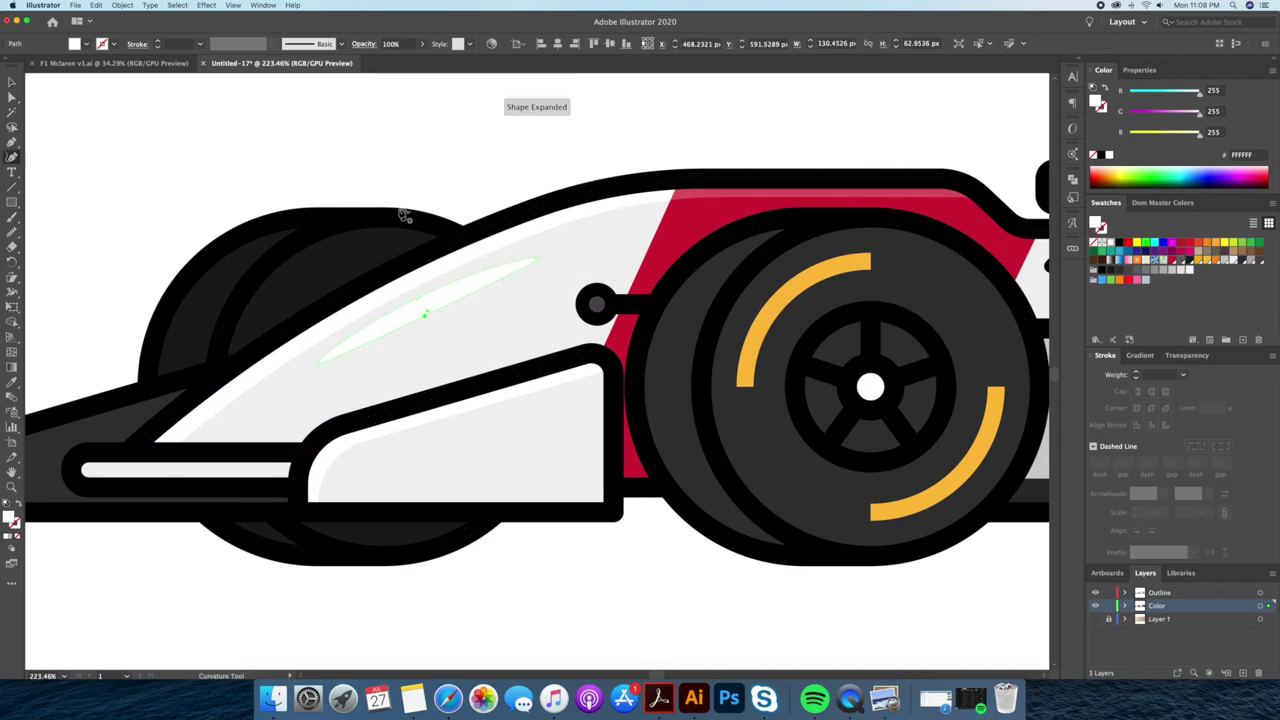
key("v")
scroll(431, 197, "down", 2)
double_click(531, 408)
key("p")
left_click(605, 343)
left_click_drag(195, 493, 352, 481)
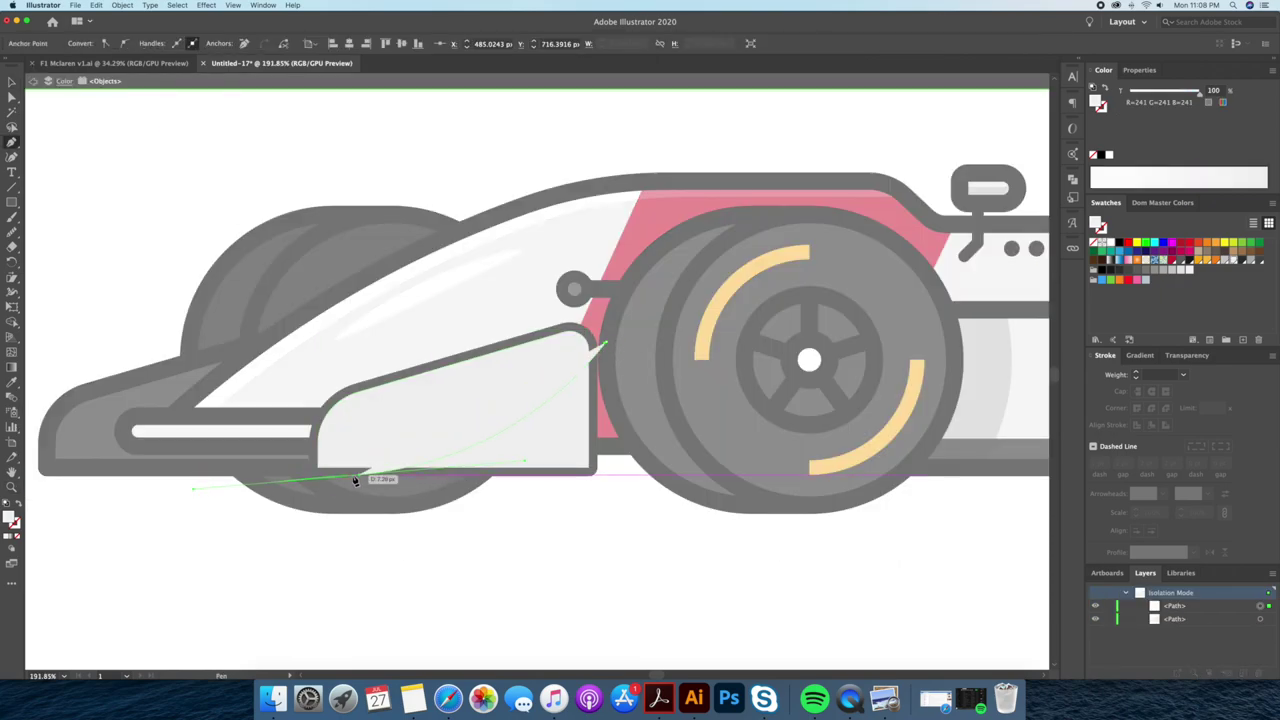
left_click(358, 512)
left_click(593, 512)
left_click(632, 478)
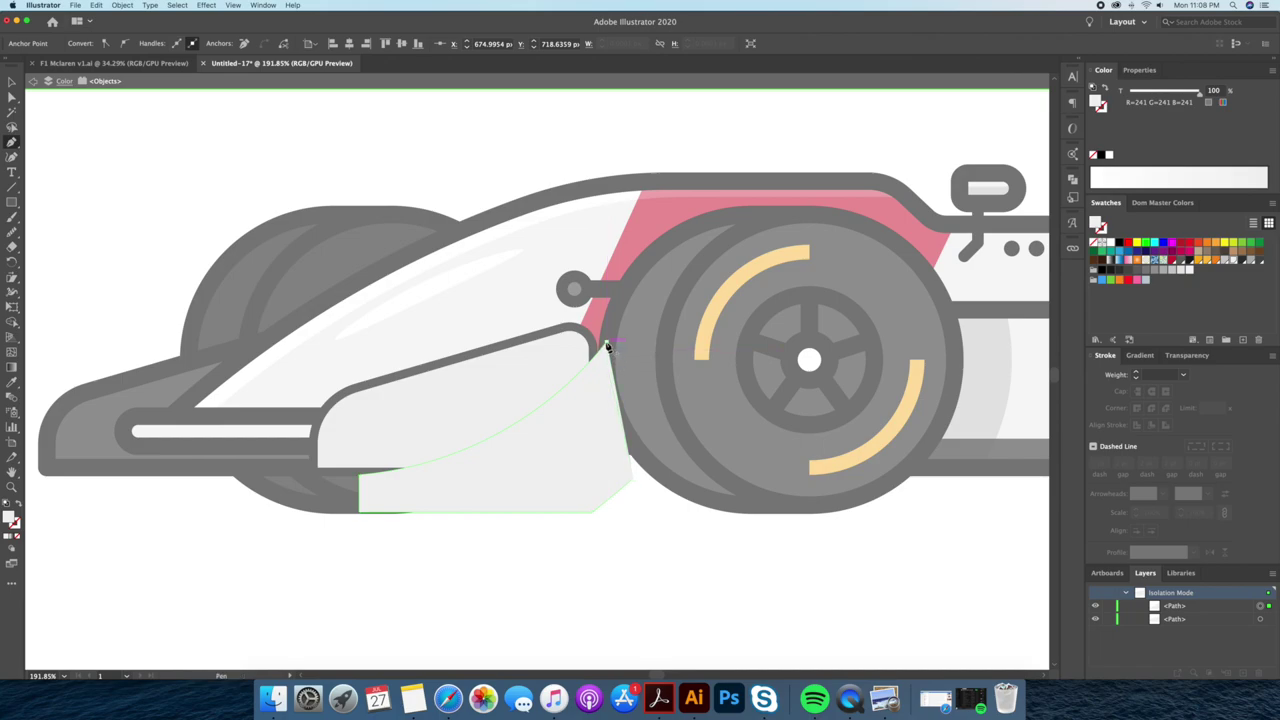
left_click(605, 343)
key("v")
key("Escape")
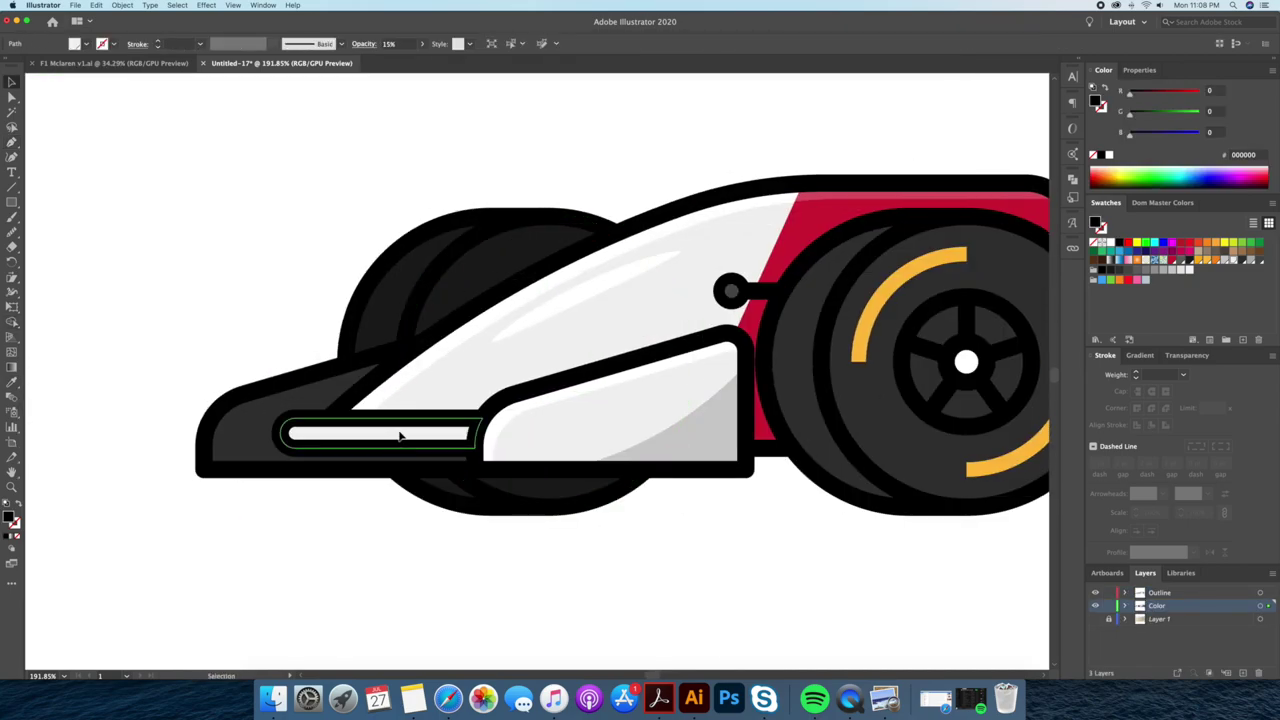
Copy the black nose outline and trim it with Shape Builder into dark-grey inner shading.
double_click(399, 437)
key("Escape")
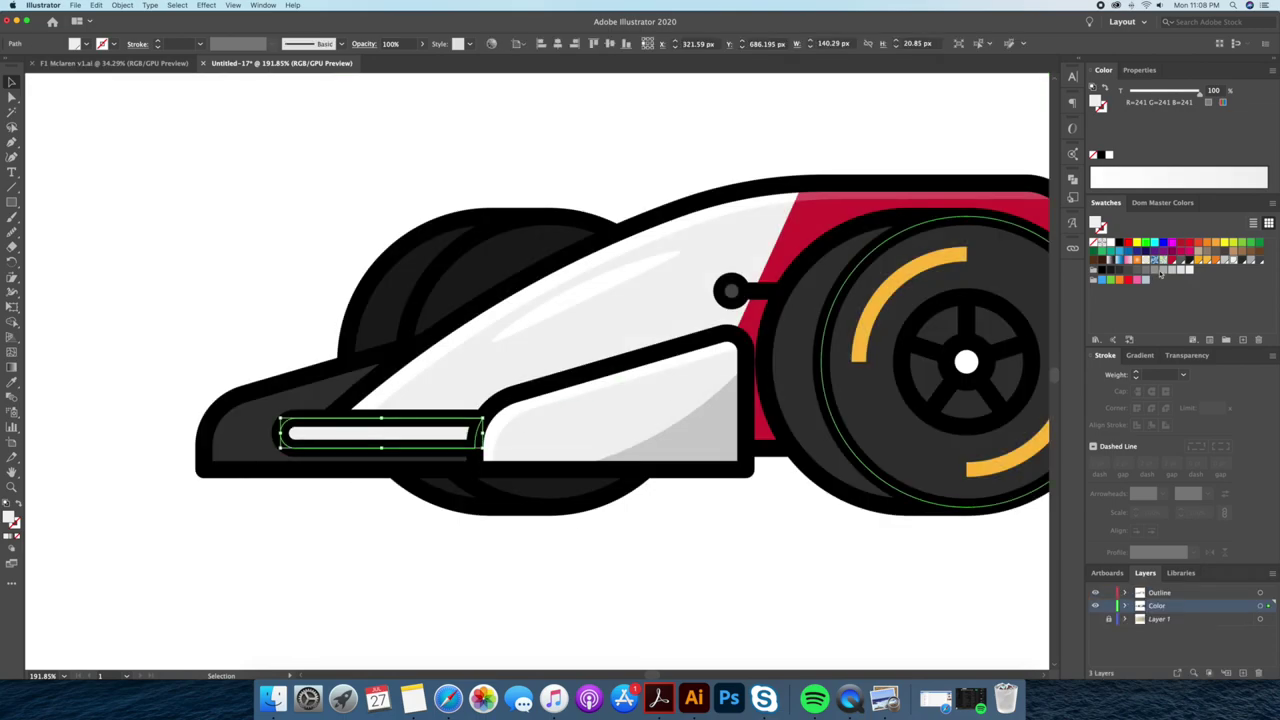
double_click(337, 396)
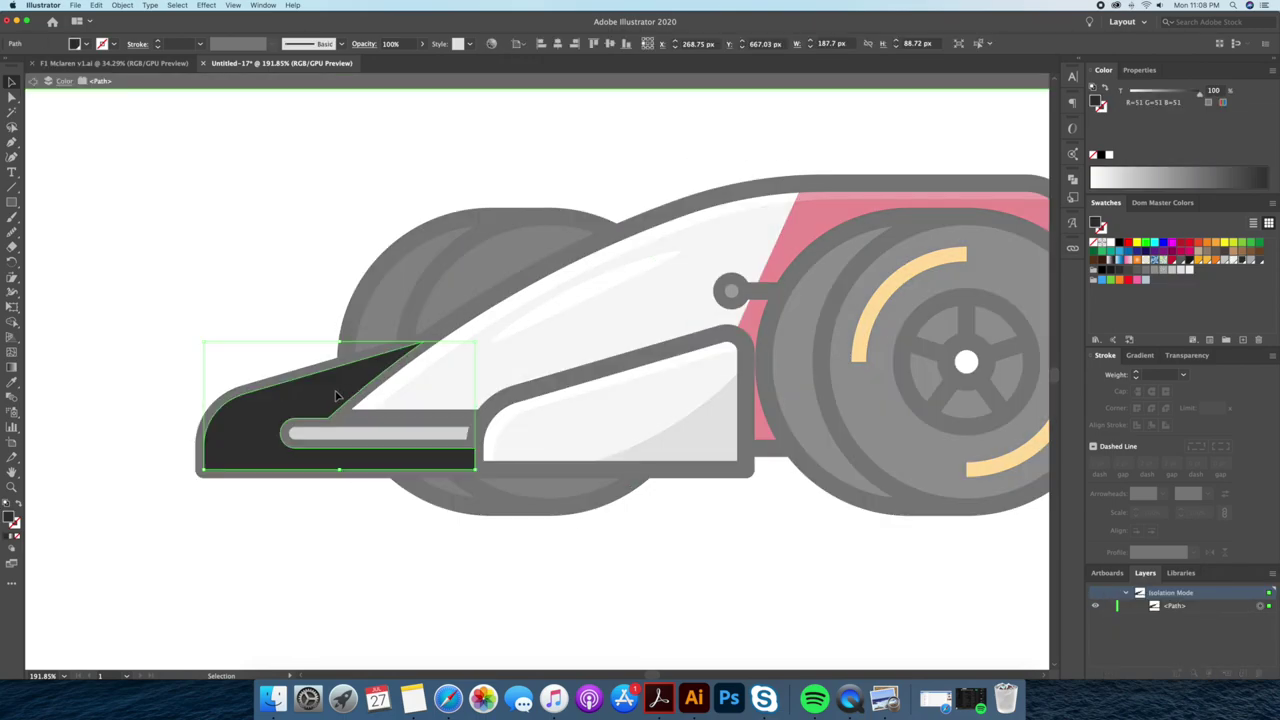
key("ctrl+f")
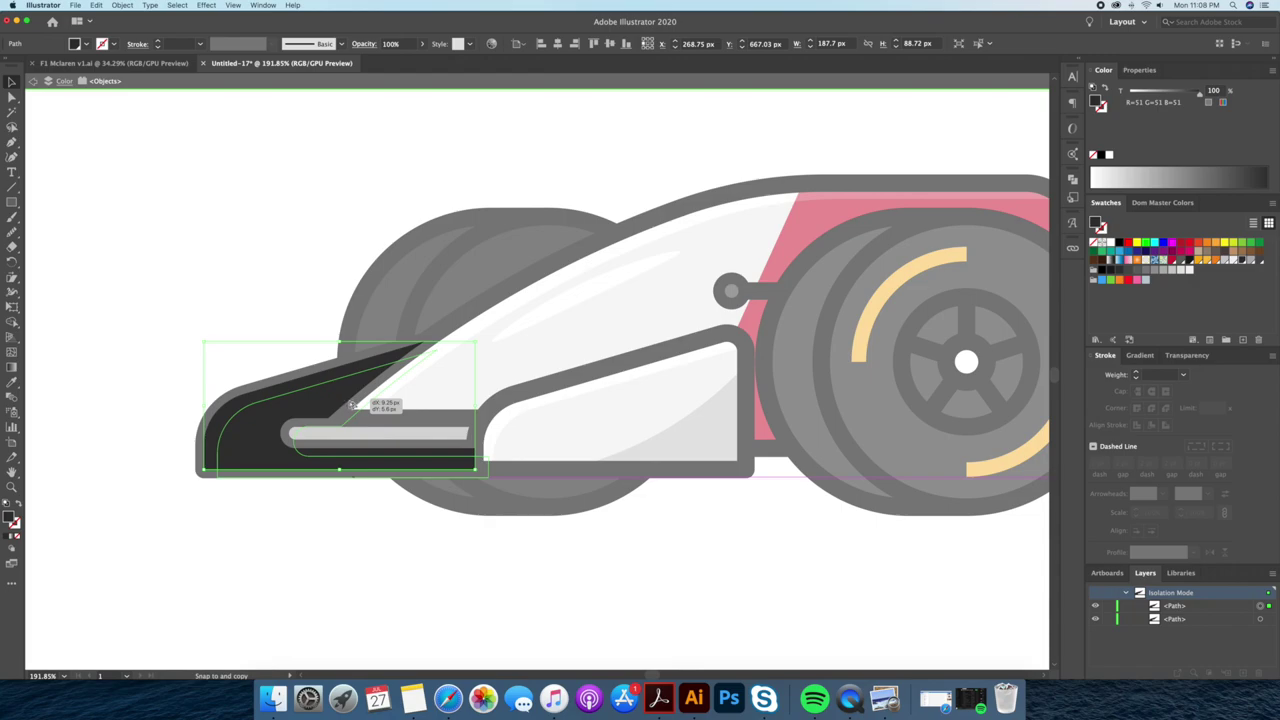
key("shift+m")
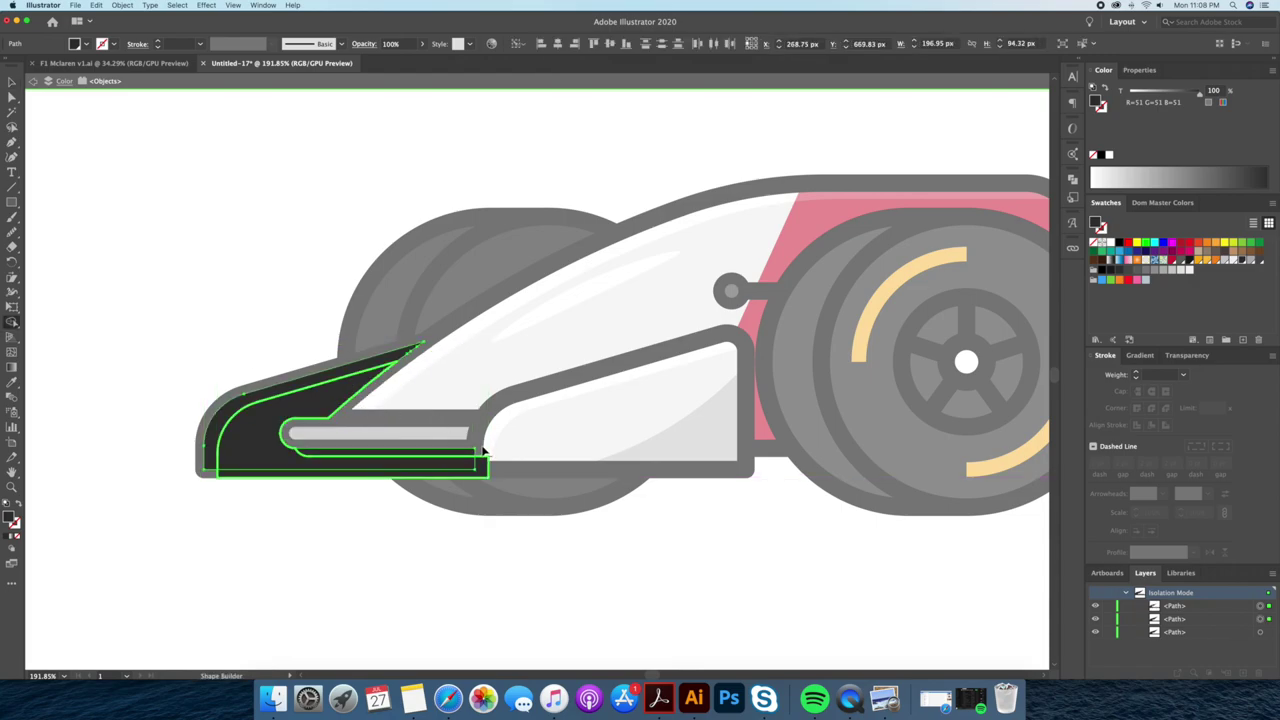
left_click_drag(371, 400, 484, 481)
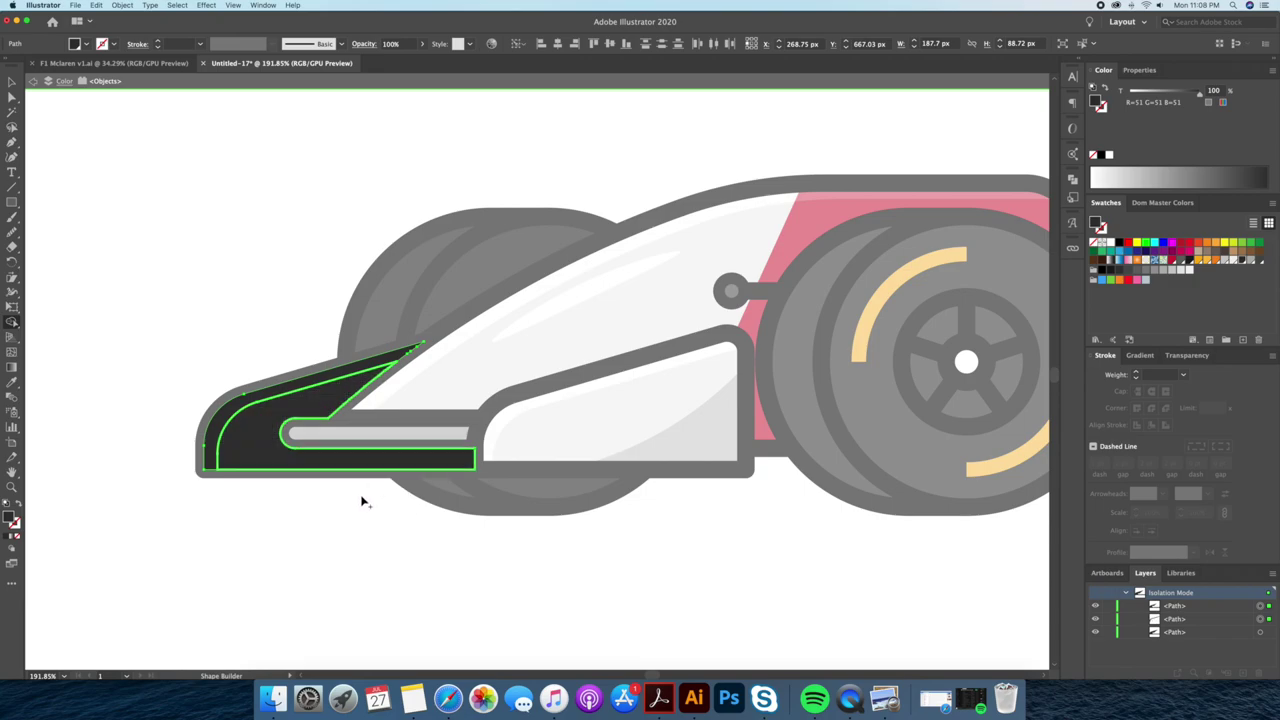
key("v")
key("Escape")
left_click(380, 466)
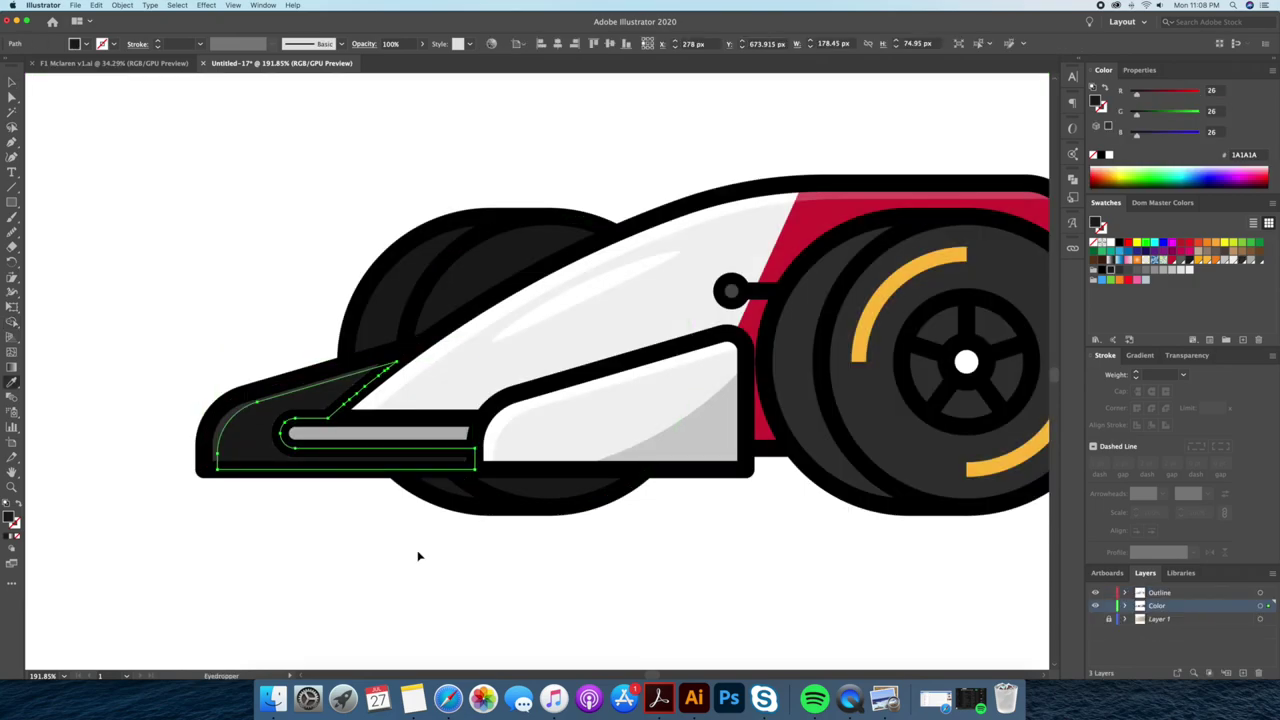
Nudge the nose shading slightly right into position.
scroll(371, 443, "up", 3)
left_click_drag(358, 443, 364, 441)
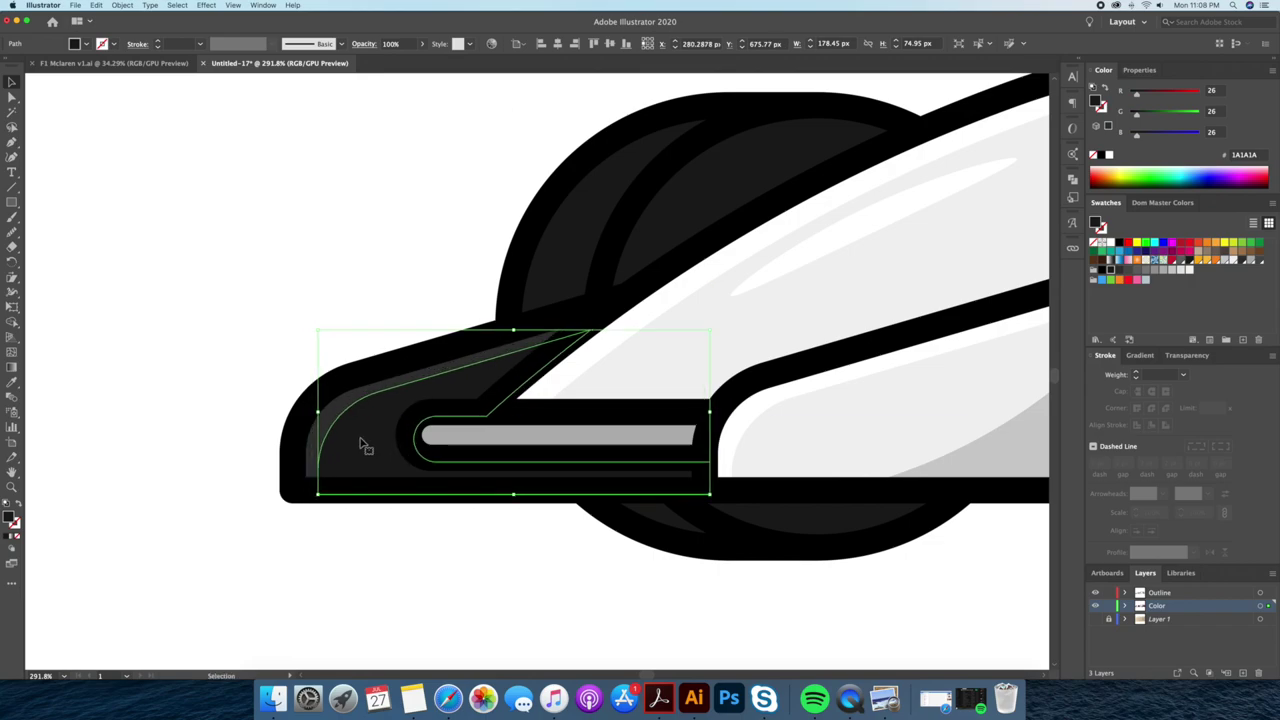
left_click(467, 533)
key("z")
scroll(467, 533, "down", 5)
left_click_drag(501, 510, 650, 420)
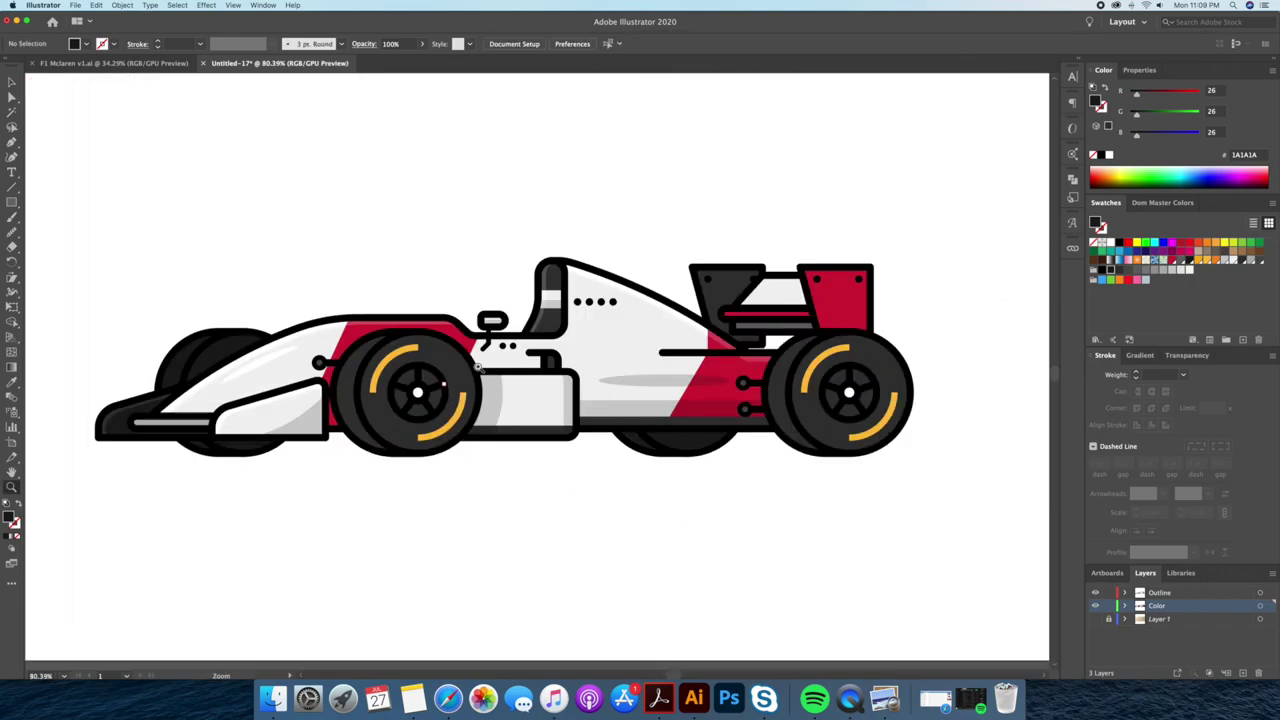
Duplicate the red rear-wing piece slightly right and sample a colour onto it.
key("v")
left_click(706, 357)
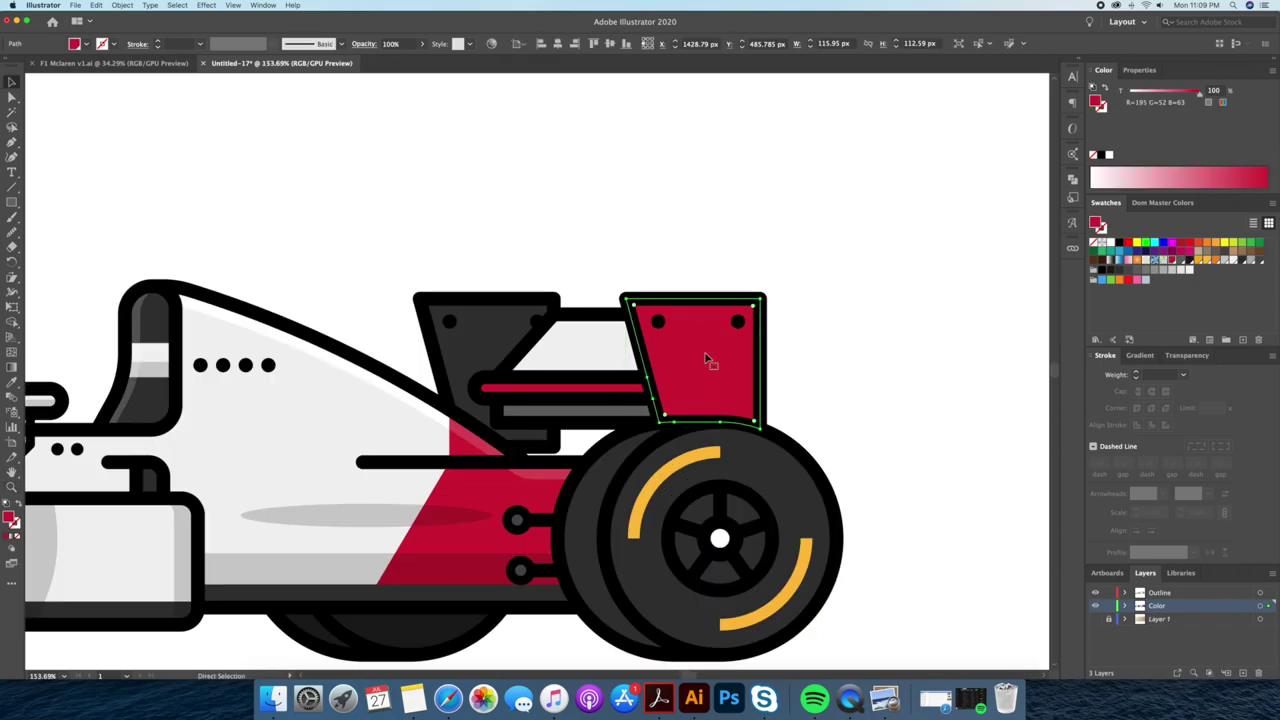
double_click(728, 361)
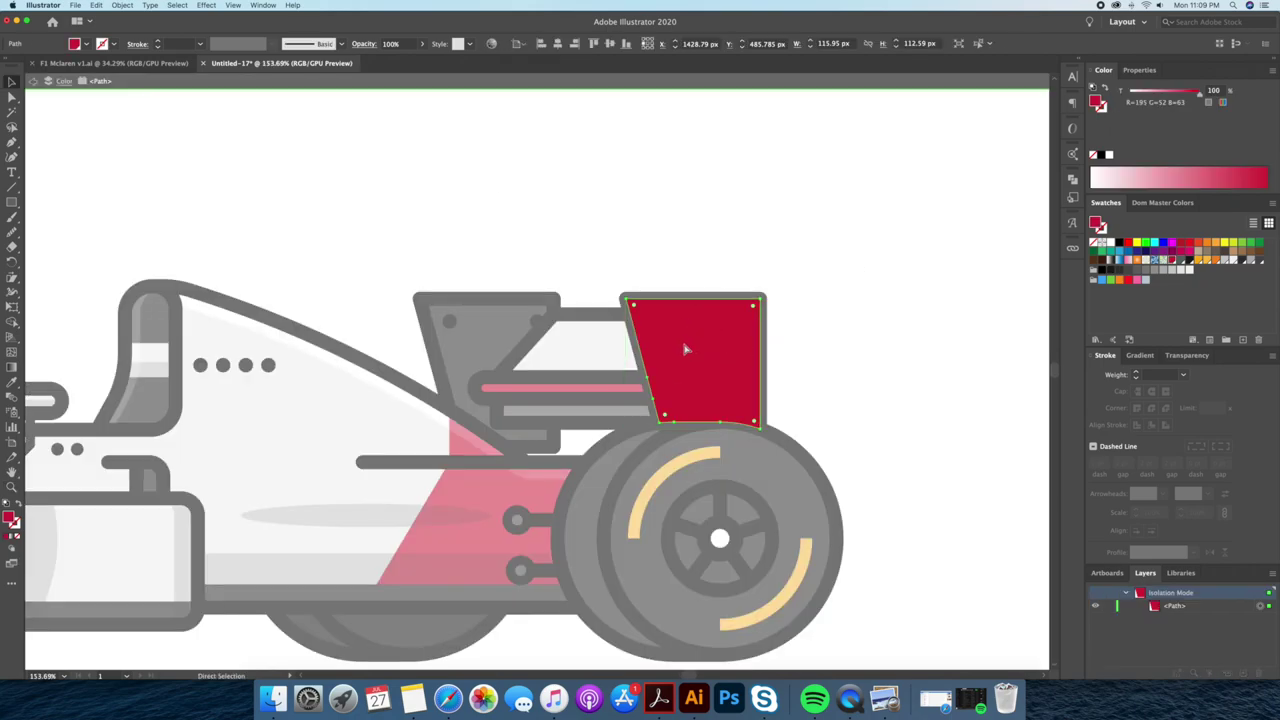
mouse_move(700, 361)
left_mouse_down()
mouse_move(724, 359)
mouse_move(752, 432)
left_mouse_up()
left_click(660, 370, "shift")
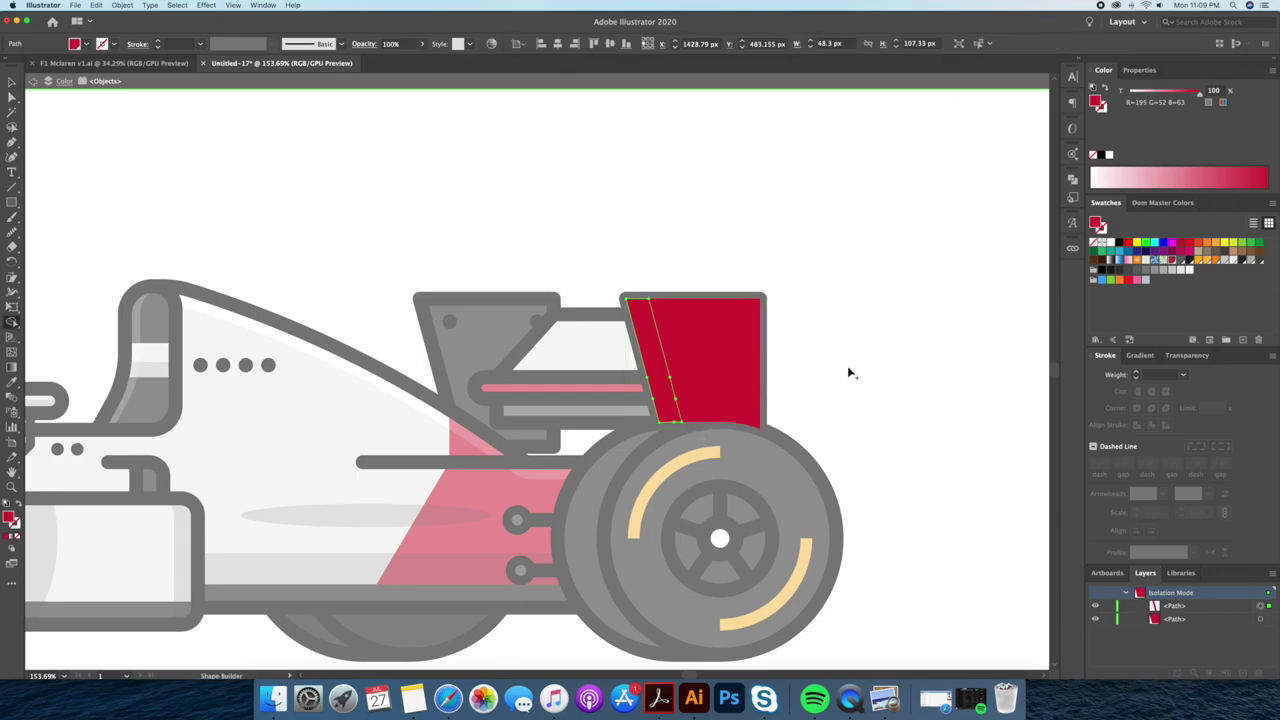
key("Escape")
key("i")
left_click(462, 424)
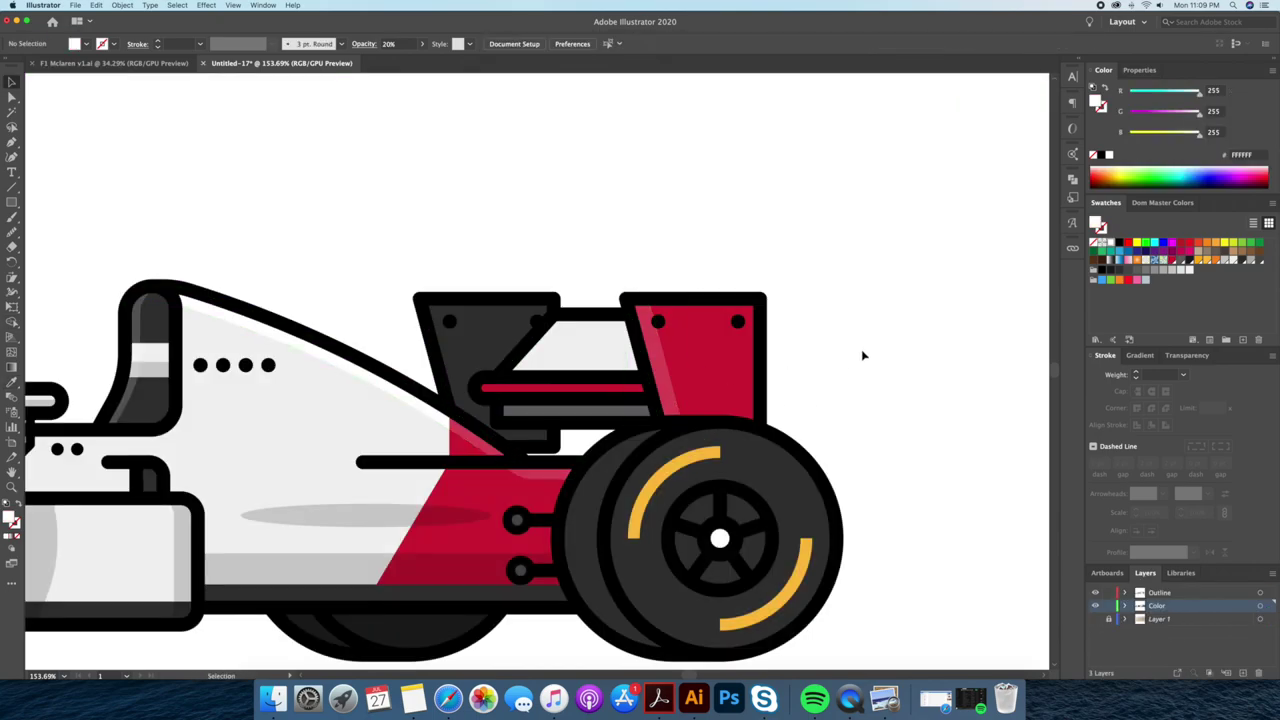
Cut a thin strip off the wing's right edge using a rectangle and Shape Builder.
key("m")
left_click_drag(781, 282, 733, 455)
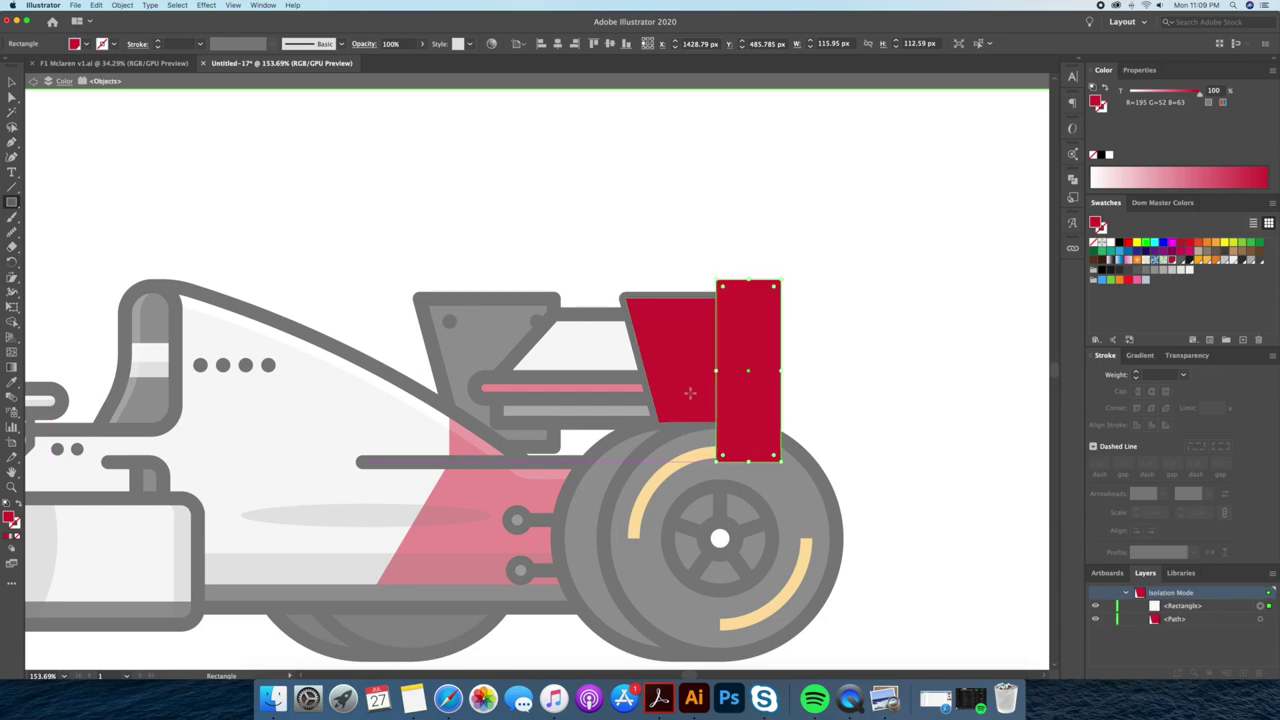
key("super+a")
key("shift+m")
left_click(775, 360, "alt")
key("v")
key("Escape")
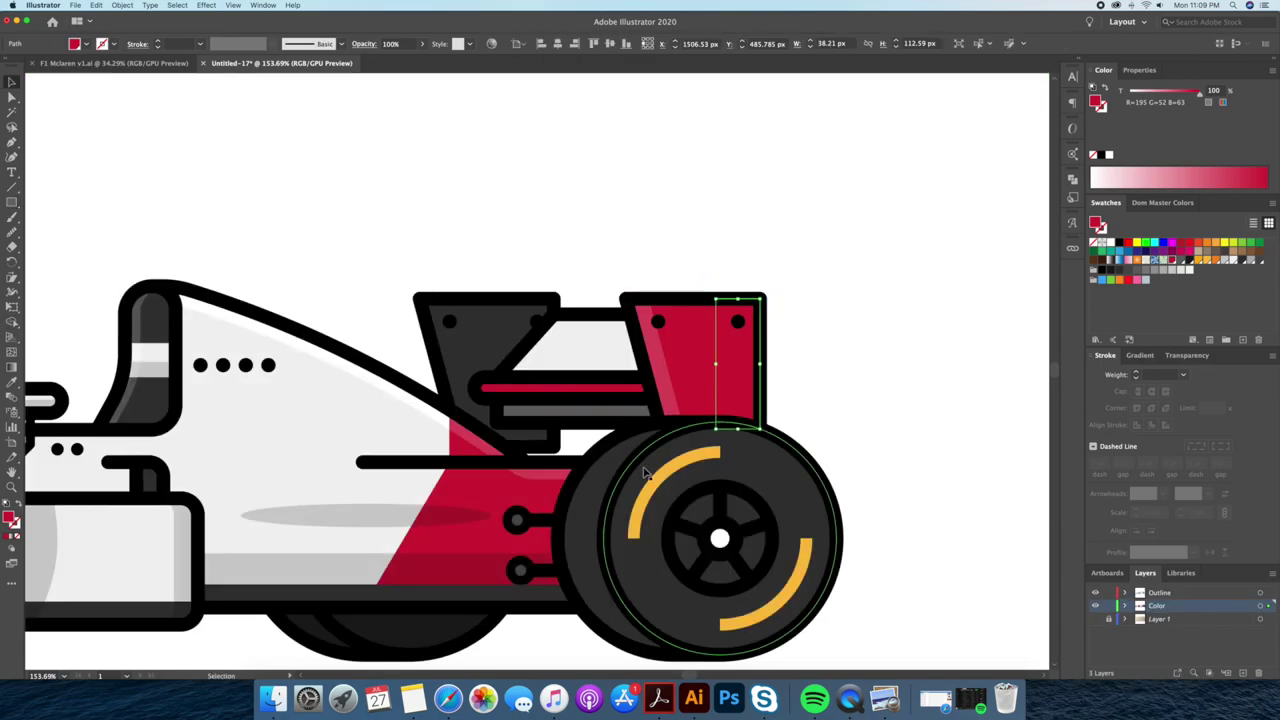
Set the right wing strip, grey floor and shadow ellipse to 10% opacity.
left_click_drag(755, 252, 781, 296)
left_click(781, 296)
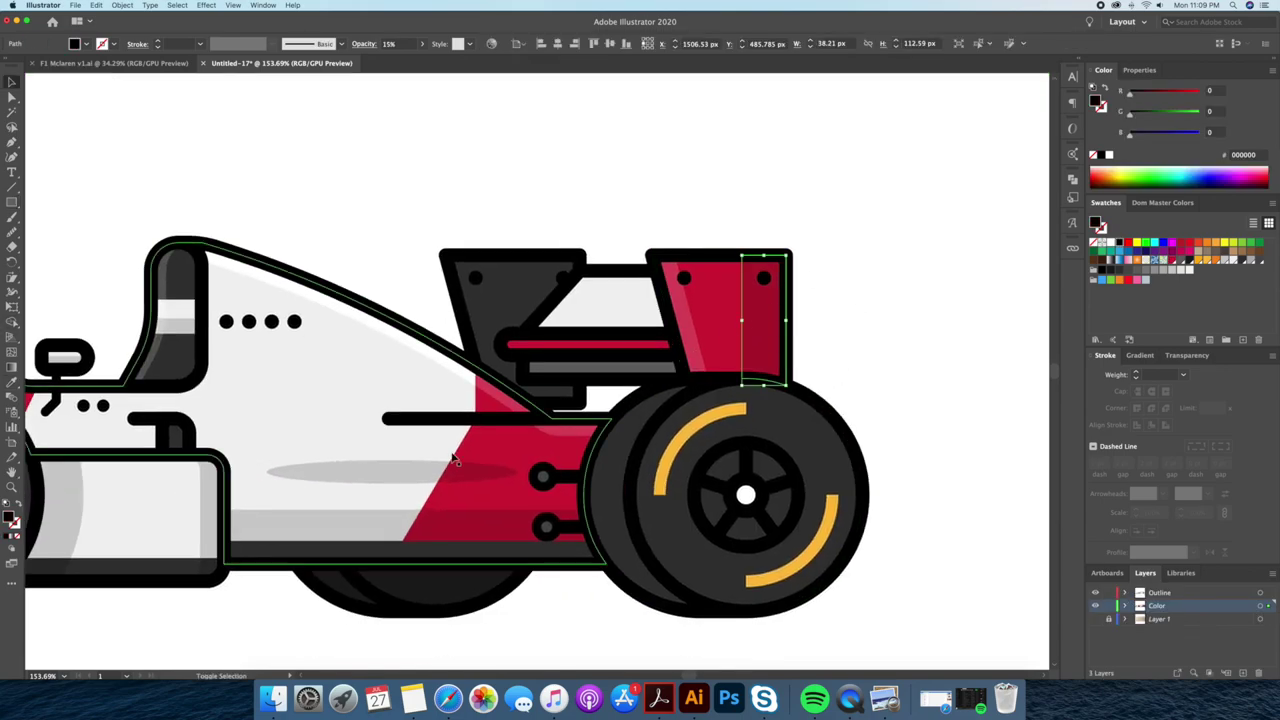
left_click(457, 517, "shift")
left_click(1187, 355)
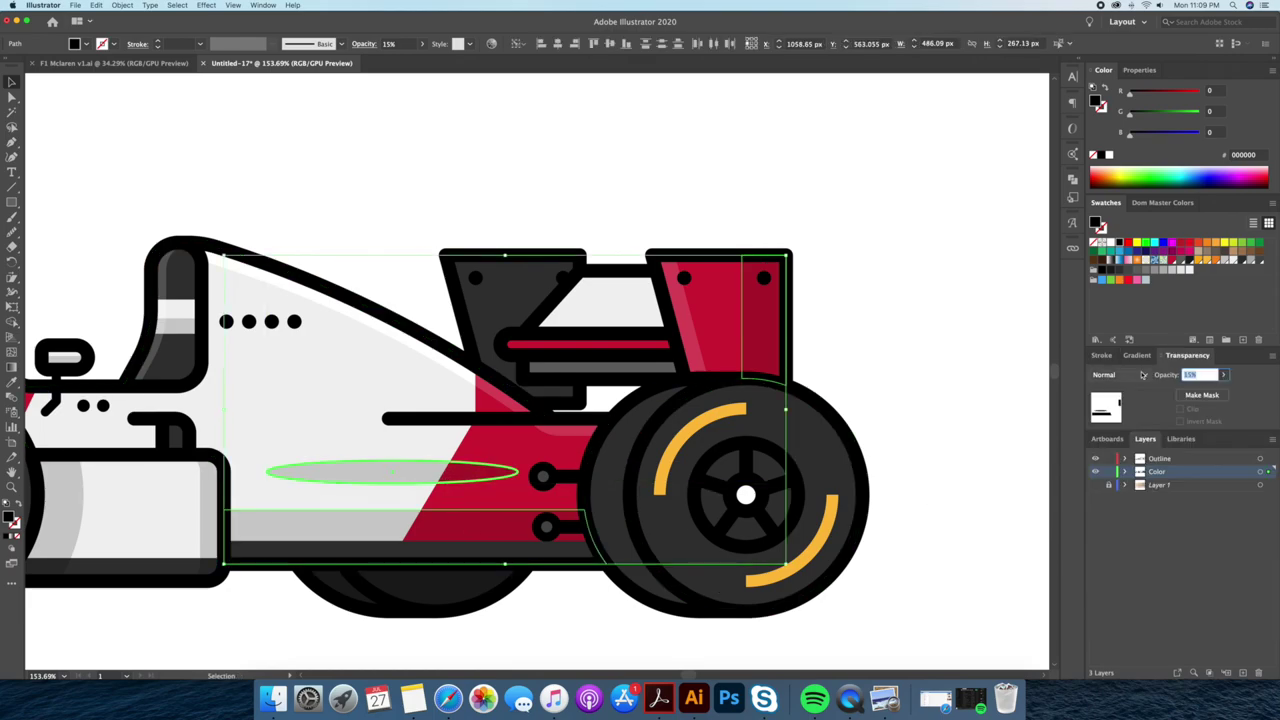
type("10")
key("Return")
left_click(919, 160)
Draw a shading shape over the dark wing piece and colour it 1A1A1A.
double_click(511, 304)
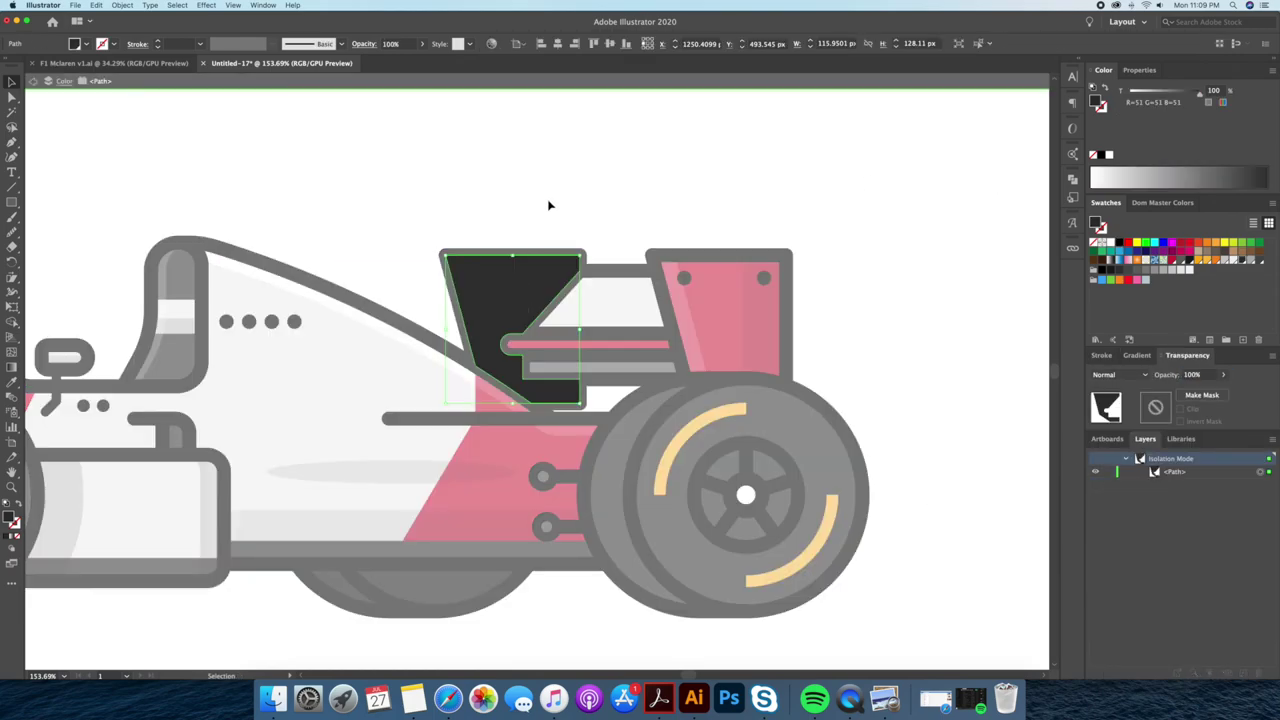
left_click(476, 298)
left_click(600, 246)
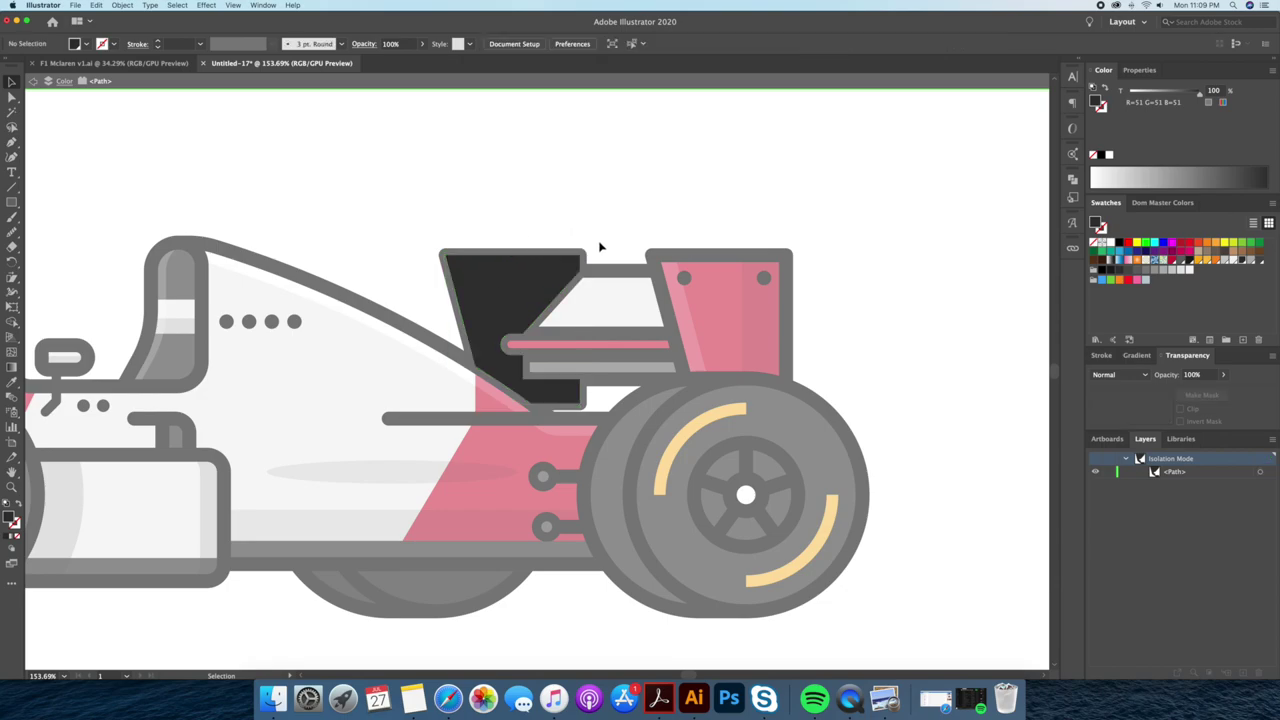
left_click(580, 257)
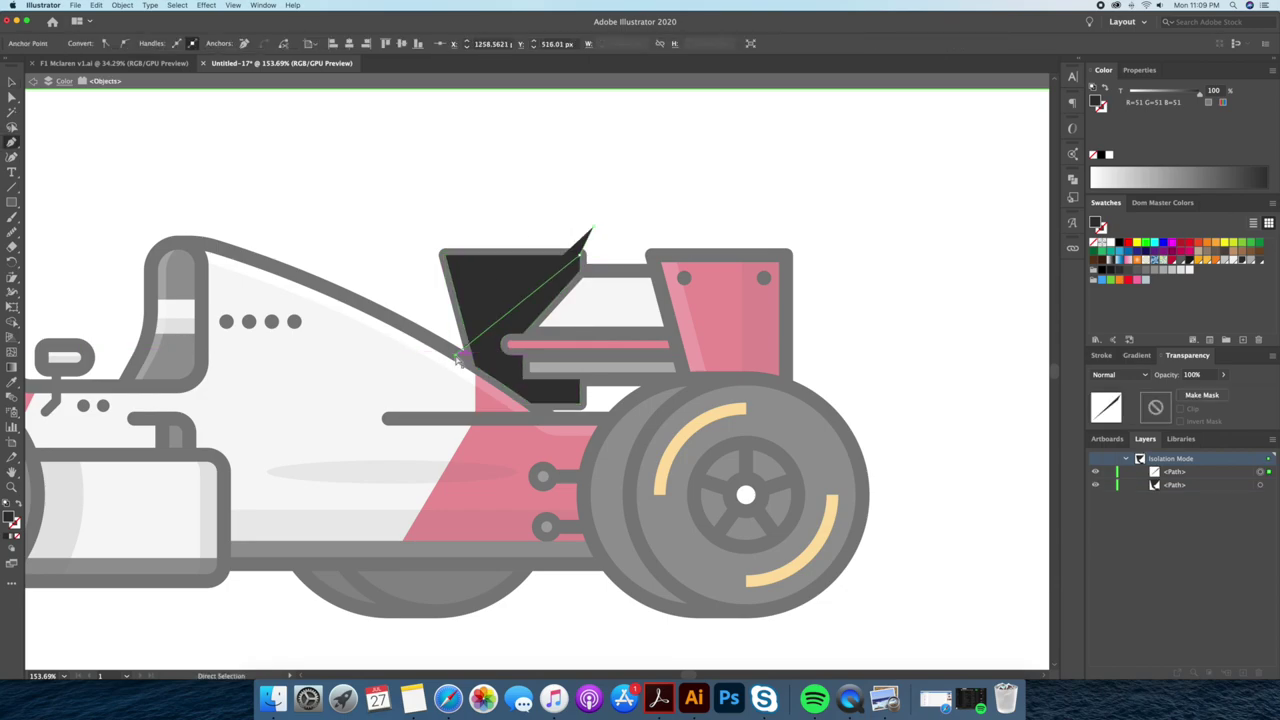
left_click(505, 323)
left_click(443, 323)
left_click(451, 404)
left_click(566, 424)
left_click(629, 368)
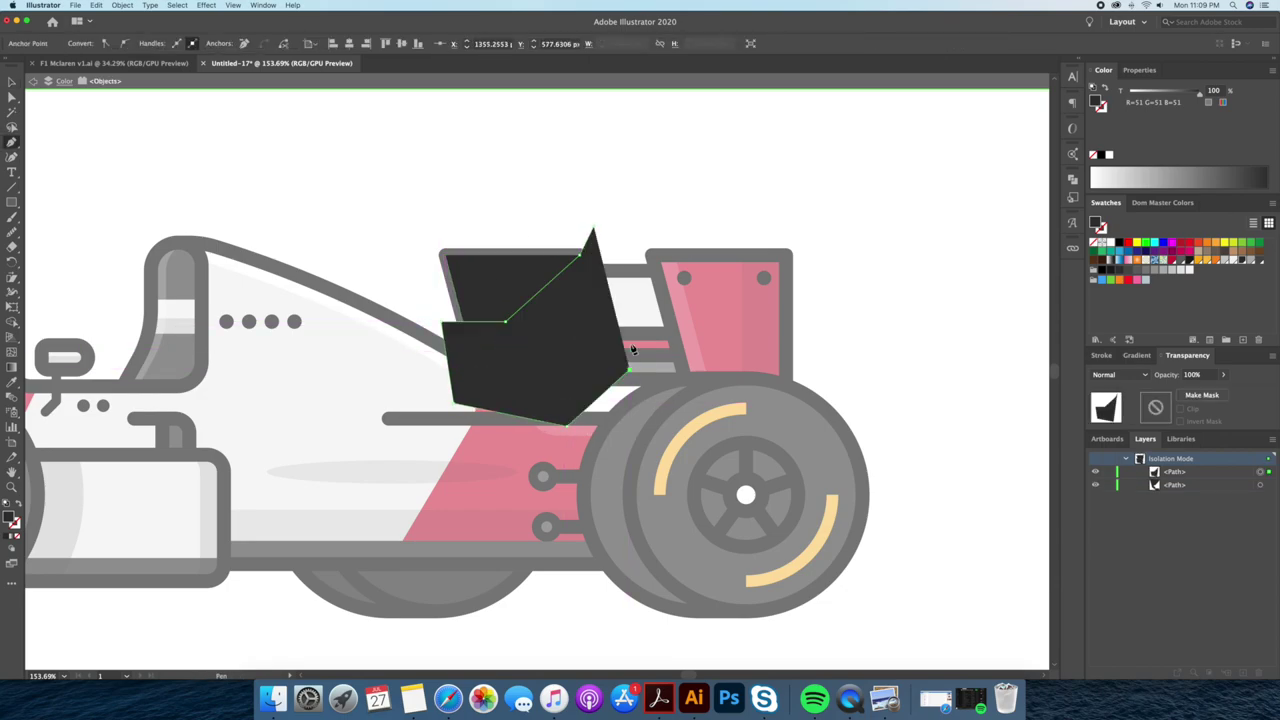
left_click(593, 232)
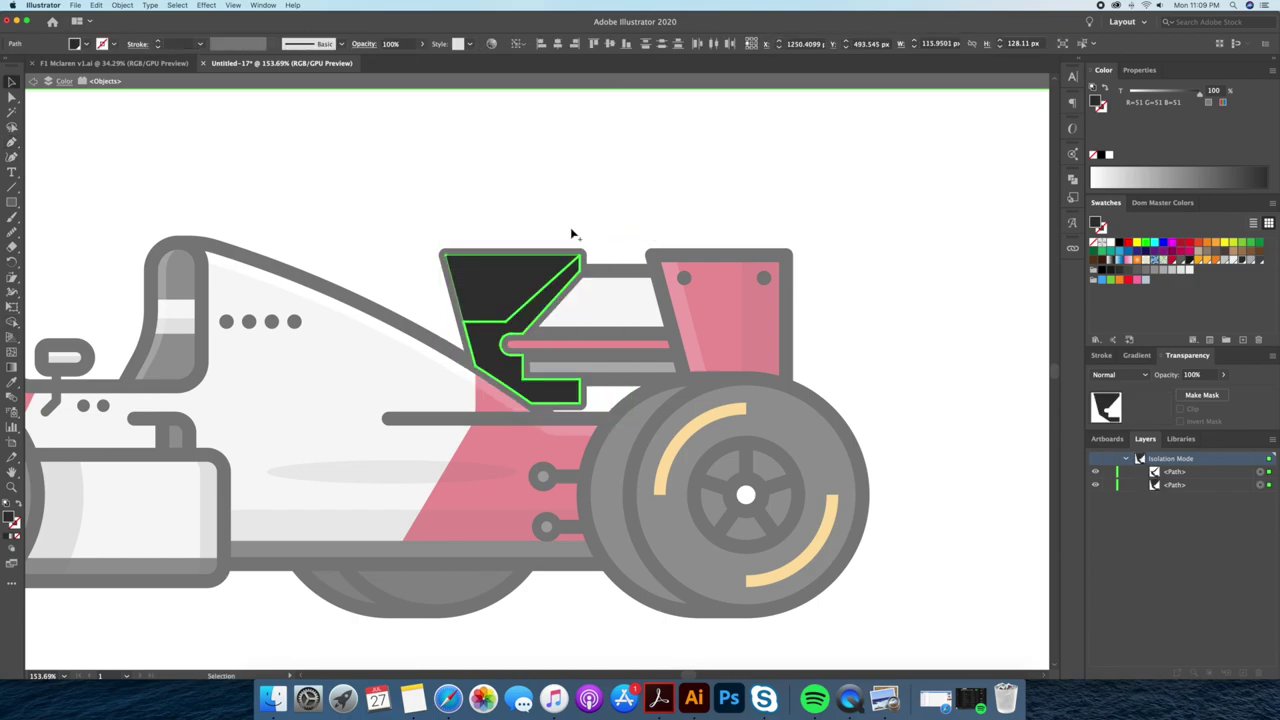
key("Escape")
left_click(547, 297)
Give the rear wing side plate the tyre's near-black colour.
key("i")
left_click(436, 581)
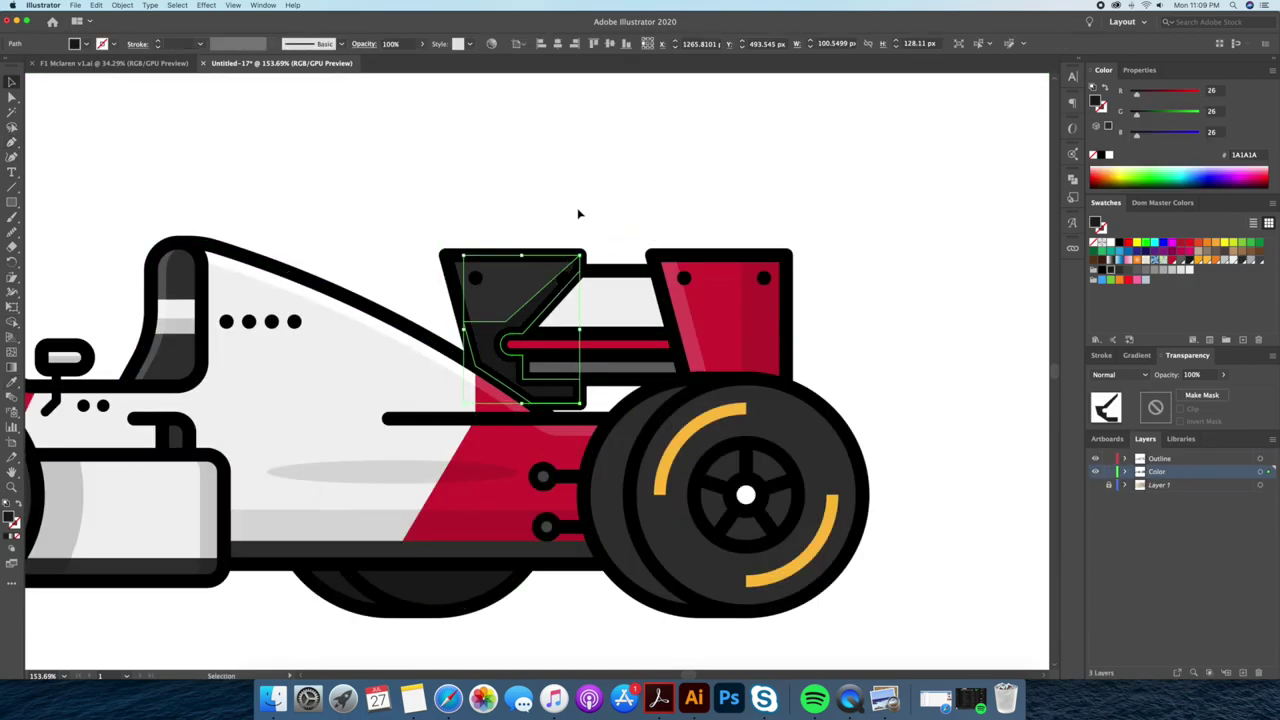
left_click(578, 214)
left_click_drag(551, 203, 503, 155)
Draw a rectangle across the lower part of the isolated windscreen piece.
double_click(588, 250)
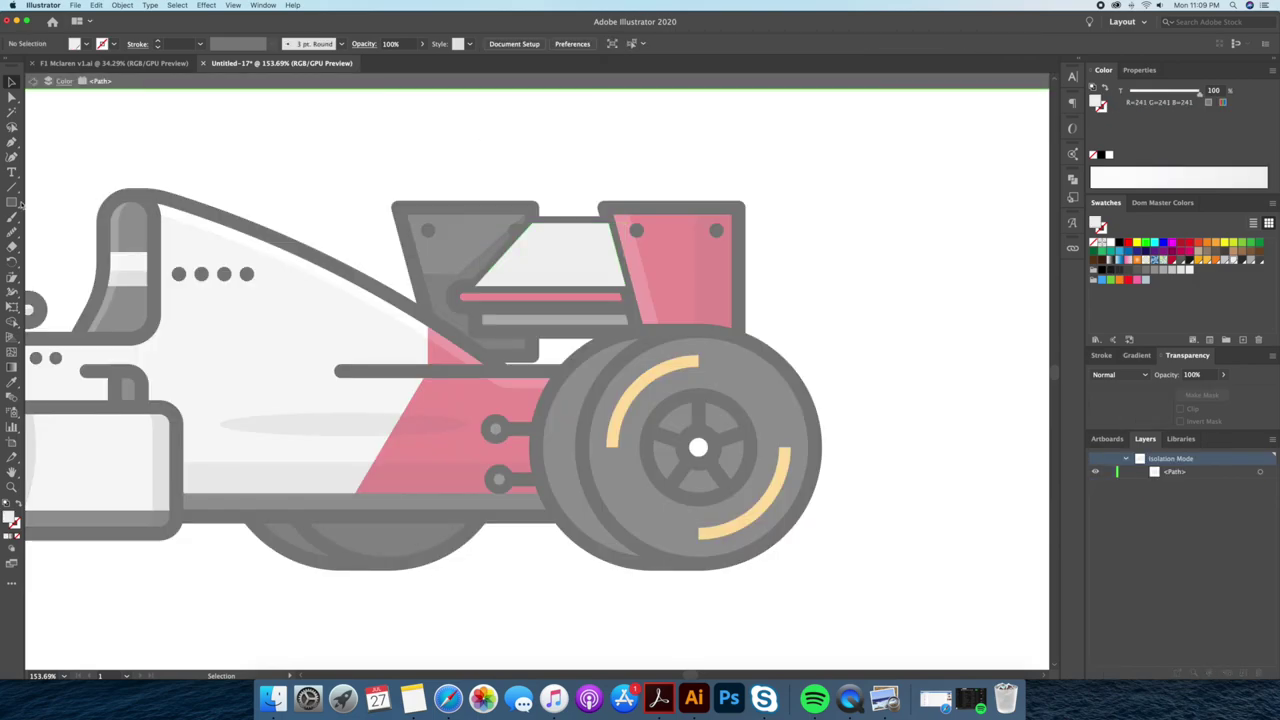
left_click_drag(641, 264, 447, 301)
key("shift+m")
key("v")
key("Escape")
Copy the white body highlight streak, keeping it white at full opacity.
left_click(550, 285)
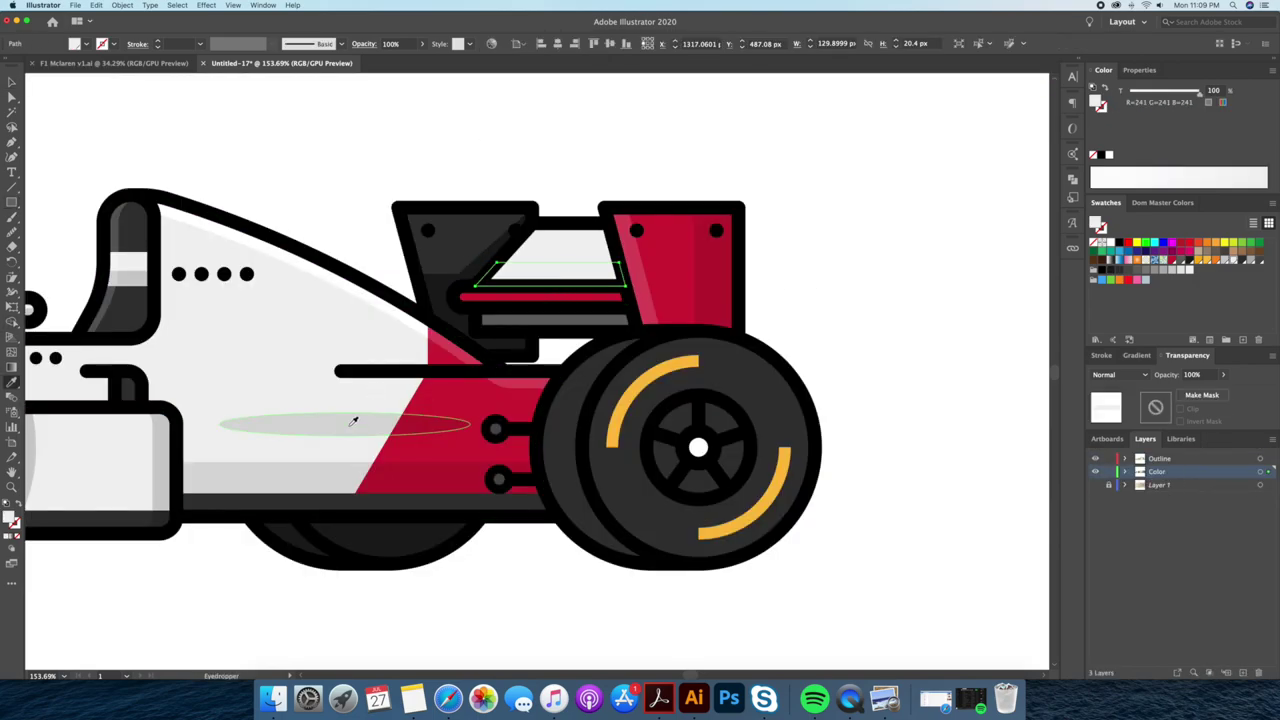
scroll(853, 323, "left", 10)
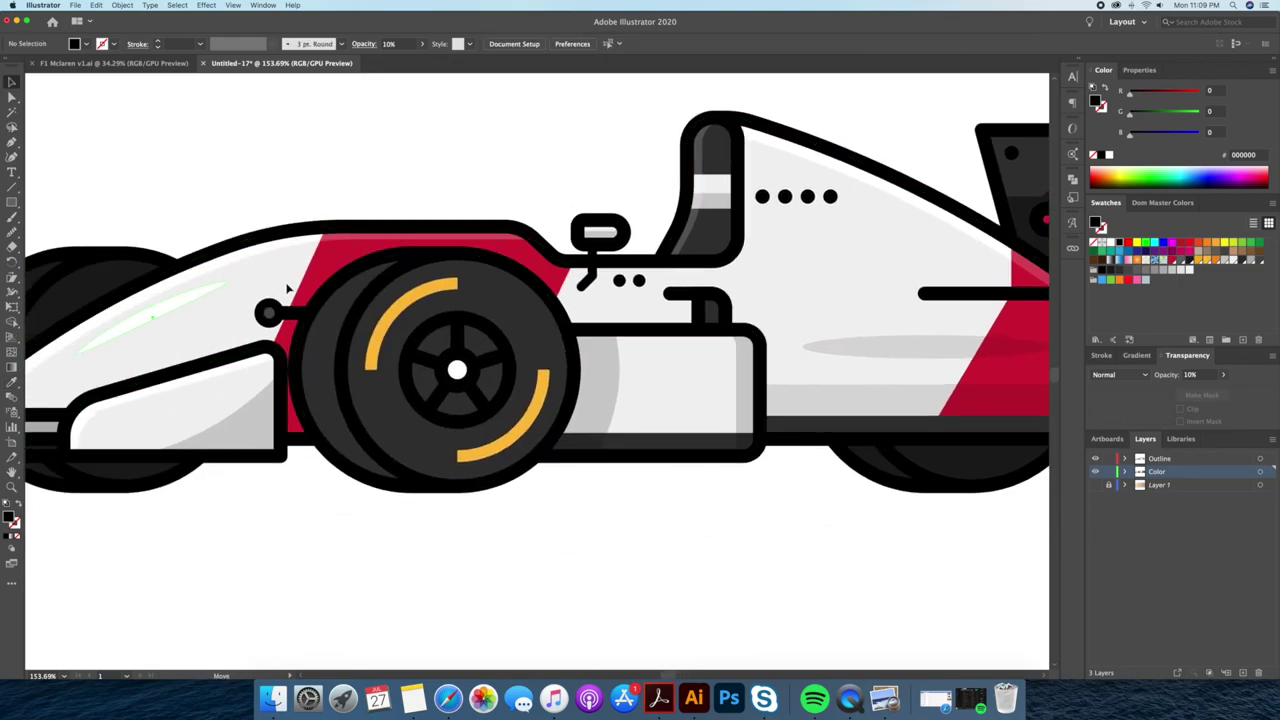
left_click(850, 306)
key("i")
left_click(899, 346)
key("v")
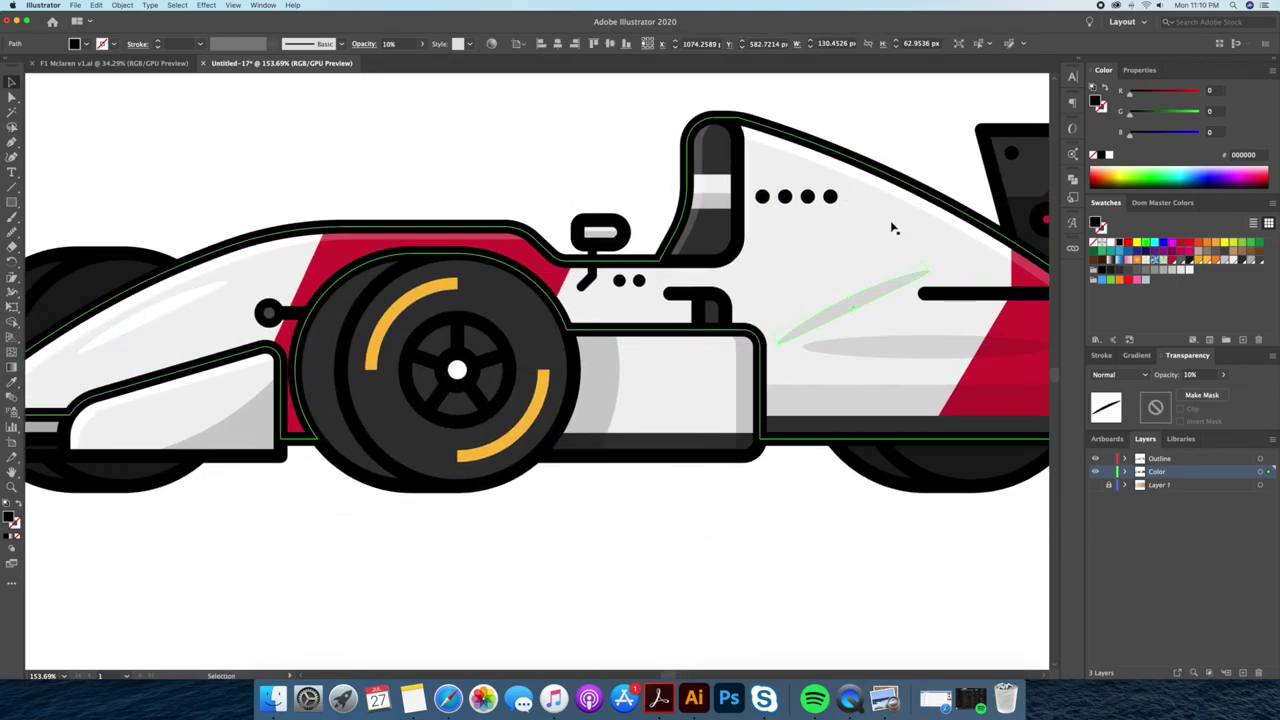
key("super+z")
left_click(880, 329)
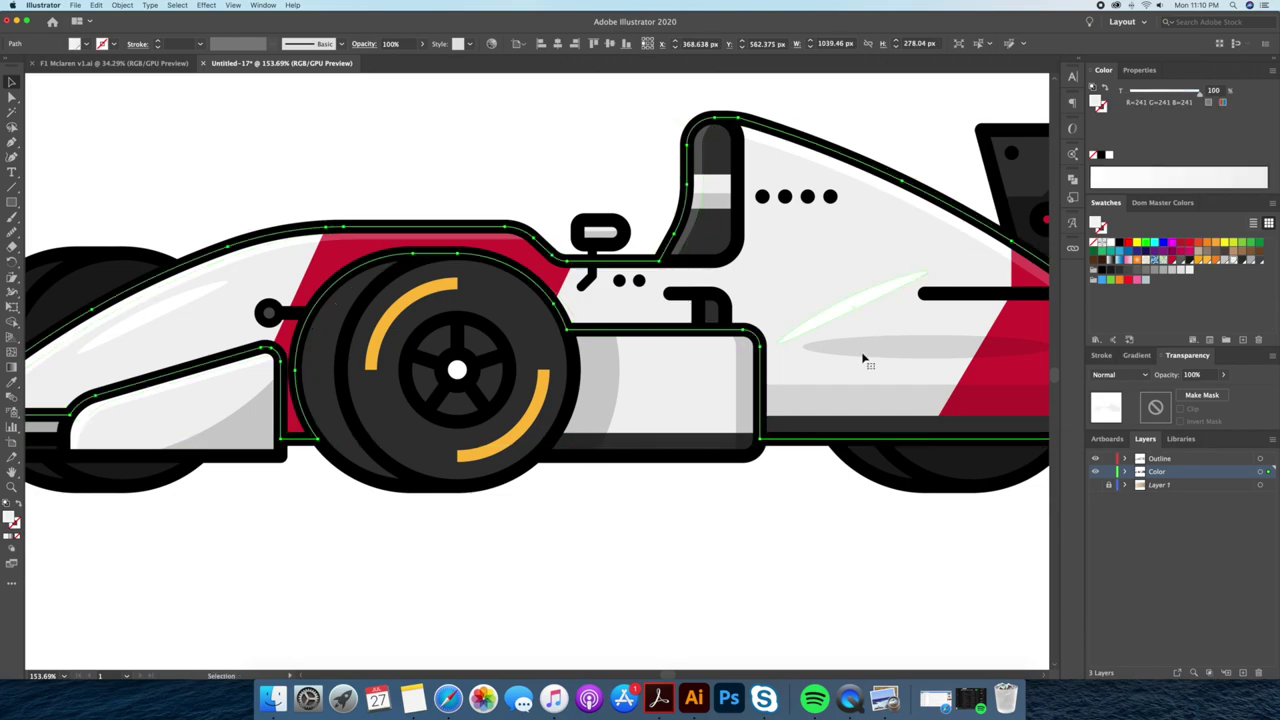
scroll(880, 329, "right", 5)
Rotate the new white streak along the upper rear bodywork, then edit the front tyre's outline colour.
left_click(577, 360)
key("r")
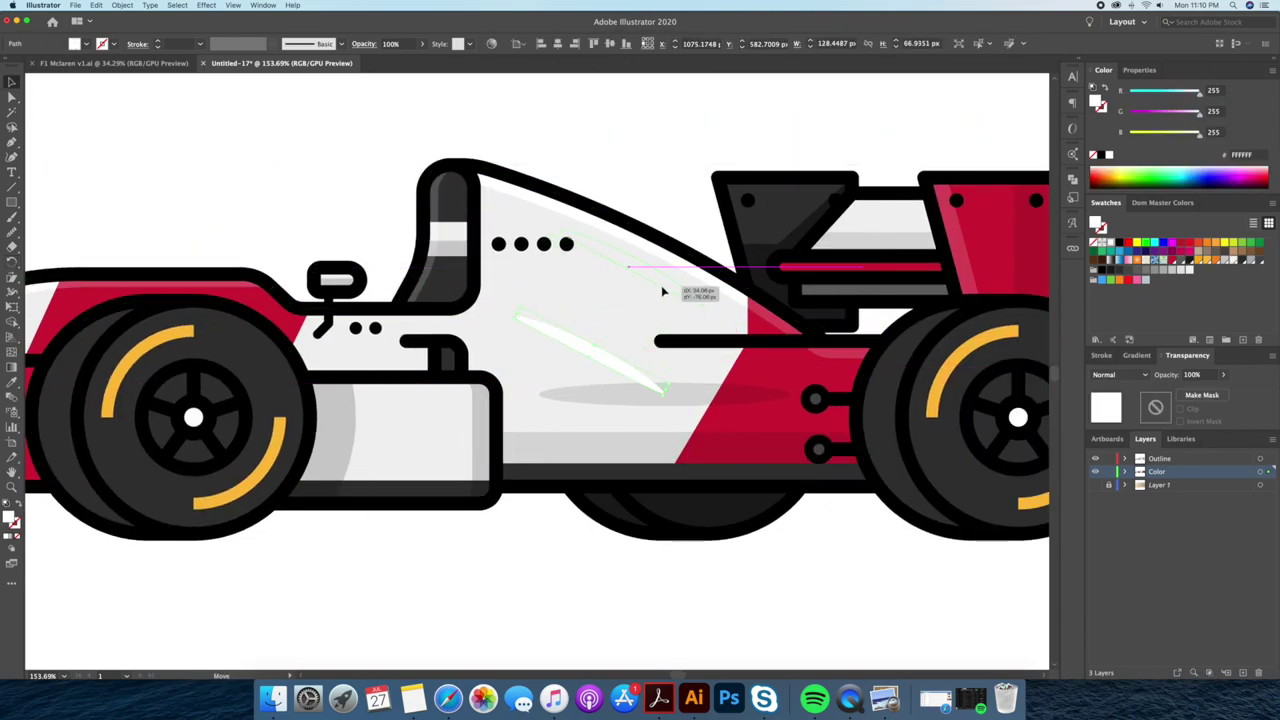
left_click_drag(678, 380, 661, 285)
key("v")
scroll(686, 163, "down", 5)
scroll(457, 378, "up", 5)
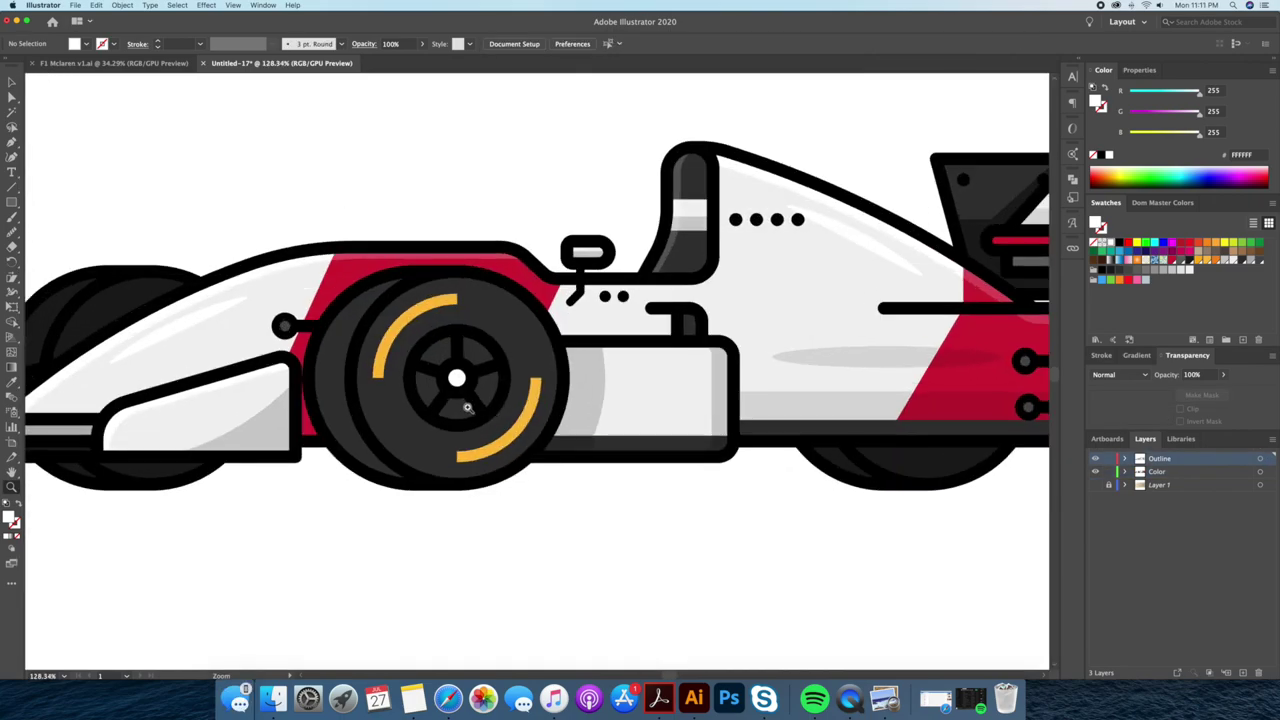
double_click(460, 415)
left_click(1101, 107)
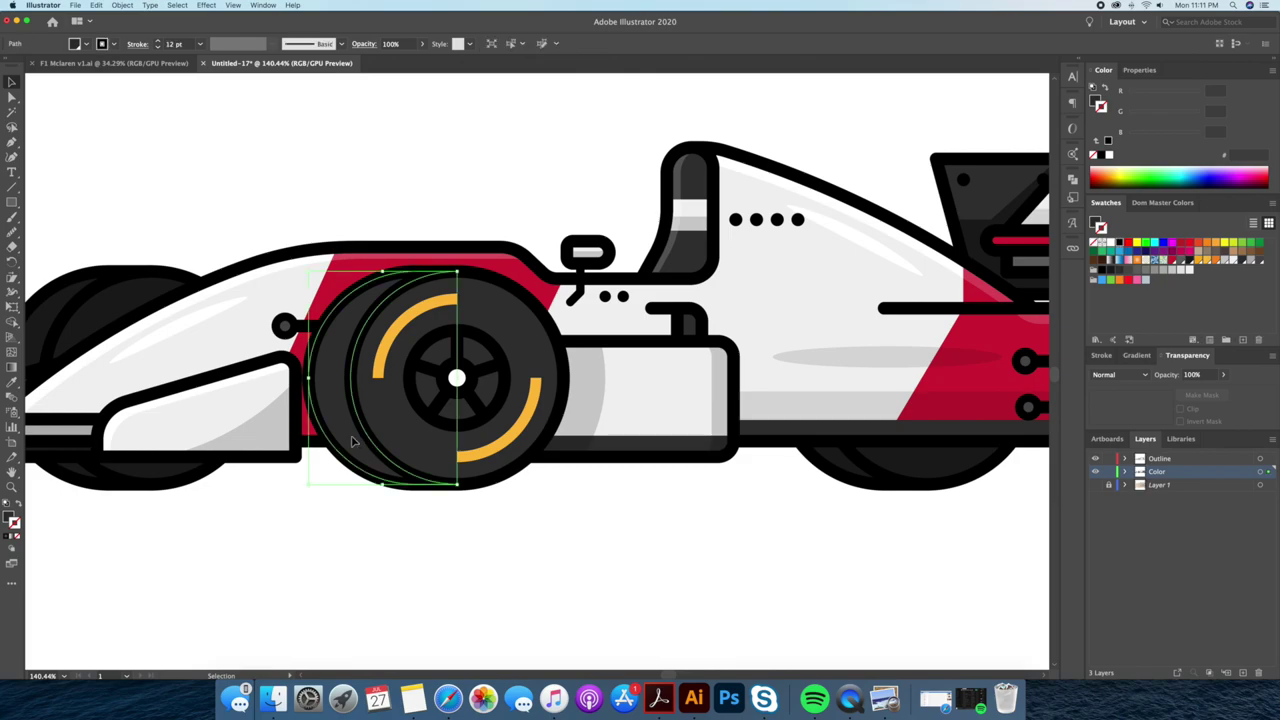
Subtract an offset duplicate from the front tyre circle to form a crescent.
double_click(571, 551)
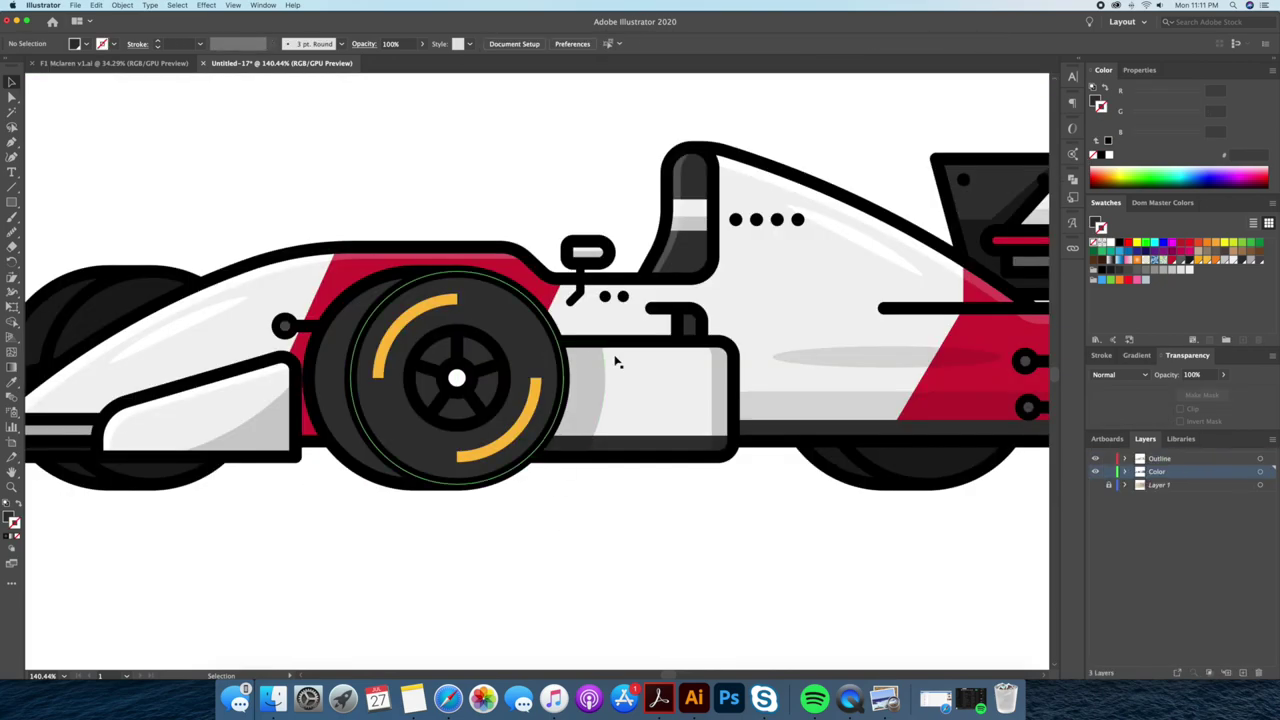
scroll(600, 360, "right", 10)
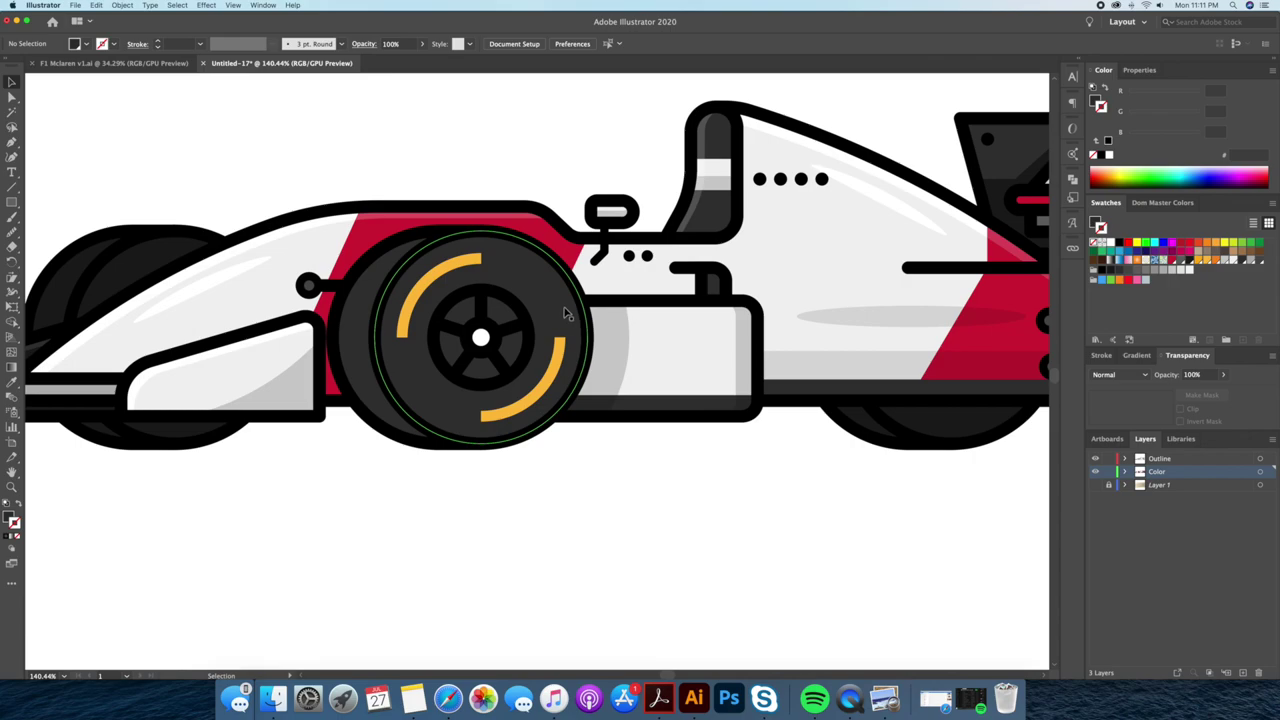
left_click(565, 313)
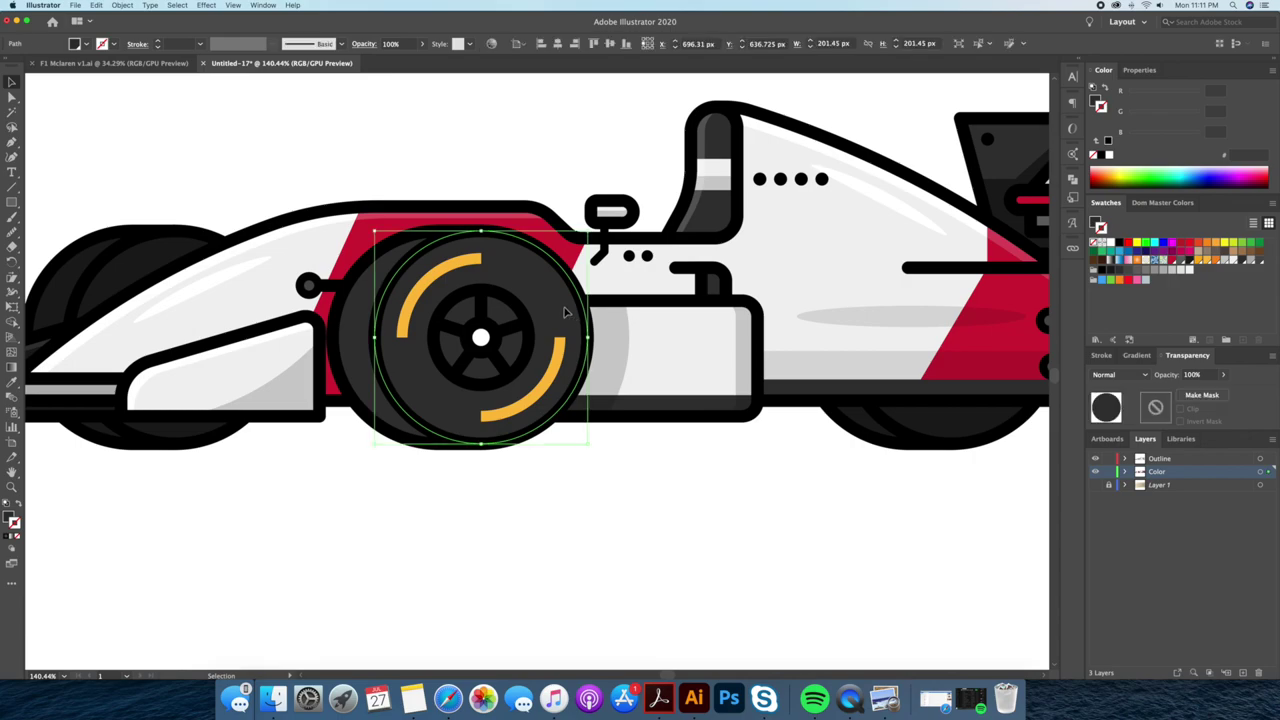
double_click(565, 313)
left_click_drag(584, 320, 607, 320)
left_click(386, 350, "shift")
key("shift+m")
left_click(500, 340, "alt")
key("v")
key("Escape")
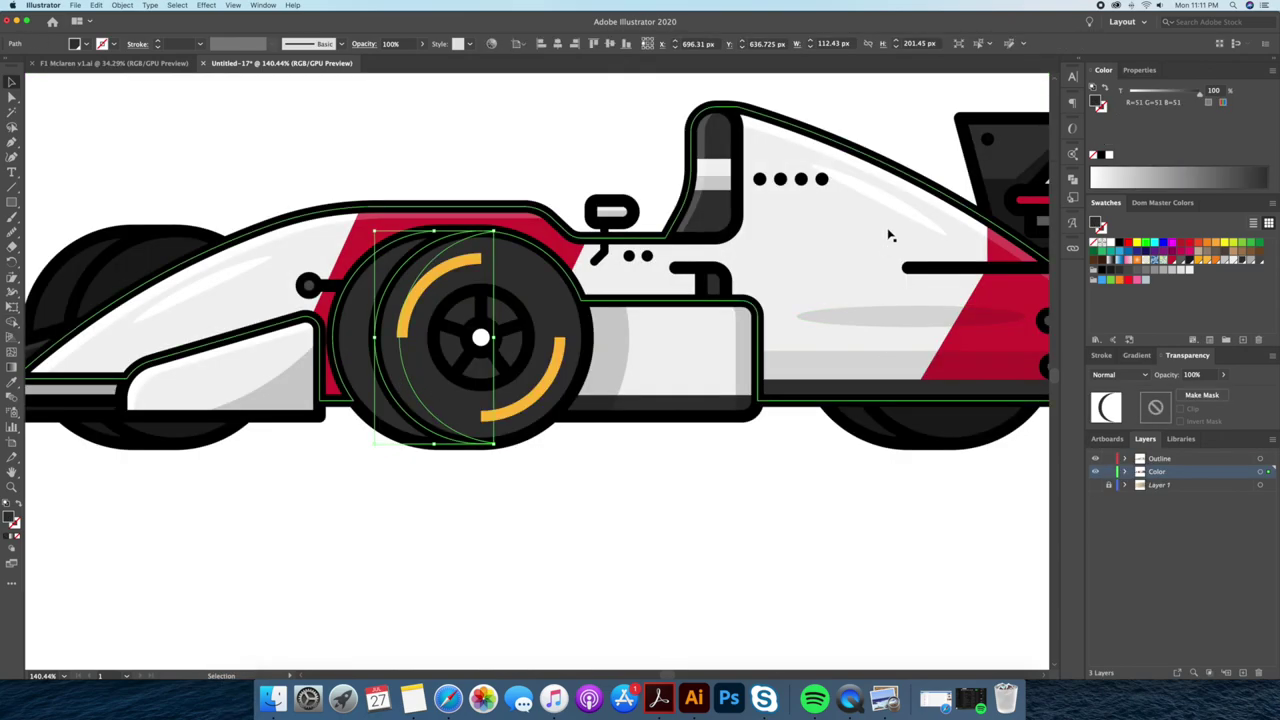
Make the crescent white at 10% opacity and place it on the tyre's left edge.
key("i")
left_click(1010, 234)
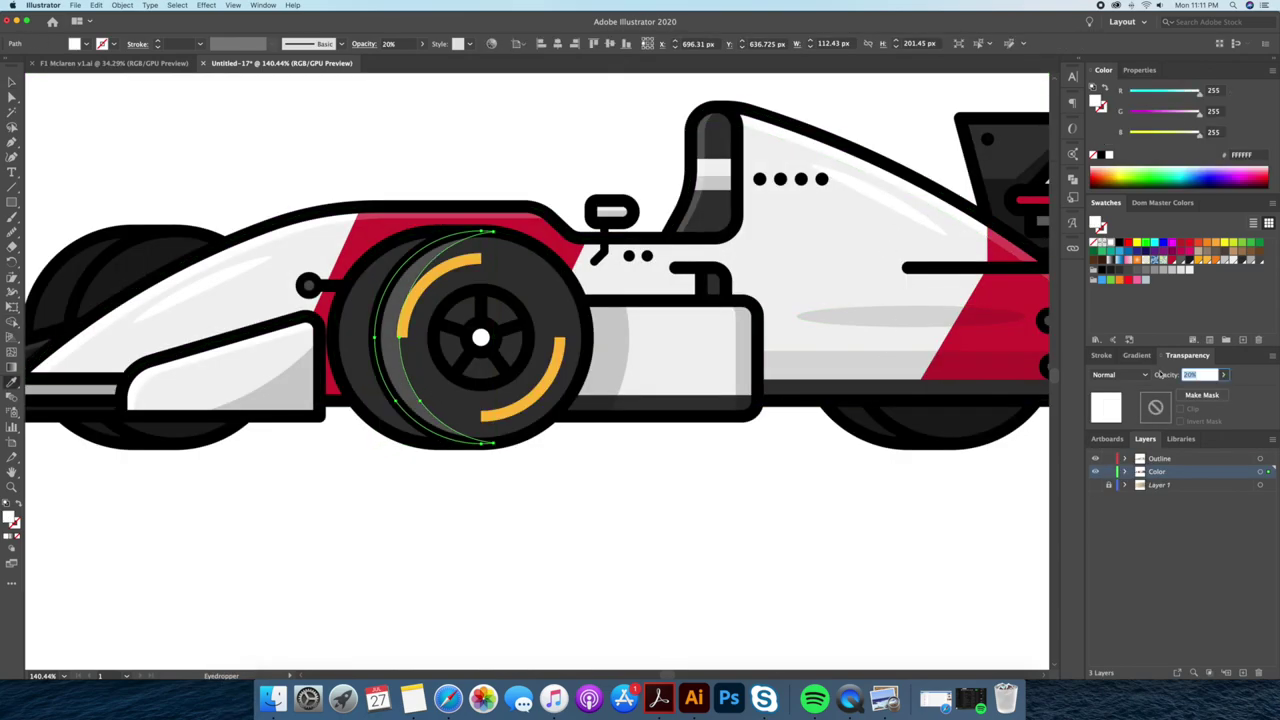
type("10")
key("Return")
key("v")
left_click_drag(415, 404, 376, 410)
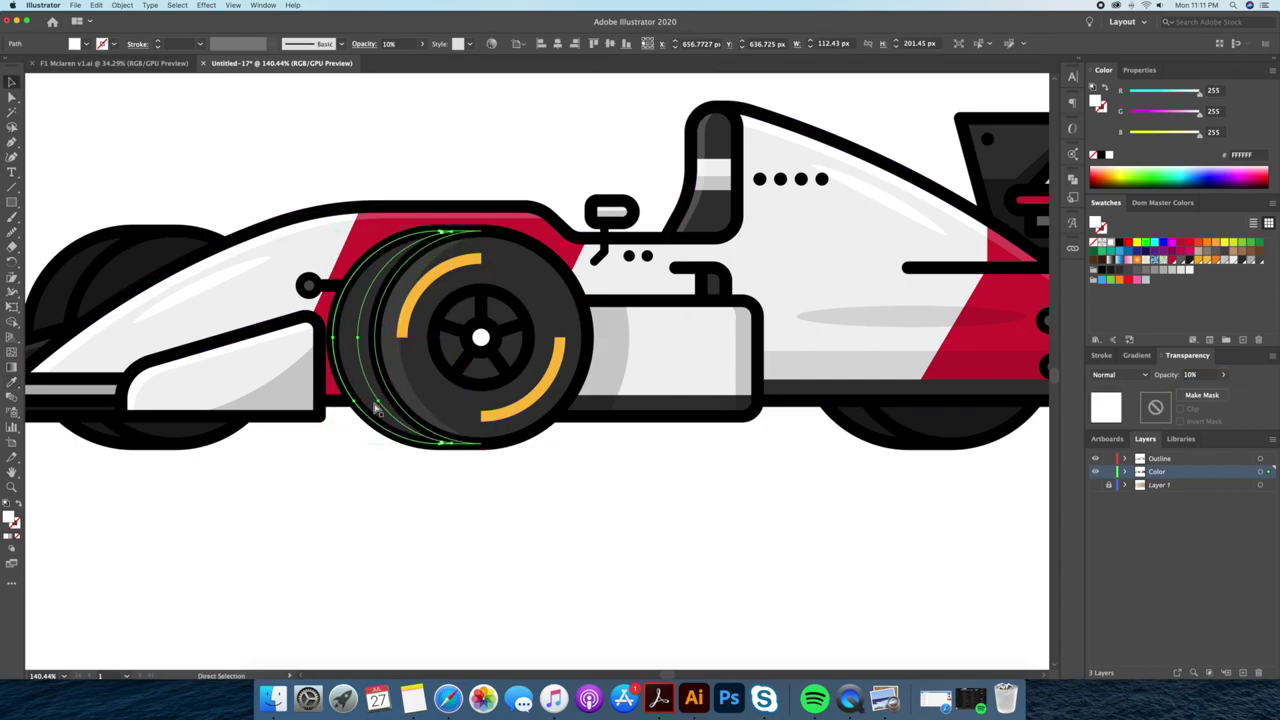
Copy the front-wheel crescent highlight onto the rear wheel.
left_click(489, 509)
key("z")
left_click_drag(489, 509, 350, 508)
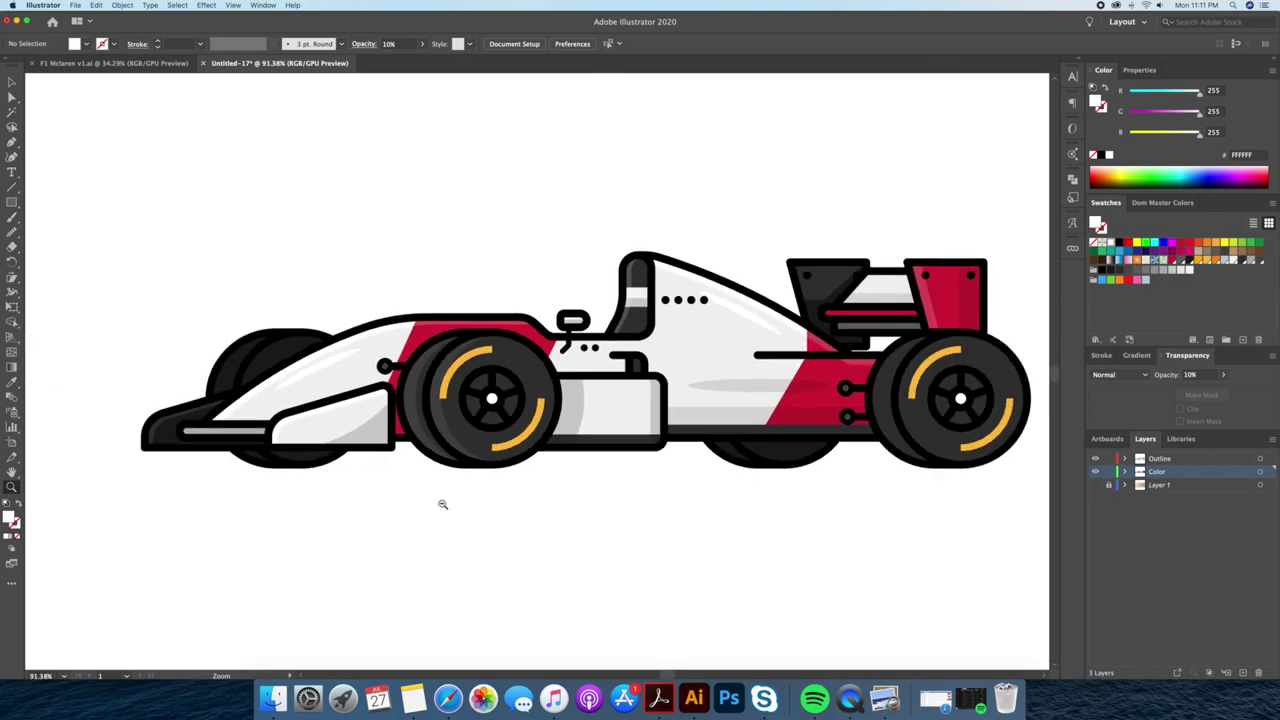
key("v")
left_click(245, 420)
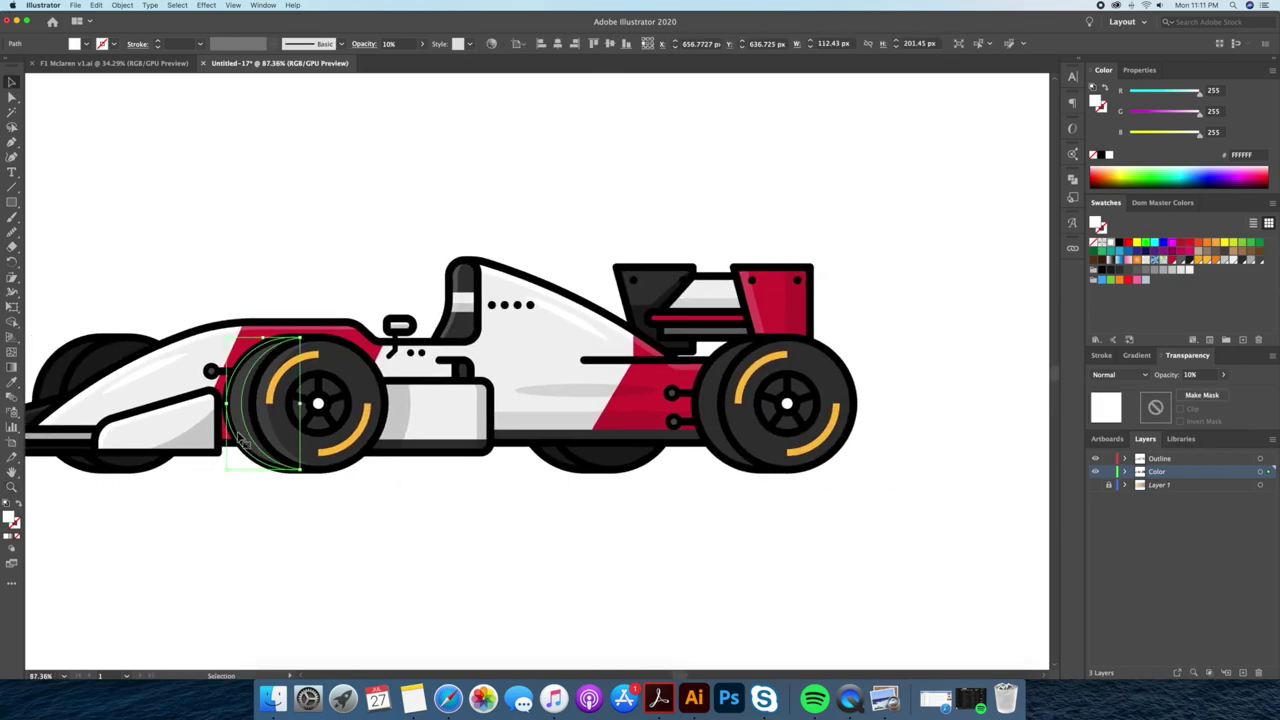
left_click(489, 517)
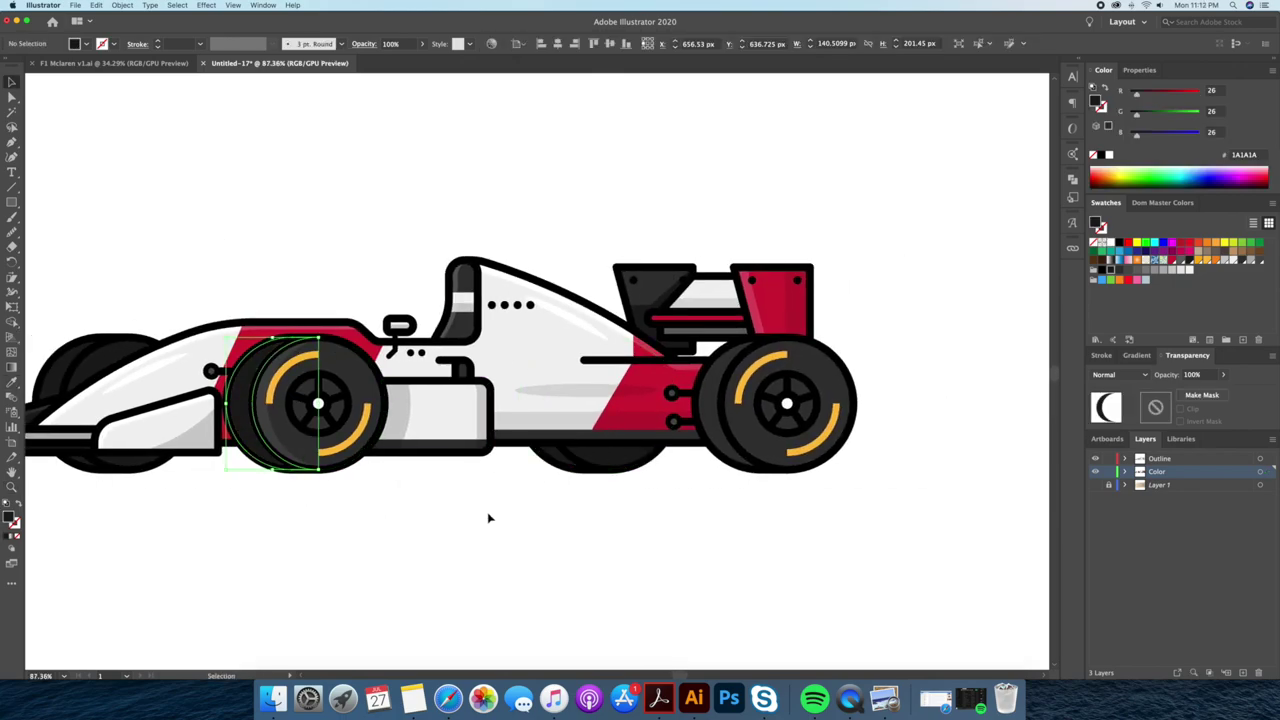
scroll(437, 523, "left", 3)
scroll(760, 488, "right", 3)
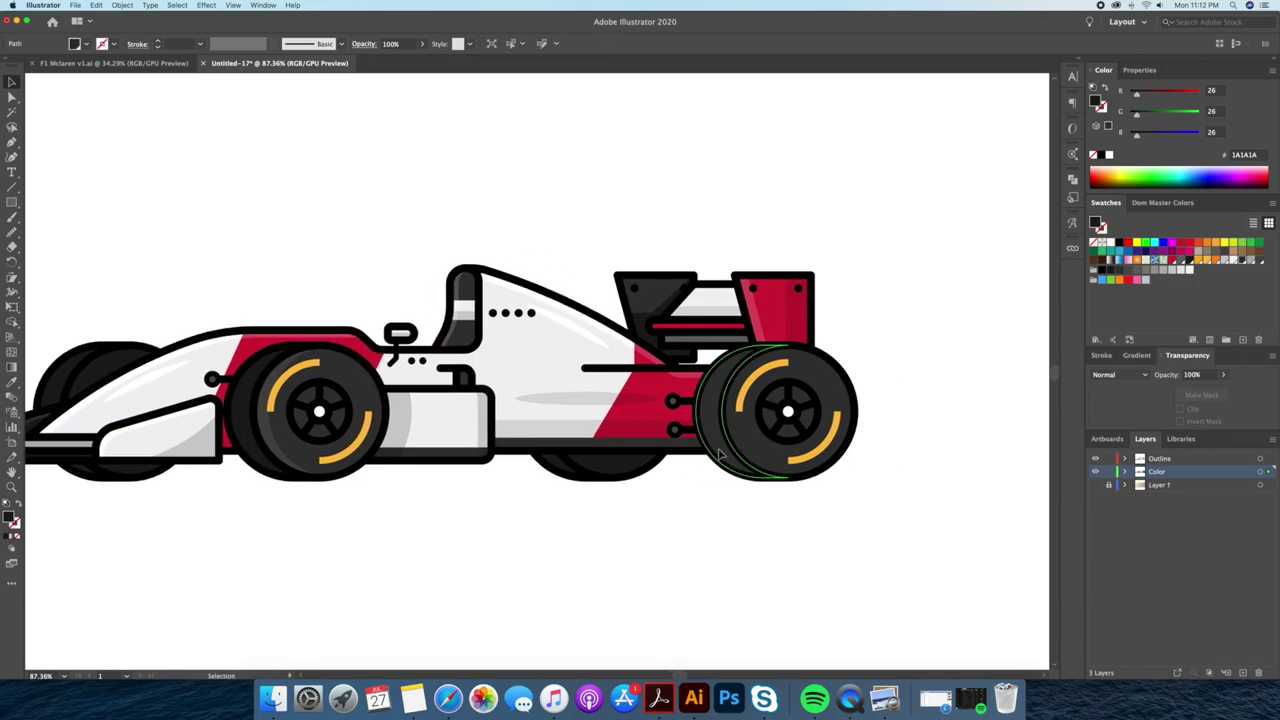
scroll(802, 507, "right", 3)
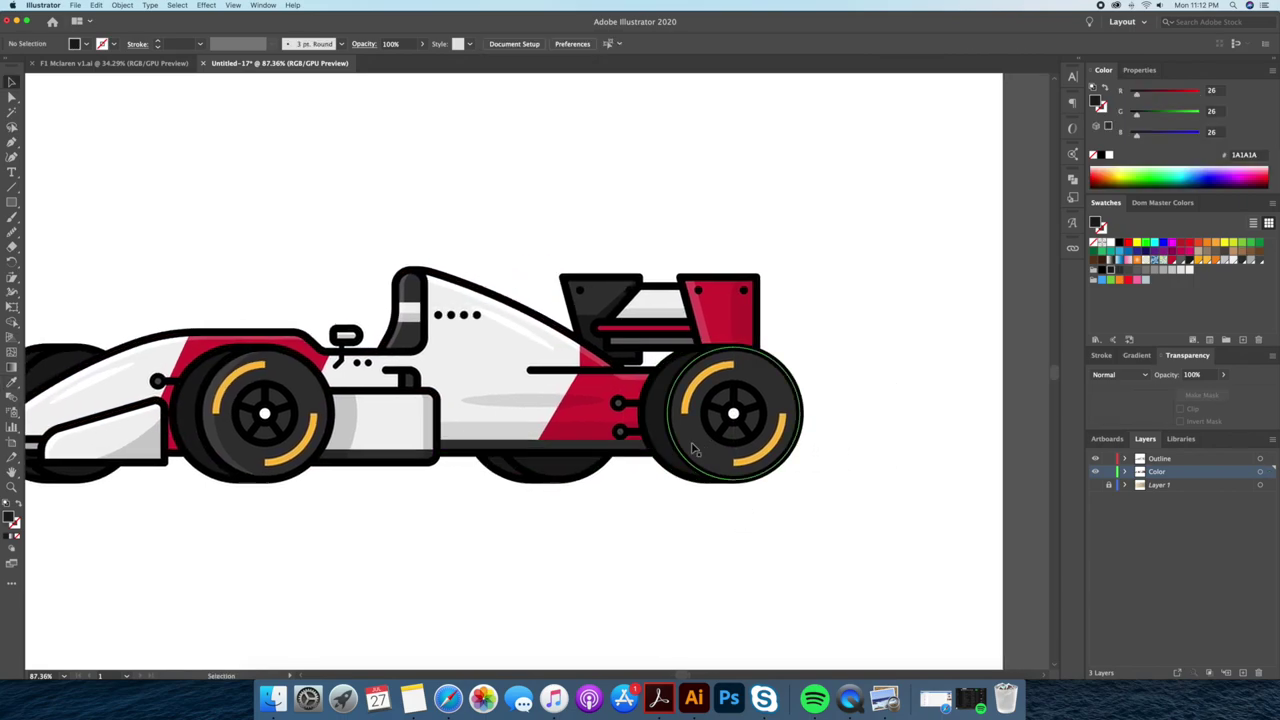
left_click(708, 455)
left_click_drag(224, 444, 845, 441)
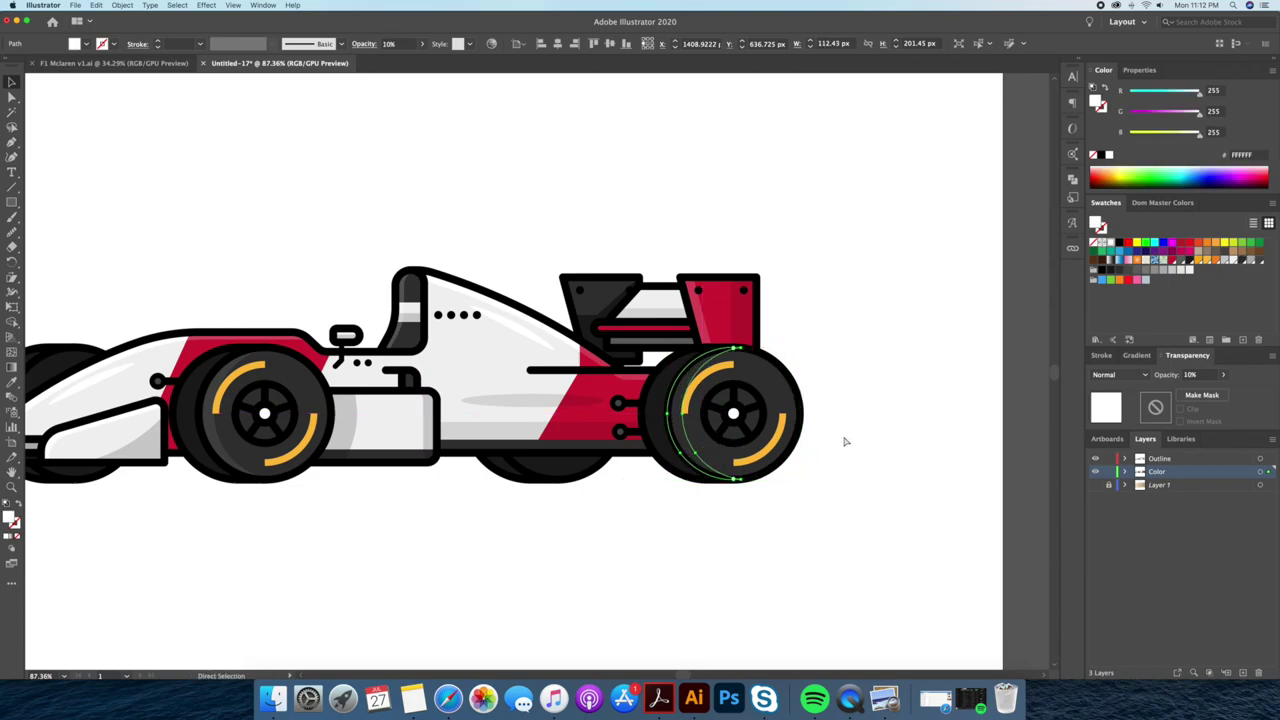
scroll(845, 441, "left", 3)
left_click(640, 560)
scroll(420, 430, "up", 3)
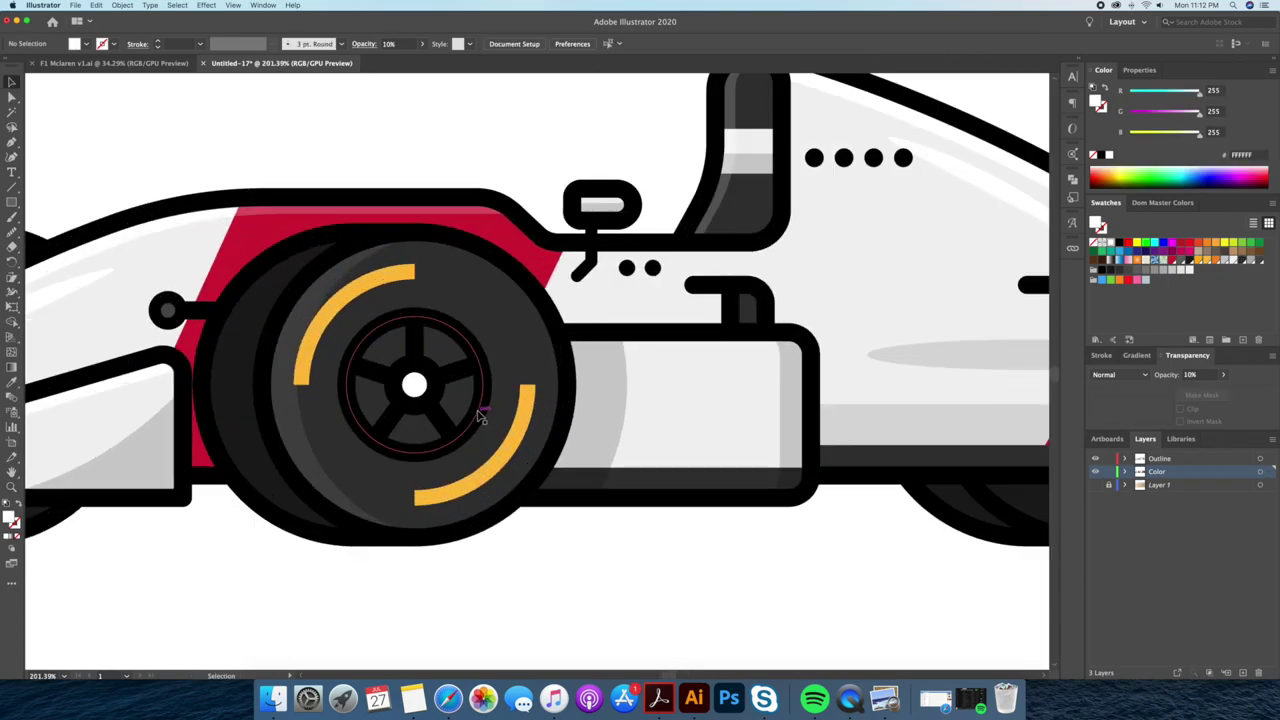
Swap the hub circle's fill and outline and give it the tyre's near-black.
left_click(482, 408)
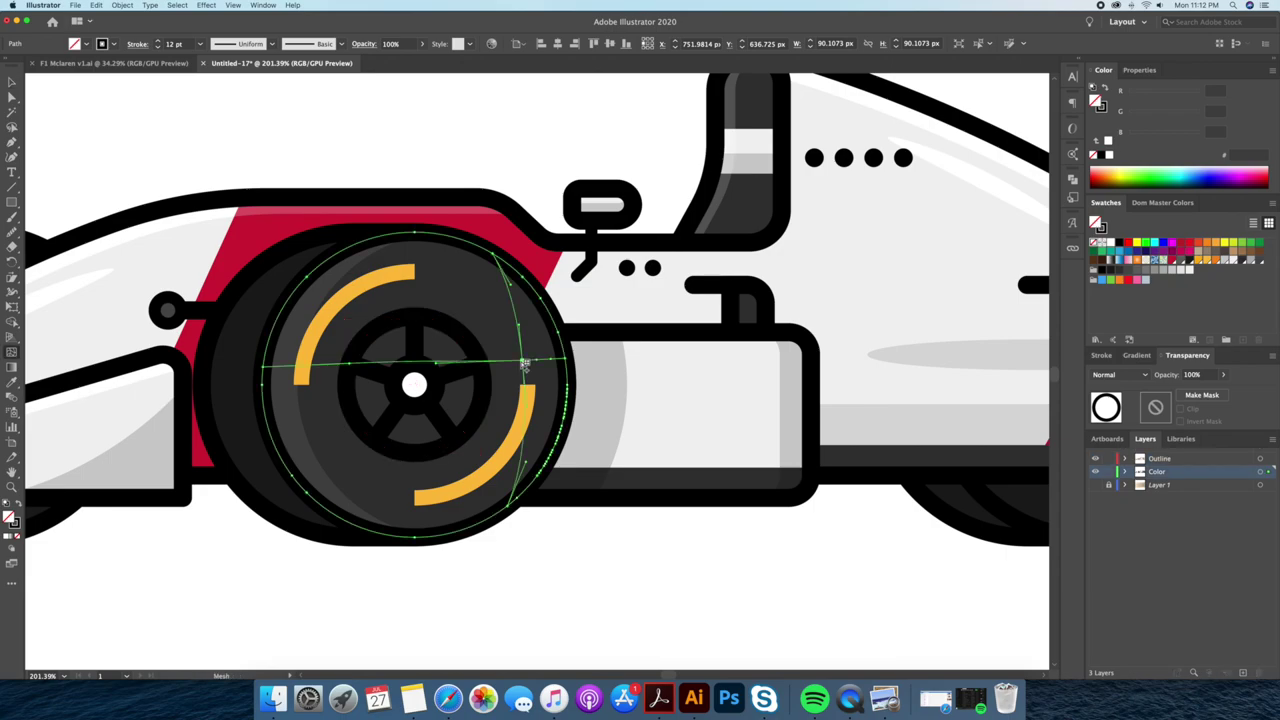
key("shift+x")
key("i")
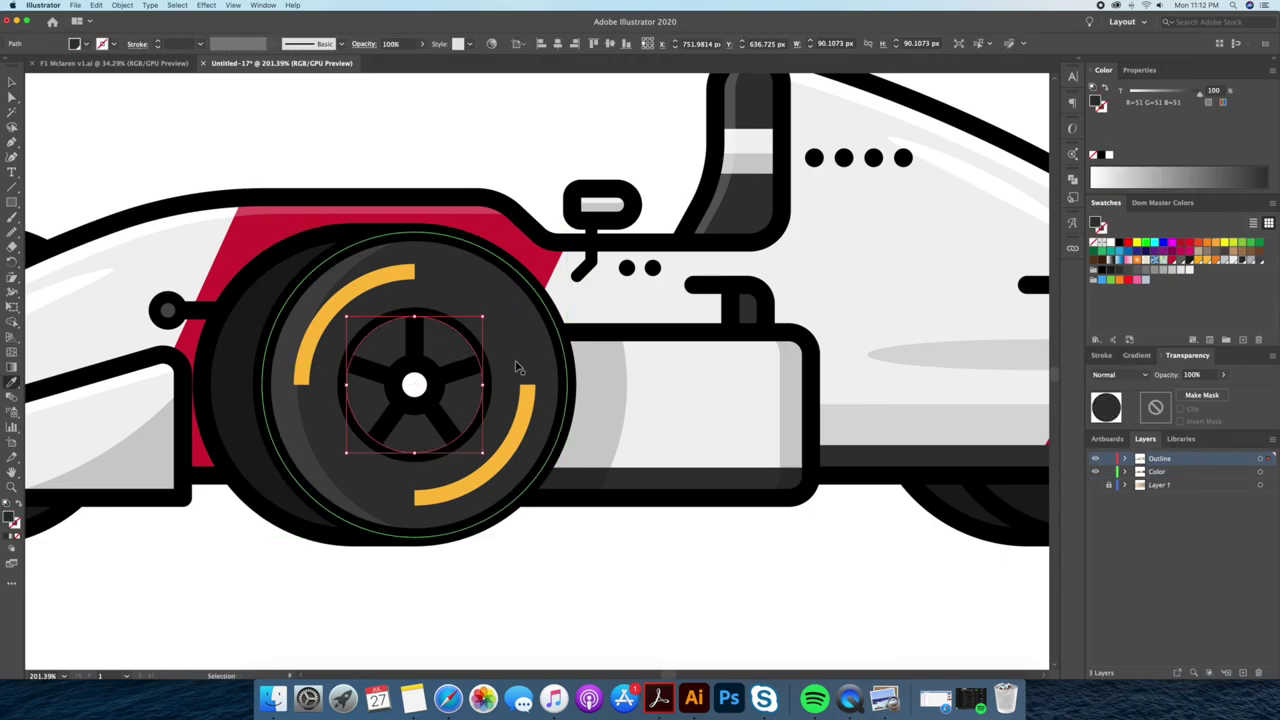
left_click(277, 487)
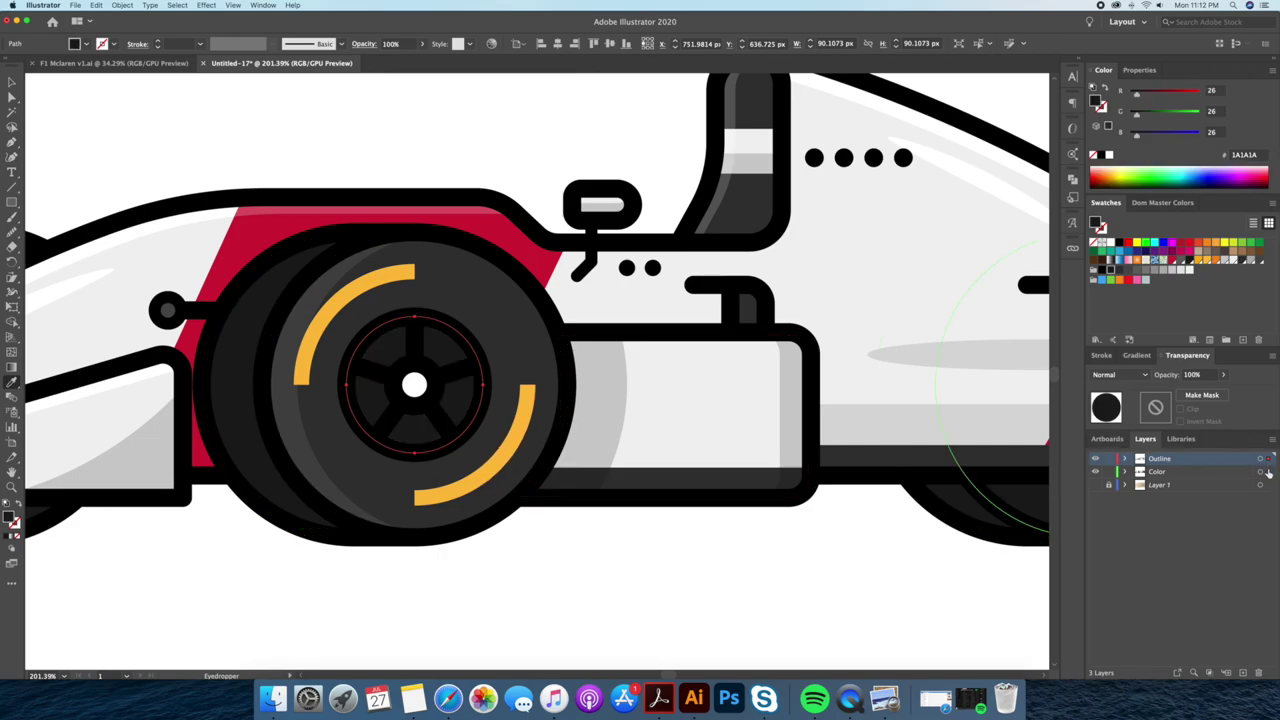
key("v")
Cut the hub circle into a crescent and copy it onto the other wheel.
double_click(467, 415)
left_click_drag(465, 413, 431, 391)
key("shift+m")
left_click(345, 355, "alt")
key("v")
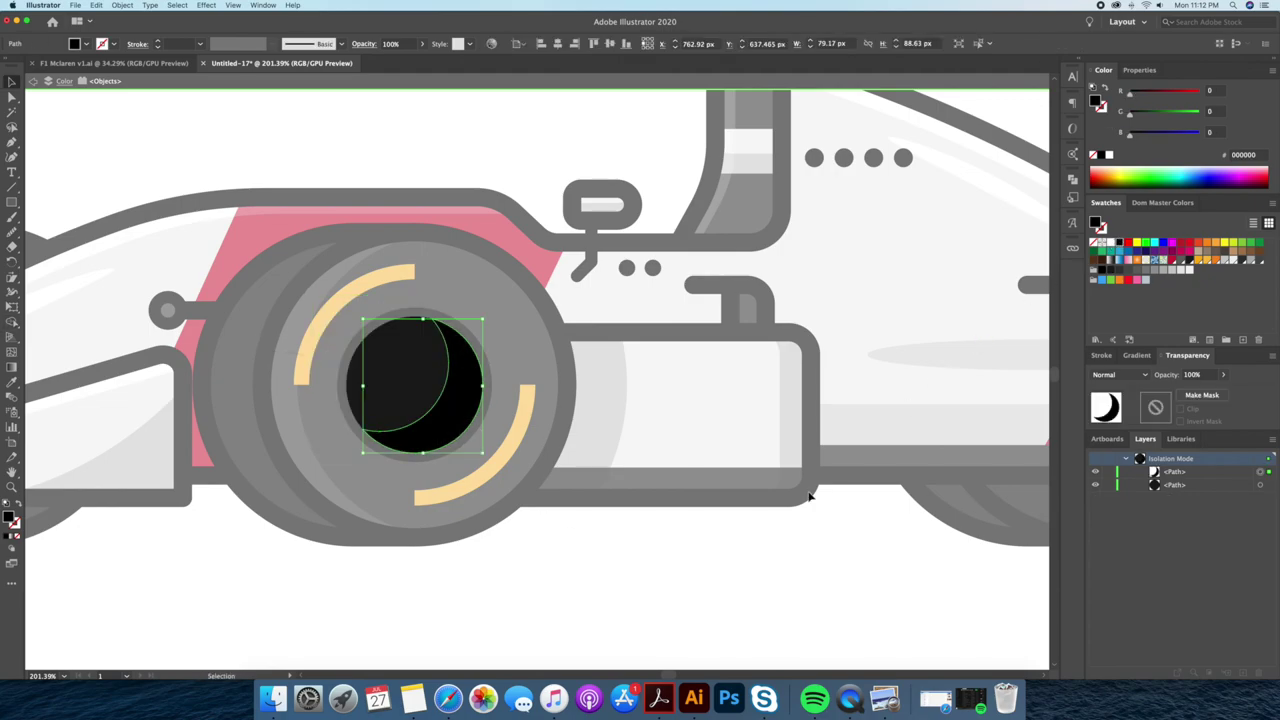
double_click(751, 557)
scroll(517, 534, "down", 3)
scroll(130, 447, "up", 2)
left_click_drag(130, 447, 815, 492)
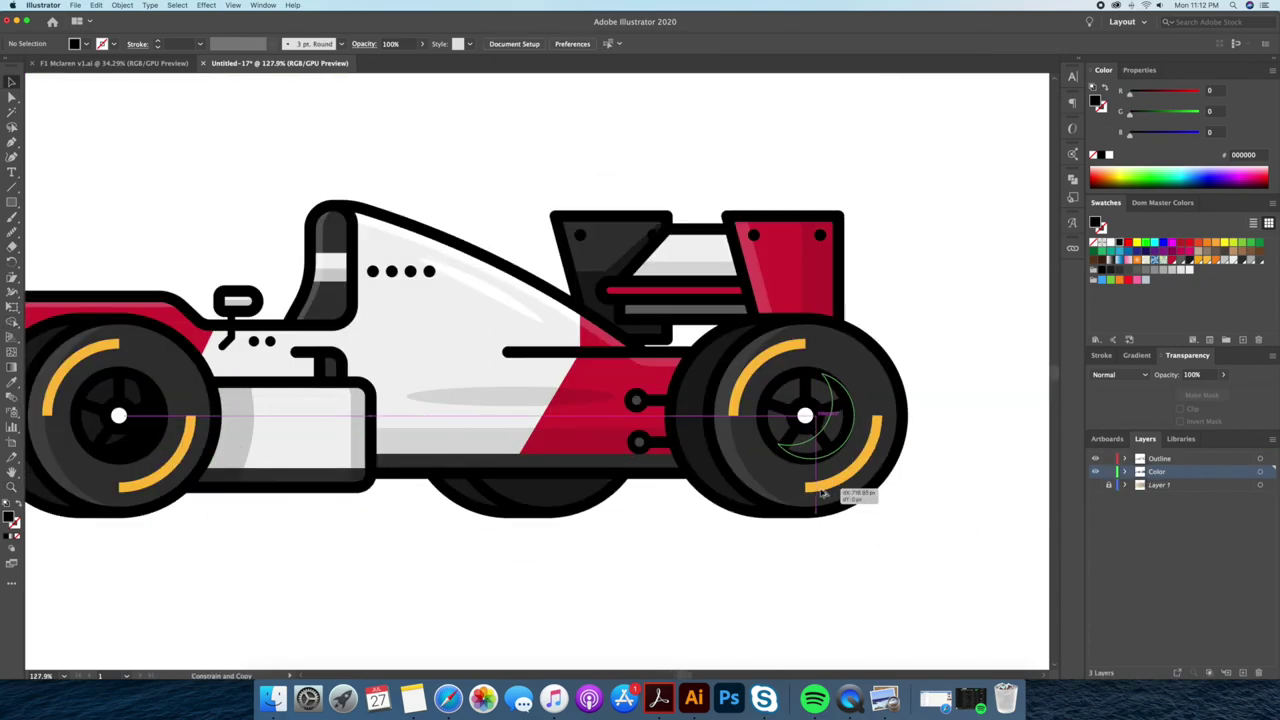
left_click(925, 545)
Fill the hub circles on both wheels with mid grey.
scroll(917, 569, "down", 2)
left_click_drag(843, 531, 665, 531)
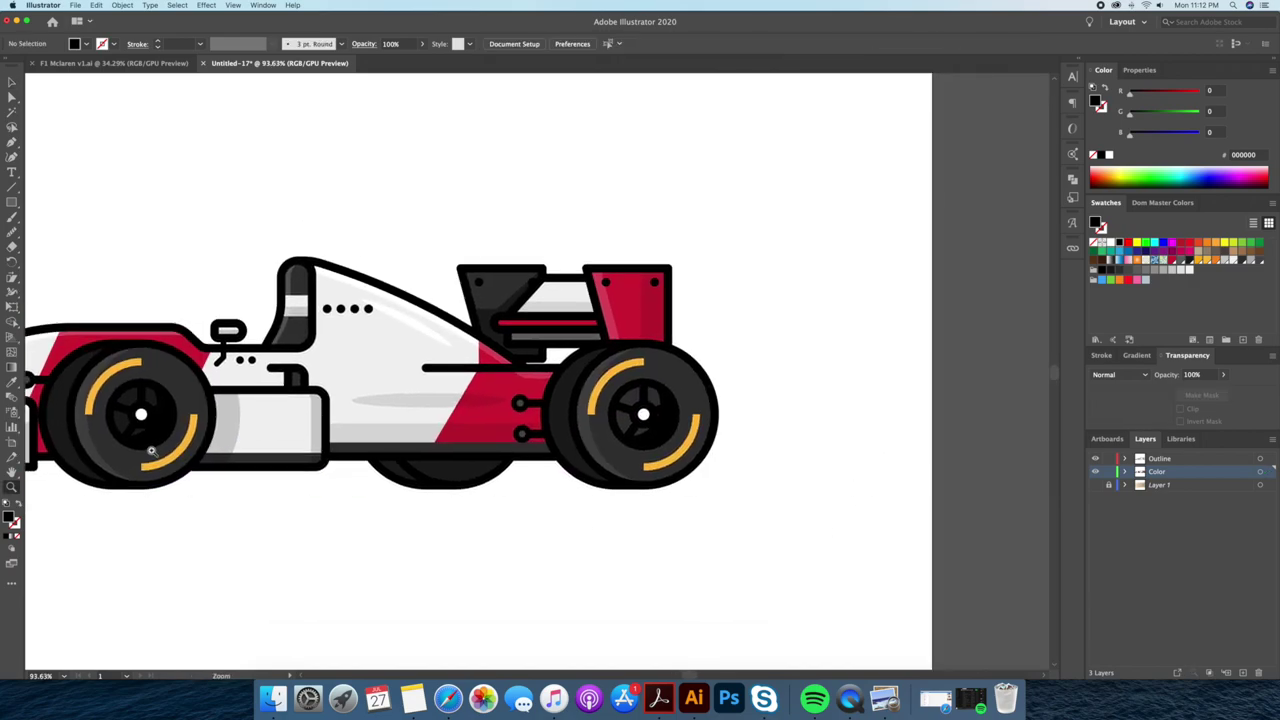
left_click(142, 418)
left_click(1138, 273)
left_click(757, 354)
Subtract an offset duplicate from the rear tyre circle to leave a shadow crescent.
key("z")
left_click_drag(757, 354, 840, 348)
key("v")
left_click(841, 350)
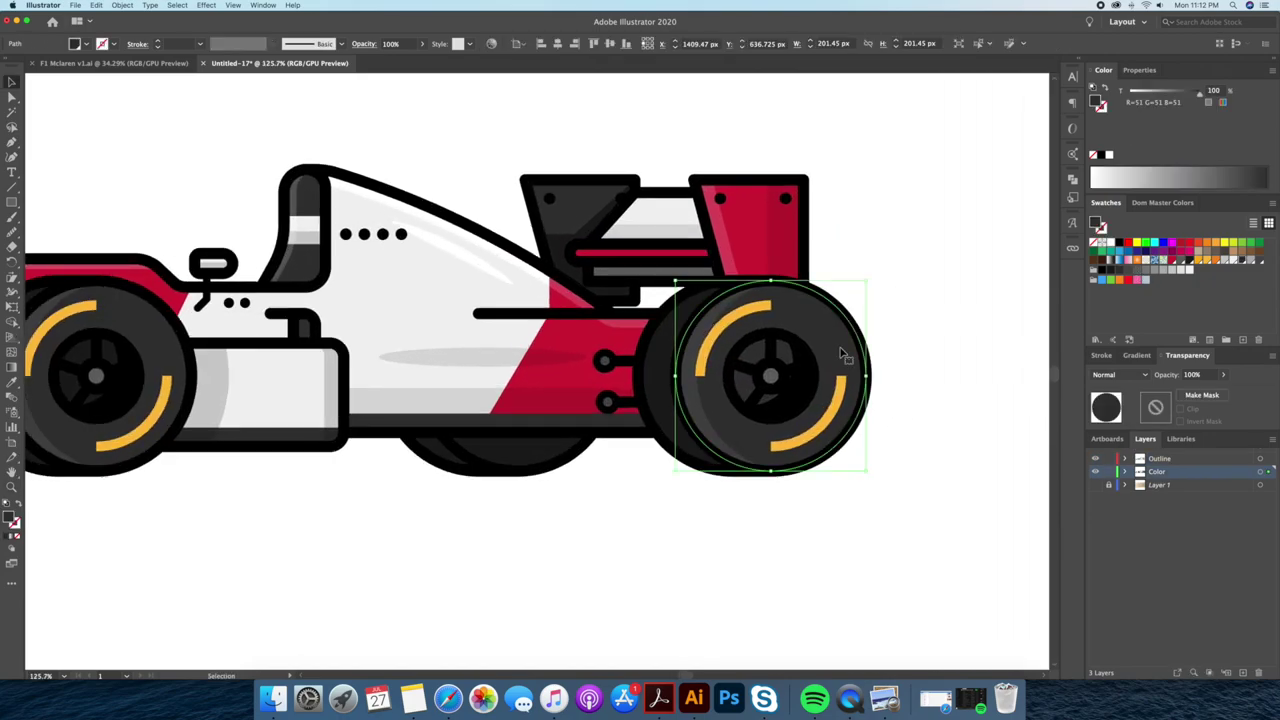
double_click(841, 353)
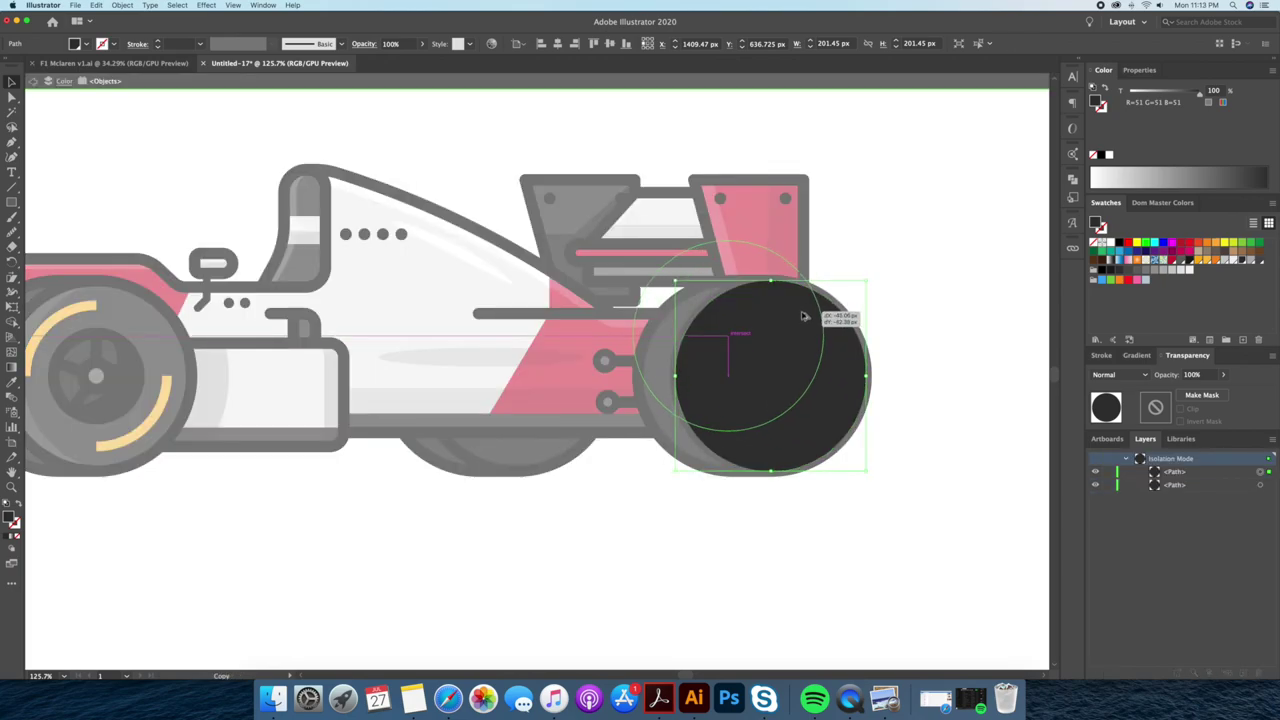
mouse_move(837, 320)
left_mouse_down()
mouse_move(788, 283)
mouse_move(855, 363)
left_mouse_up()
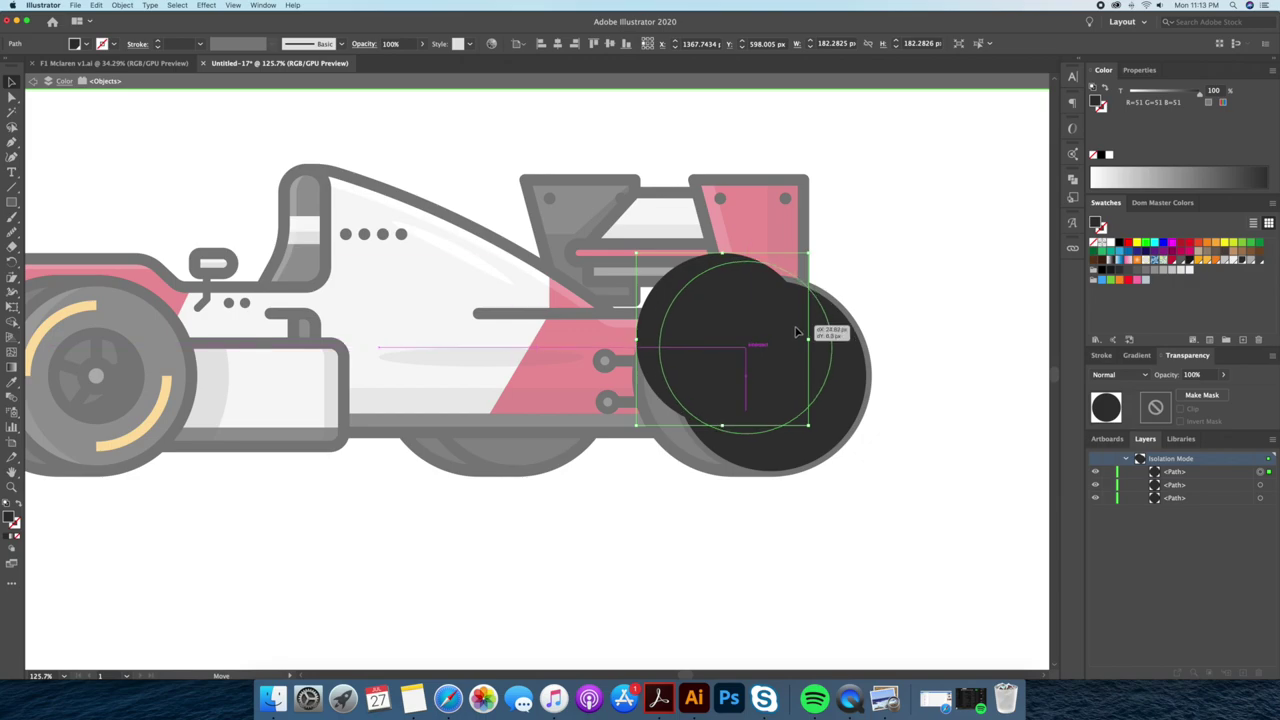
key("shift+m")
left_click(777, 354, "alt")
key("v")
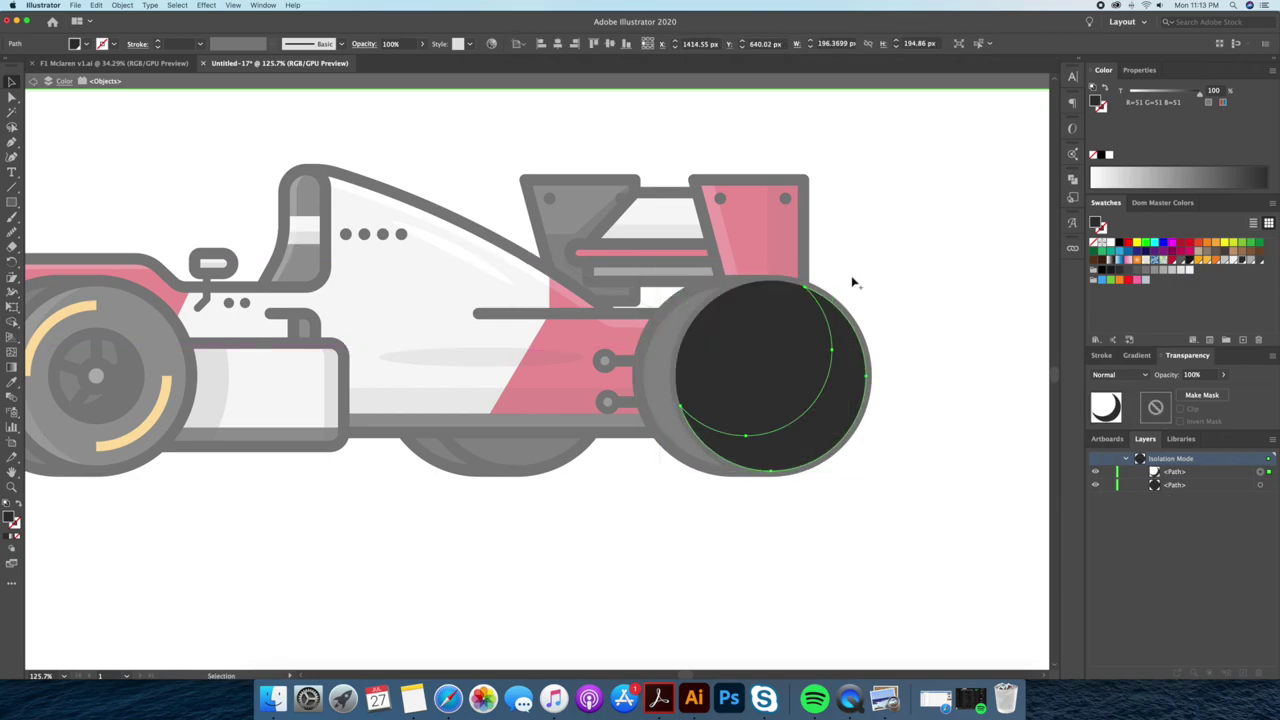
double_click(851, 280)
left_click(785, 410)
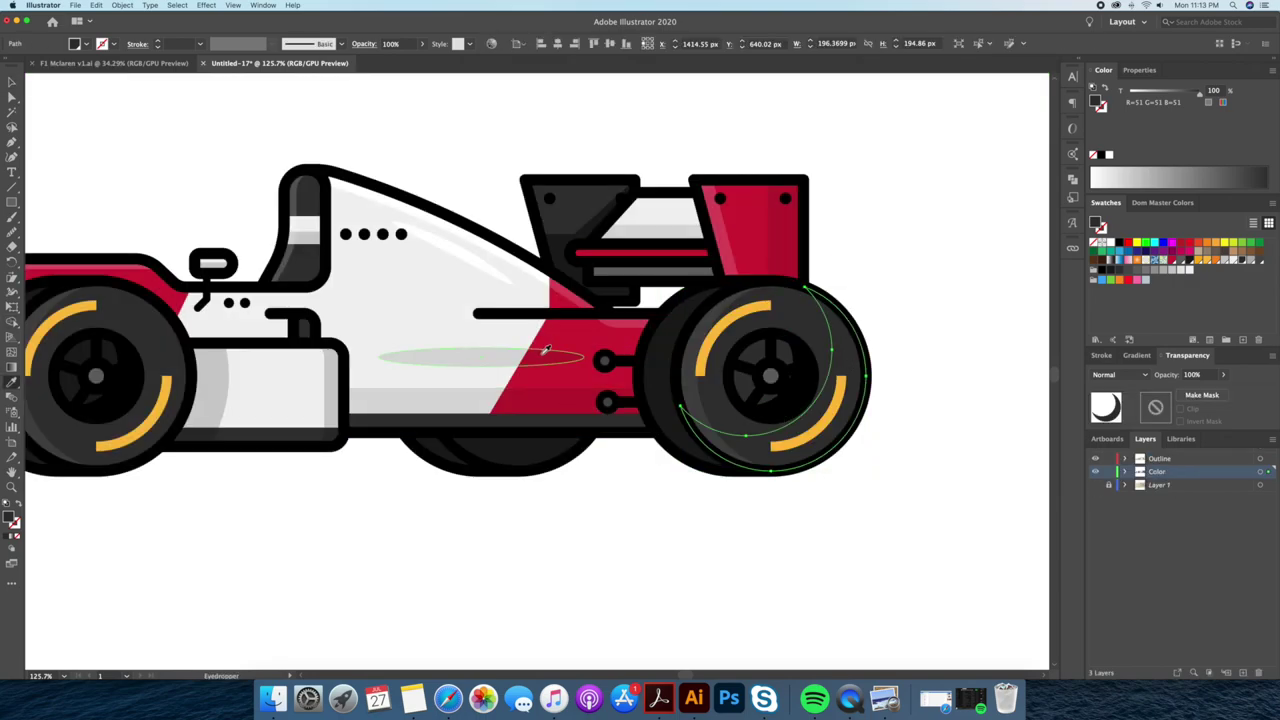
Lower the shadow crescent's opacity and copy it onto the front wheel.
key("1")
key("4")
scroll(910, 350, "left", 2)
left_click_drag(920, 326, 265, 352)
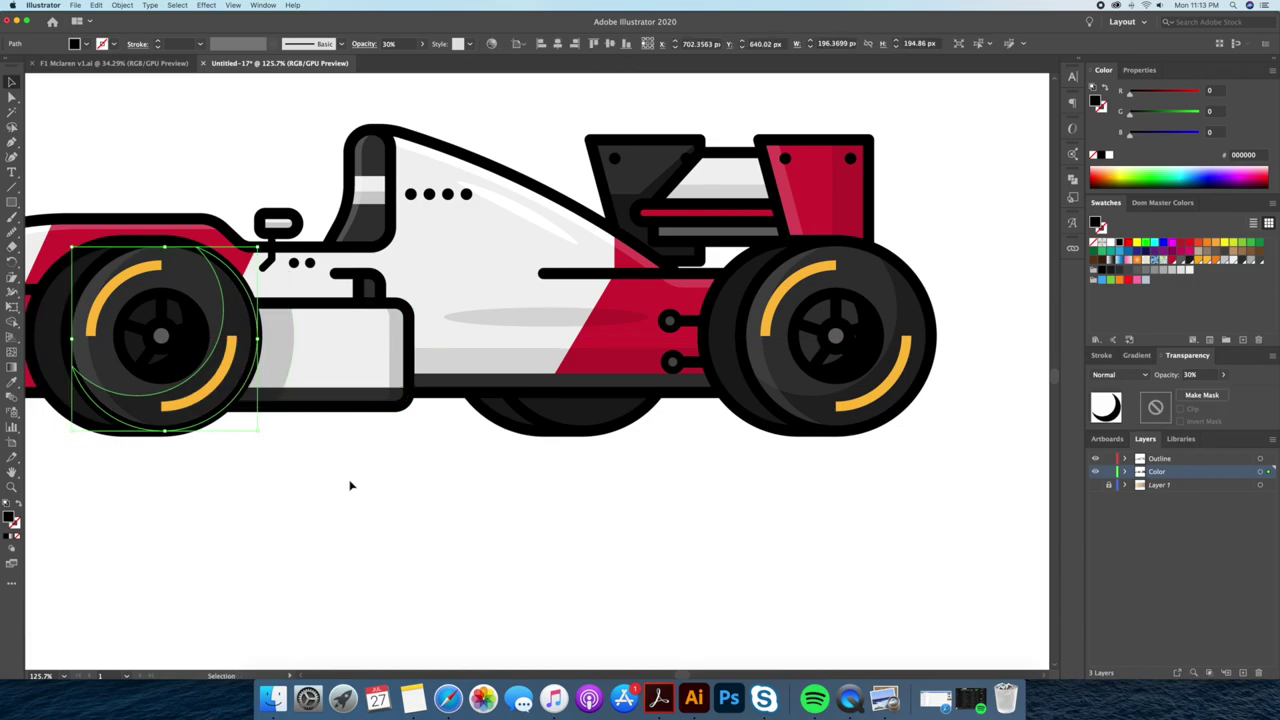
scroll(511, 494, "left", 4)
scroll(511, 494, "up", 1)
scroll(520, 488, "down", 3)
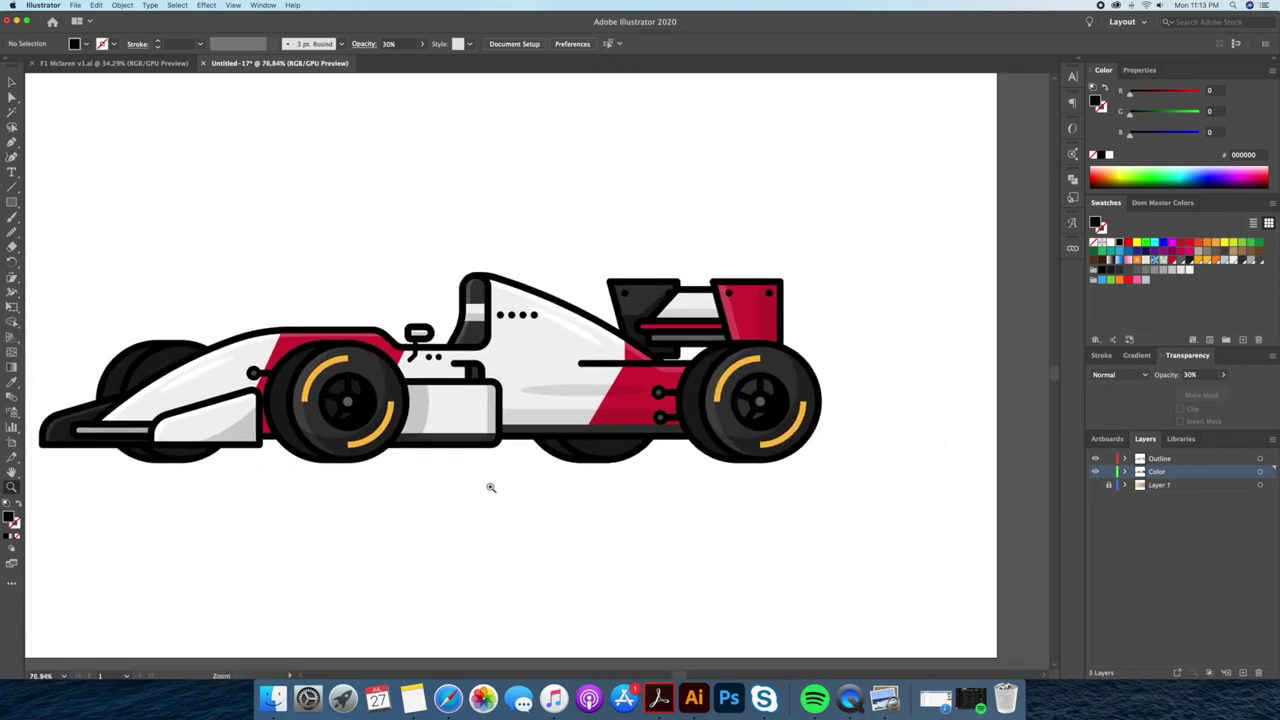
Intersect a rectangle with the dark rear-wing piece to form a shaded top band.
left_click_drag(518, 484, 498, 507)
scroll(594, 384, "up", 6)
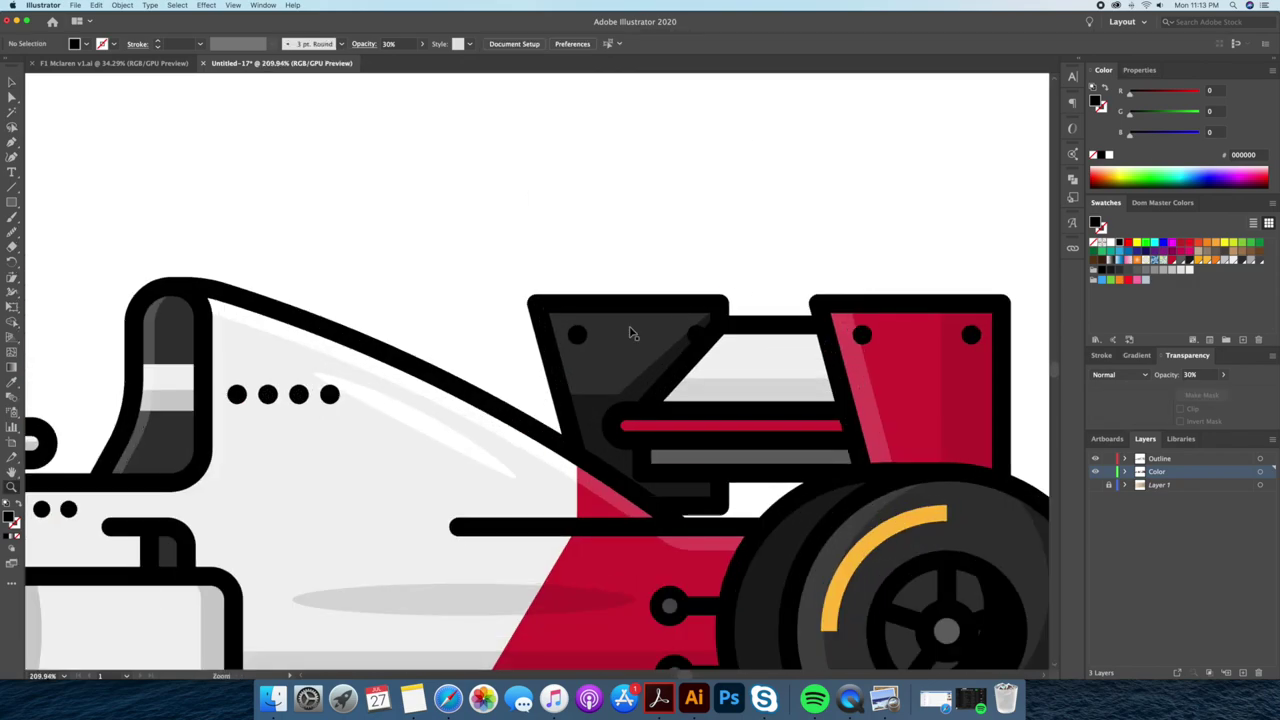
key("v")
double_click(634, 334)
left_click_drag(449, 244, 763, 327)
key("v")
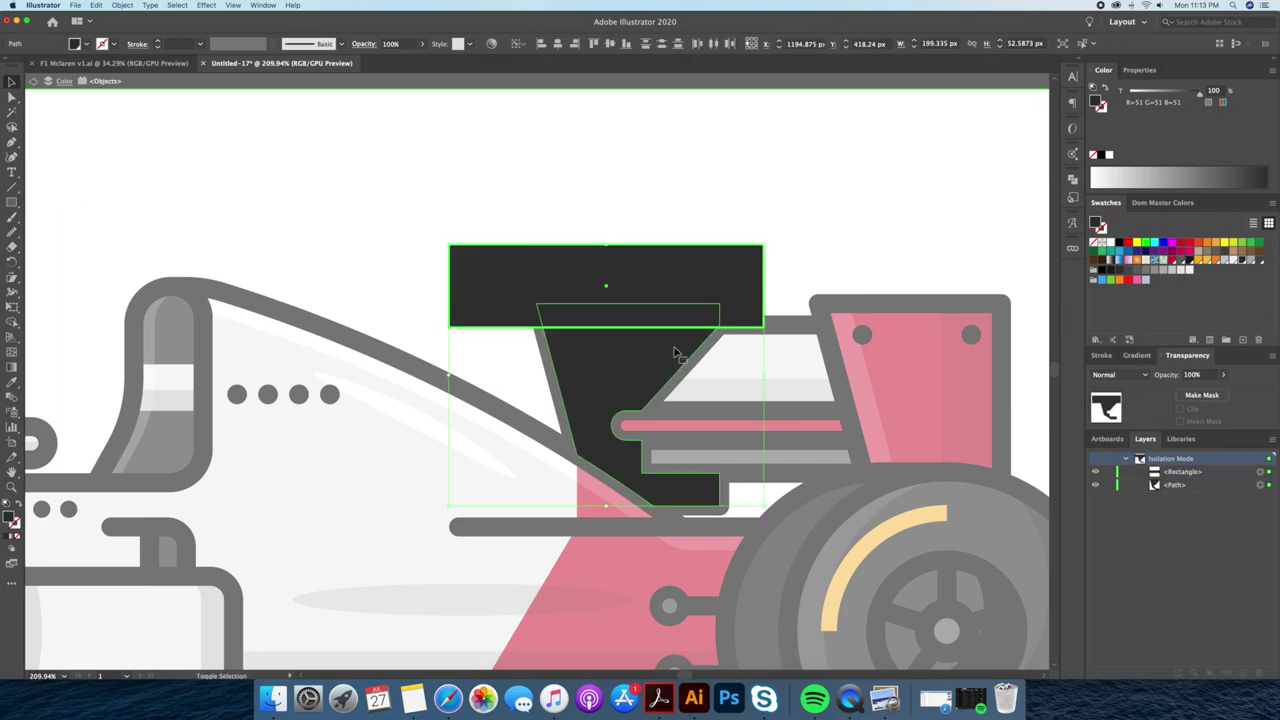
left_click(671, 263, "alt")
key("Escape")
key("v")
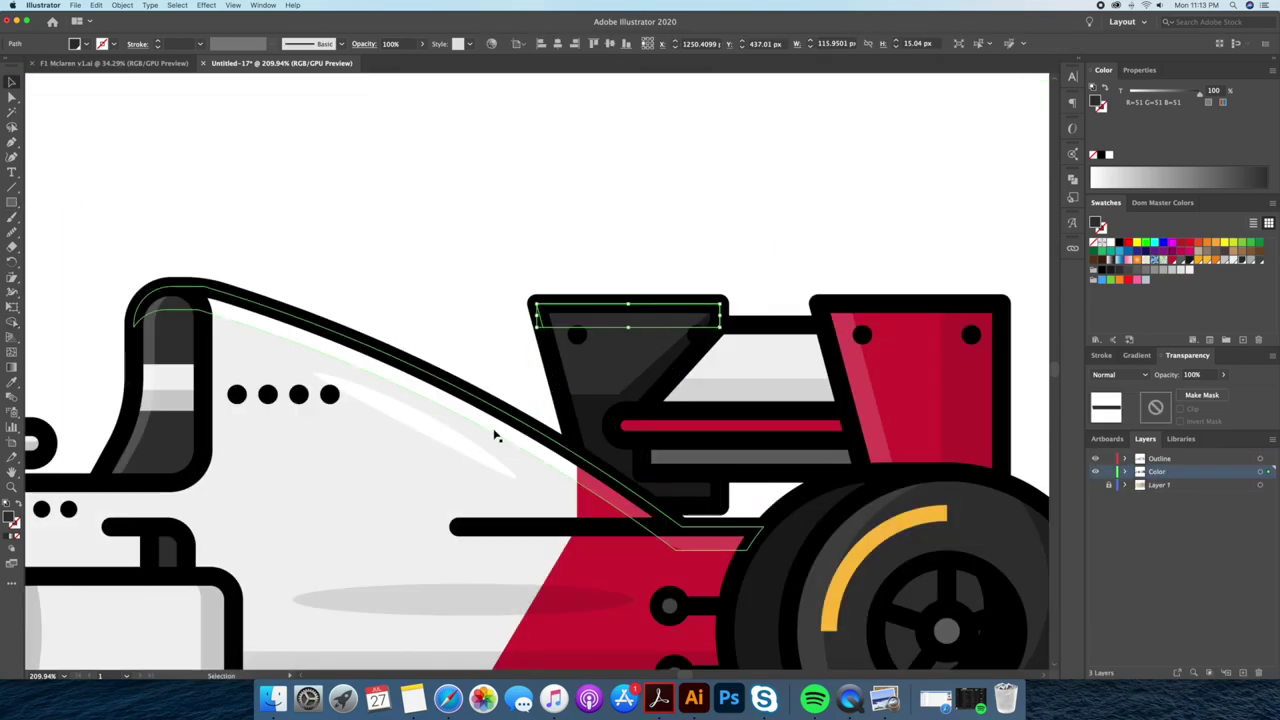
key("super+shift+a")
Duplicate the side mirror to the left, move it to the Color layer and send it to back.
scroll(700, 212, "down", 5)
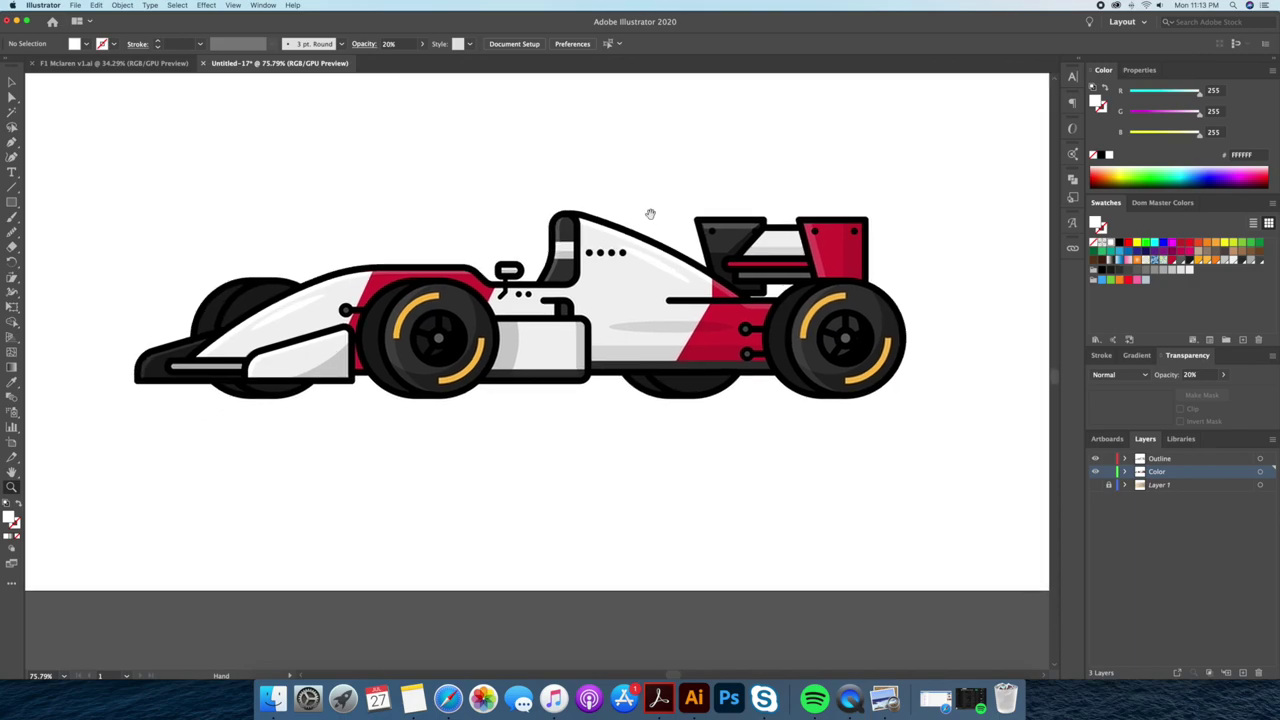
key("z")
left_click(557, 283)
key("z")
left_click(567, 307)
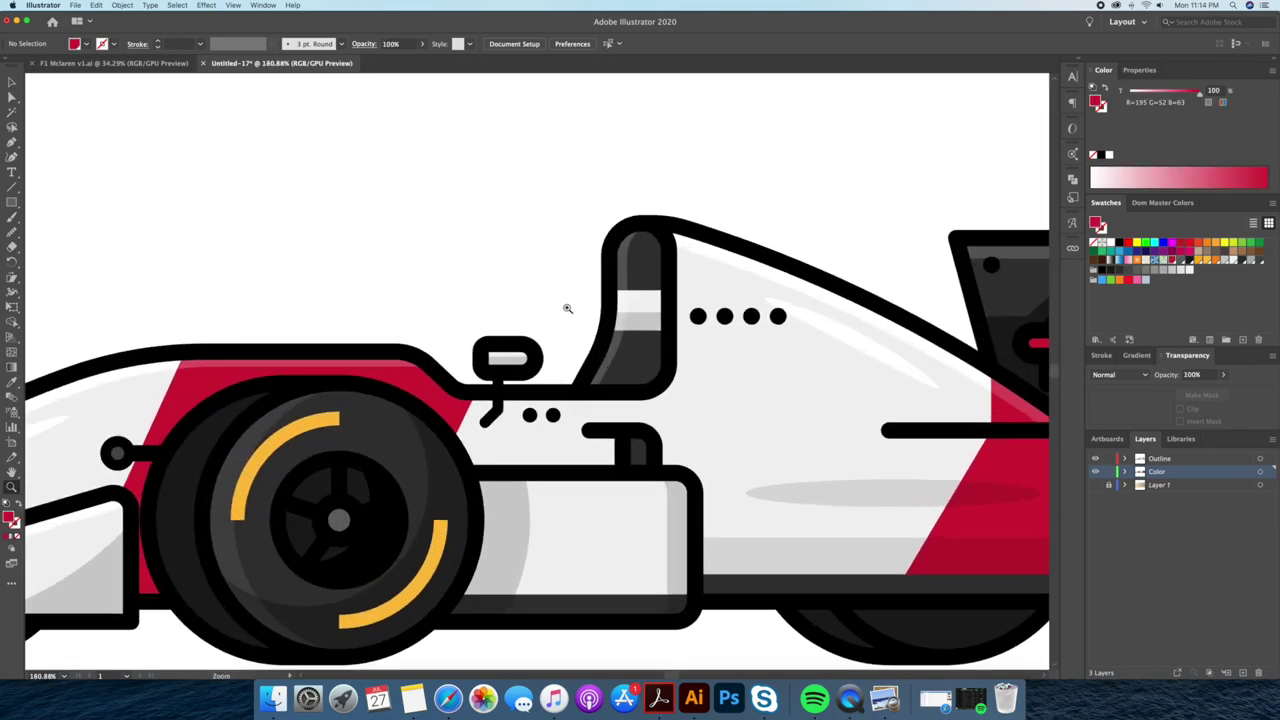
left_click_drag(522, 362, 421, 363)
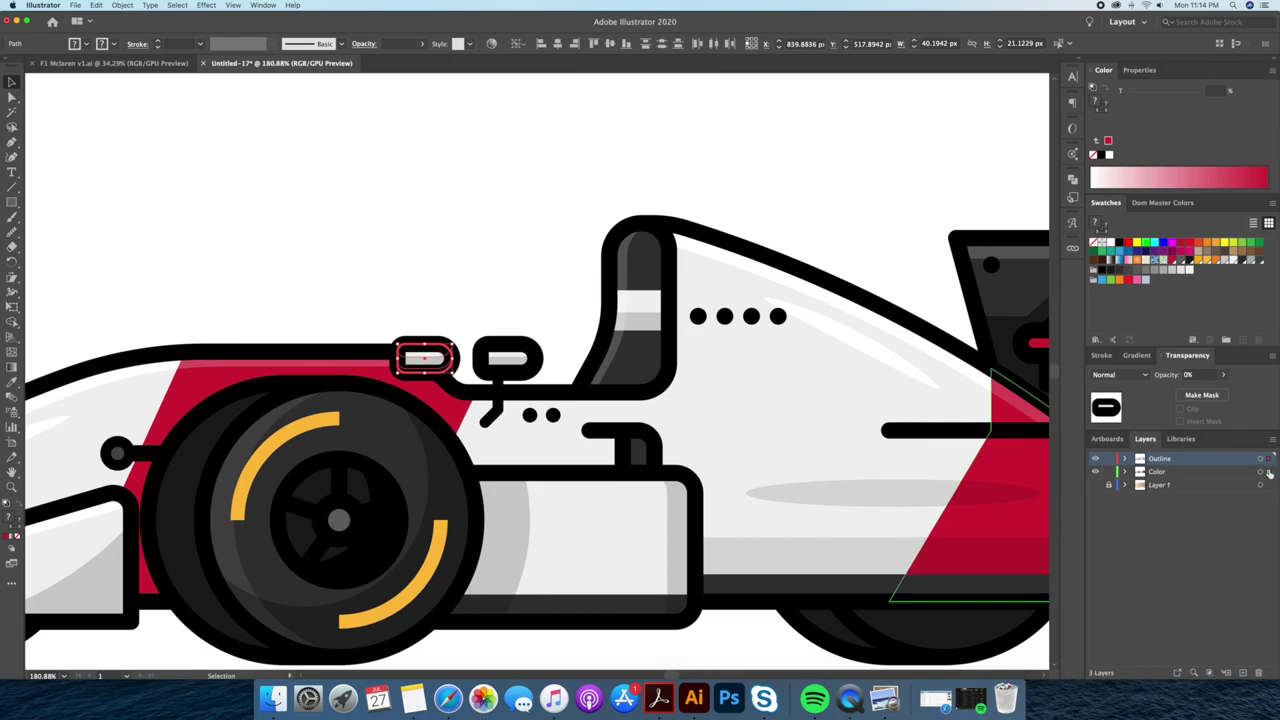
left_click_drag(1269, 458, 1269, 472)
right_click(444, 360)
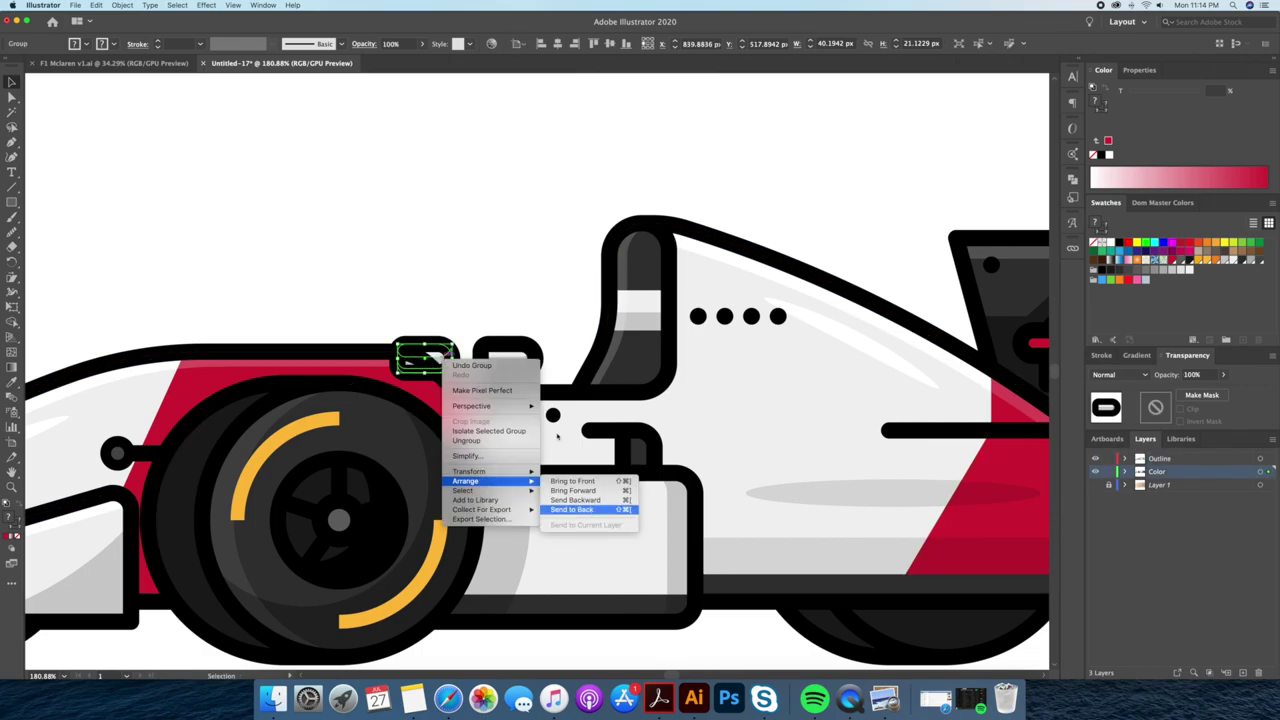
left_click(572, 509)
left_click(523, 271)
Zoom out to the whole car and start a text object above it.
key("z")
mouse_move(443, 280)
left_mouse_down()
mouse_move(549, 289)
mouse_move(571, 245)
left_mouse_up()
key("t")
left_click(403, 201)
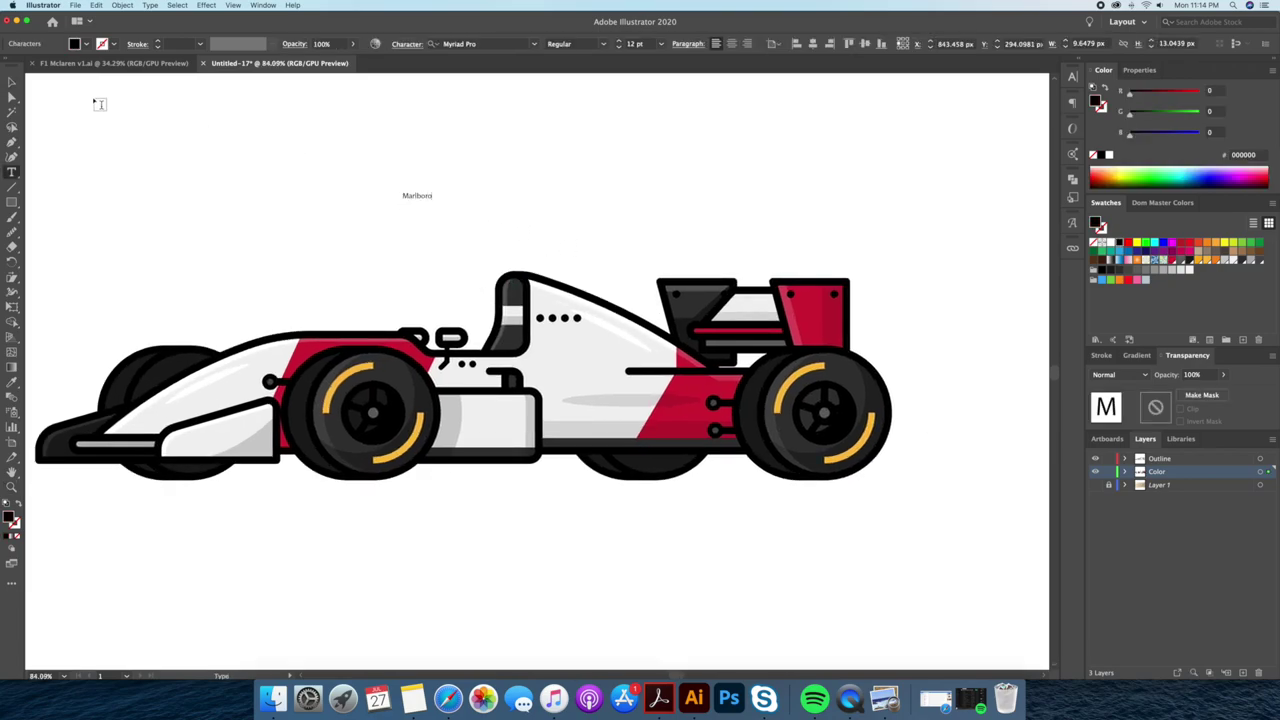
Set the Marlboro text to Gotham Rounded Bold, enlarge it and place it on the body.
left_click(14, 81)
type("goth")
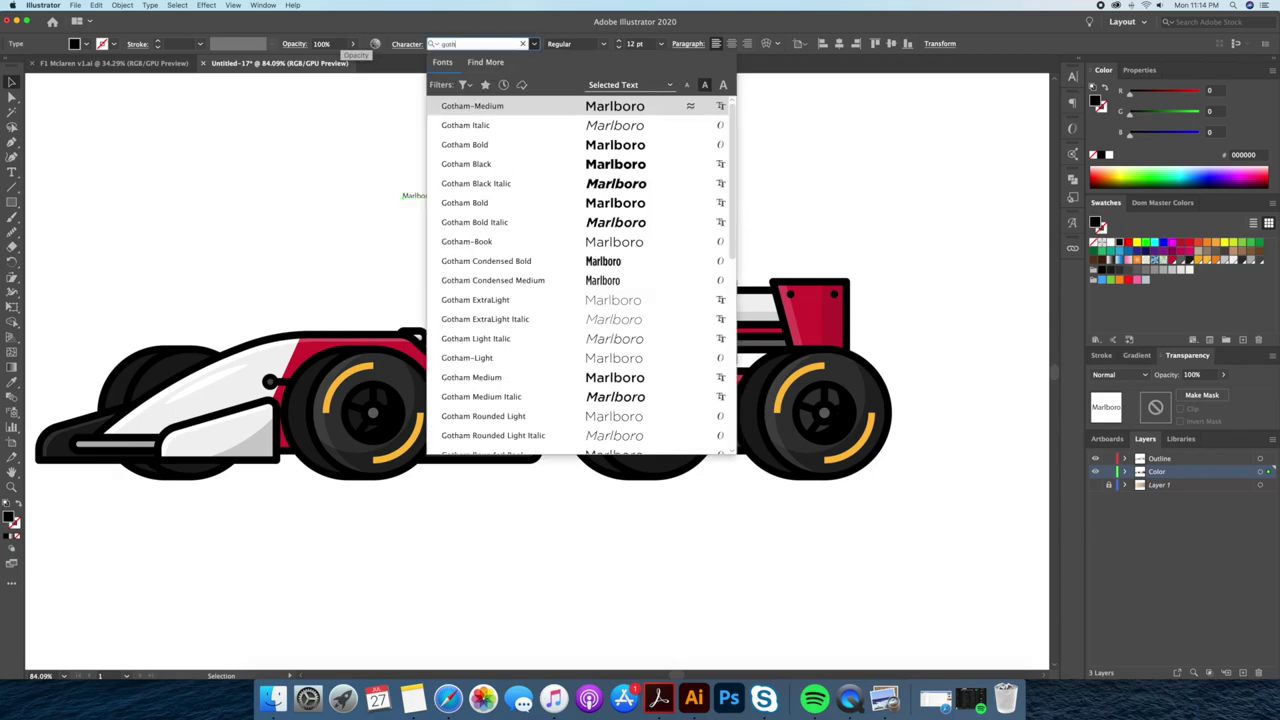
type("am ro")
key("Down")
key("Down")
key("Down")
key("Down")
key("Down")
key("Return")
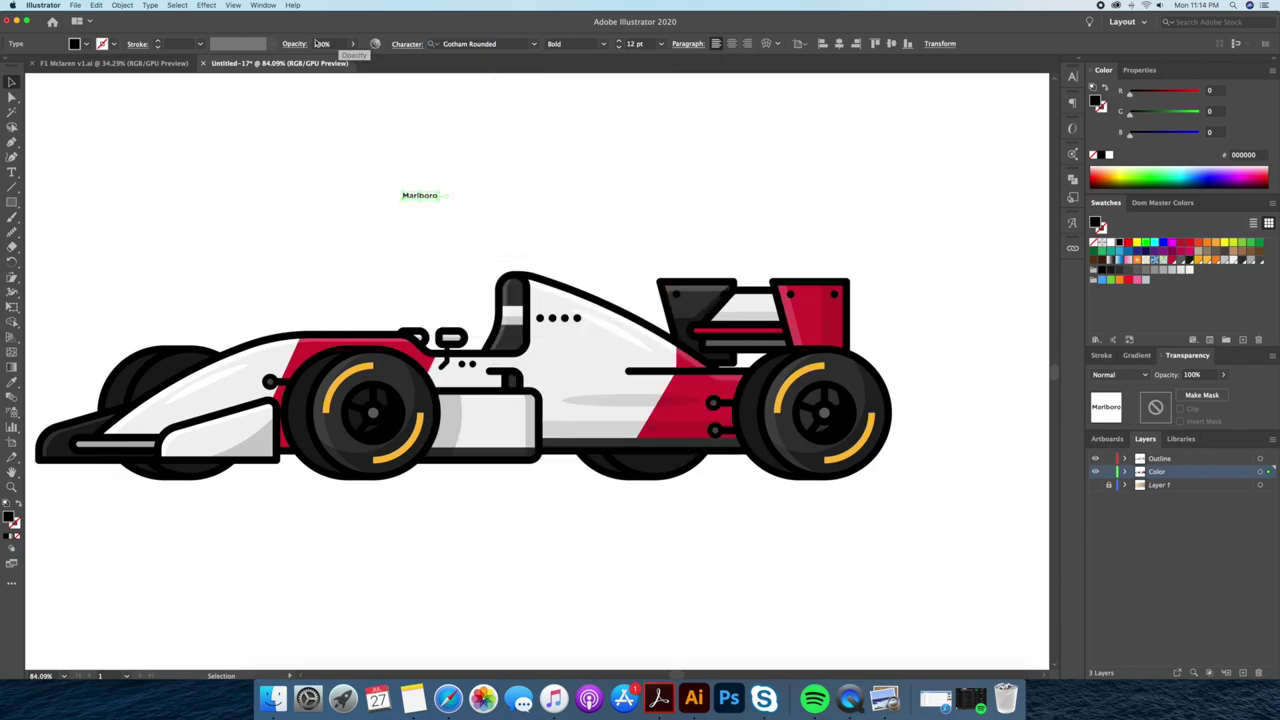
mouse_move(441, 203)
left_mouse_down()
mouse_move(526, 336)
mouse_move(660, 370)
left_mouse_up()
key("z")
left_click(620, 352)
key("v")
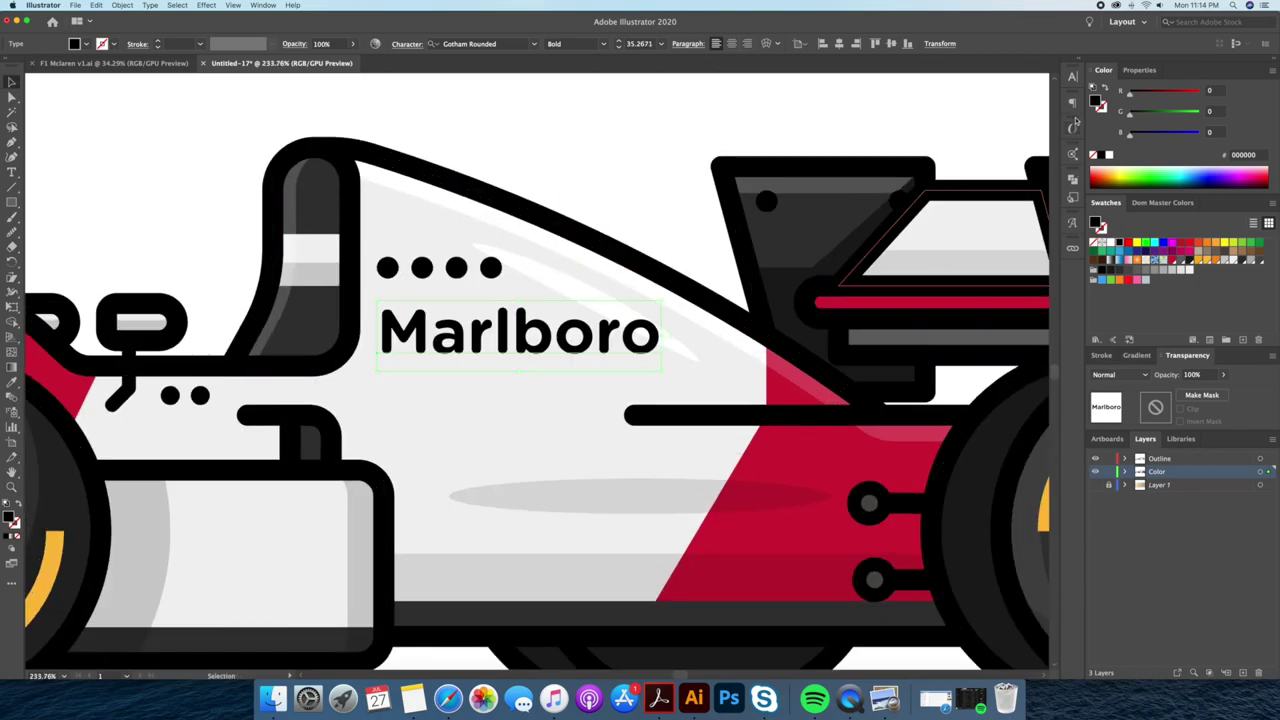
Give Marlboro 110% vertical scale and -10 tracking, resizing it to about 37 pt.
left_click(1073, 79)
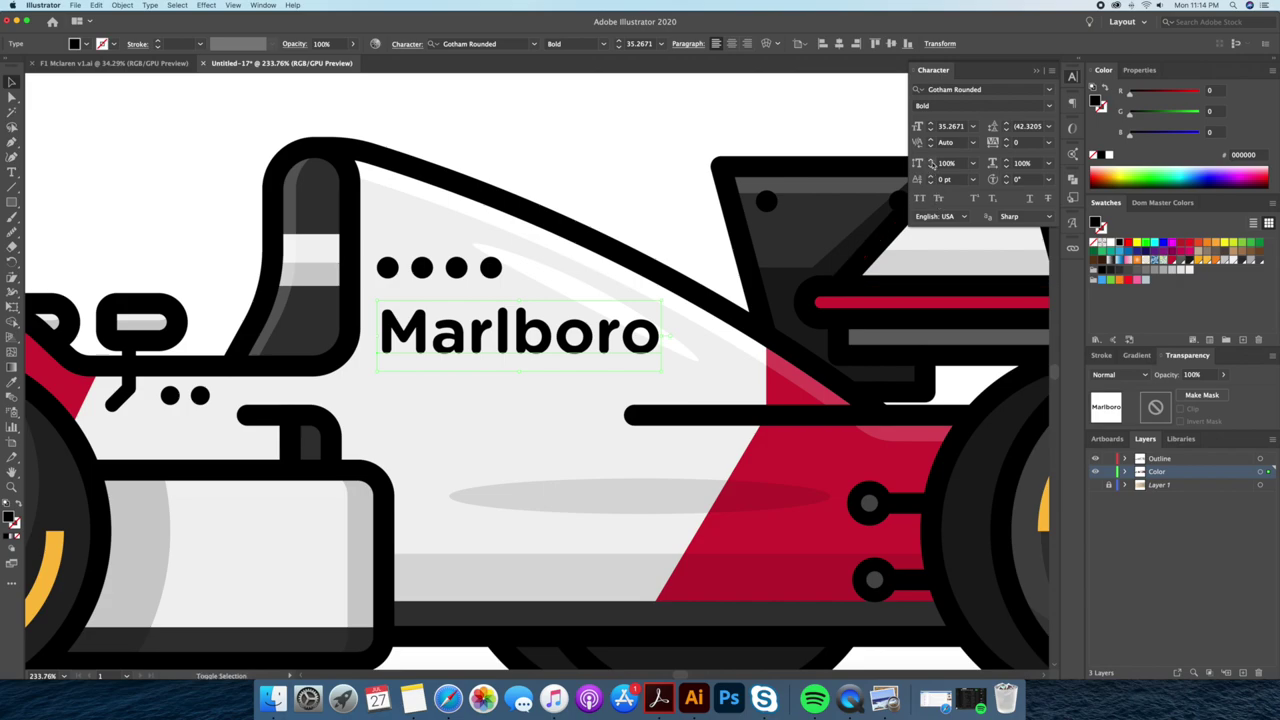
left_click(931, 160)
left_click_drag(664, 290, 700, 287)
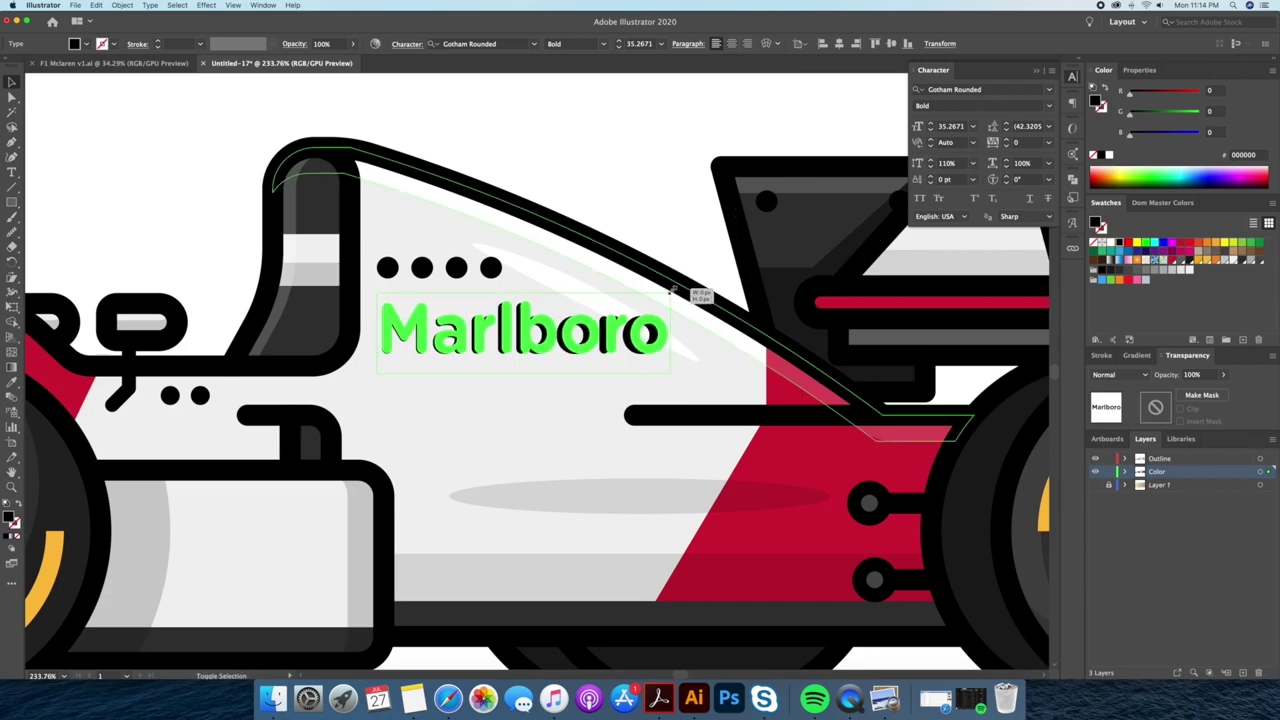
key("alt+Left")
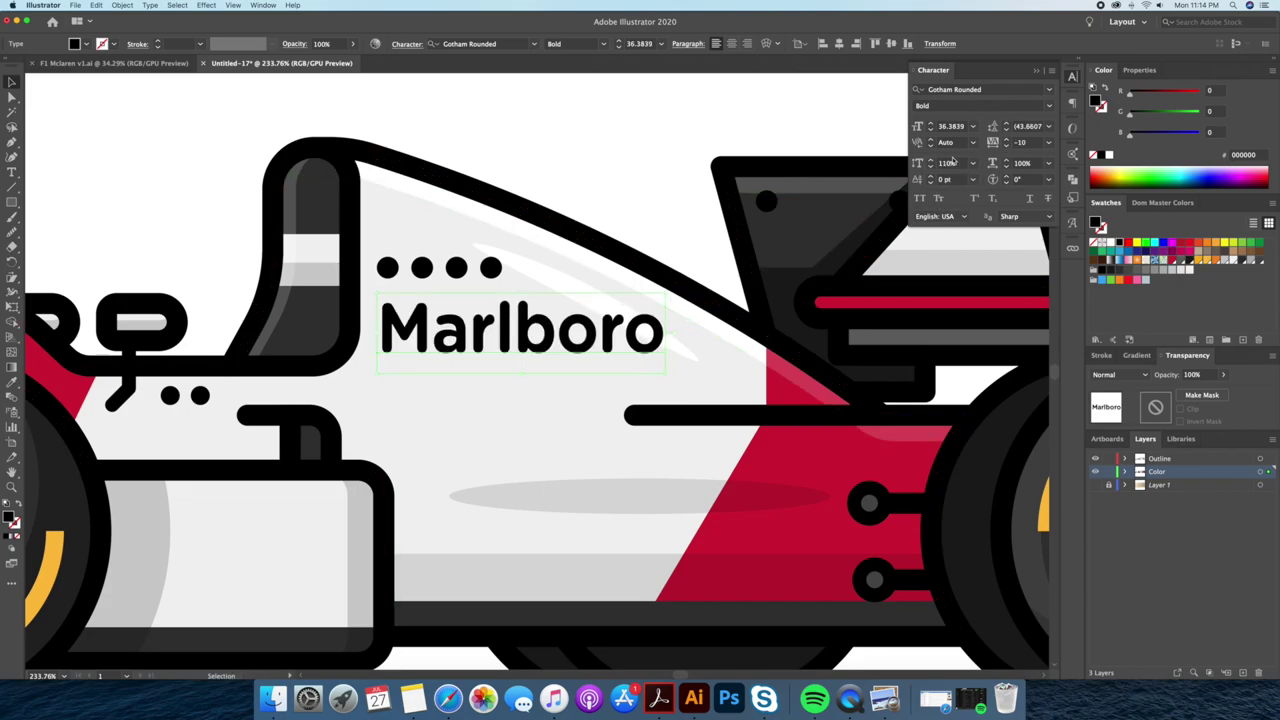
left_click_drag(669, 293, 673, 289)
key("ctrl+shift+a")
scroll(669, 239, "down", 3)
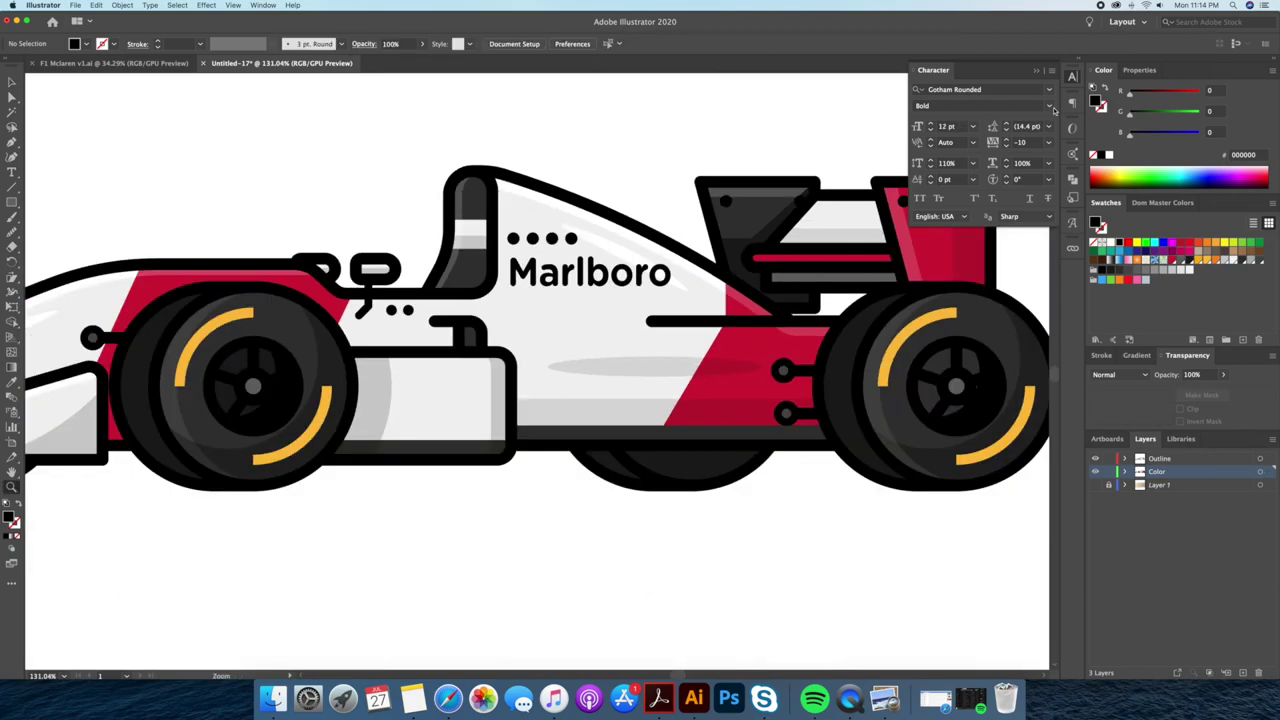
left_click(1038, 73)
scroll(667, 138, "down", 2)
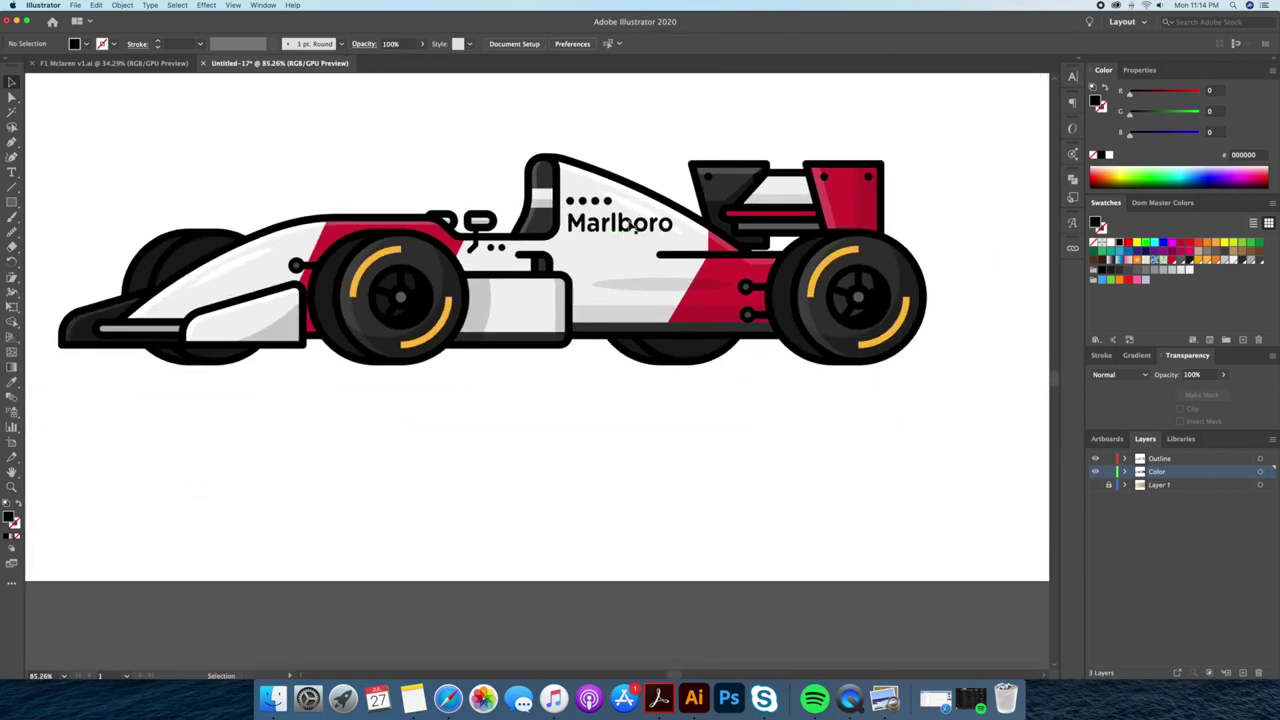
left_click(620, 222)
key("ctrl+t")
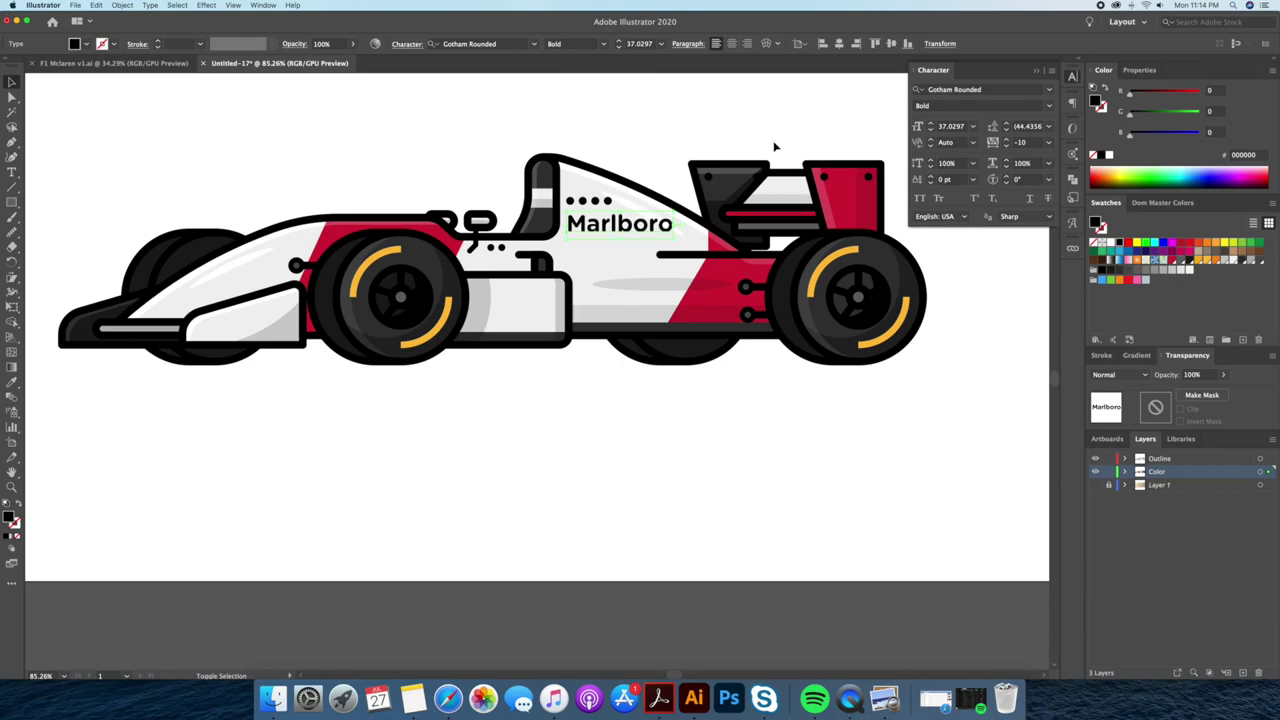
Make a light grey leaf shape with one rounded corner on the rear wing and copy it onto the sidepod.
left_click_drag(808, 157, 886, 236)
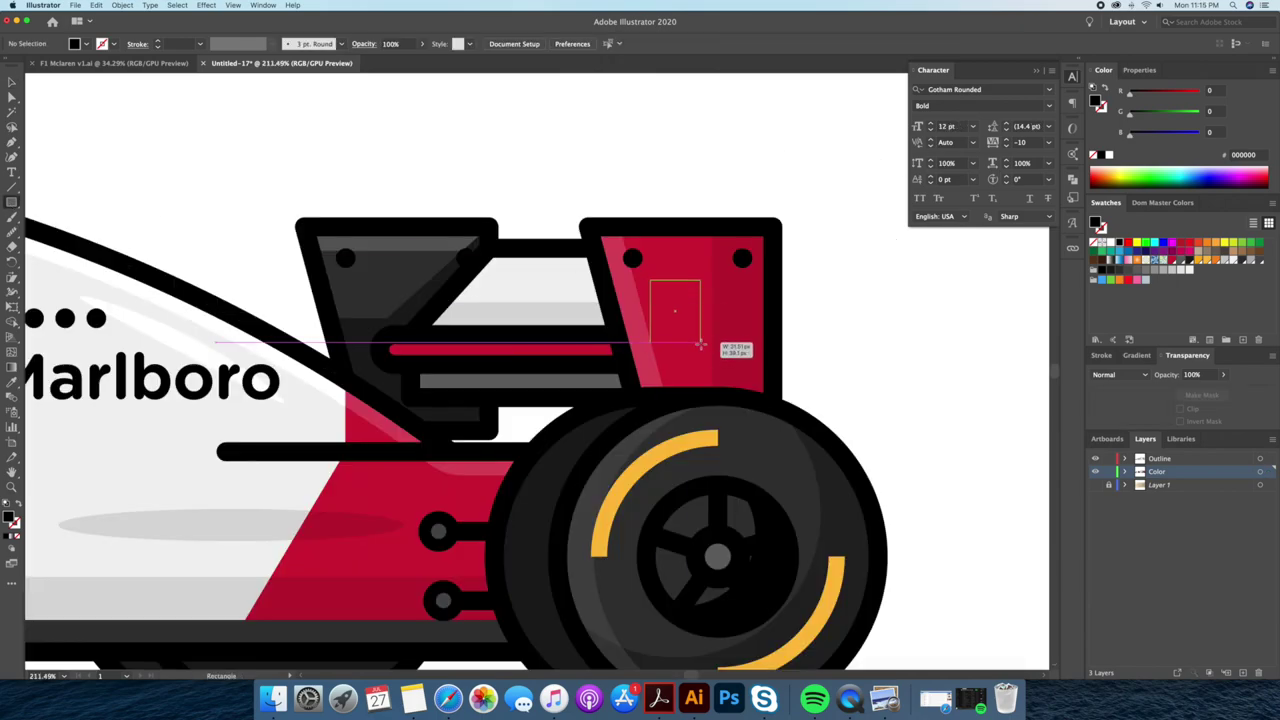
left_click_drag(690, 340, 712, 352)
key("i")
left_click(559, 275)
key("a")
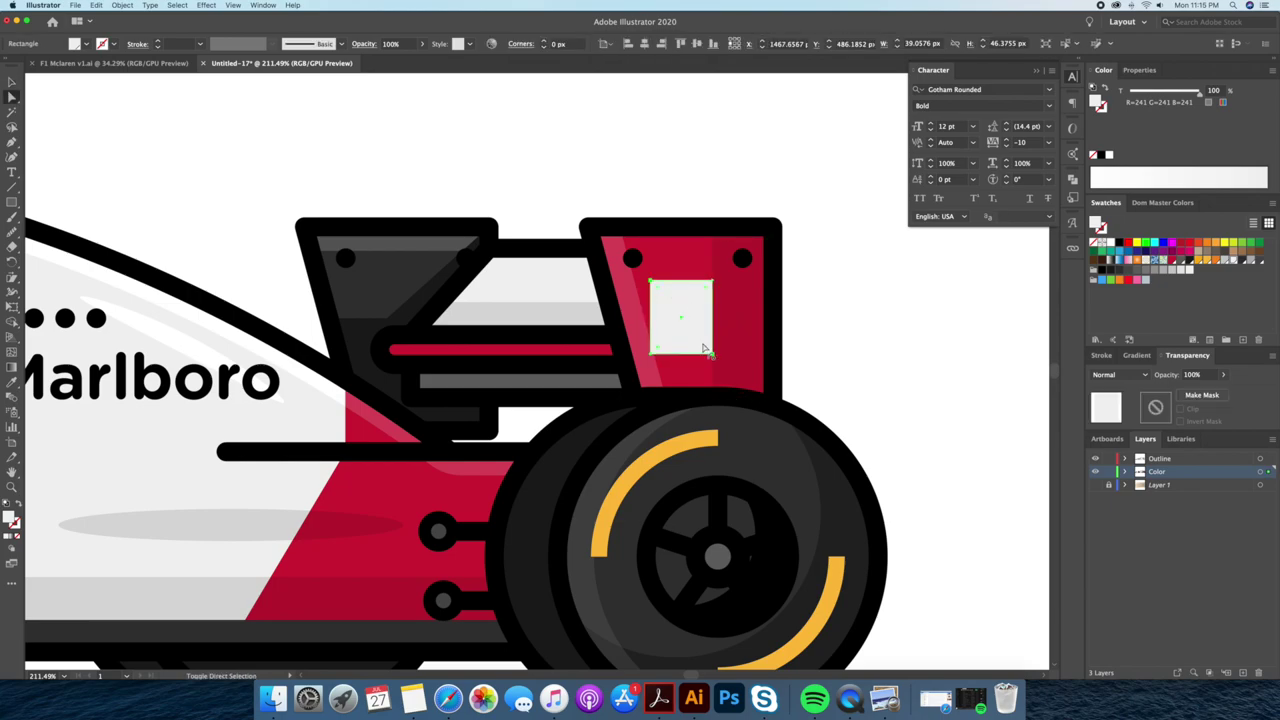
left_click(857, 309)
key("ctrl+0")
key("v")
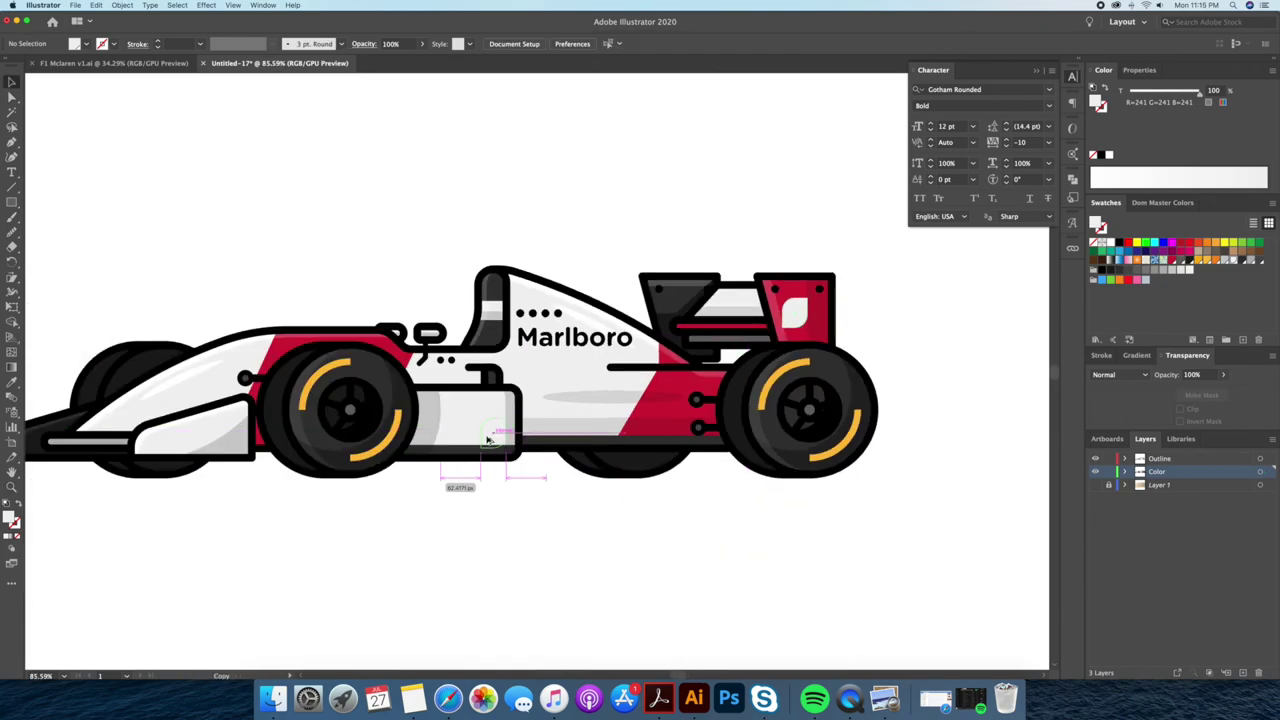
left_click_drag(448, 428, 447, 427)
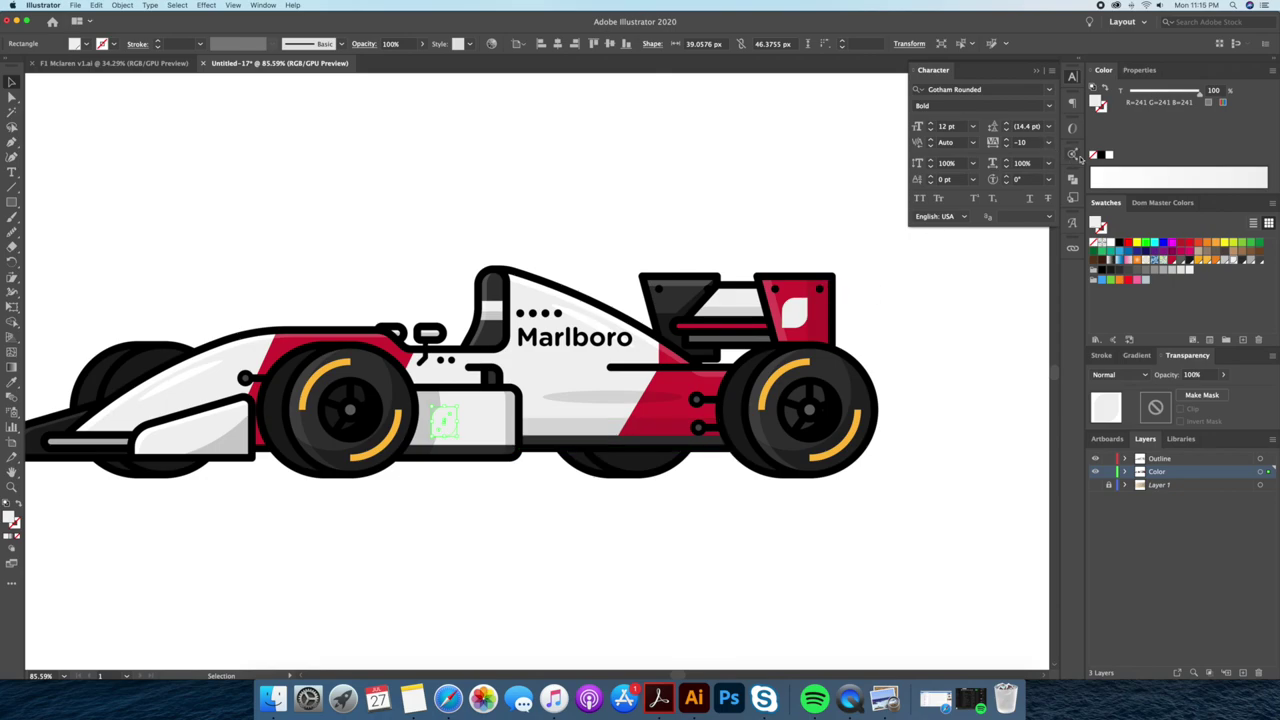
left_click(563, 200)
Draw two short vent lines on the front wing endplate with a 9 pt stroke.
key("z")
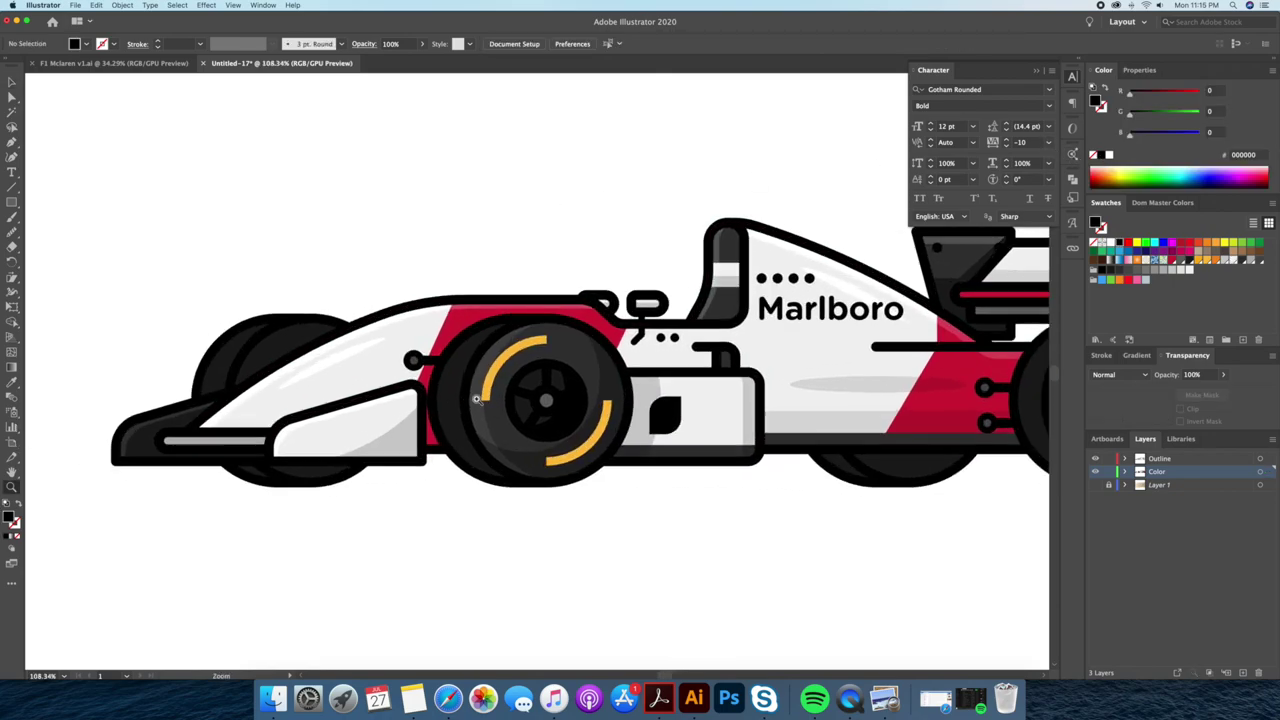
left_click_drag(700, 381, 728, 381)
left_click(970, 345)
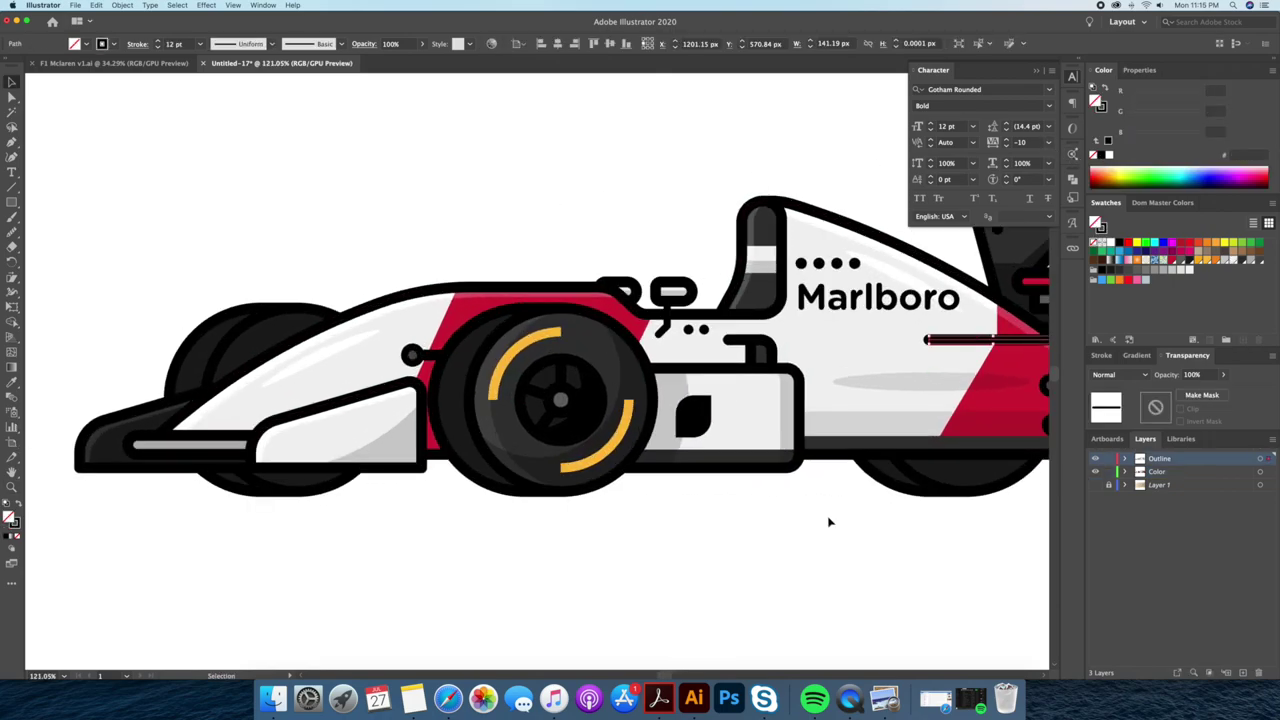
left_click(851, 503)
key("z")
left_click_drag(251, 423, 335, 423)
left_click(303, 470)
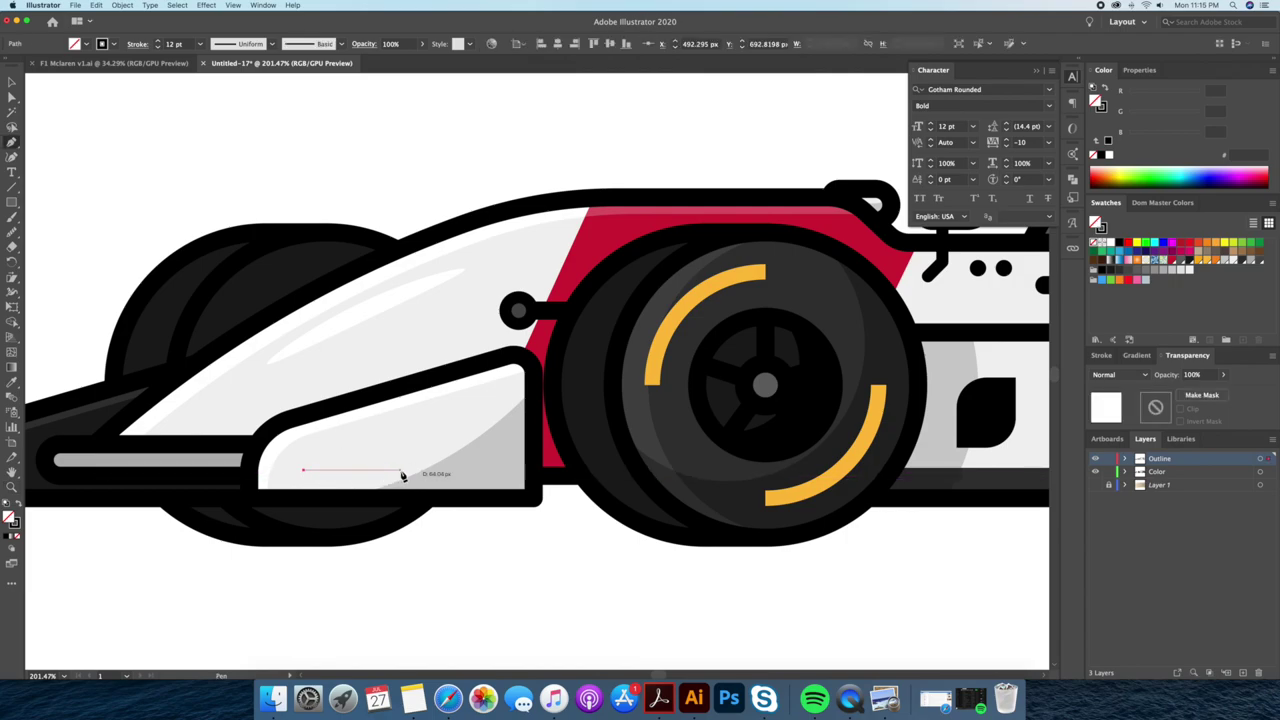
left_click(401, 470)
left_click(420, 470)
left_click(470, 470)
key("v")
left_click(391, 468, "shift")
left_click(1104, 355)
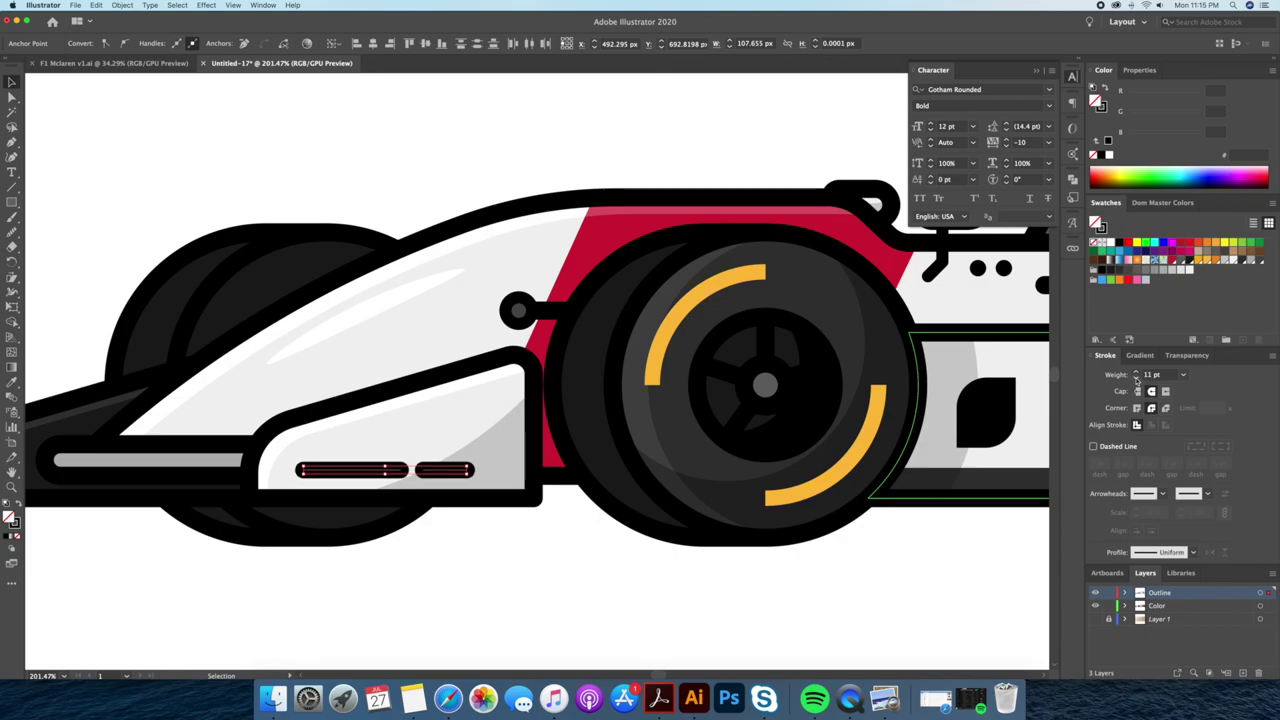
left_click(569, 533)
Remove the black outline from the small dark tab beside the cockpit.
key("z")
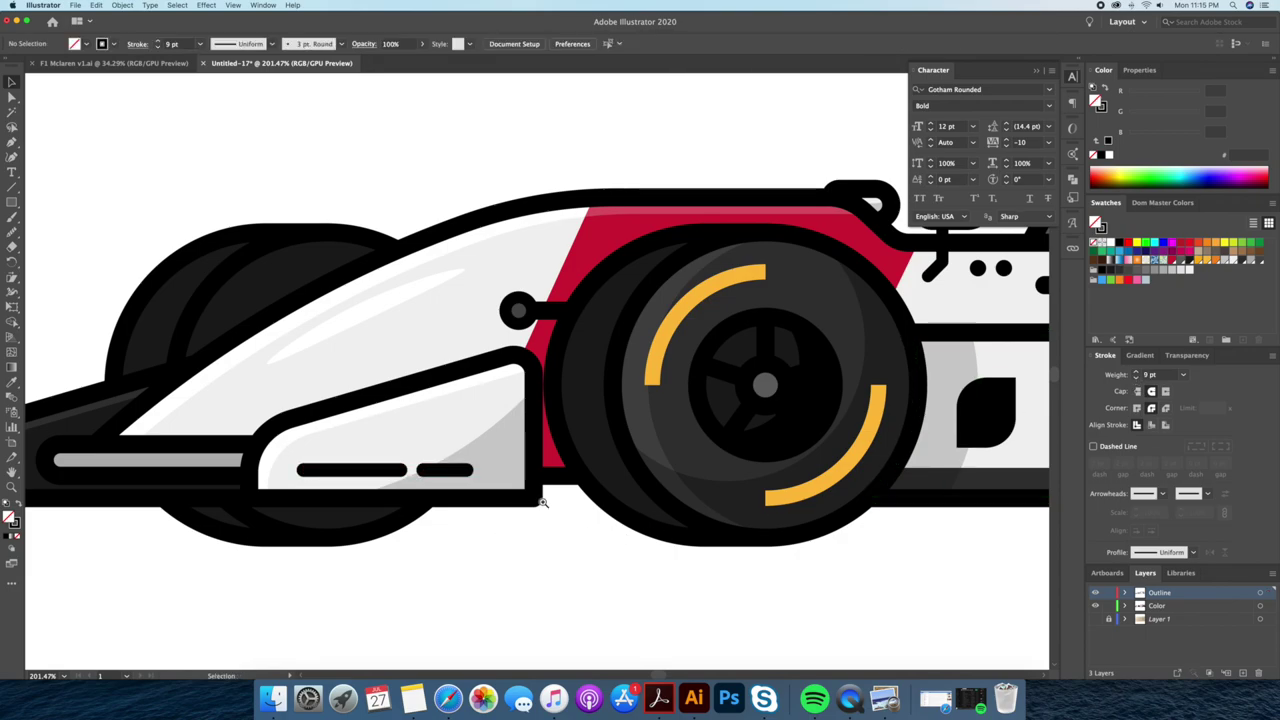
left_click_drag(543, 491, 439, 493)
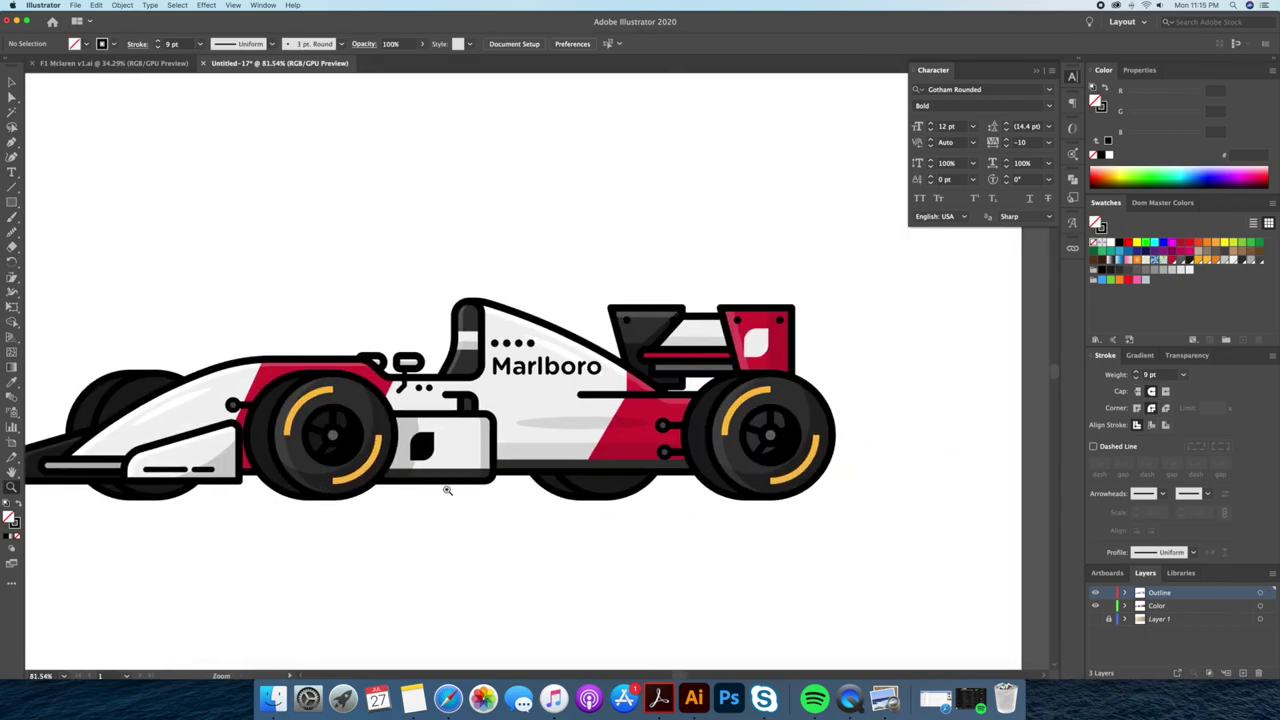
scroll(528, 377, "up", 5)
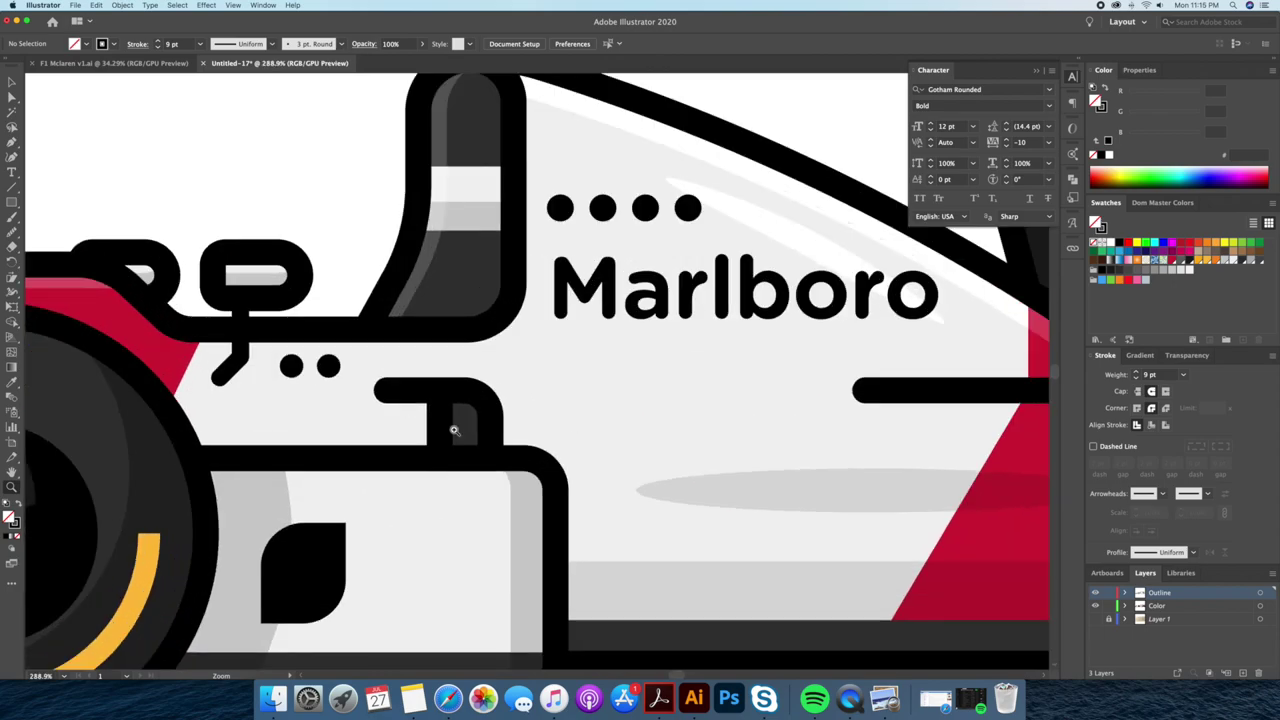
double_click(460, 420)
left_click(488, 428)
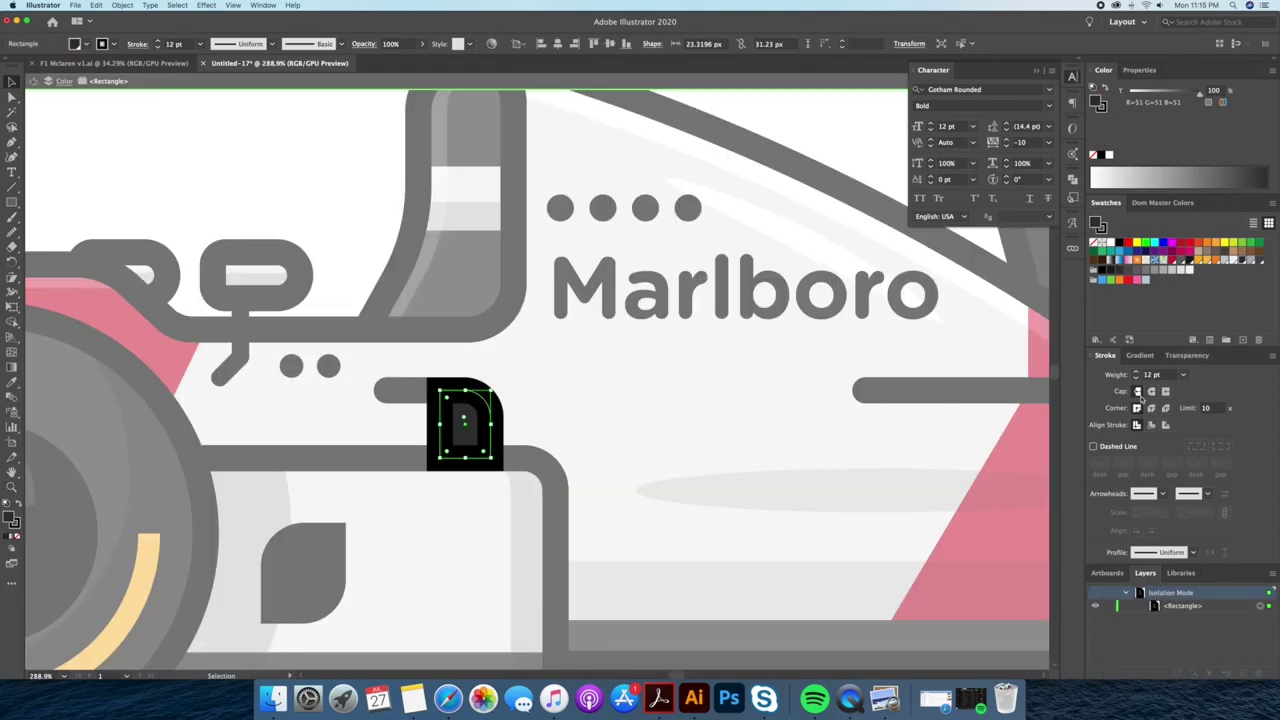
left_click(1102, 106)
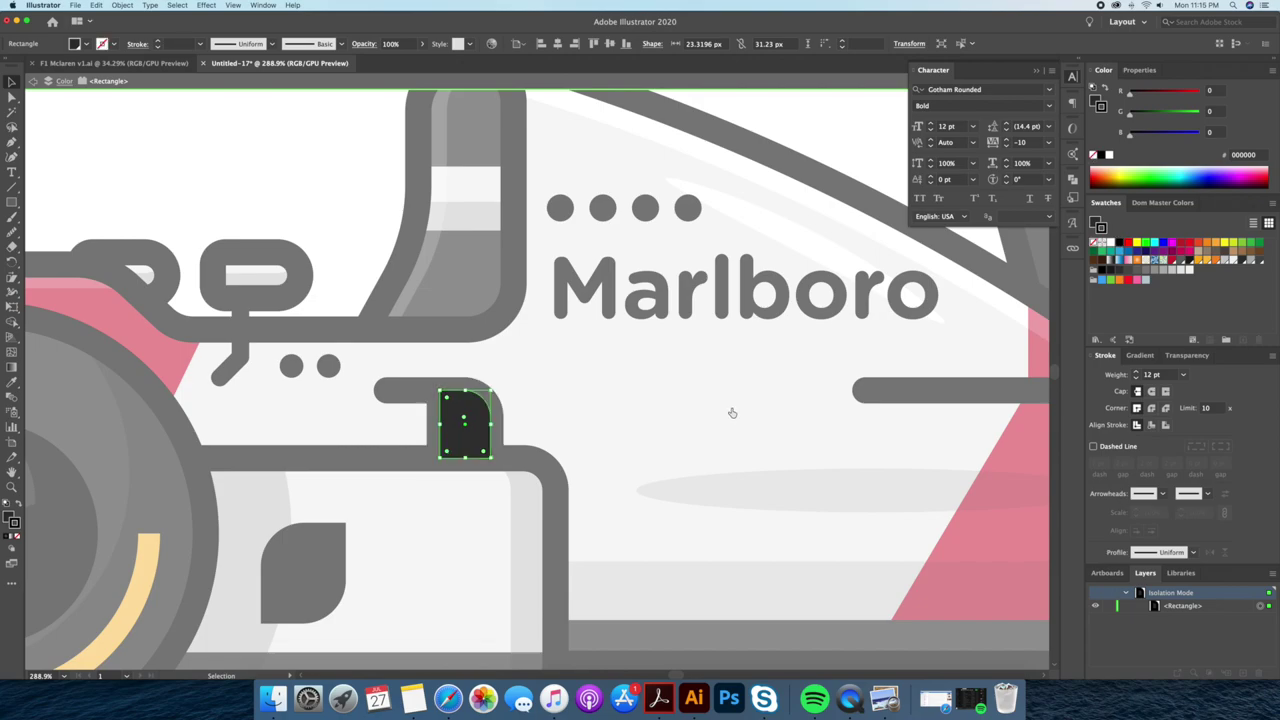
double_click(748, 398)
scroll(600, 420, "down", 5)
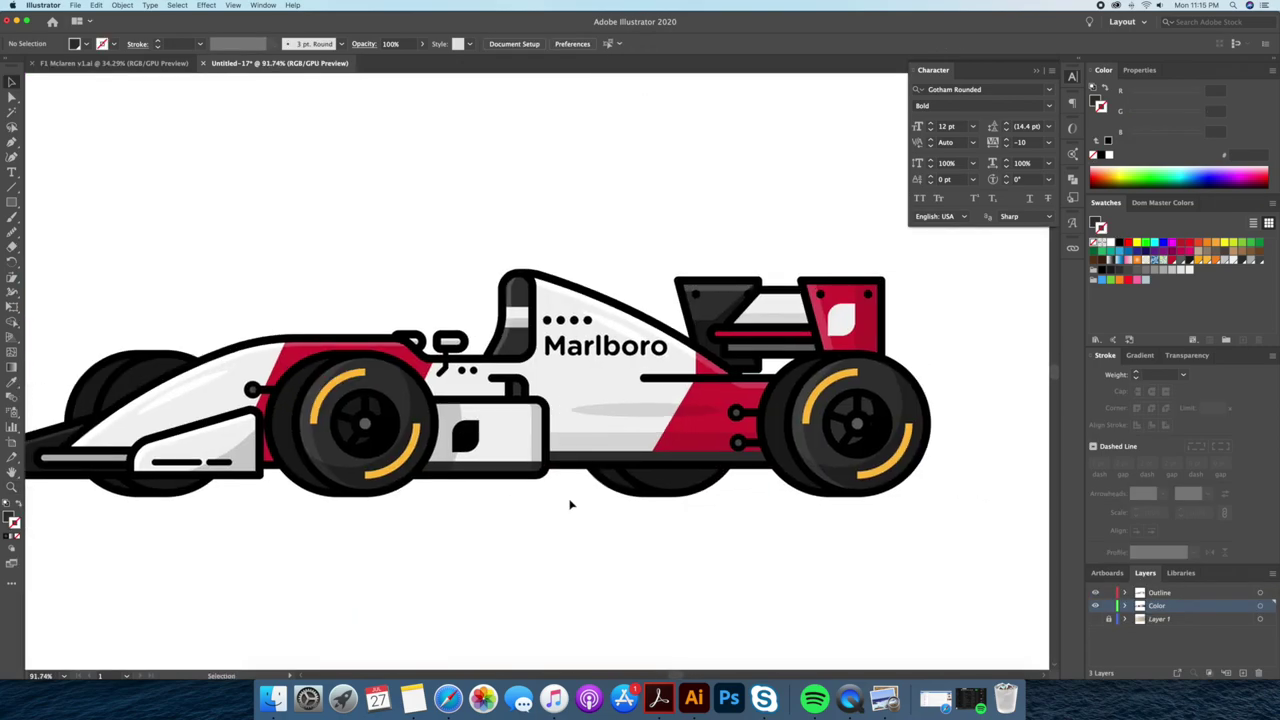
Draw a small oval with a red 6 pt outline and yellow-orange fill.
scroll(569, 504, "up", 1)
left_click_drag(14, 203, 70, 231)
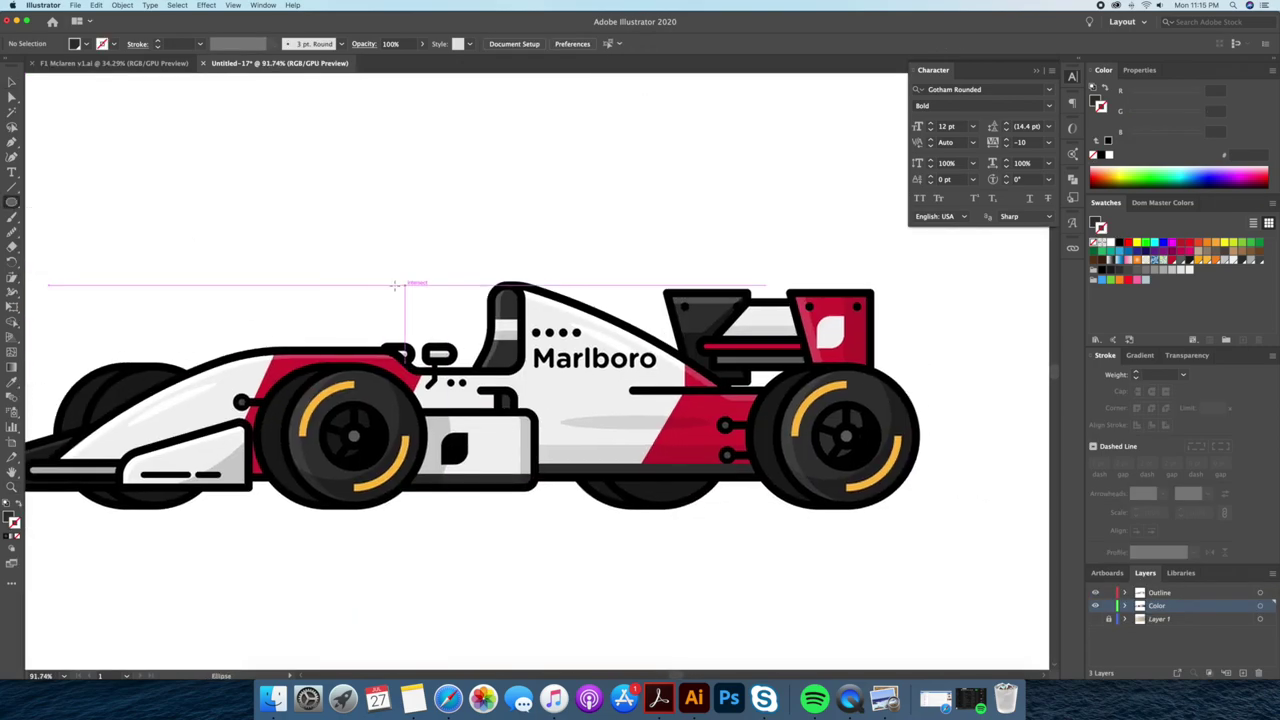
left_click_drag(336, 238, 364, 276)
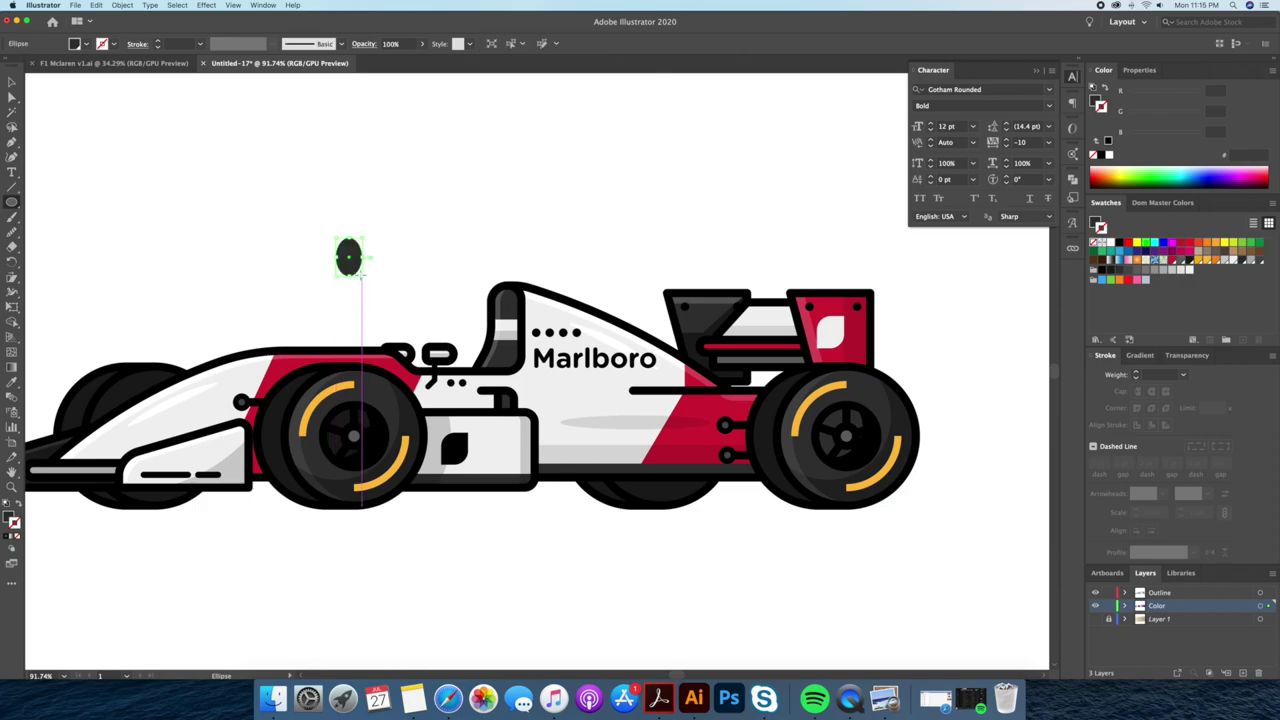
left_click(1107, 89)
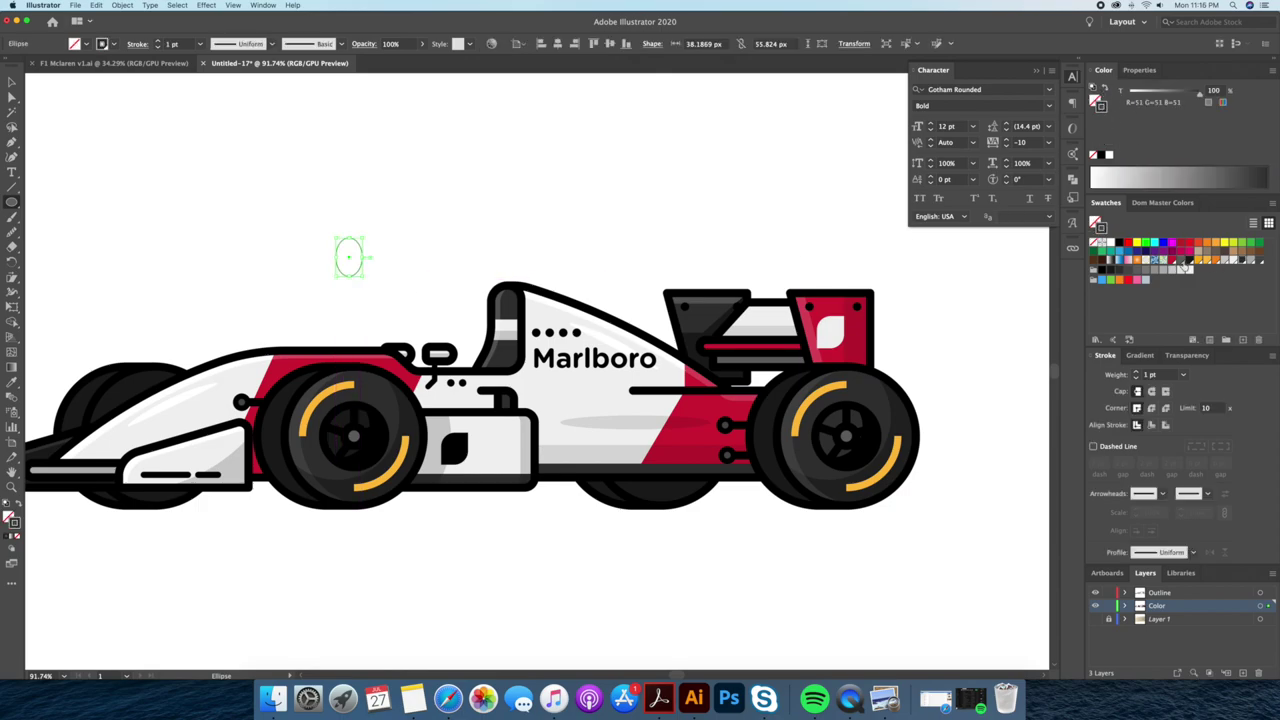
left_click(1172, 261)
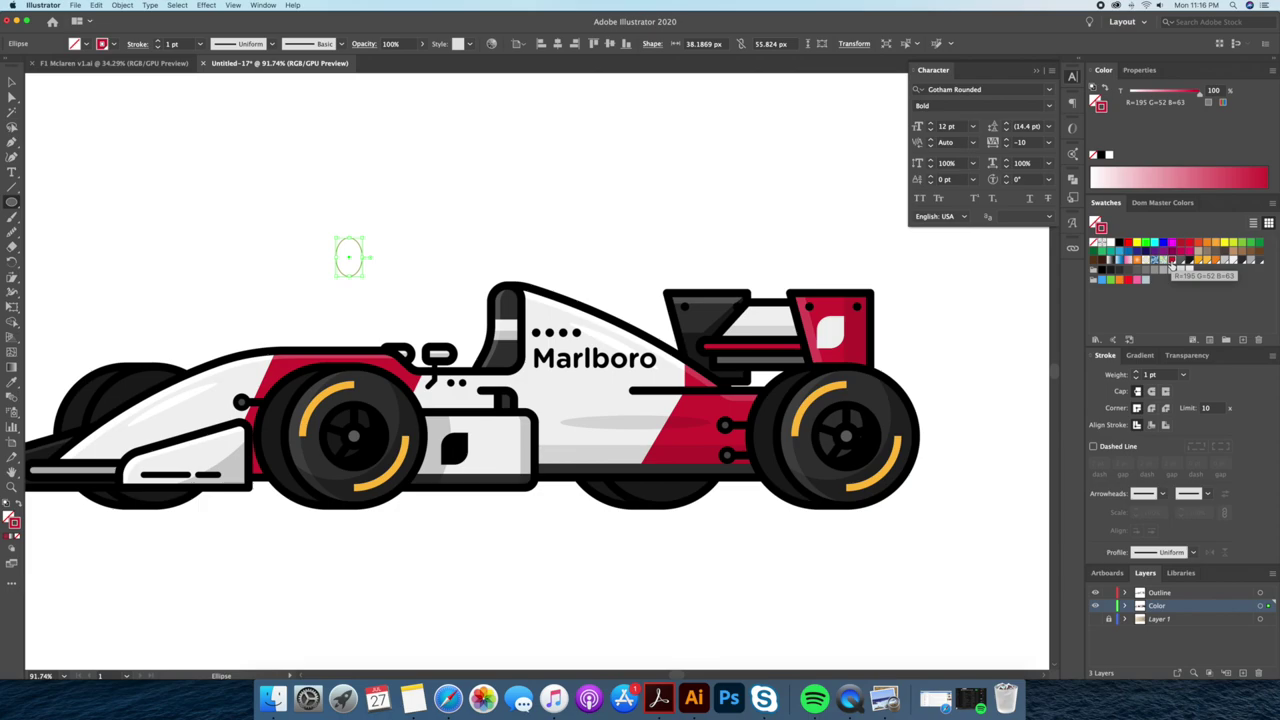
left_click(1148, 203)
left_click(1218, 250)
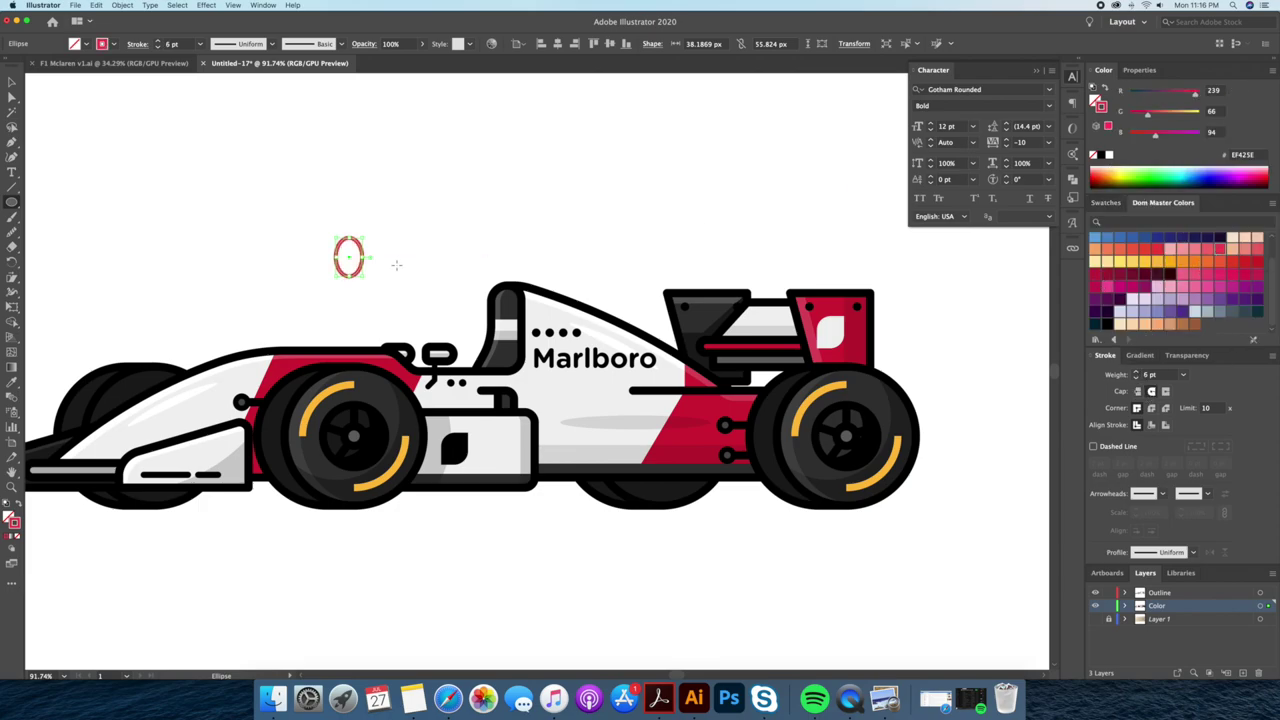
left_click(1114, 202)
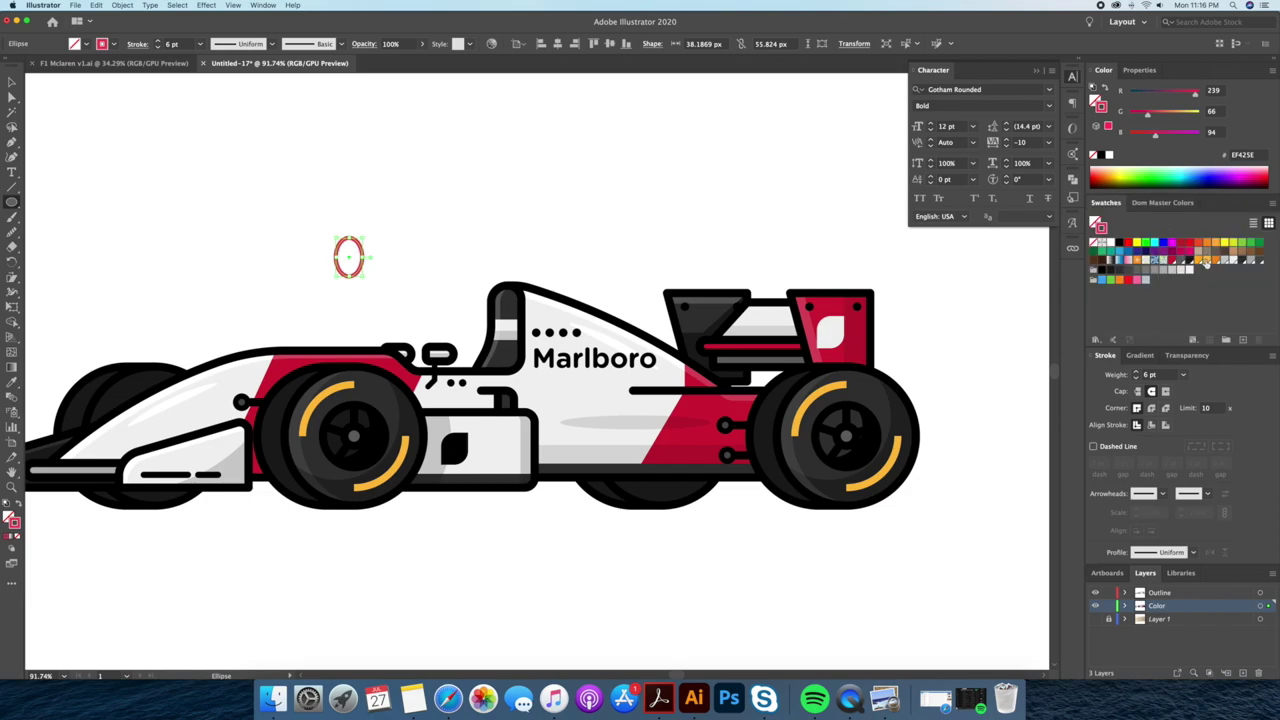
left_click(1155, 258)
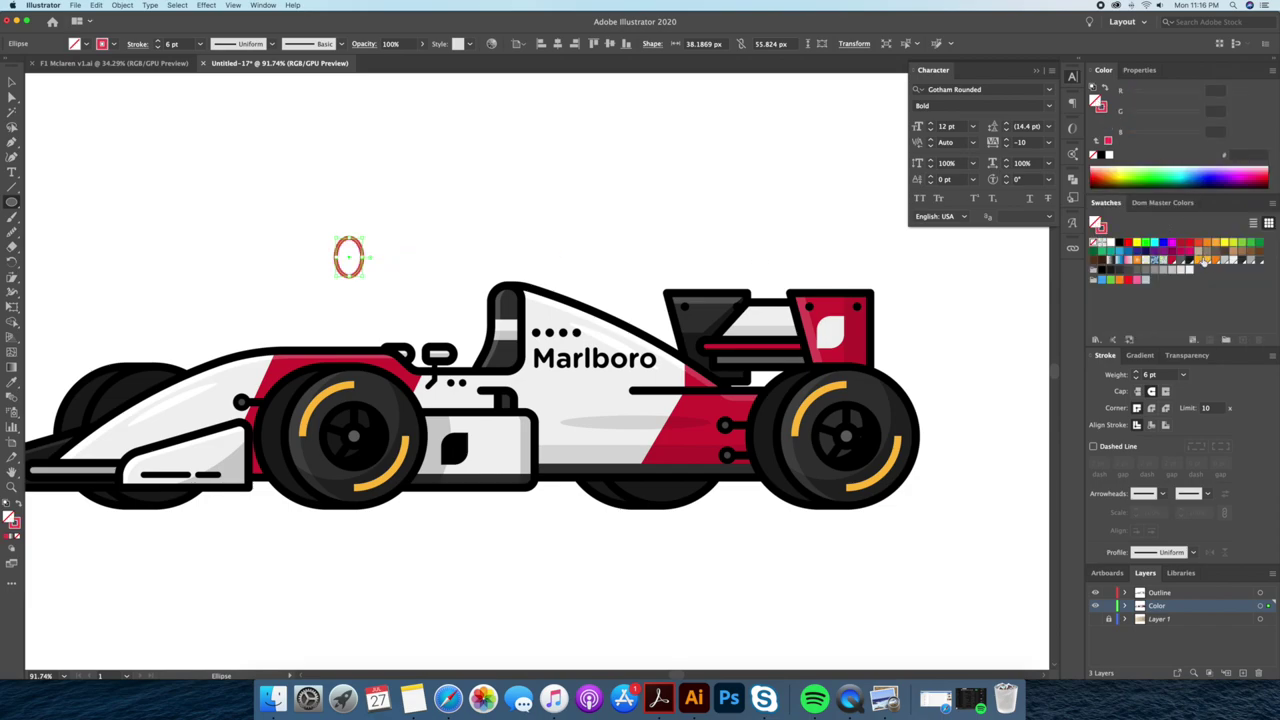
key("x")
left_click(1203, 259)
key("v")
left_click(447, 218)
Move the yellow oval onto the car's nose, tilted to follow the bodywork.
scroll(447, 218, "left", 5)
left_click(514, 257)
mouse_move(514, 257)
left_mouse_down()
mouse_move(338, 405)
mouse_move(380, 388)
left_mouse_up()
scroll(340, 405, "up", 5)
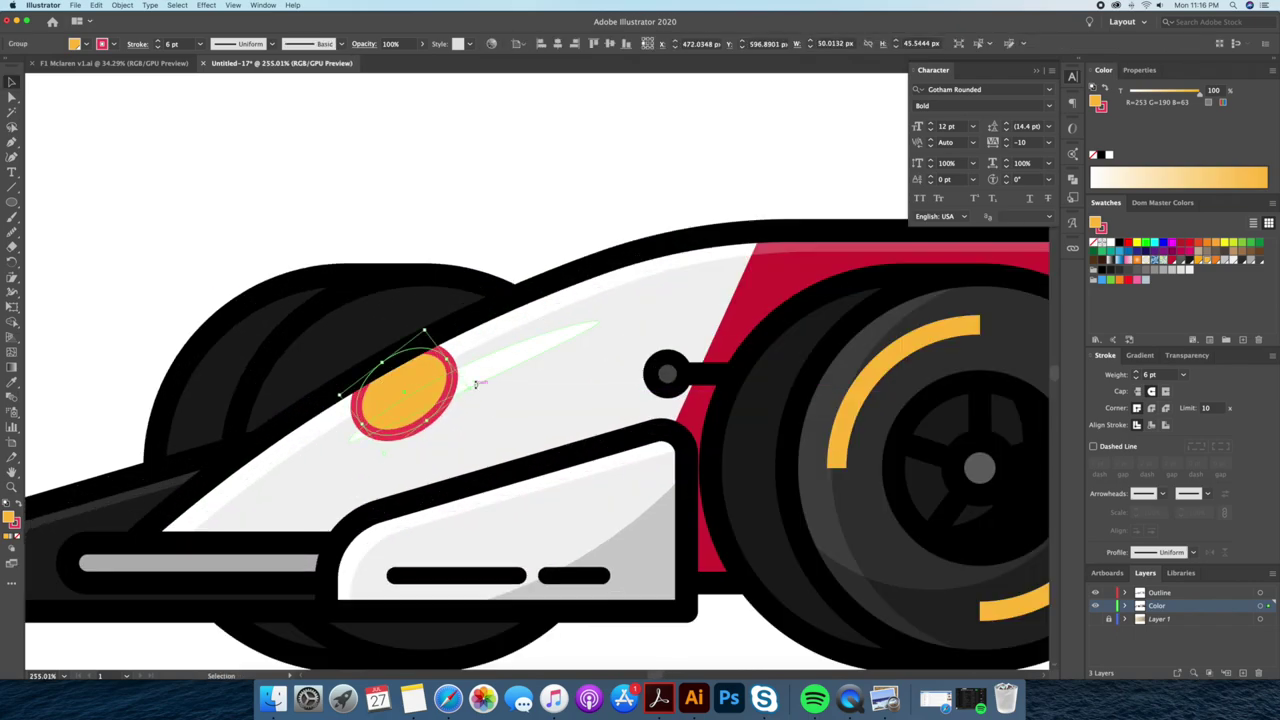
left_click_drag(478, 398, 472, 370)
left_click(506, 239)
key("ctrl+0")
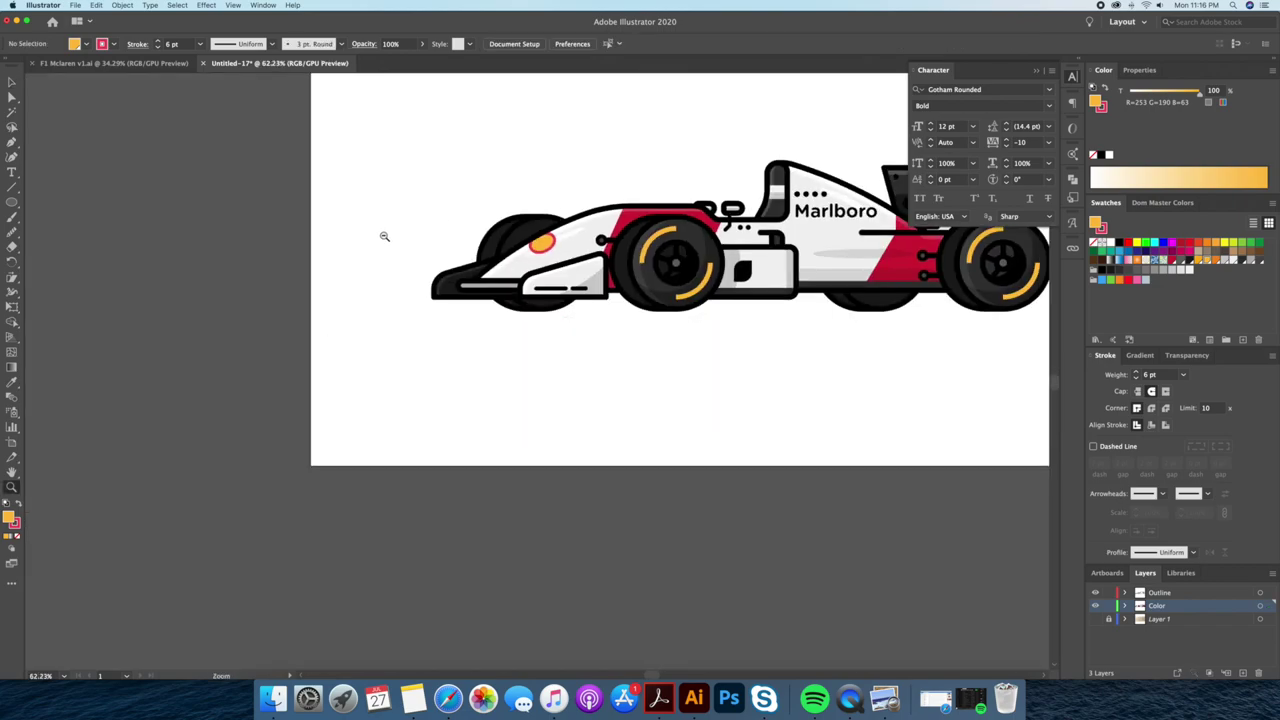
Raise the lower rear-sidepod connector circle and pull its line's end anchor left to shorten it.
scroll(385, 257, "right", 3)
scroll(370, 245, "down", 1)
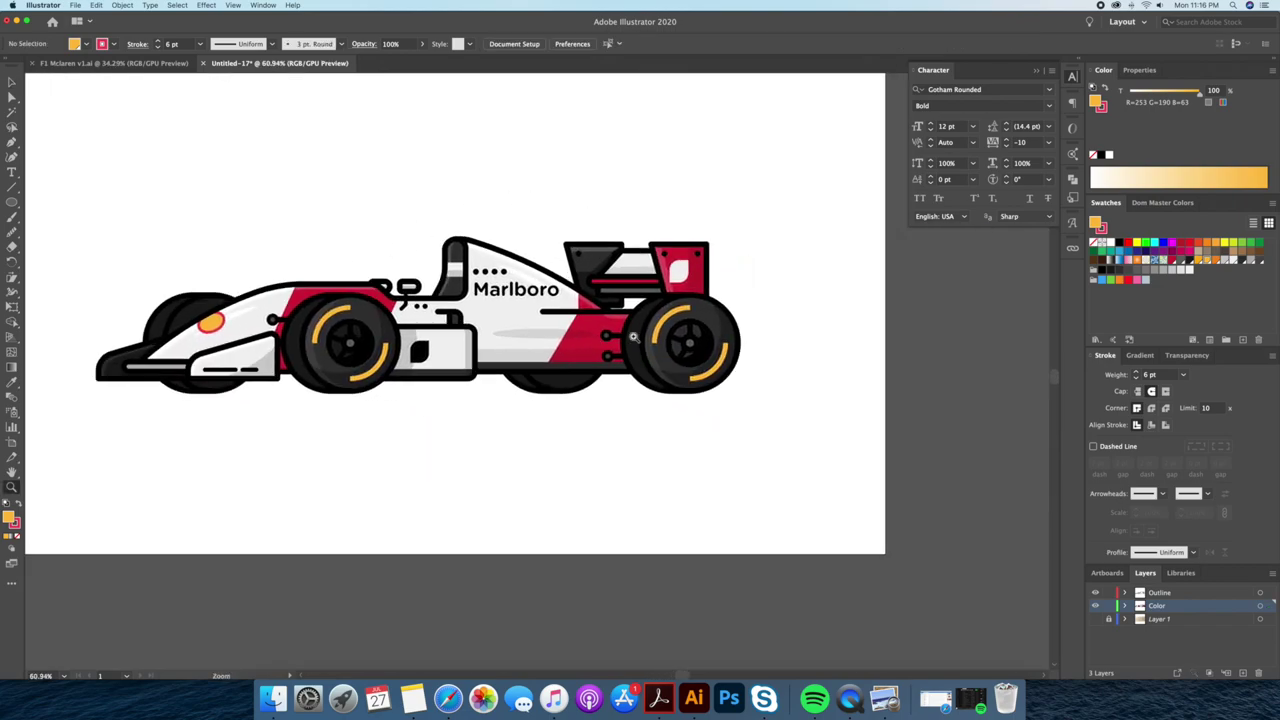
left_click(590, 345)
key("v")
left_click_drag(655, 431, 655, 392)
left_click(721, 481)
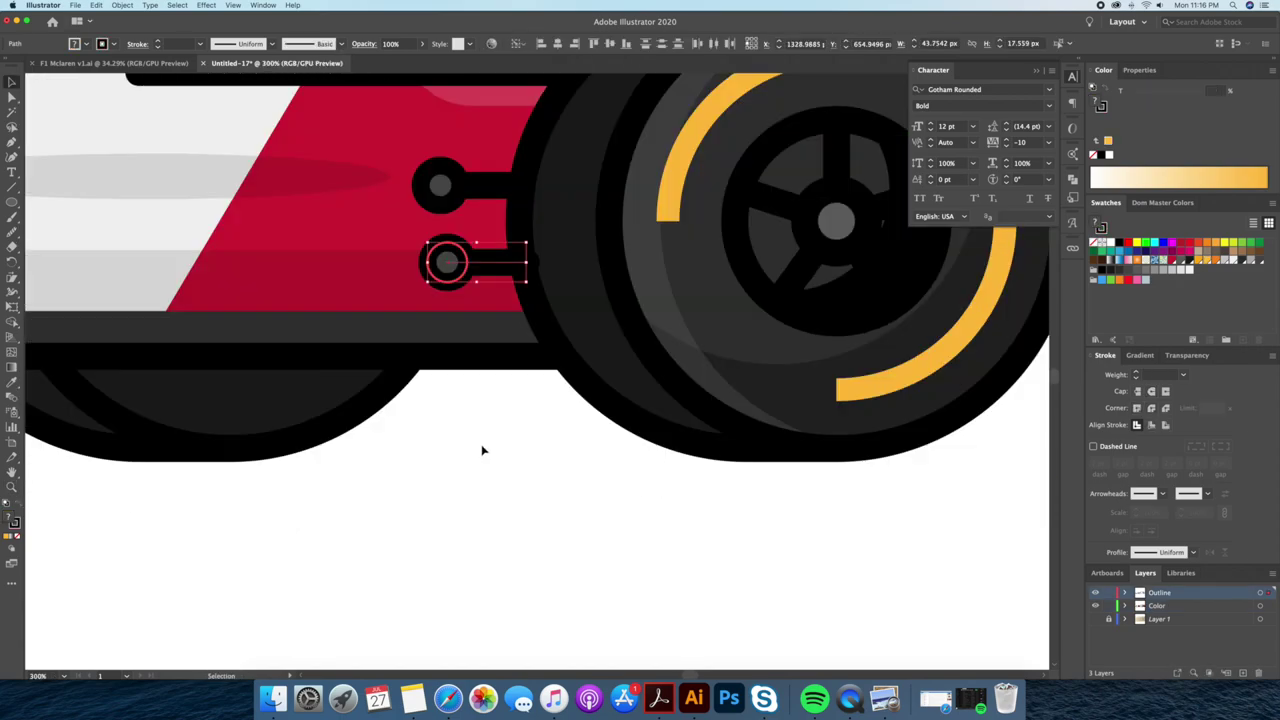
key("a")
left_click_drag(540, 264, 522, 266)
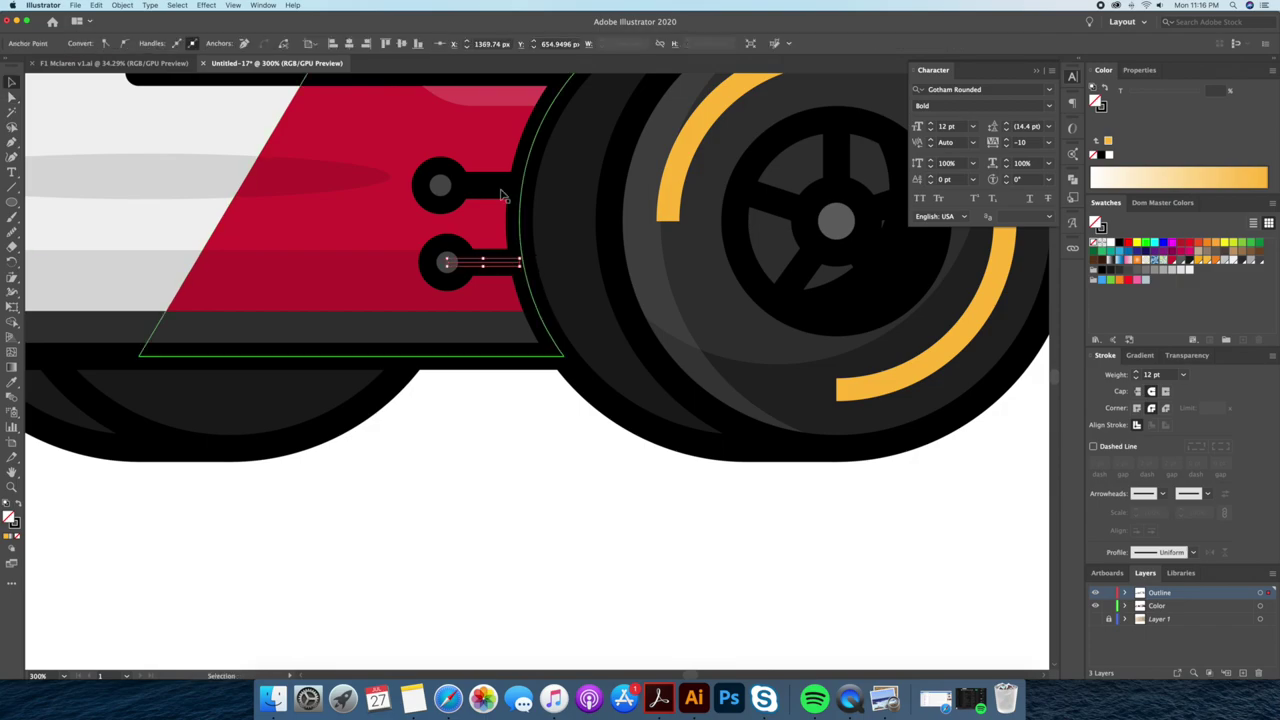
key("v")
left_click(794, 523)
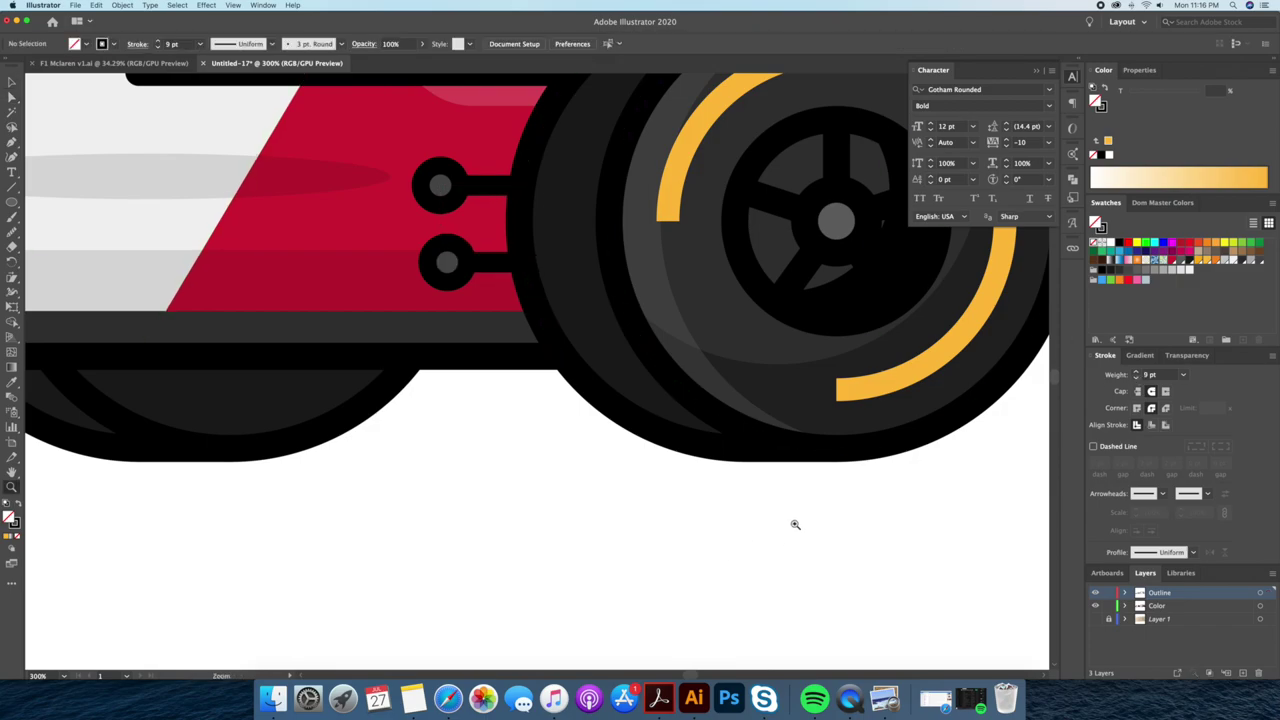
Check the front-wheel connector, then select the white leaf emblem on the rear wing.
scroll(800, 515, "down", 5)
left_click(462, 430)
key("v")
left_click(420, 421)
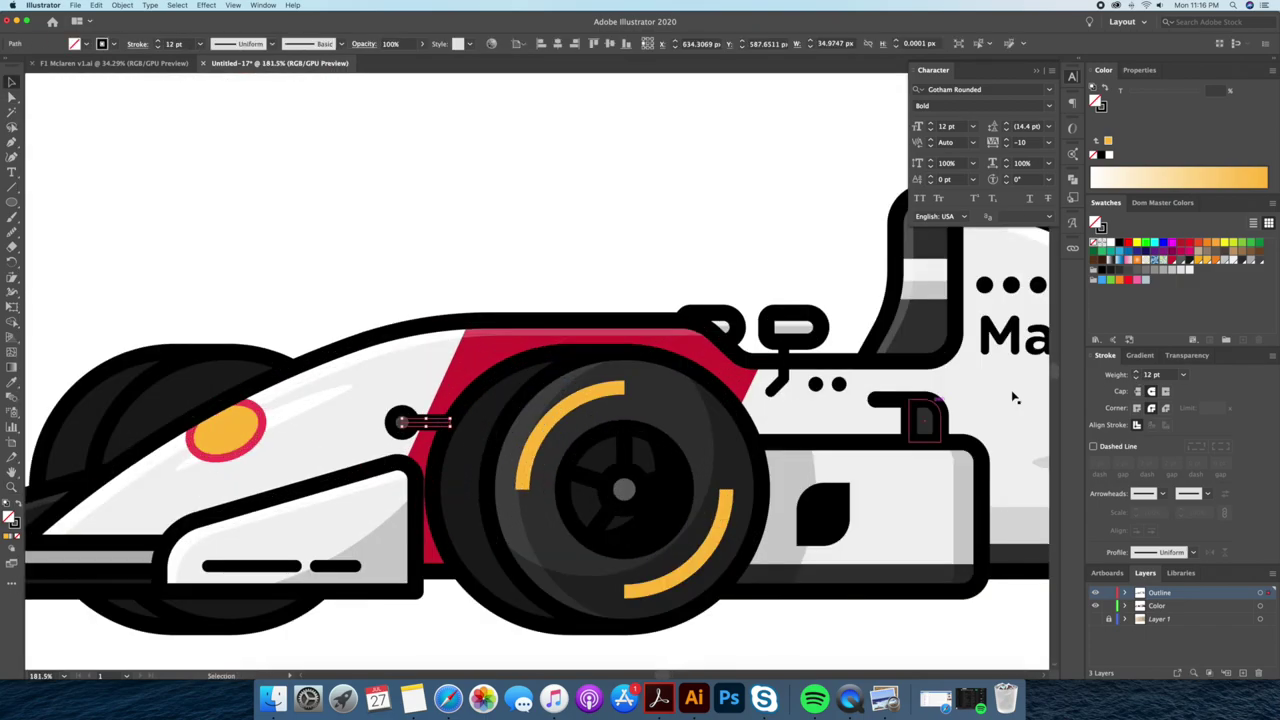
left_click(634, 251)
scroll(479, 262, "down", 2)
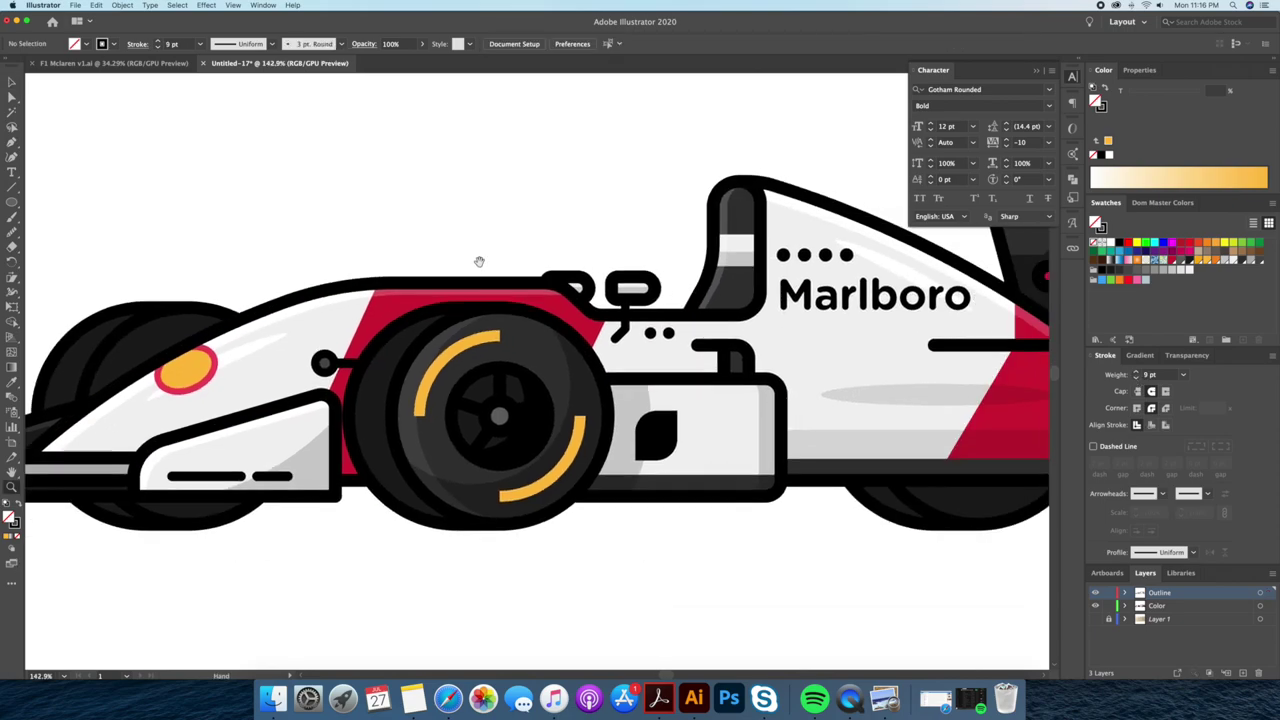
left_click_drag(497, 355, 260, 340)
scroll(590, 320, "down", 3)
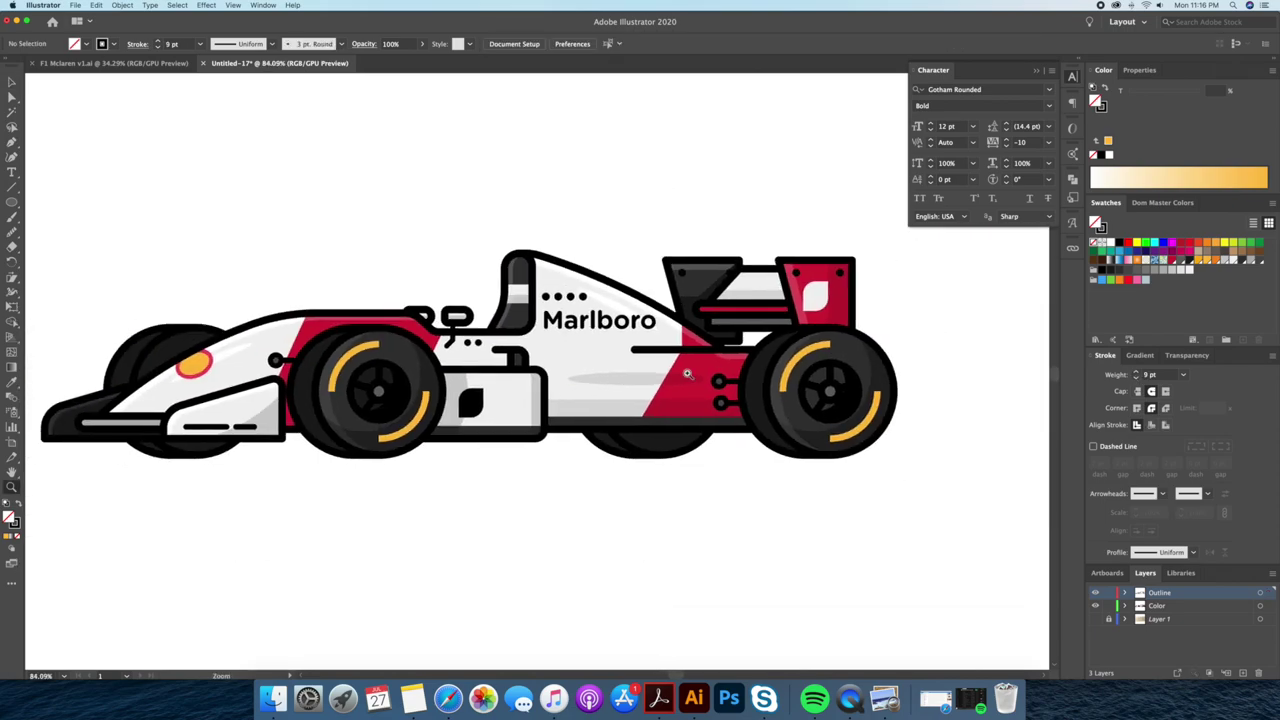
scroll(656, 305, "up", 3)
scroll(575, 325, "up", 3)
key("a")
left_click(586, 334)
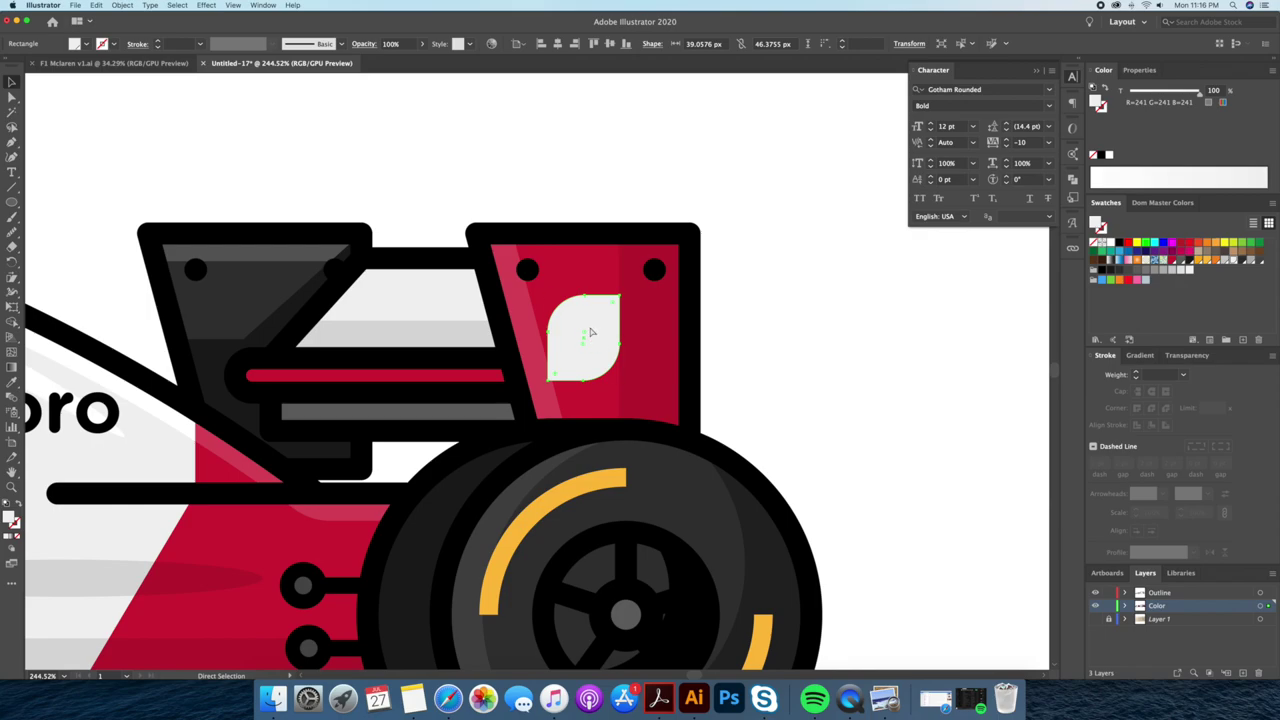
Offset a copy of the leaf up-left and trim it with Shape Builder into a crescent.
left_click_drag(590, 332, 573, 317)
scroll(606, 366, "down", 5)
scroll(773, 358, "up", 8)
key("v")
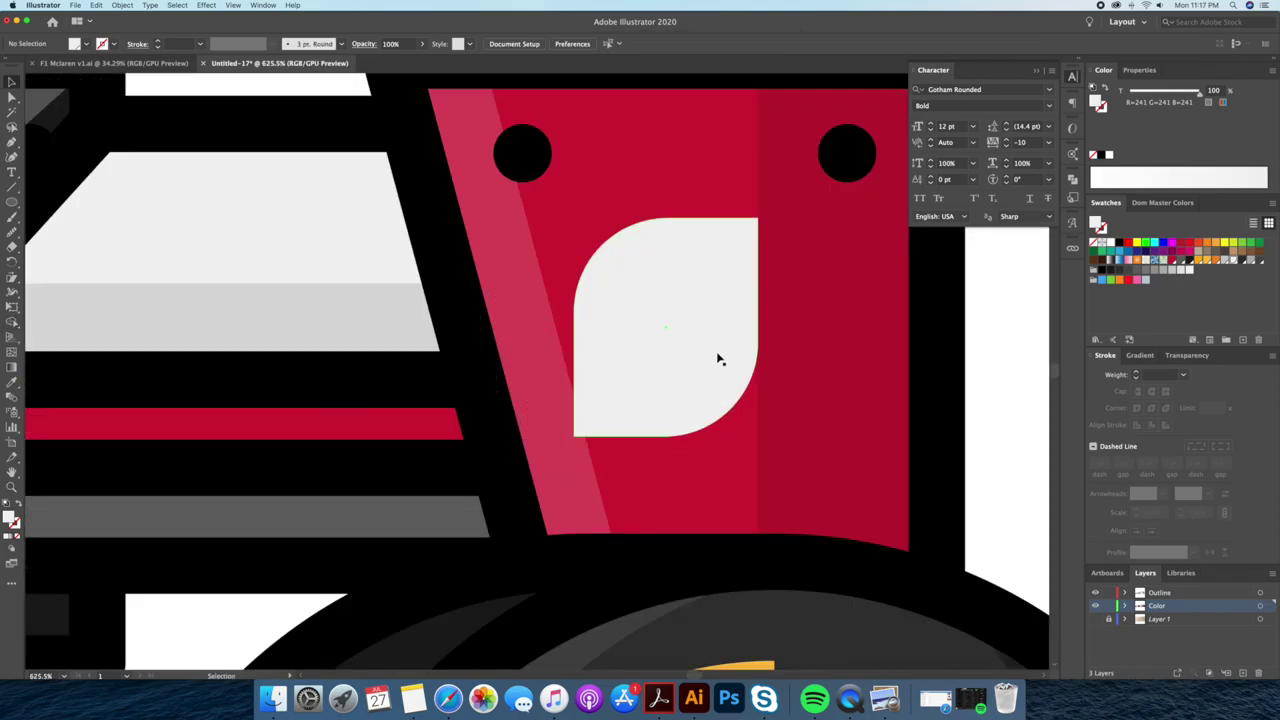
left_click_drag(734, 378, 691, 337)
key("shift+m")
left_click(737, 377)
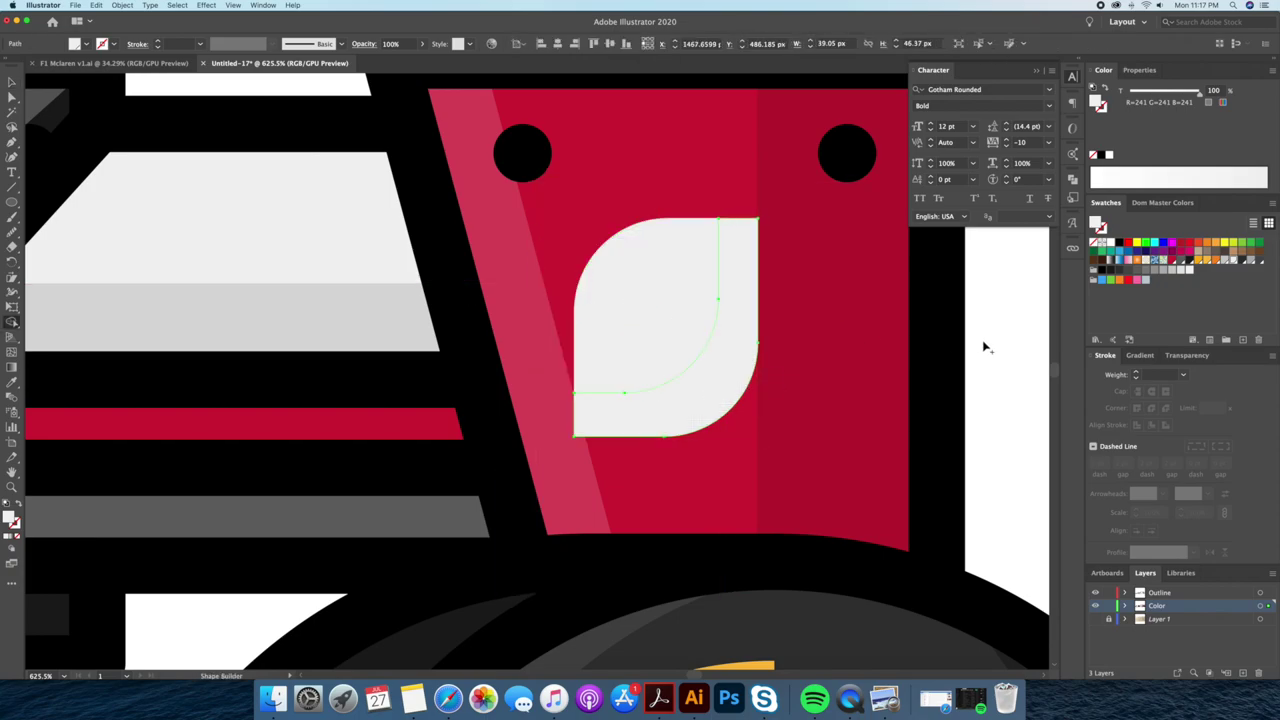
Fill the crescent with the darker grey sampled from the wing.
key("v")
left_click(749, 371)
key("i")
left_click(309, 343)
key("ctrl+shift+a")
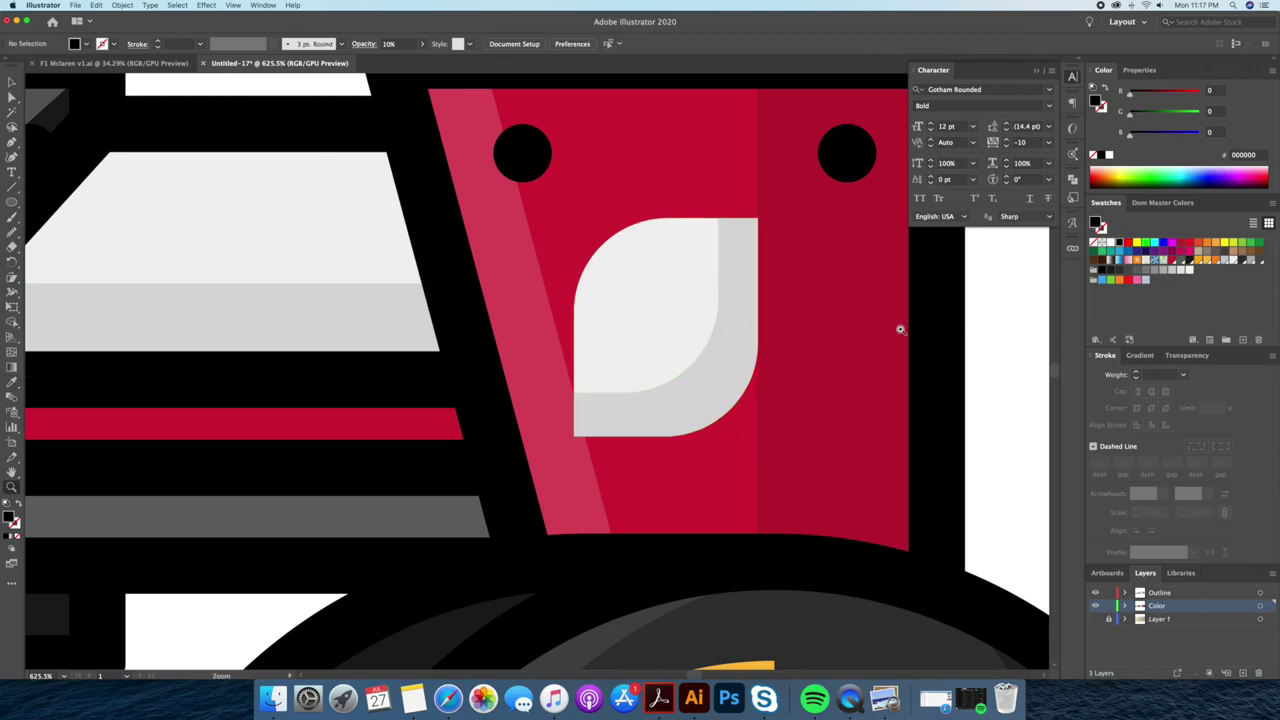
left_click_drag(900, 329, 697, 347)
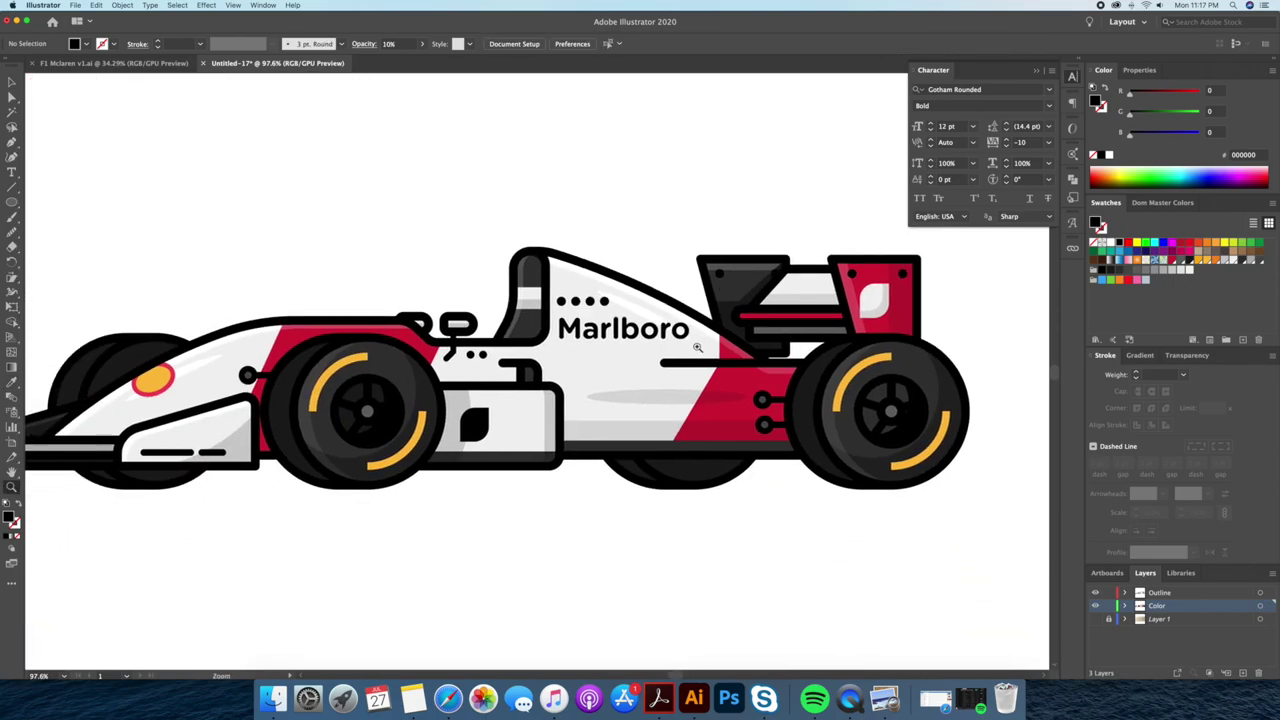
key("v")
left_click(152, 378)
Draw a new circle with a rectangle just below it.
left_click_drag(590, 522, 612, 540)
scroll(612, 545, "up", 5)
left_click_drag(12, 202, 85, 207)
mouse_move(507, 521)
left_mouse_down()
mouse_move(609, 565)
mouse_move(567, 538)
left_mouse_up()
key("v")
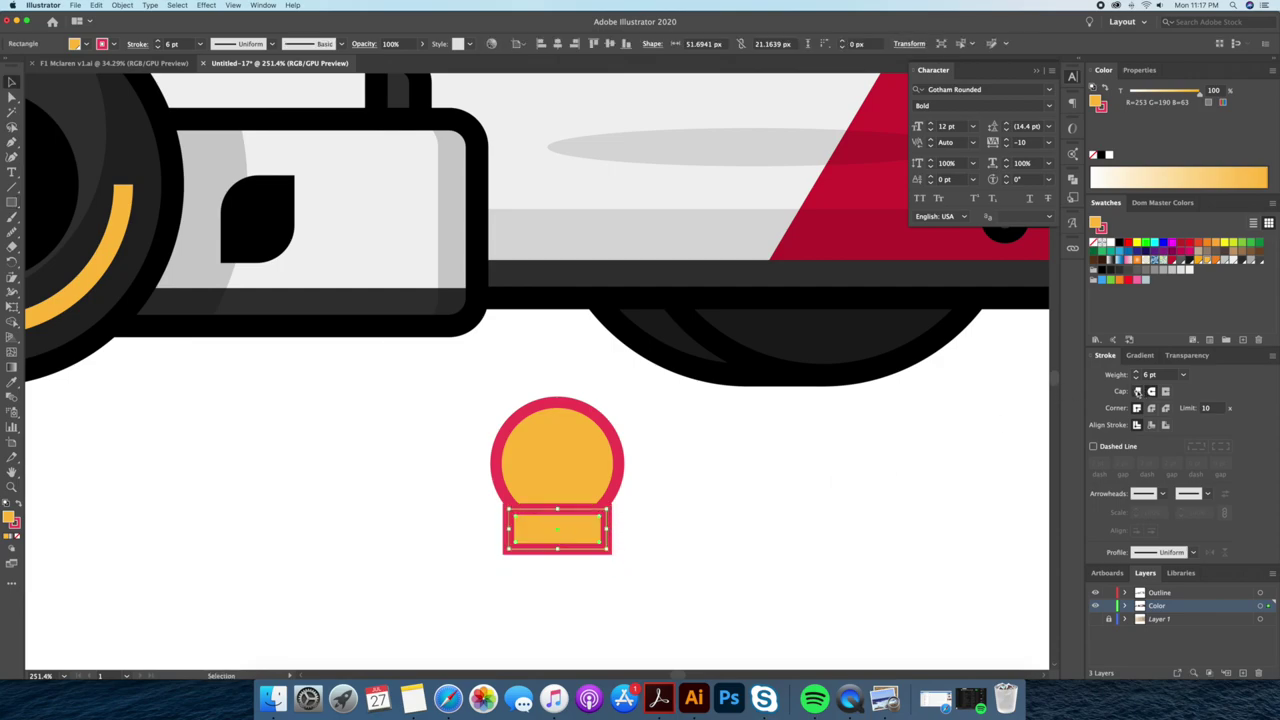
Squash the circle into a shorter ellipse and shrink the rectangle beneath it.
left_click(594, 503)
left_click_drag(594, 528, 600, 531)
left_click(587, 522)
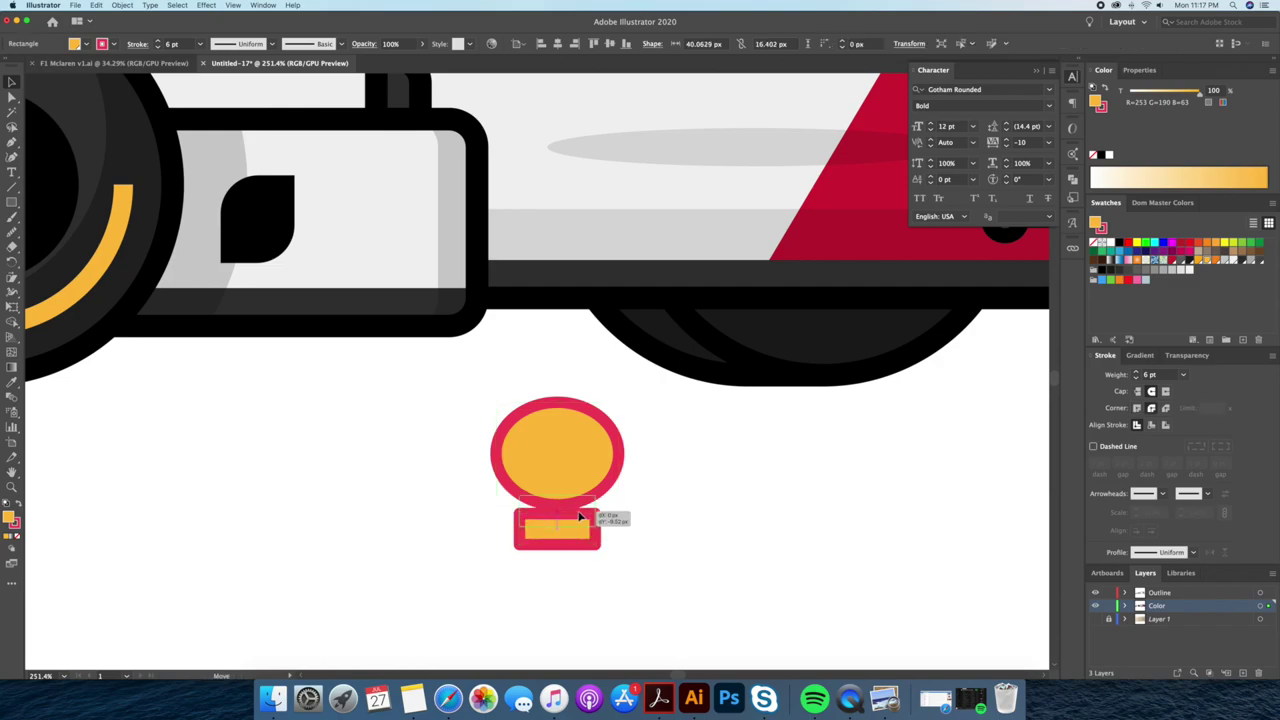
left_click(617, 452, "shift")
Widen the rectangle evenly and unite it with the ellipse using Pathfinder.
key("super+shift+F9")
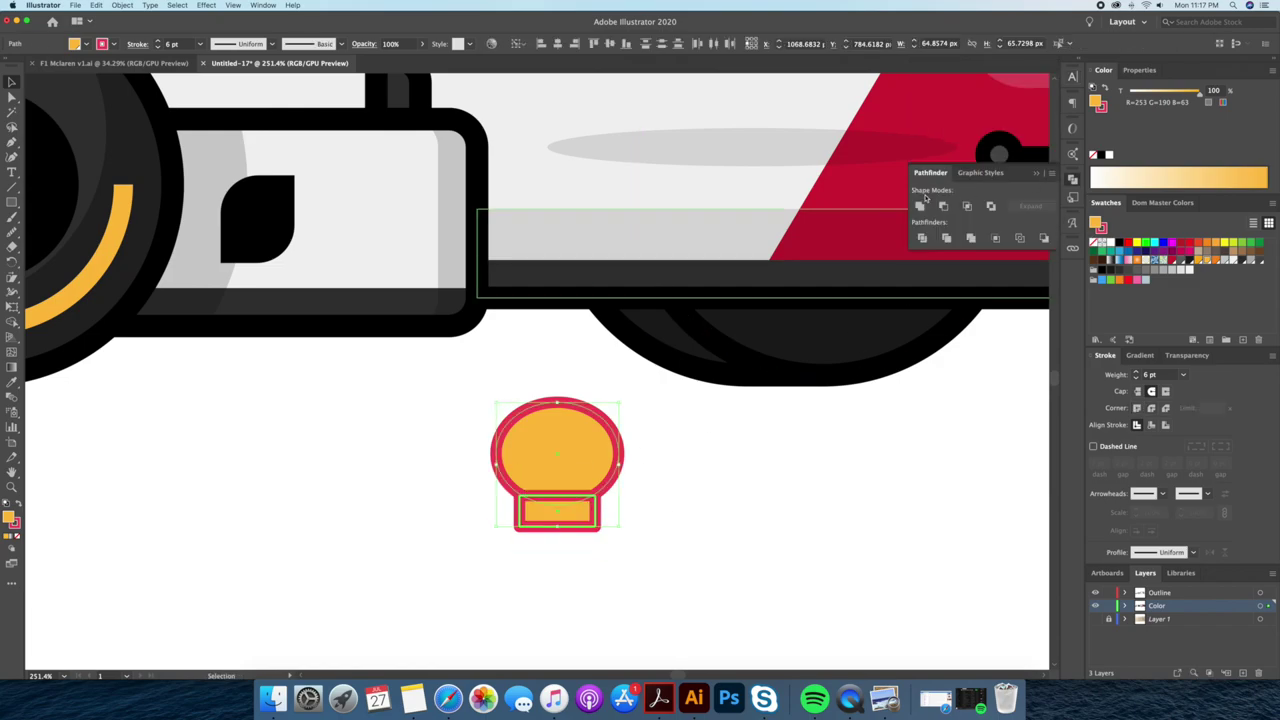
scroll(587, 527, "up", 5, "alt")
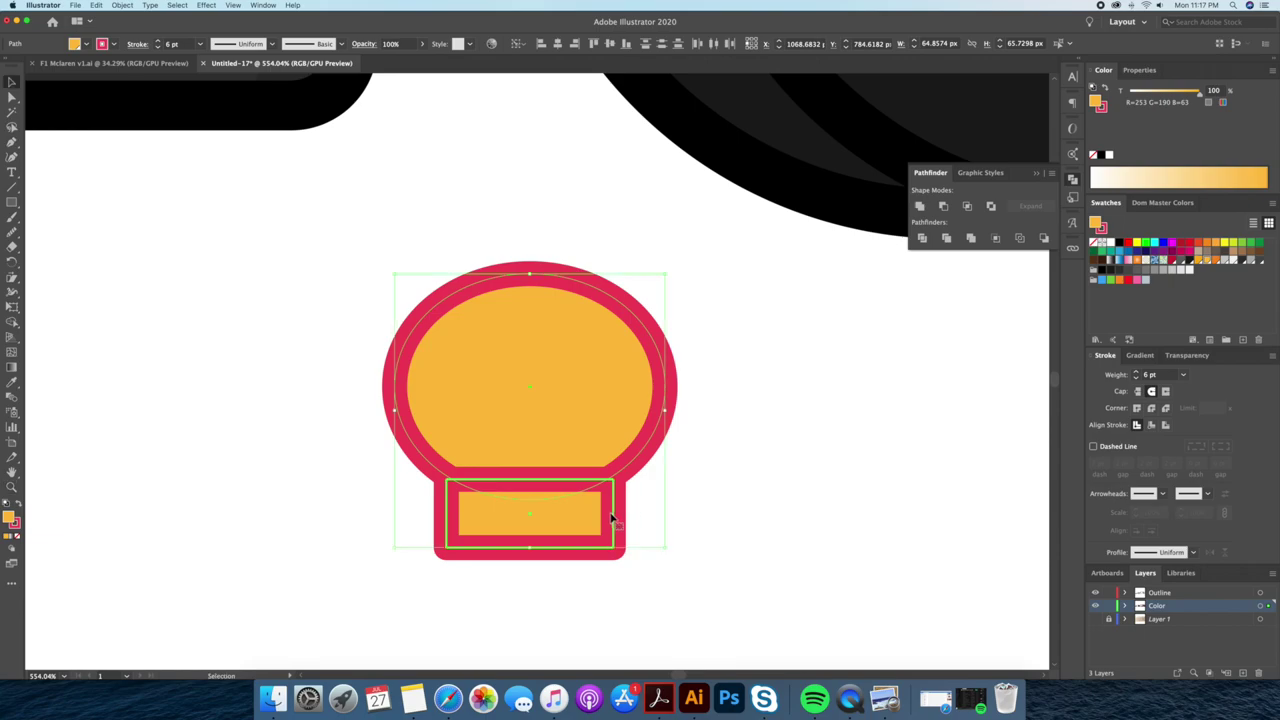
left_click(645, 514)
left_click_drag(612, 513, 631, 513)
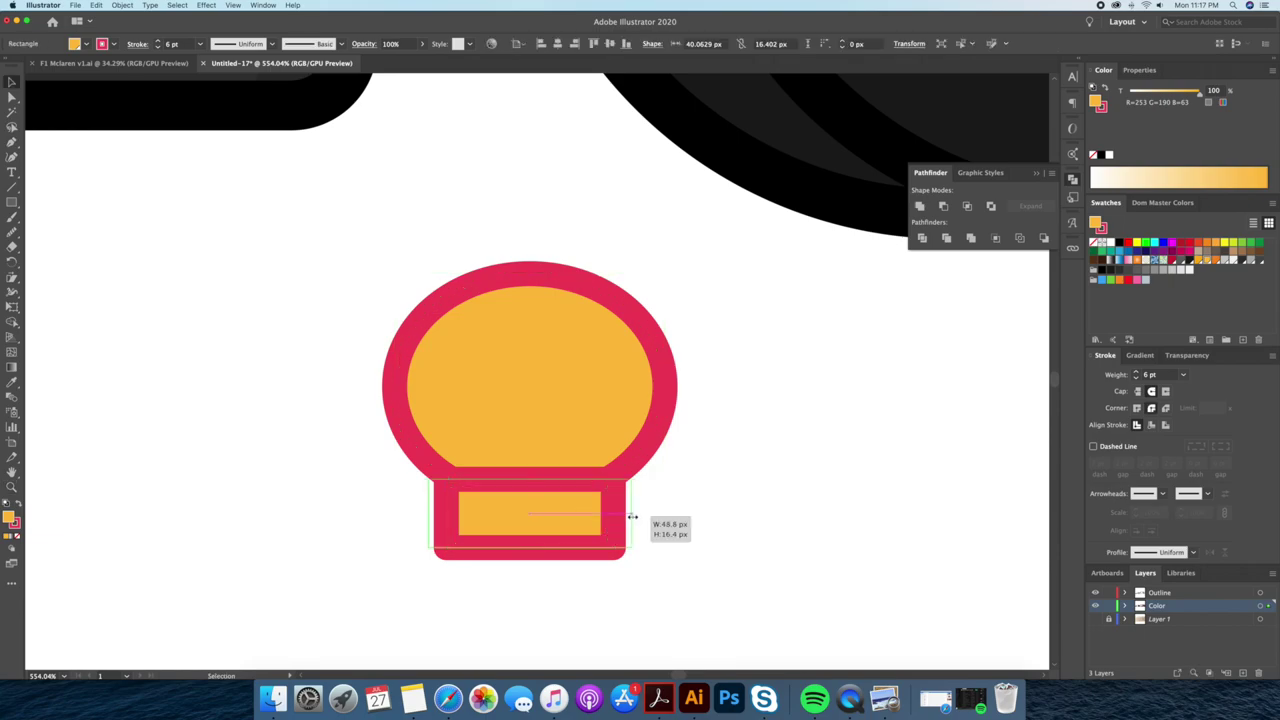
left_click(652, 440, "shift")
left_click(920, 206)
left_click(791, 400)
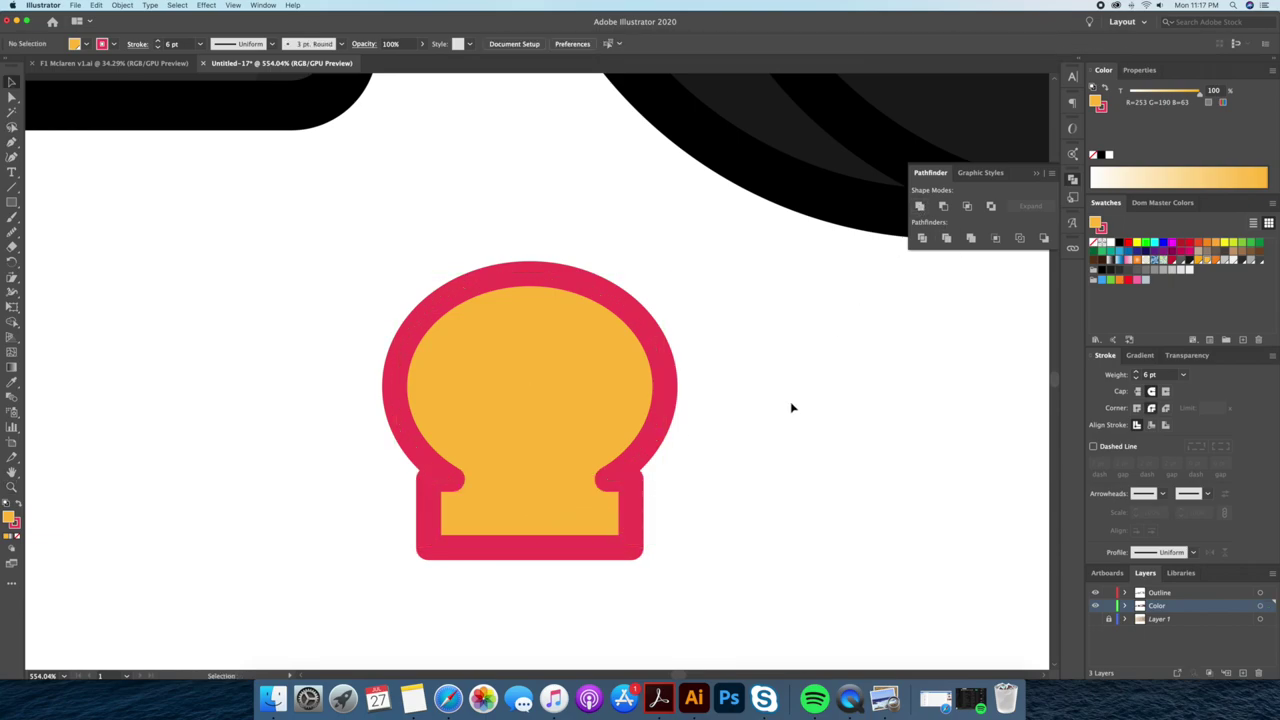
Scale the merged shell shape down onto the white sidepod below Marlboro.
scroll(730, 470, "down", 5, "alt")
left_click_drag(690, 501, 601, 556)
left_click(573, 530)
mouse_move(619, 452)
left_mouse_down()
mouse_move(586, 514)
mouse_move(629, 263)
left_mouse_up()
scroll(669, 271, "up", 3)
scroll(669, 271, "right", 2)
left_click_drag(573, 338, 594, 316)
Restack the side panel shading relative to the Shell logo via Arrange.
left_click(611, 405)
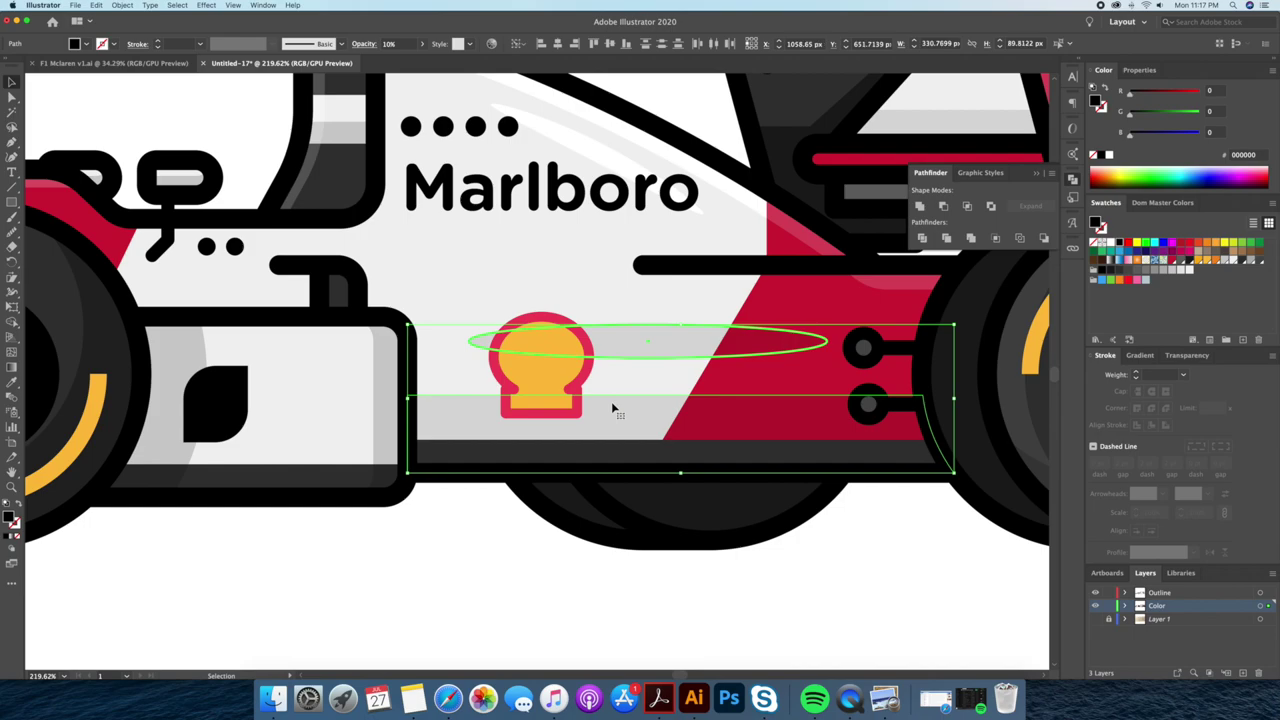
right_click(612, 405)
left_click(745, 556)
left_click(549, 558)
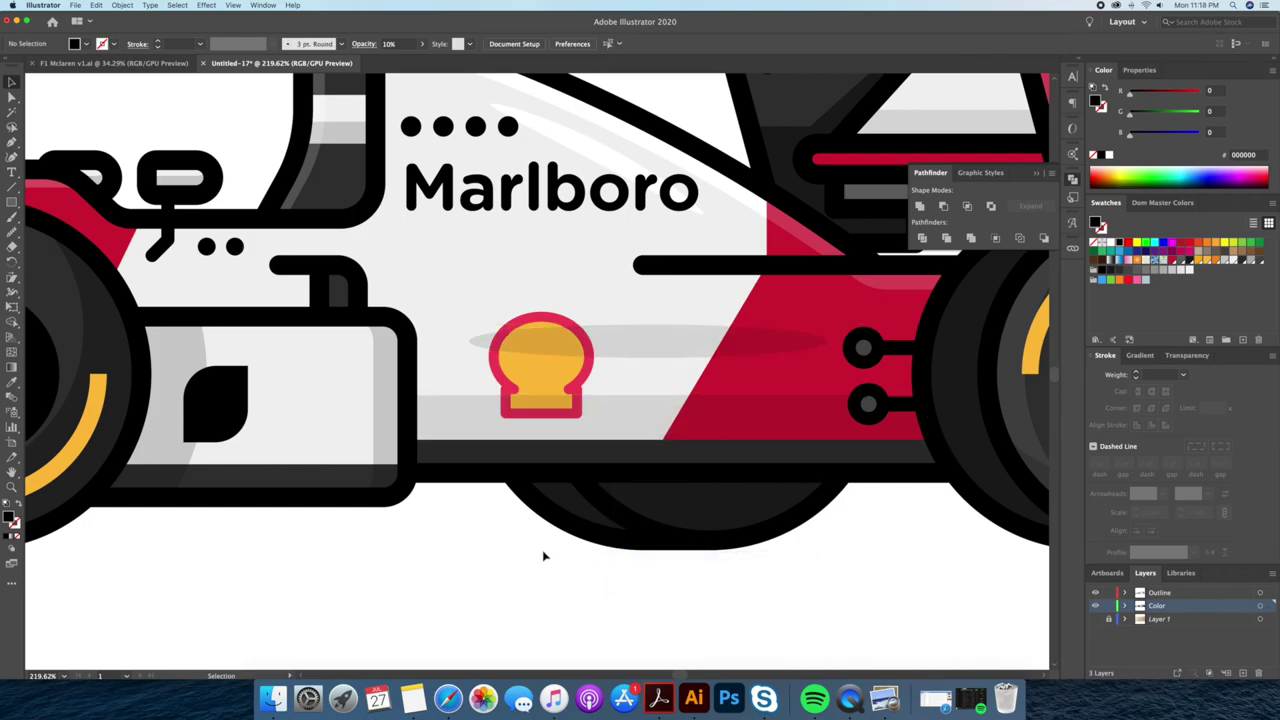
double_click(544, 376)
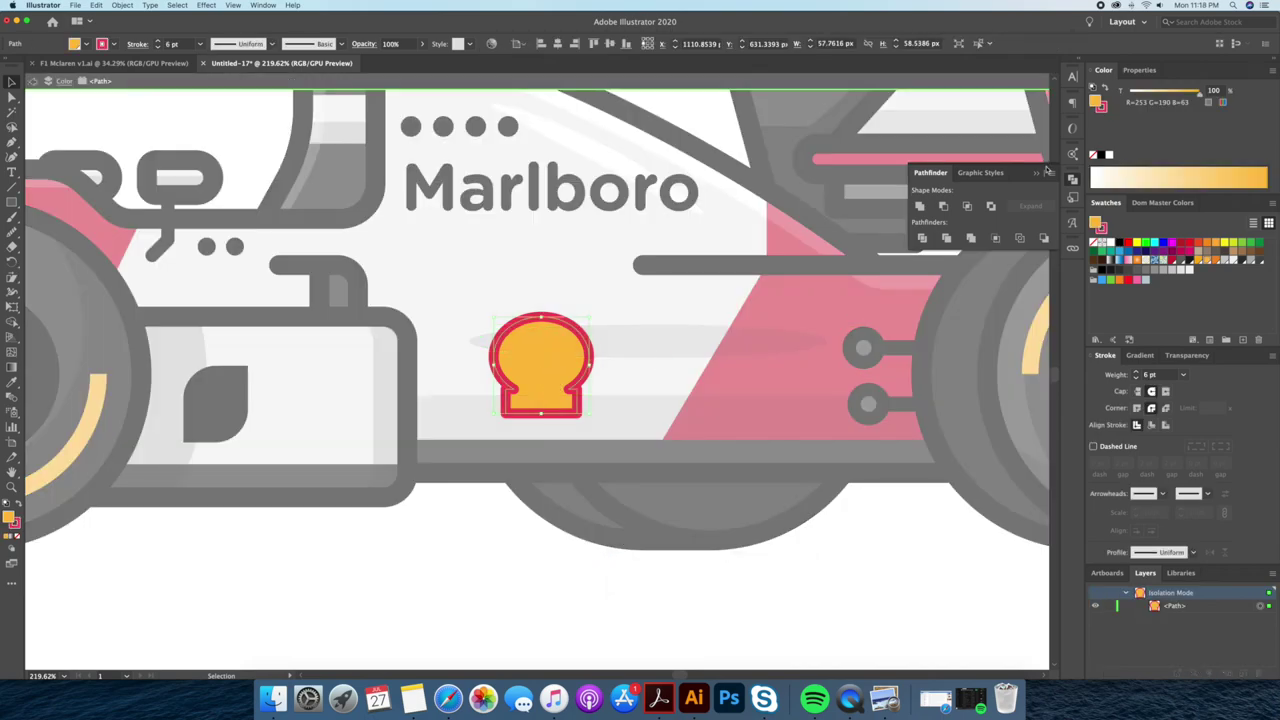
Give the logo a red fill instead of an outline and fill the inner shape yellow.
key("slash")
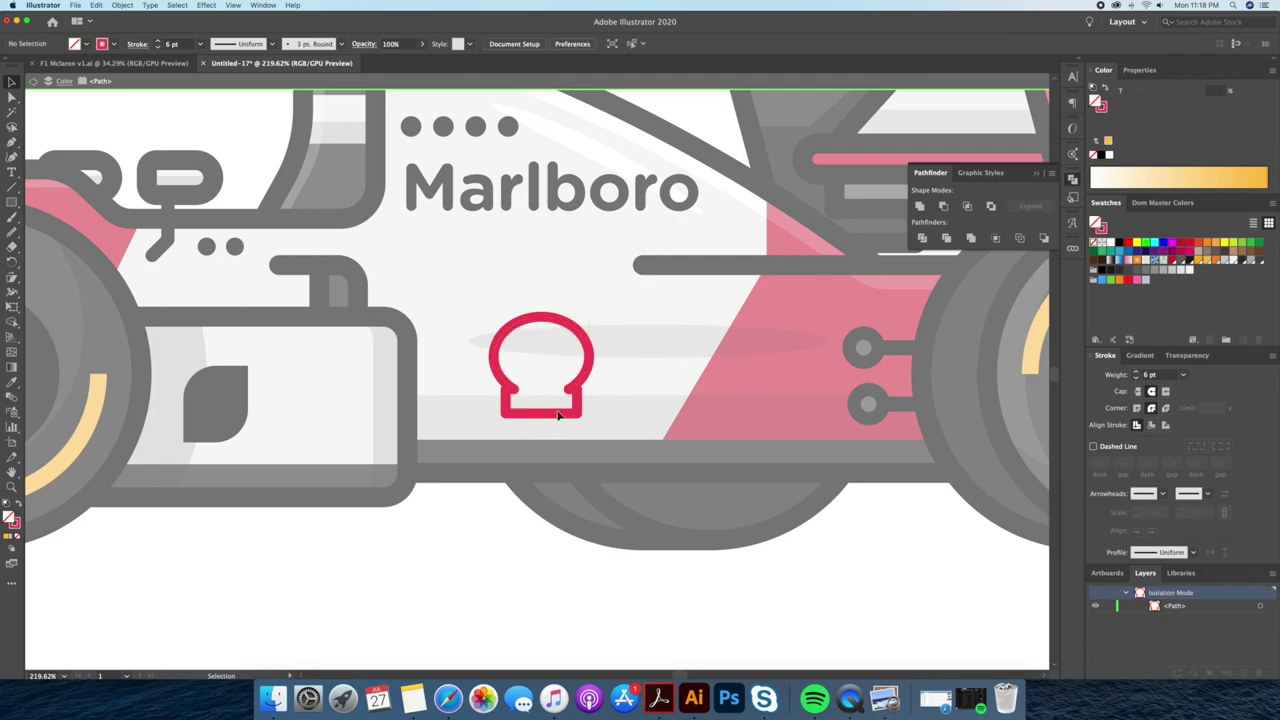
left_click(1105, 89)
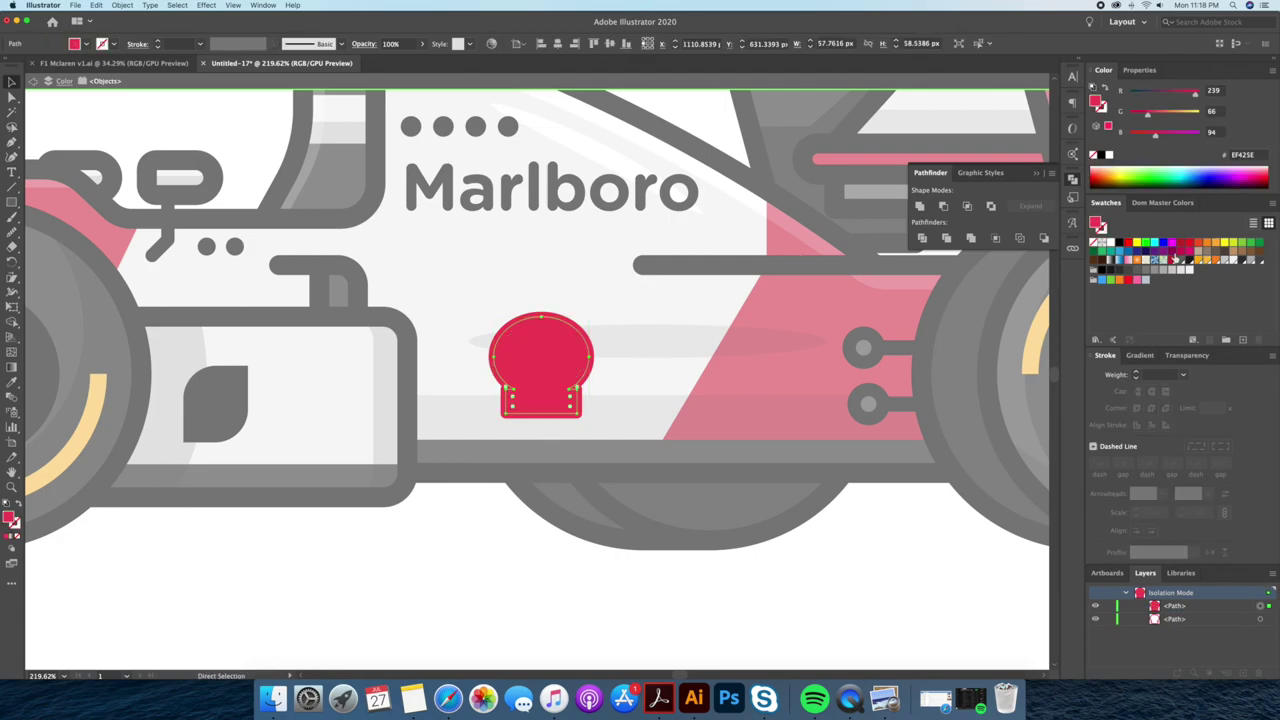
left_click(1205, 262)
left_click(571, 523)
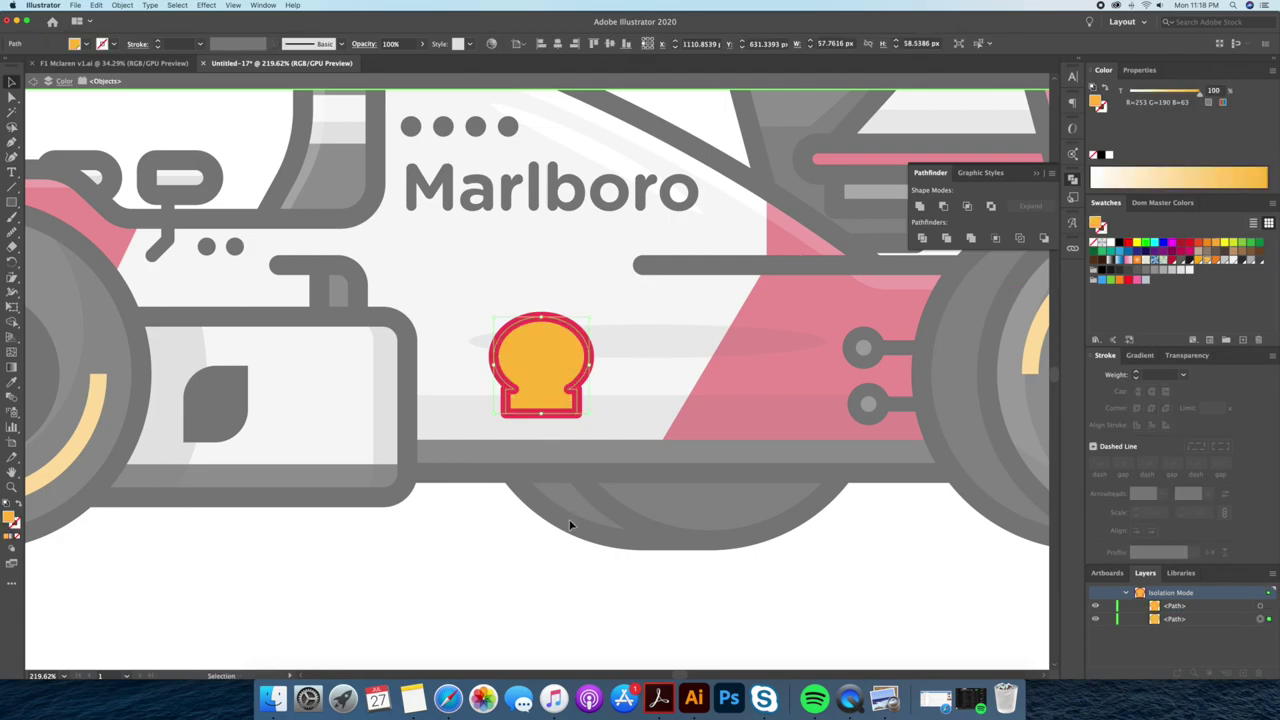
Zoom in on the logo and try, then undo, an offset copy of the inner shape.
key("z")
left_click(620, 354)
key("v")
left_click_drag(586, 368, 540, 371)
key("ctrl+z")
left_click(443, 583)
Fill the inner shape's right half with the darker orange swatch.
key("a")
left_click(558, 421)
key("v")
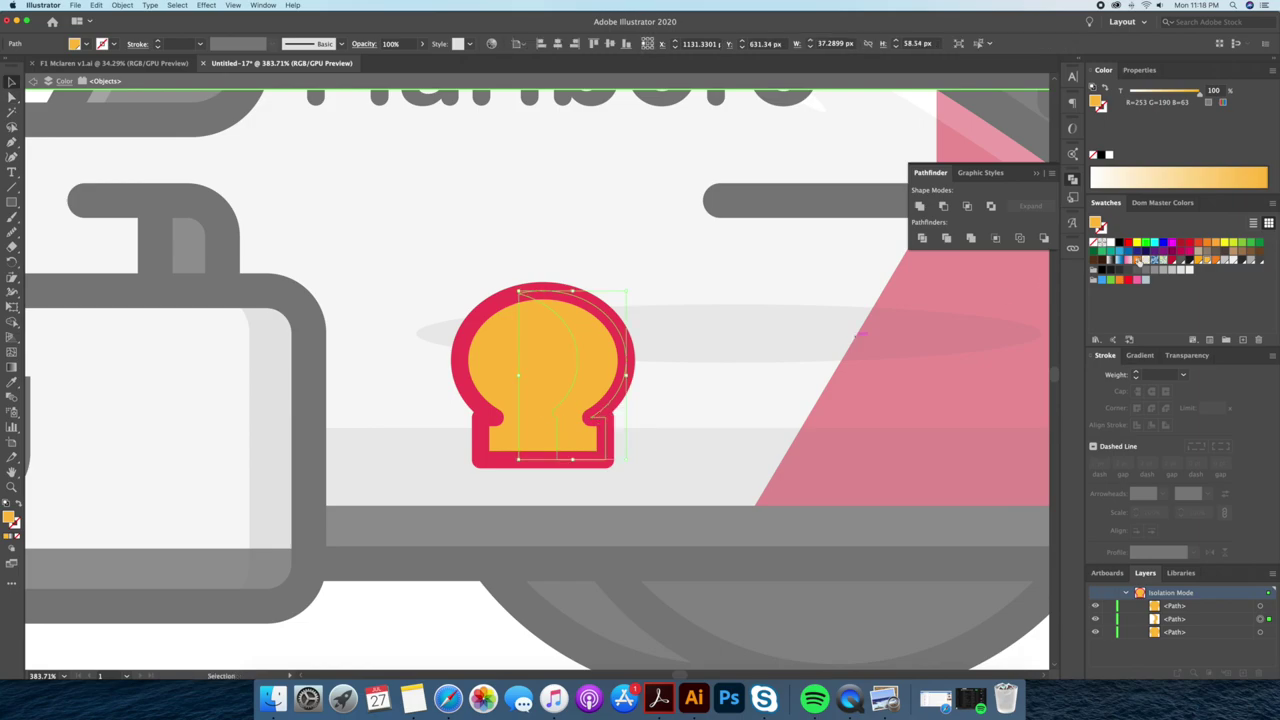
left_click(1215, 262)
key("Escape")
Draw a small 20% white highlight ellipse on the logo.
scroll(800, 370, "down", 2)
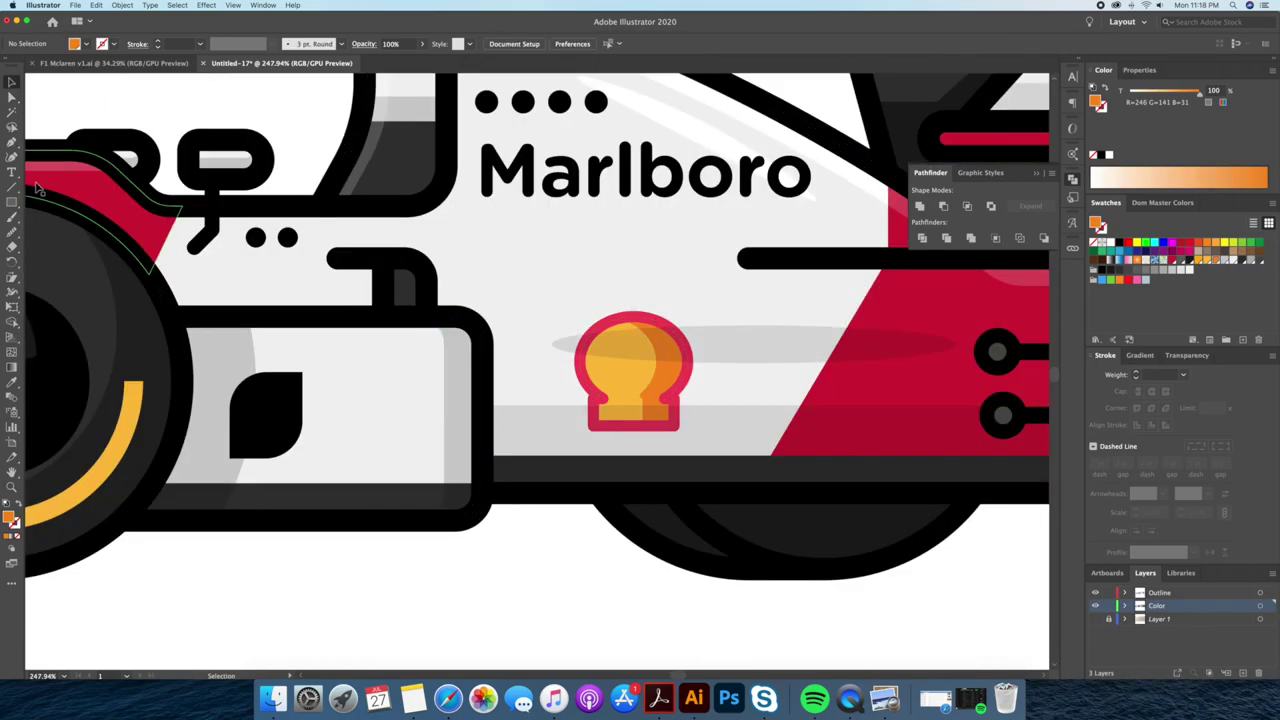
left_click_drag(12, 201, 60, 231)
left_click_drag(607, 365, 620, 382)
scroll(608, 379, "down", 2)
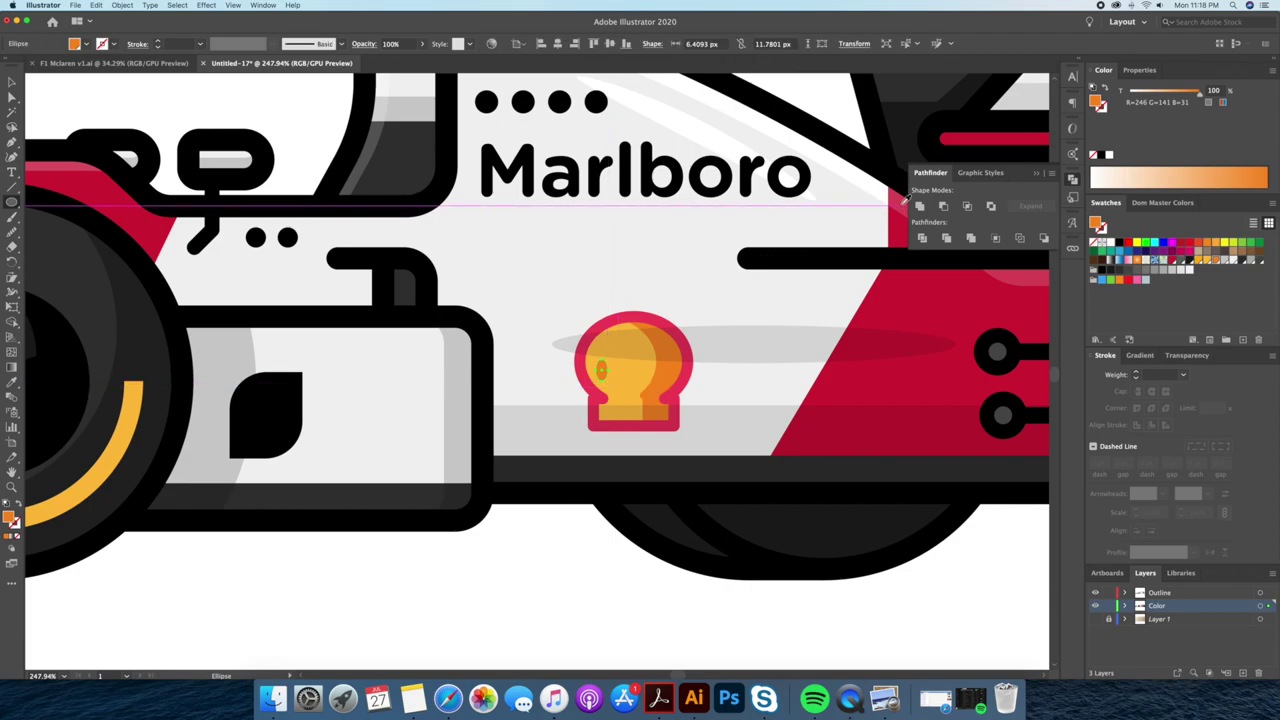
scroll(563, 583, "down", 2)
key("v")
Isolate the Shell logo briefly, then exit and zoom out to the whole car.
scroll(620, 500, "up", 3)
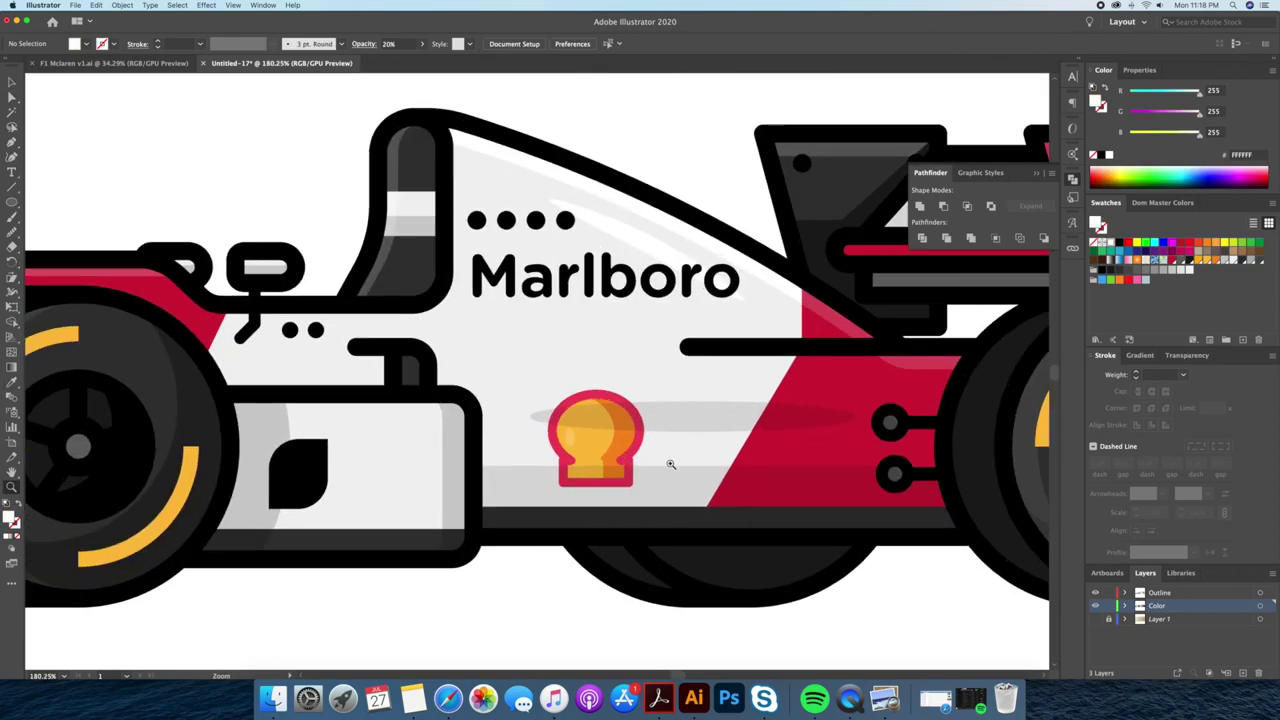
left_click(637, 456)
double_click(637, 456)
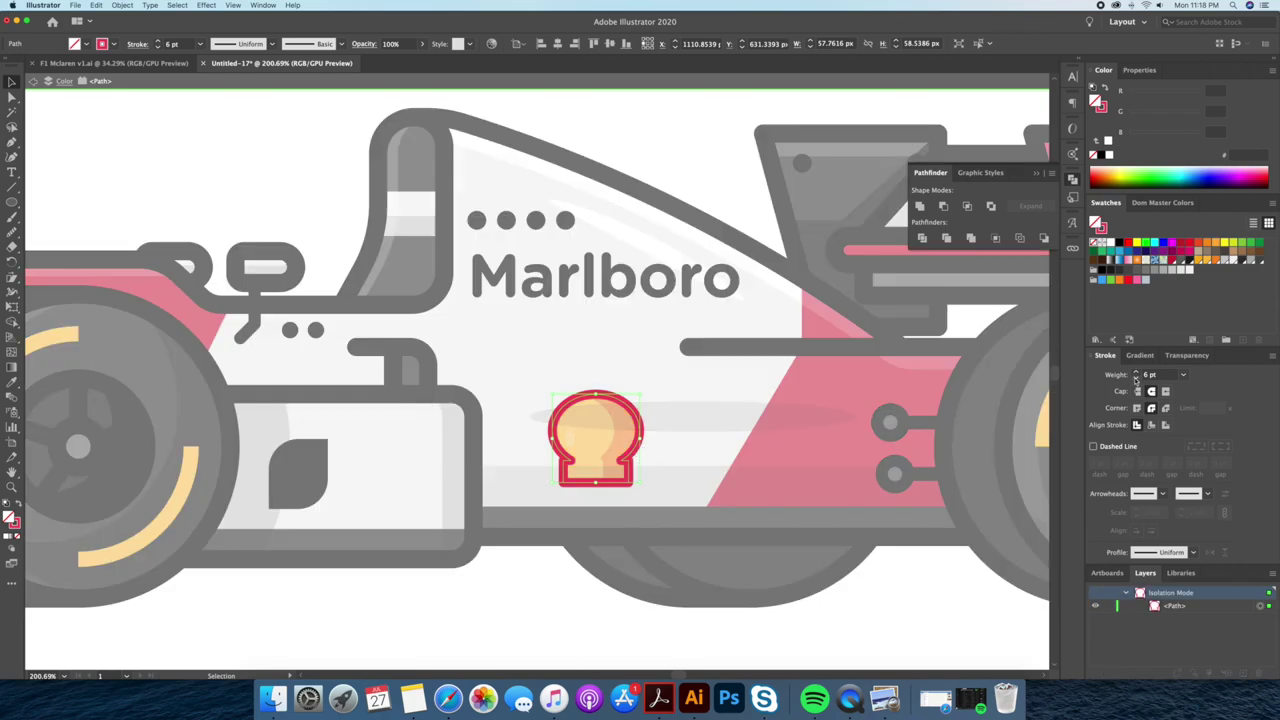
double_click(509, 614)
key("z")
scroll(429, 609, "down", 3)
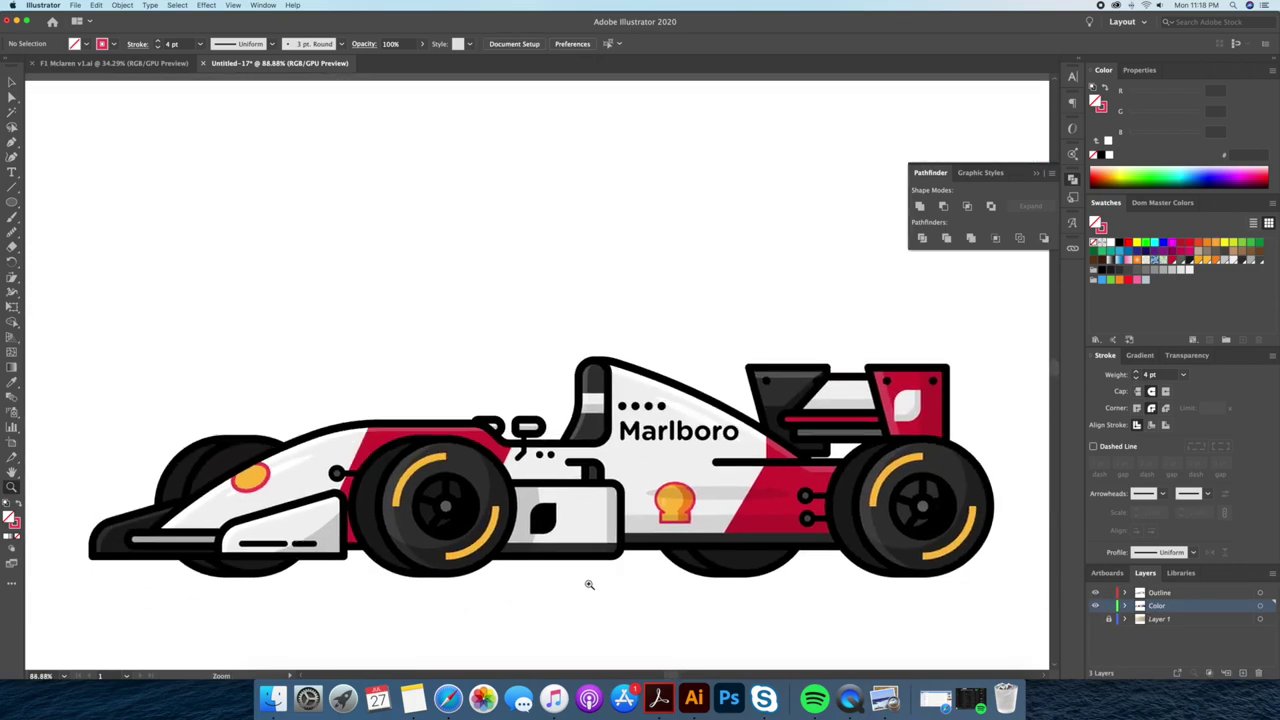
Undo the last change, exit isolation, zoom out, and sample an existing style.
key("ctrl+z")
double_click(594, 595)
key("z")
scroll(563, 589, "down", 1)
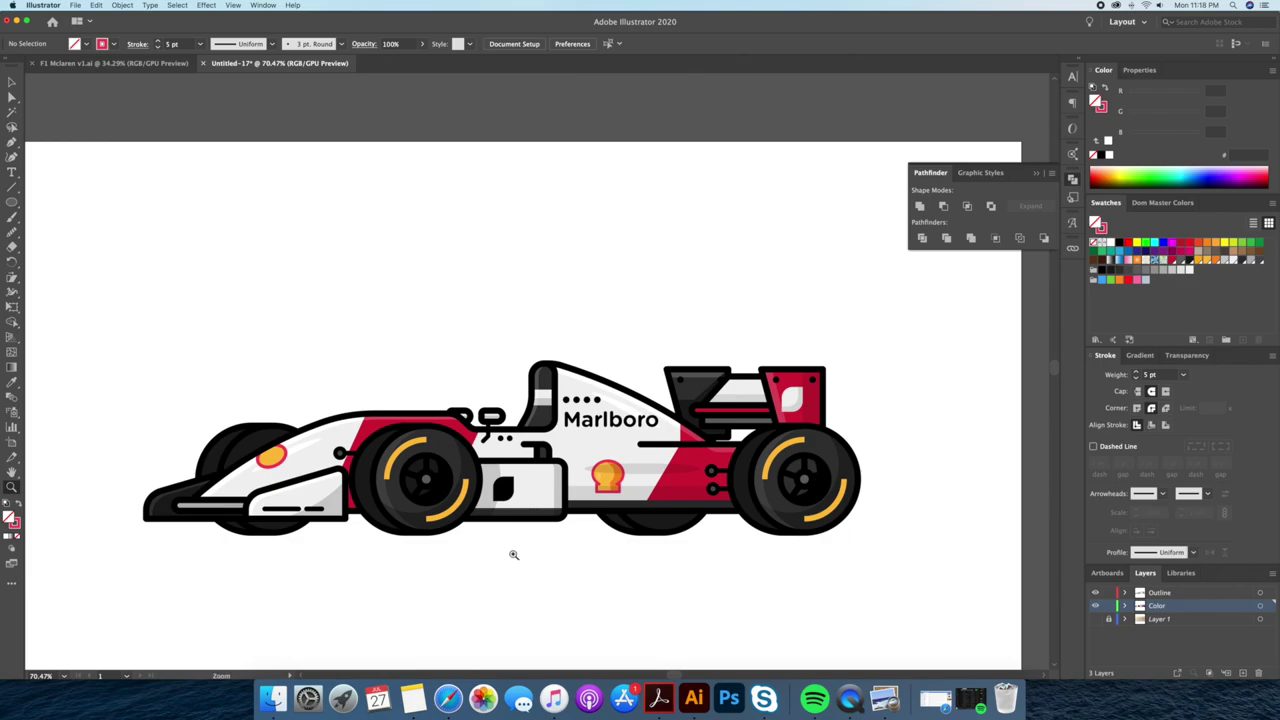
scroll(600, 490, "up", 3)
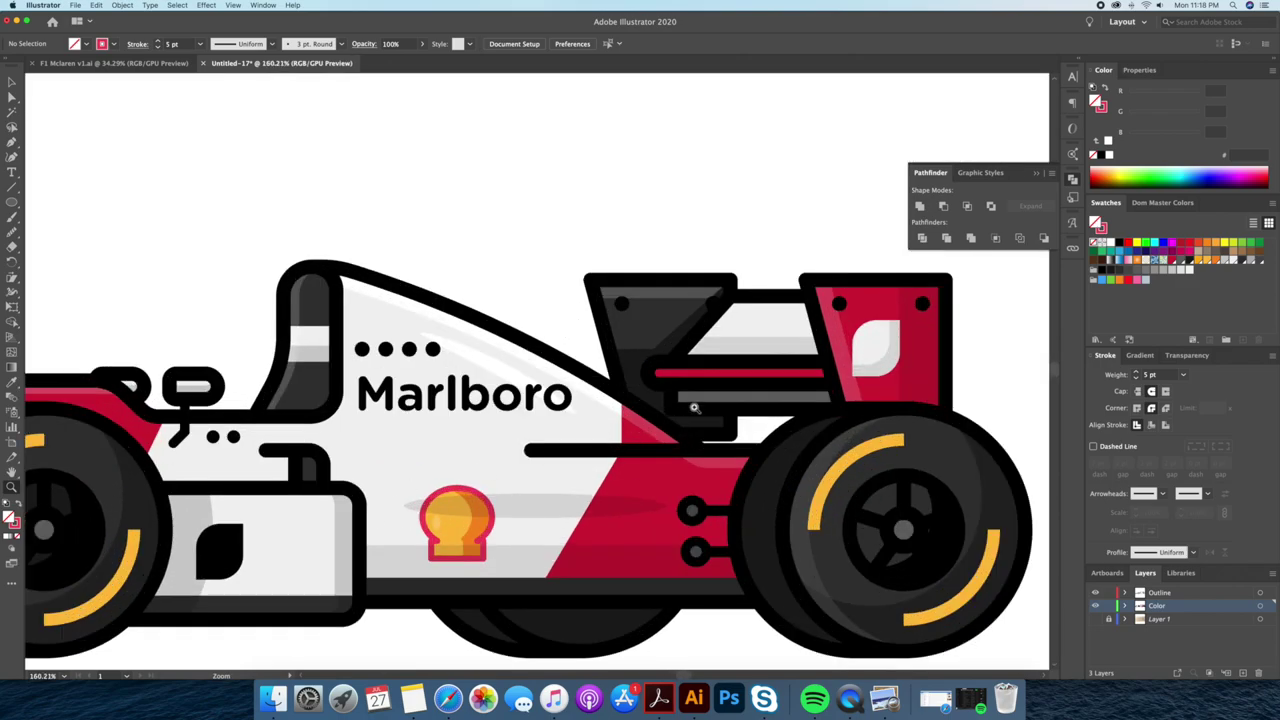
key("i")
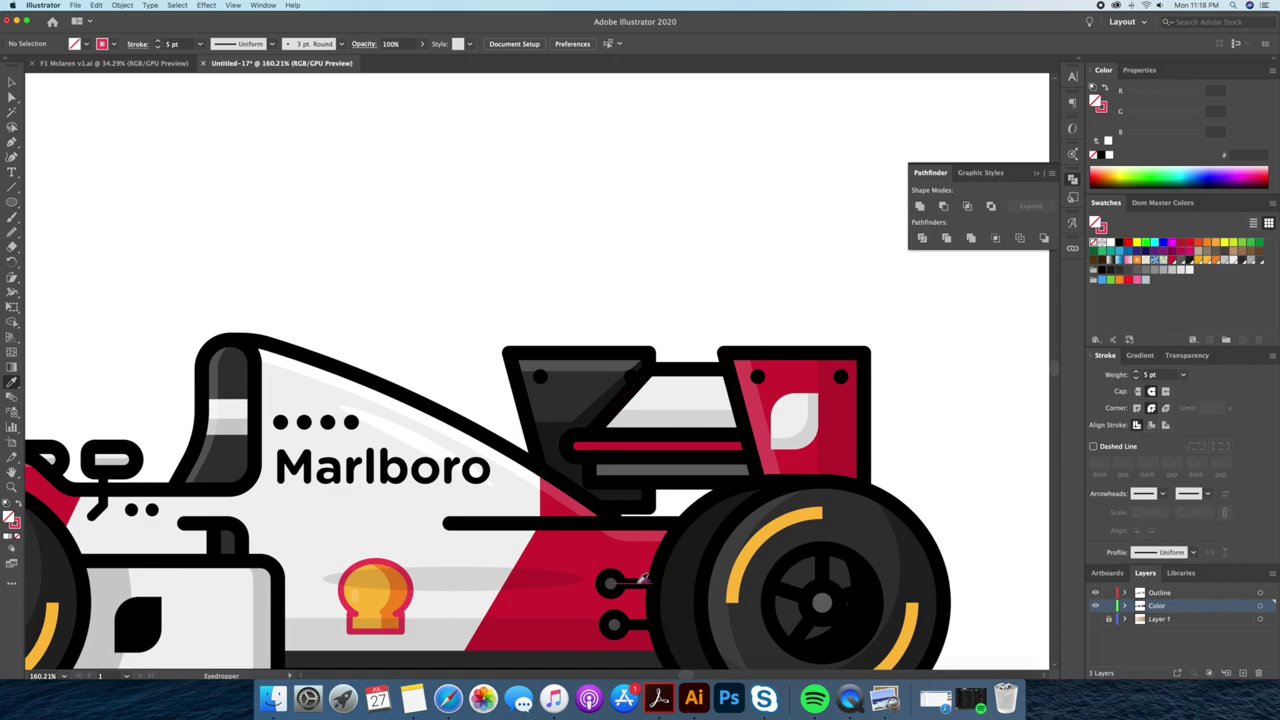
scroll(678, 298, "up", 1)
Draw a 9 pt black diagonal stripe on the engine cover and duplicate it into four.
key("p")
left_click(617, 466)
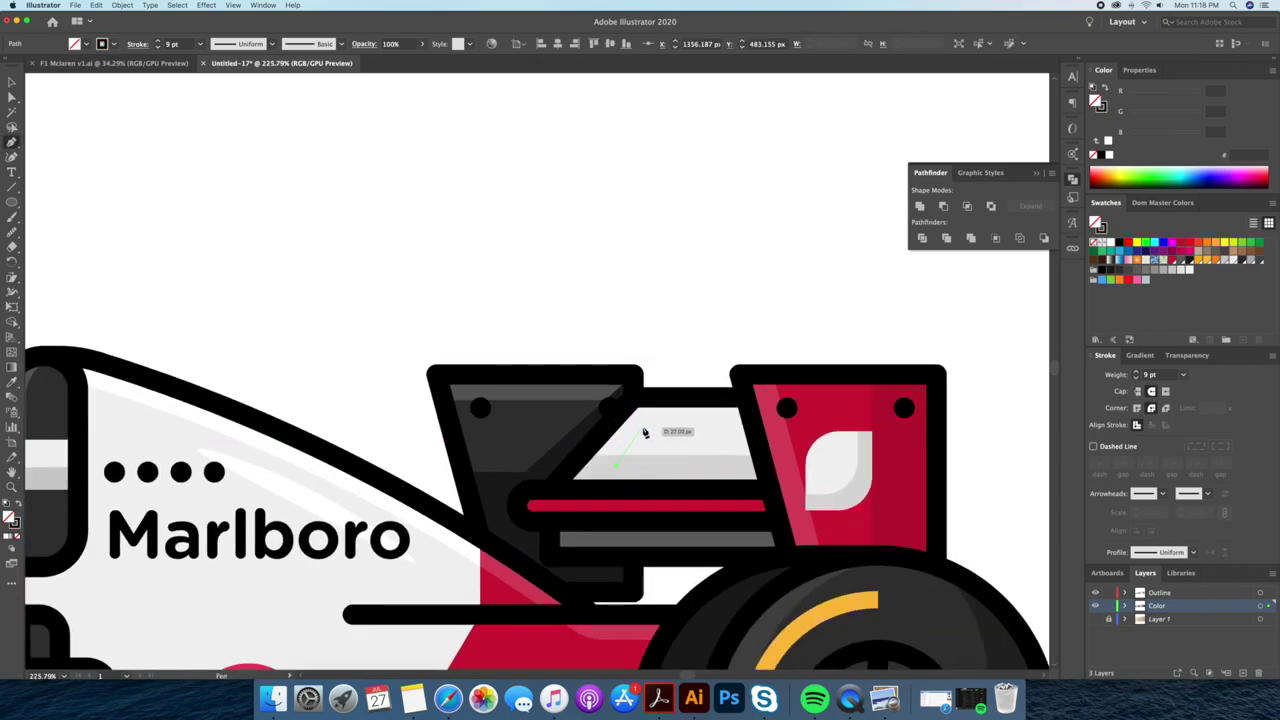
left_click(654, 432)
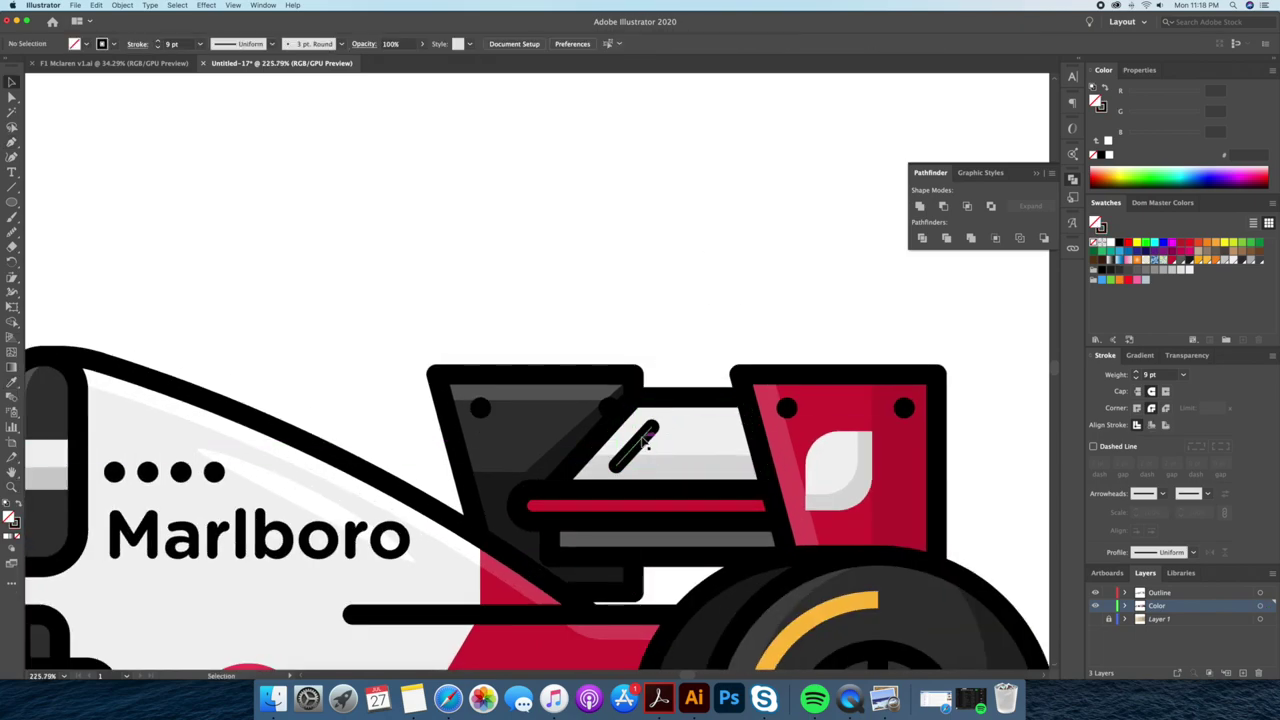
mouse_move(640, 446)
left_mouse_down()
mouse_move(670, 430)
mouse_move(700, 445)
left_mouse_up()
key("super+d")
key("super+d")
key("super+z")
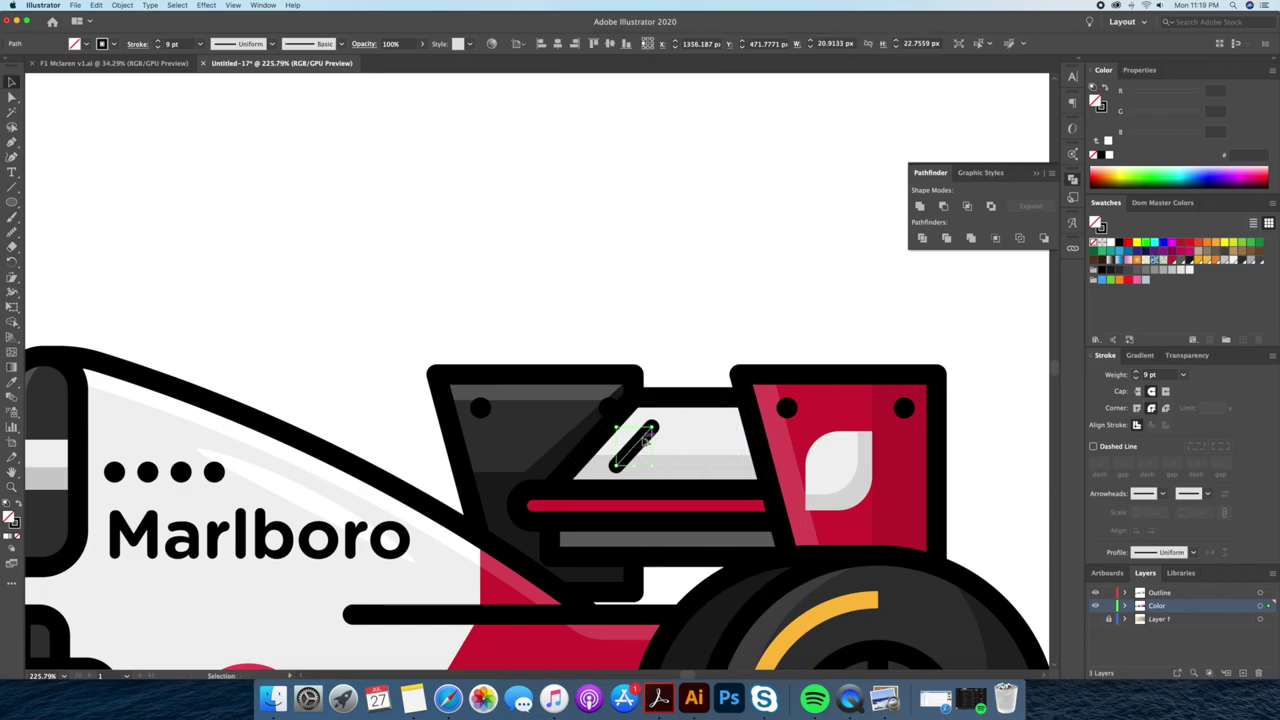